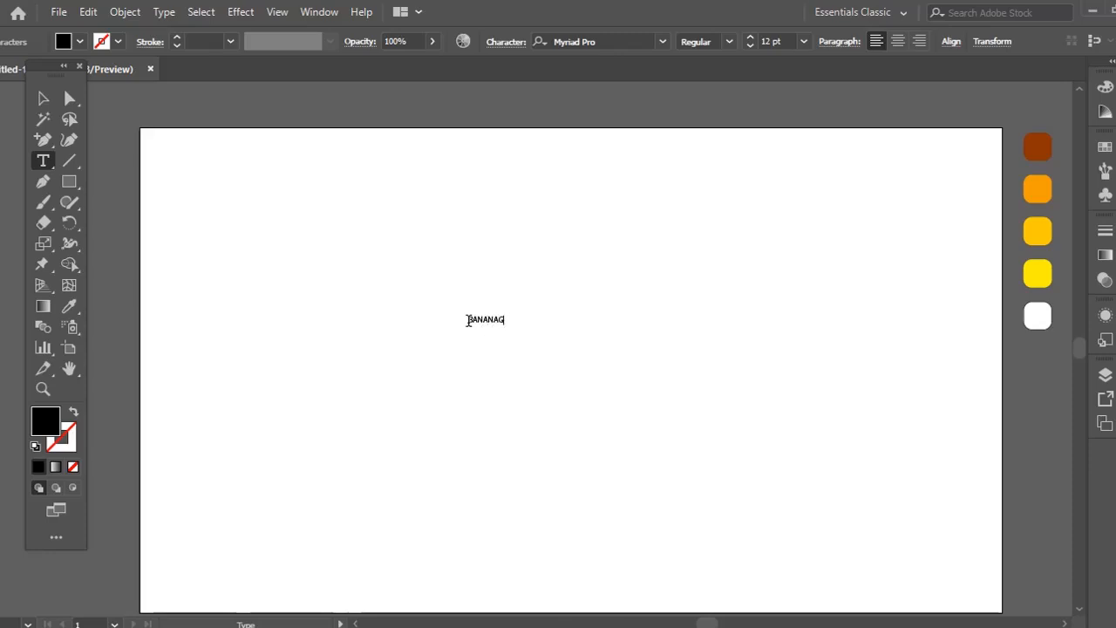
Enlarge the BANANAGIH text to about 96.63 pt and move it toward the upper left of the artboard
left_click(43, 100)
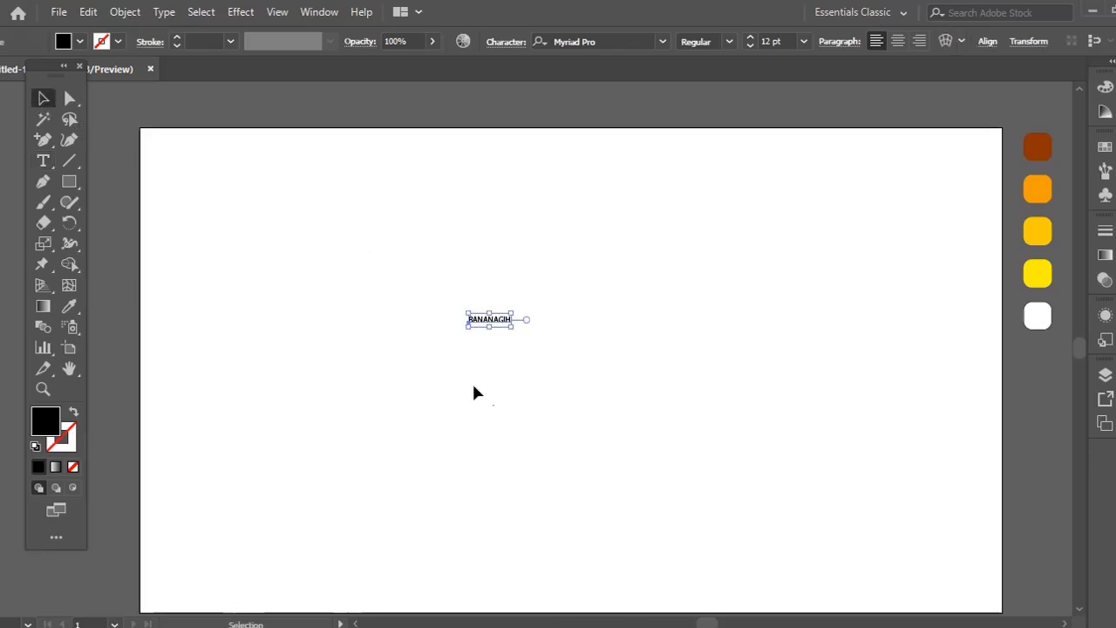
left_click_drag(512, 328, 805, 408)
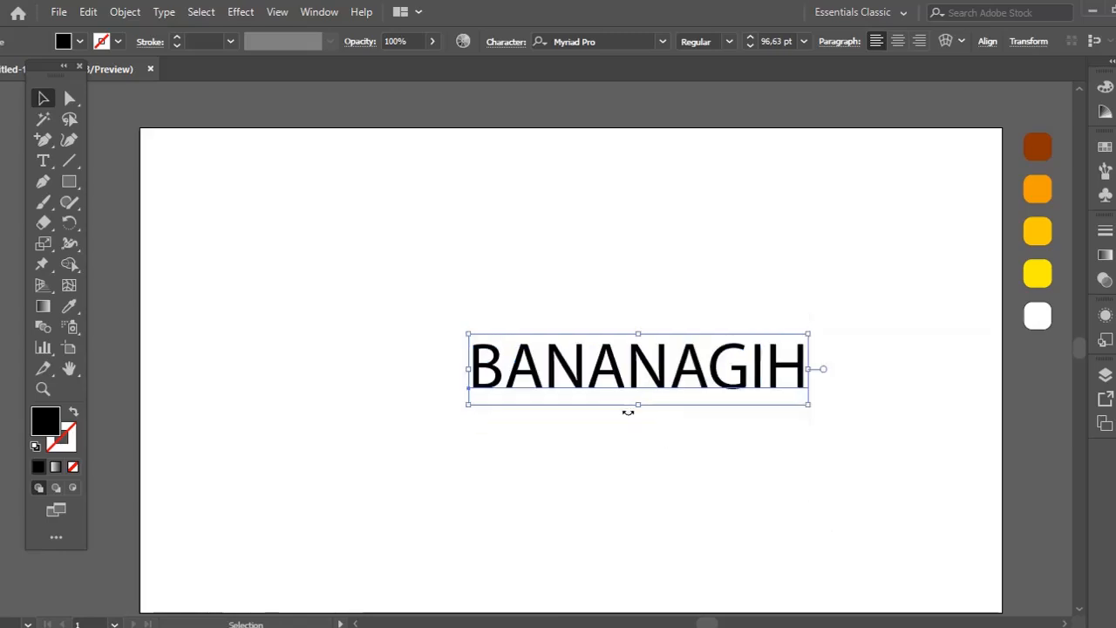
left_click_drag(628, 406, 575, 356)
left_click_drag(555, 310, 449, 401)
Add a second text line reading "Kripik Pisang" below the BANANAGIH text
double_click(368, 413)
left_click_drag(301, 392, 641, 391)
type("Kri")
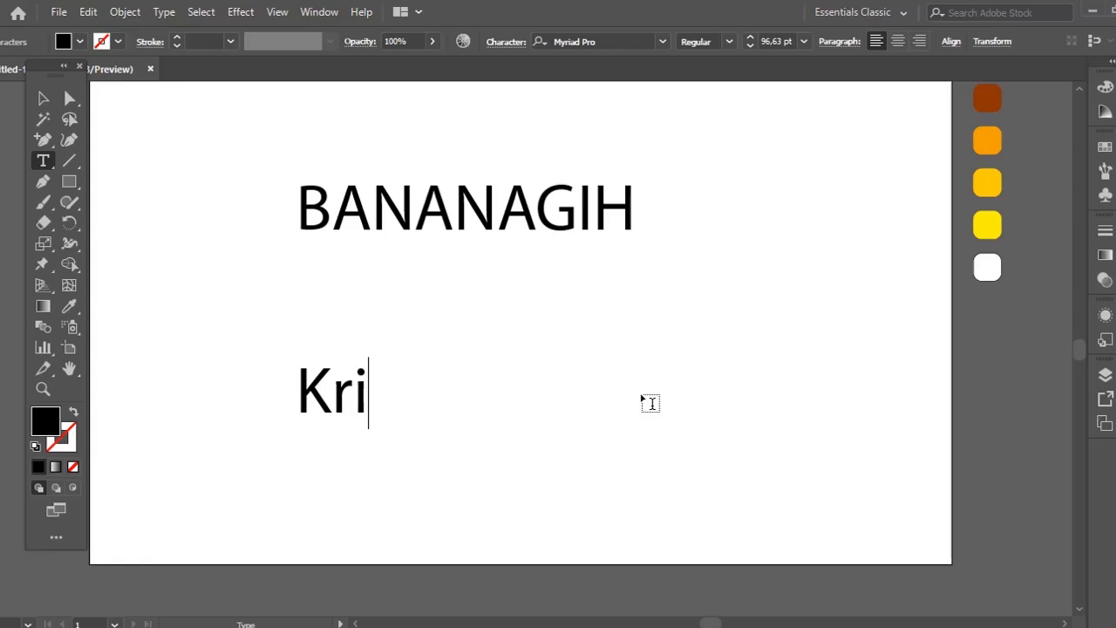
type("pik Pisan")
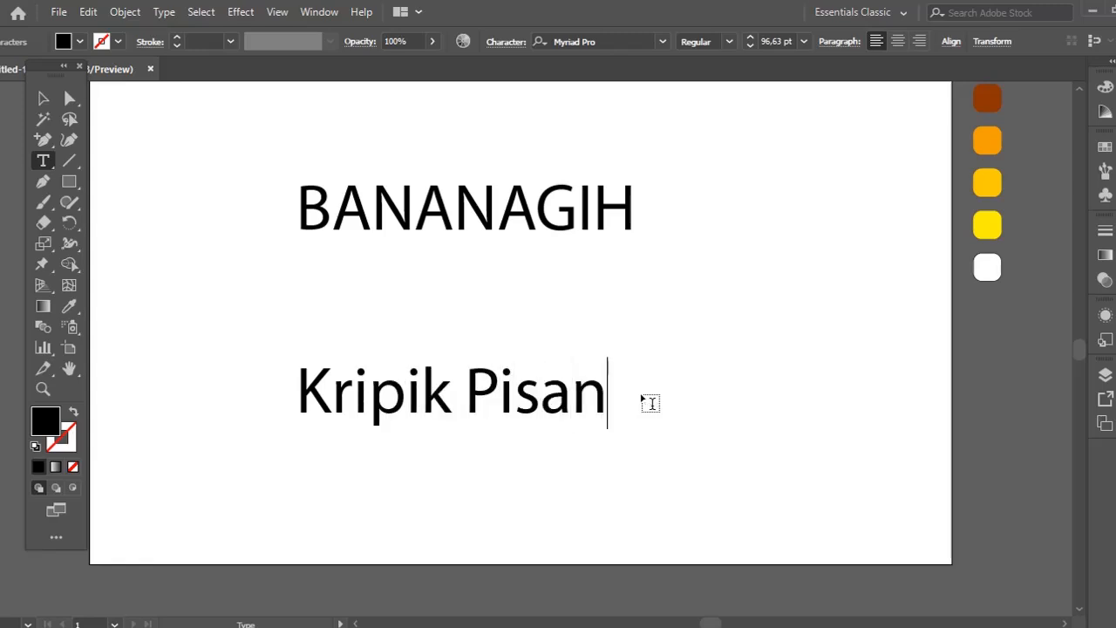
type("g")
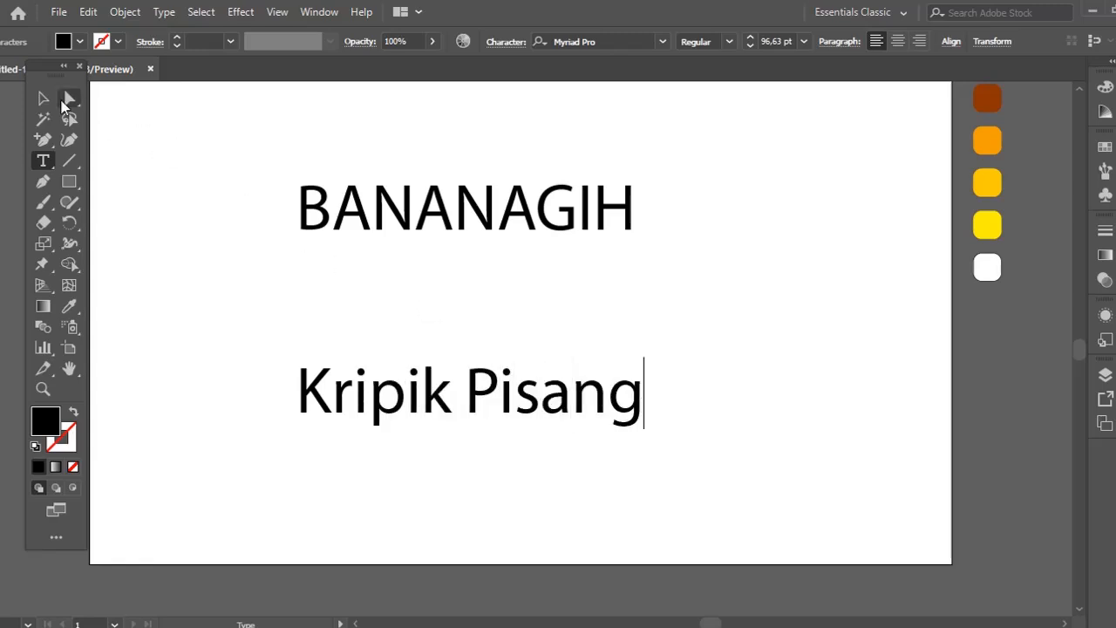
Reduce the tagline to about 60.52 pt and extend it to read "Kripik Pisang Renyah, Kres... Kress... Kresss!"
key("Escape")
left_click_drag(645, 429, 516, 400)
key("t")
left_click(510, 380)
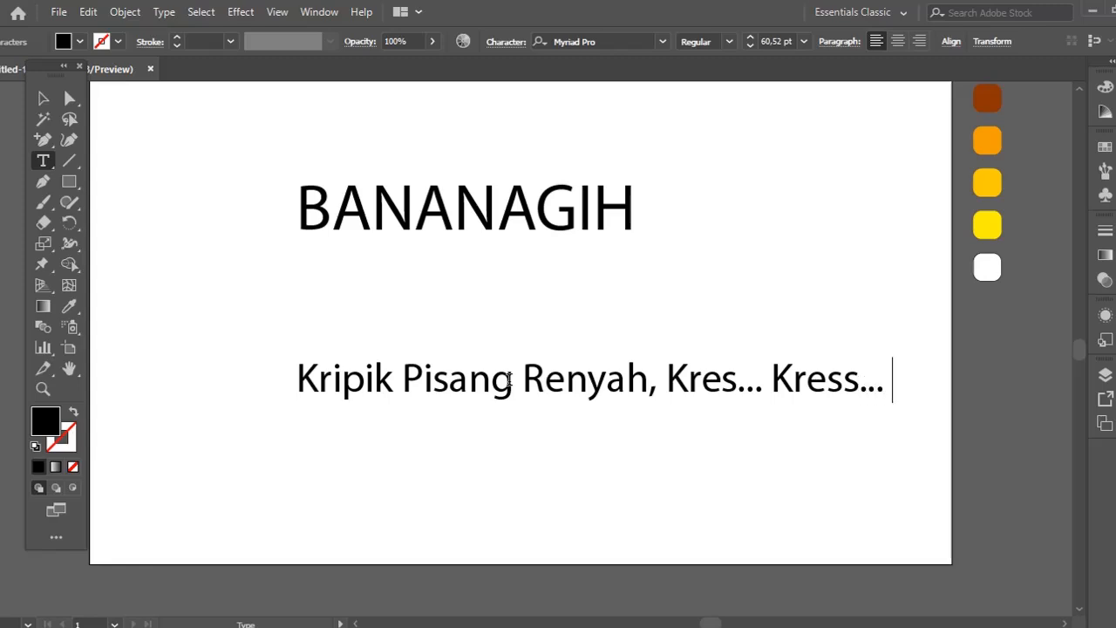
type("resss!")
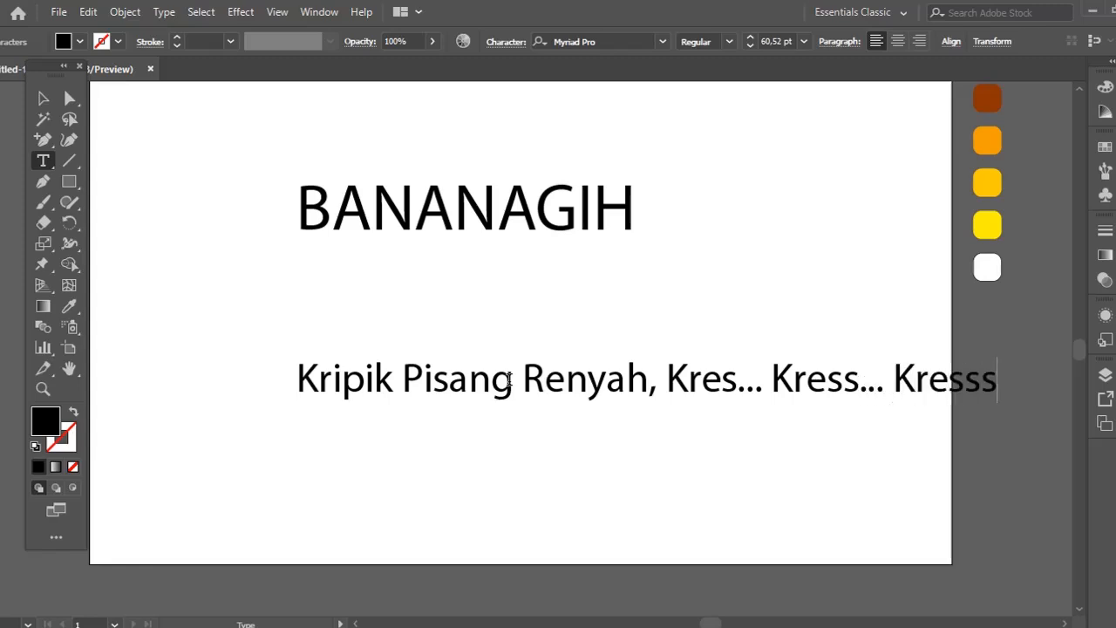
Tighten the tagline by removing two spaces and one dot so its ending reads "Kres...Kress..Kresss!"
left_click(772, 376)
key("BackSpace")
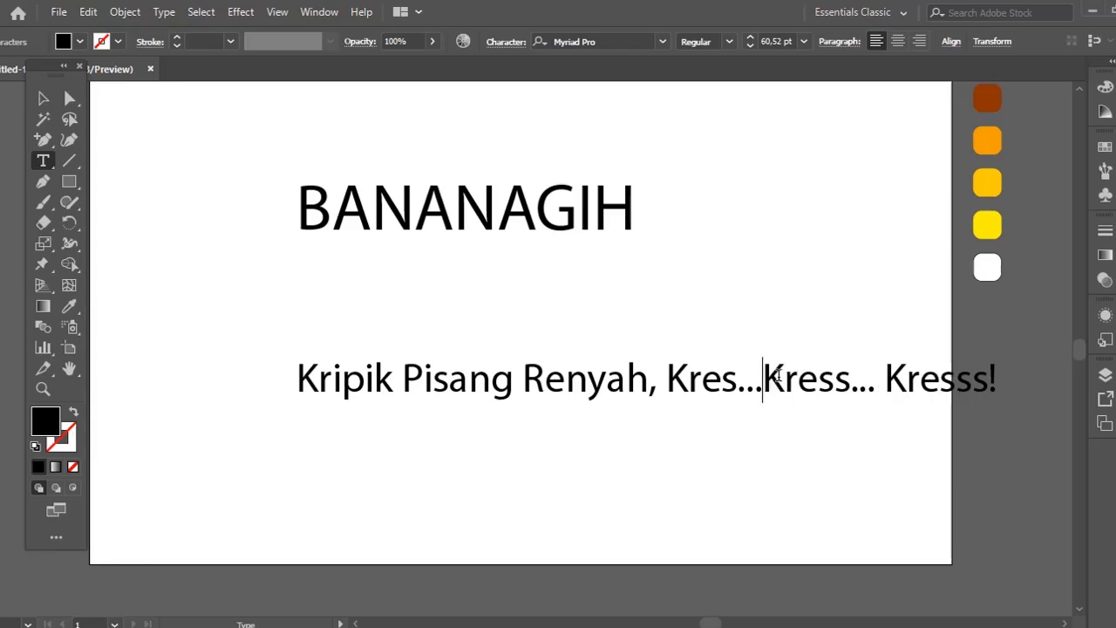
left_click(893, 367)
key("BackSpace")
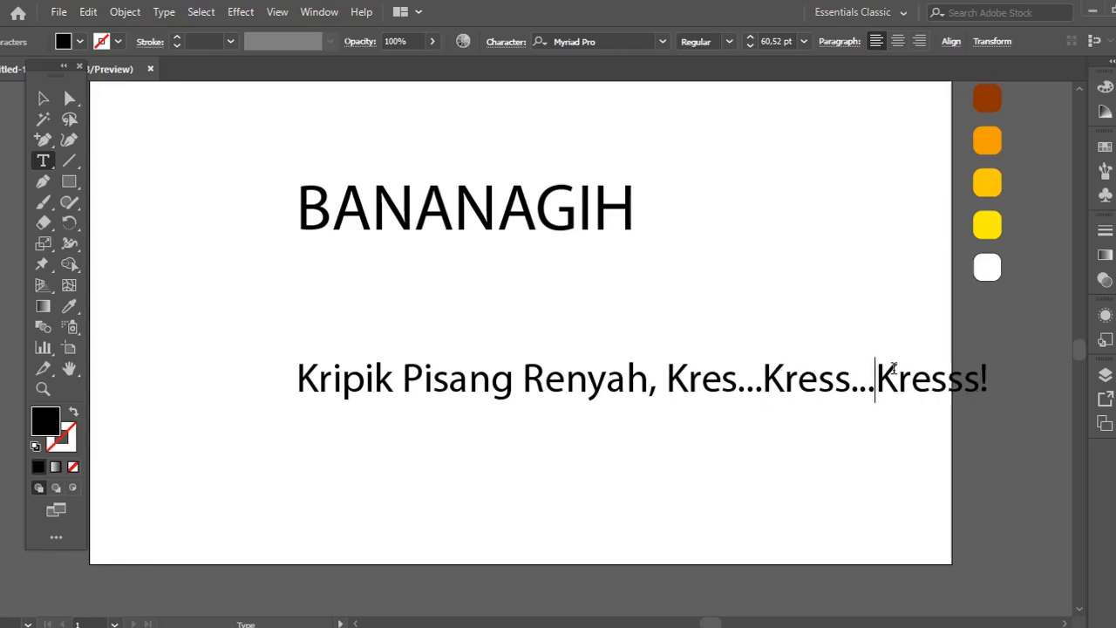
key("BackSpace")
key("Escape")
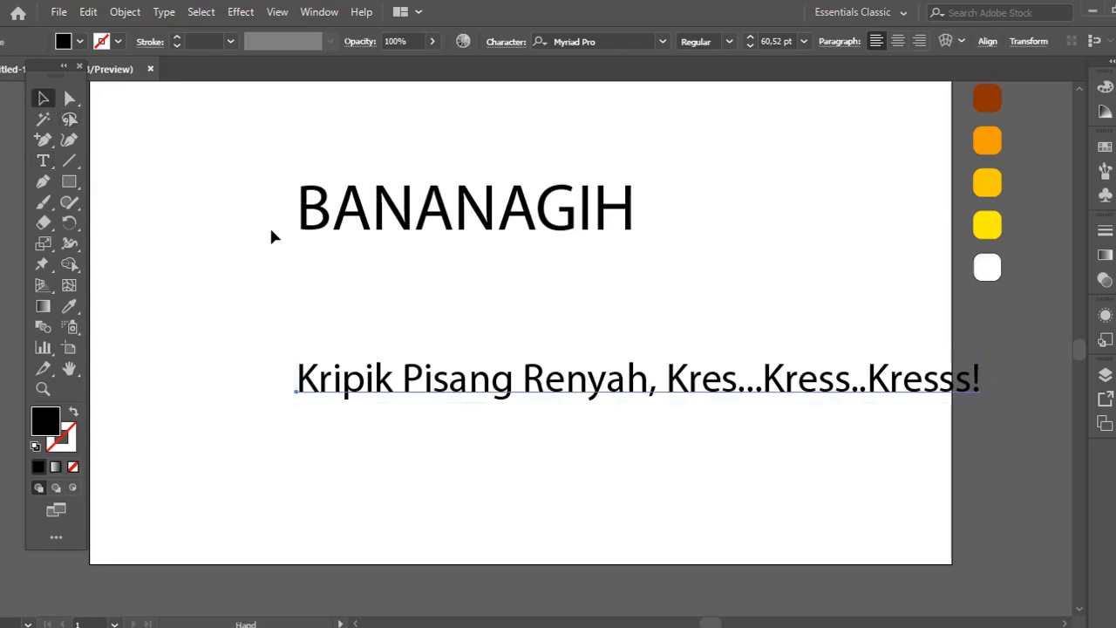
Move the tagline down to the lower edge of the artboard, roughly centred horizontally
scroll(270, 234, "left", 2)
left_click_drag(491, 400, 386, 553)
left_click_drag(584, 364, 521, 443)
Enlarge the BANANAGIH text to about 136.56 pt, move it lower, and set its font to Sniglet ExtraBold
left_click(275, 304)
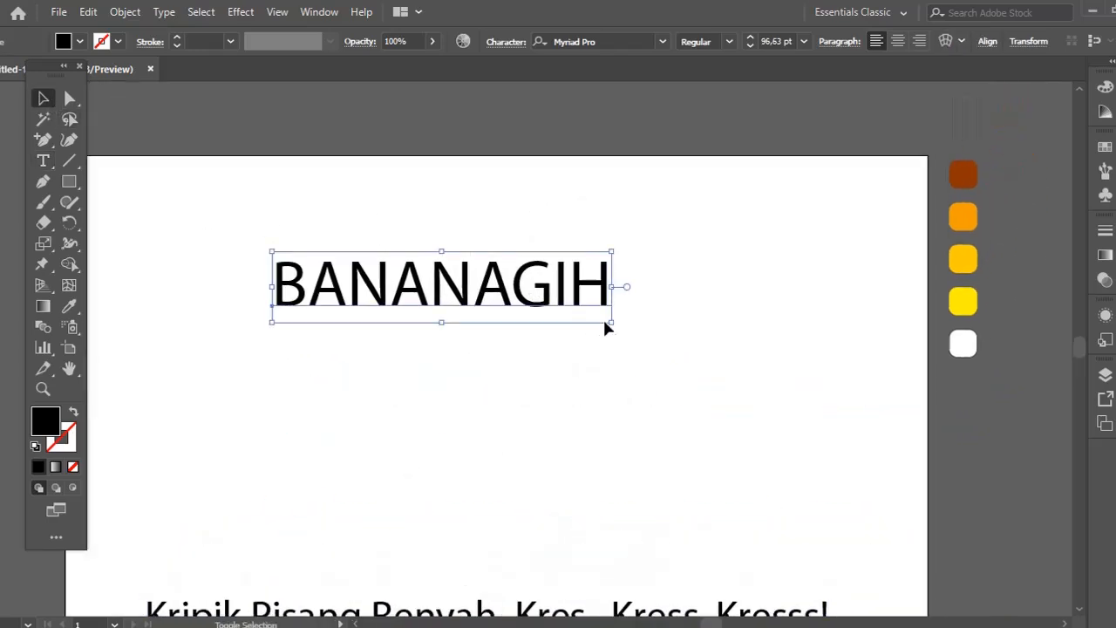
left_click_drag(605, 324, 580, 423)
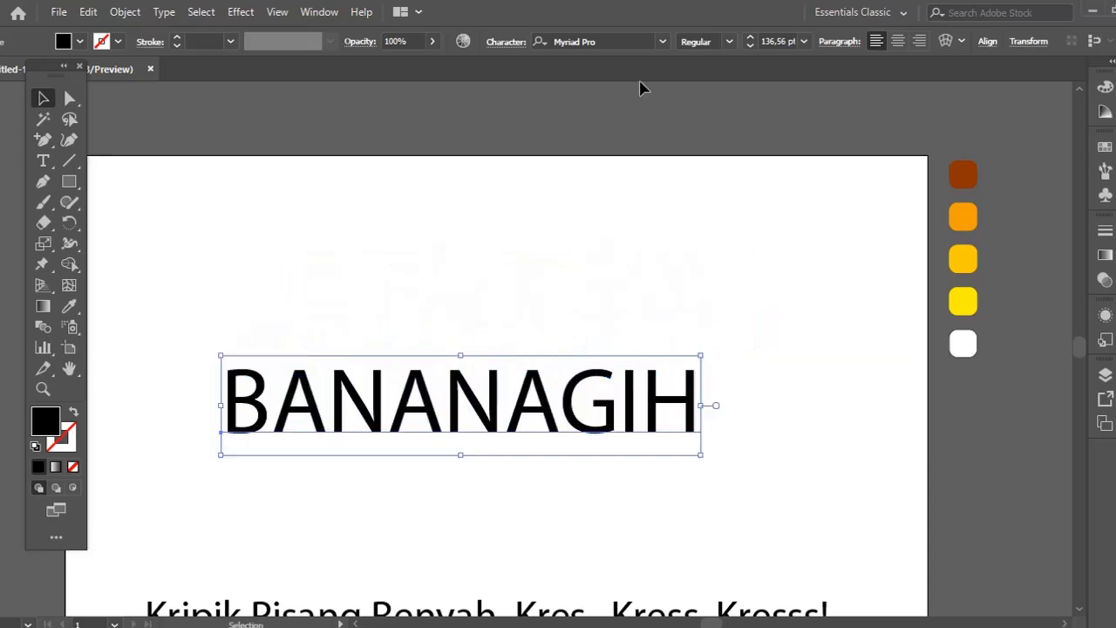
left_click(619, 40)
type("s")
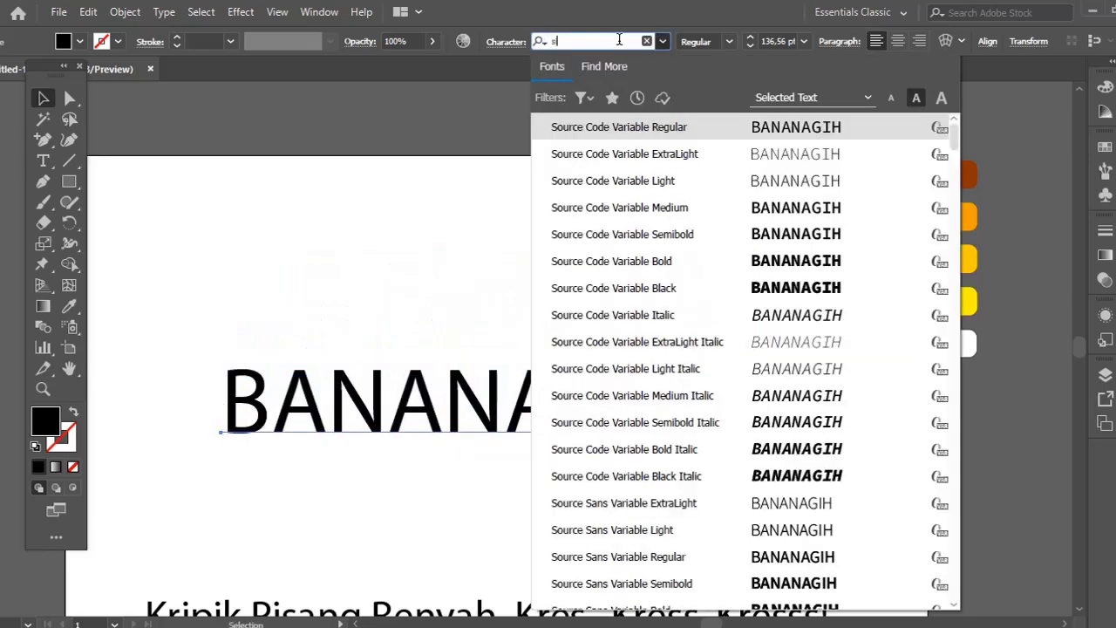
type("nig")
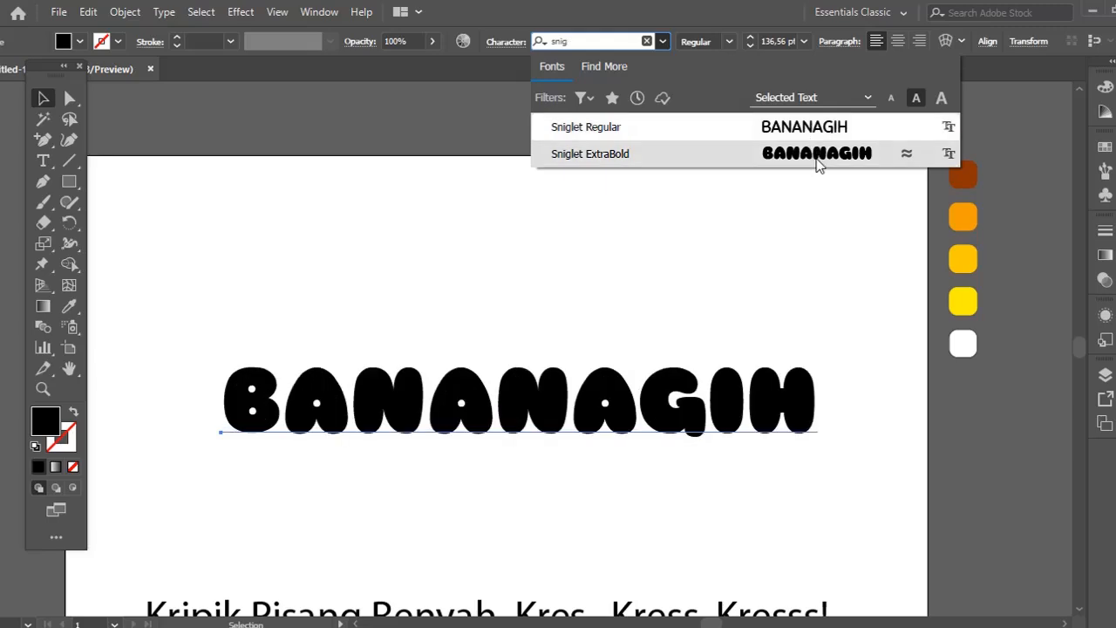
left_click(820, 157)
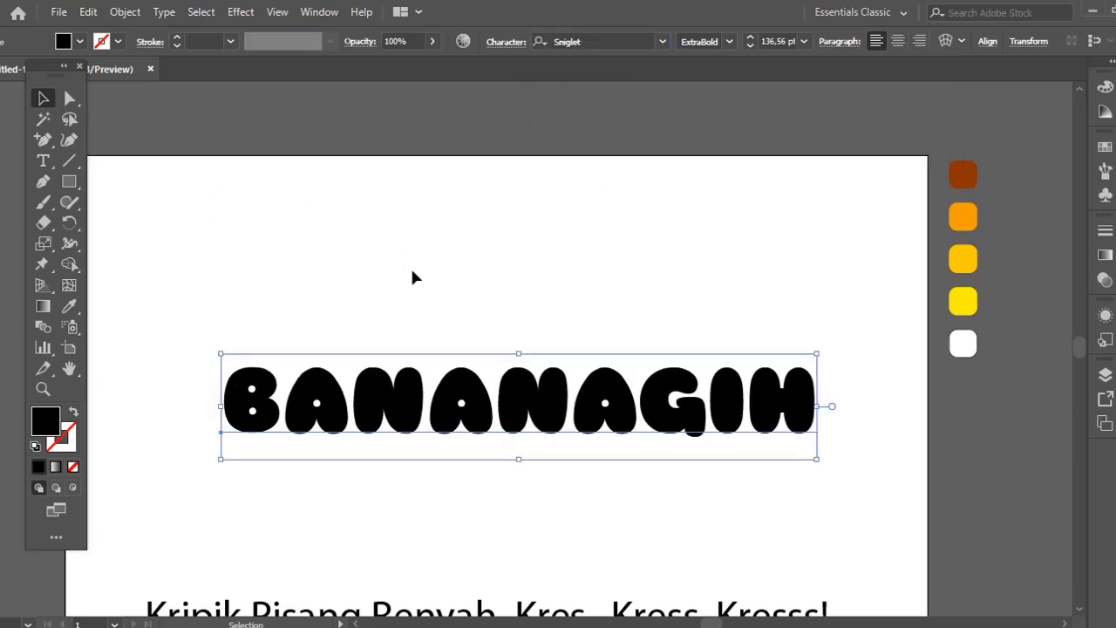
Reposition the BANANAGIH text, enlarge it to about 159.67 pt, and expand its object and fill into shapes
left_click_drag(485, 394, 511, 352)
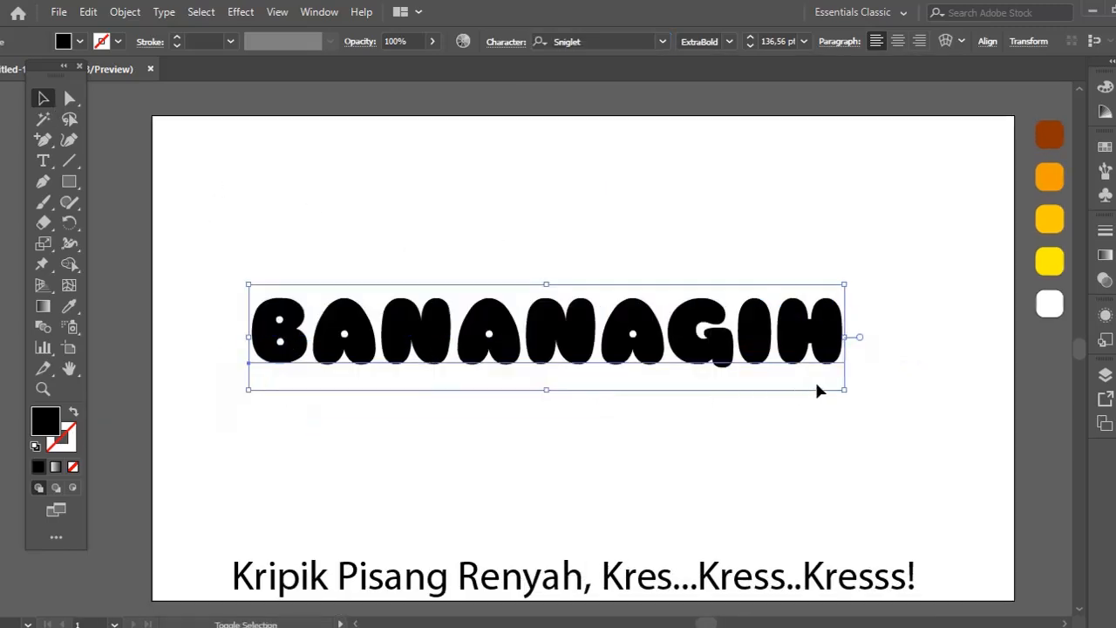
left_click_drag(842, 390, 947, 456)
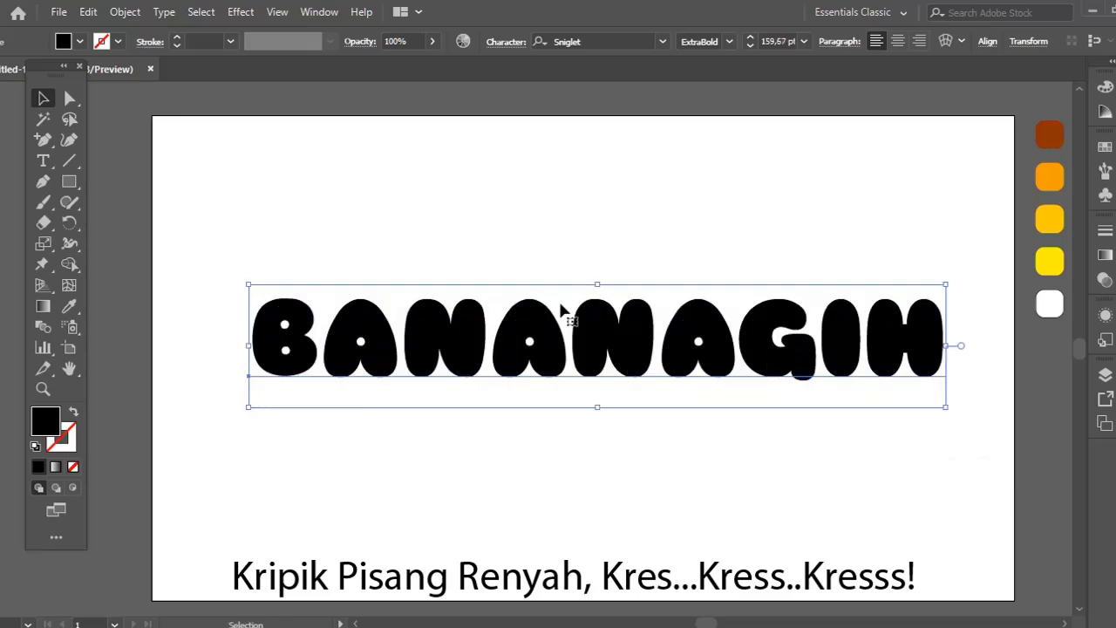
left_click(125, 12)
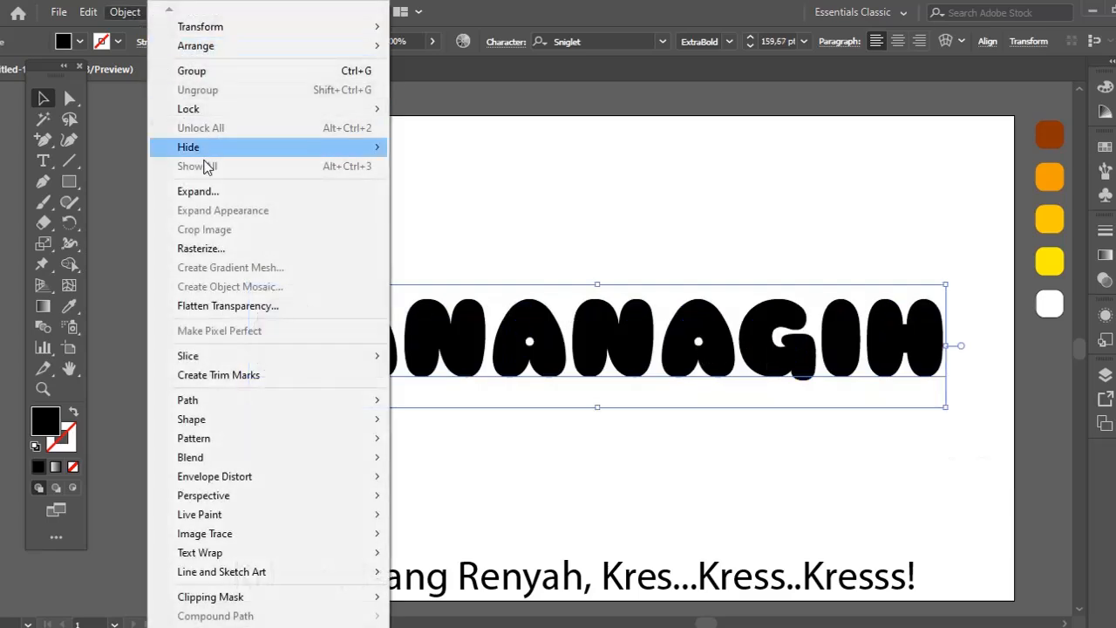
left_click(212, 192)
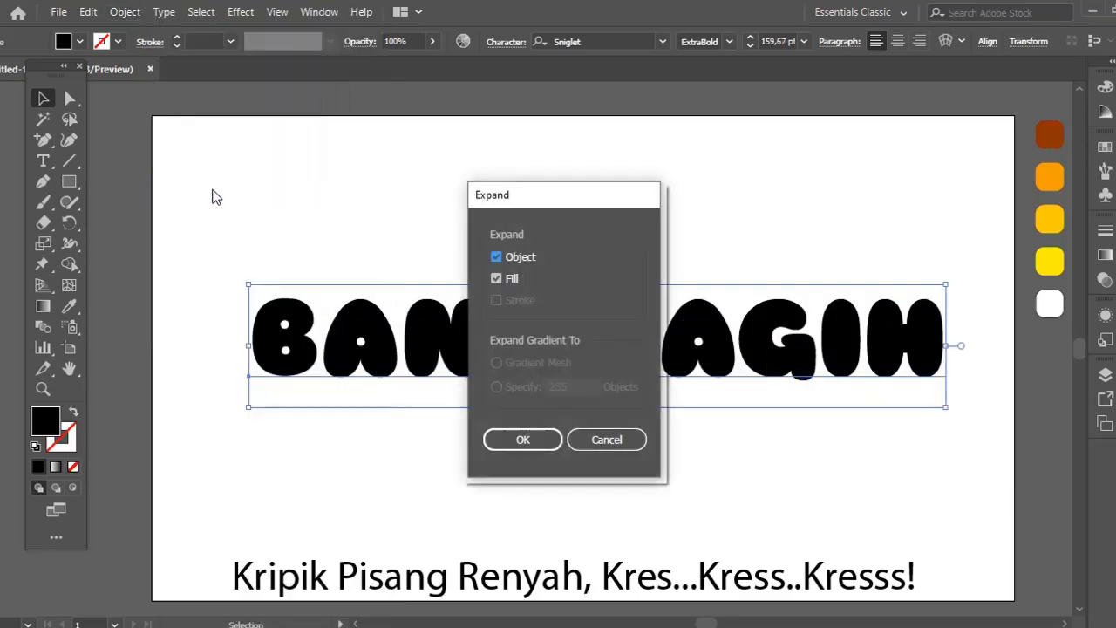
left_click(546, 438)
Move the expanded BANANAGIH lettering down to just above the tagline and fill it with the palette's bright yellow
left_click_drag(612, 252, 571, 190)
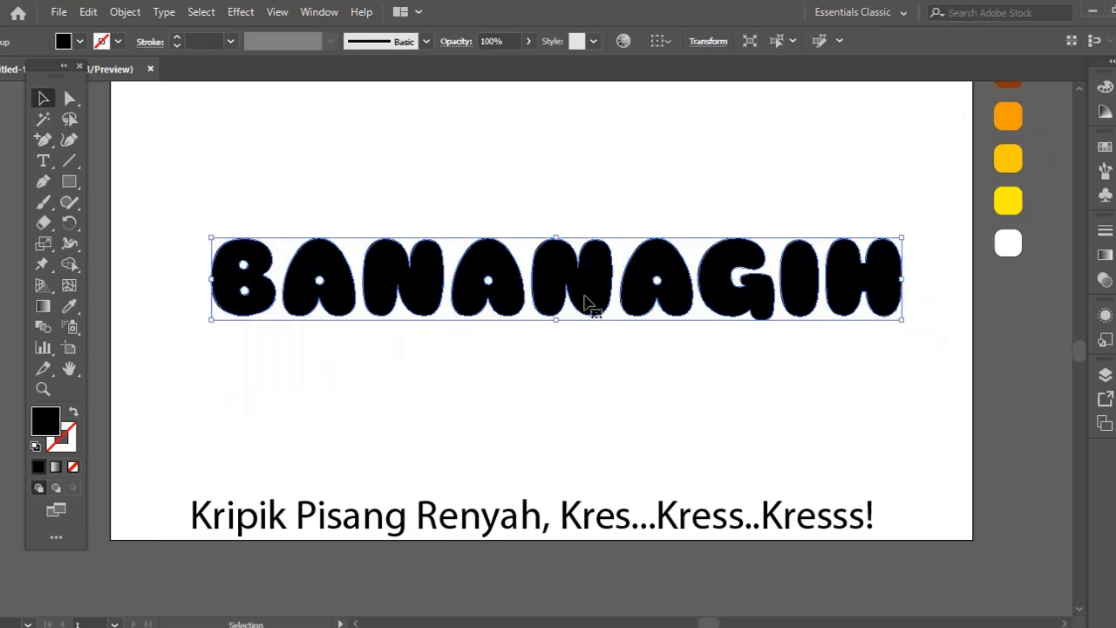
left_click_drag(591, 299, 573, 454)
left_click_drag(652, 291, 642, 376)
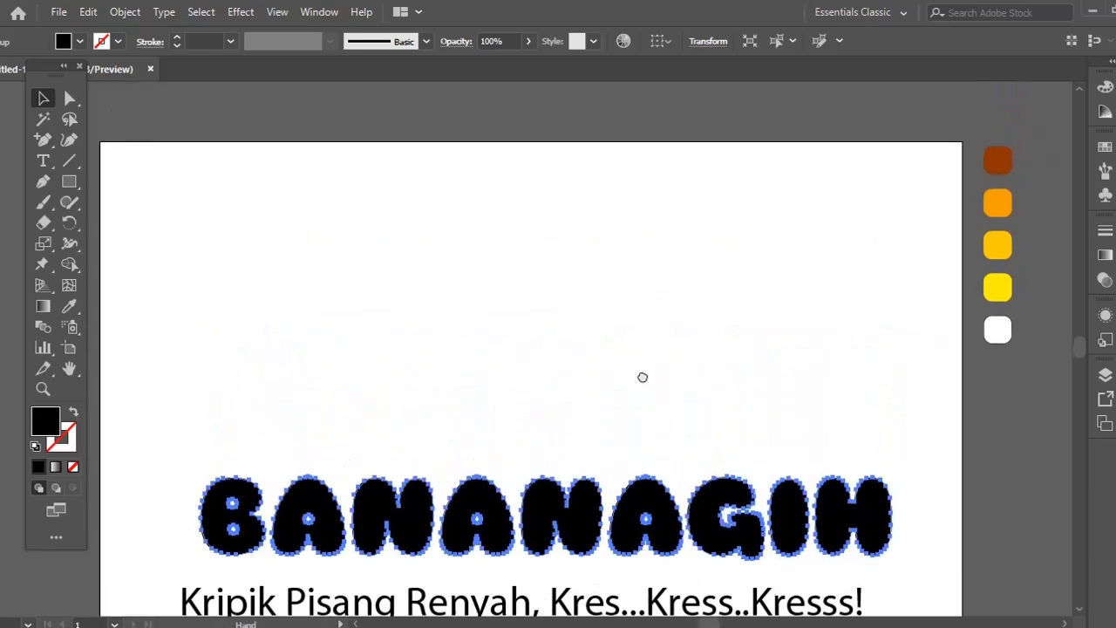
key("i")
left_click(997, 284)
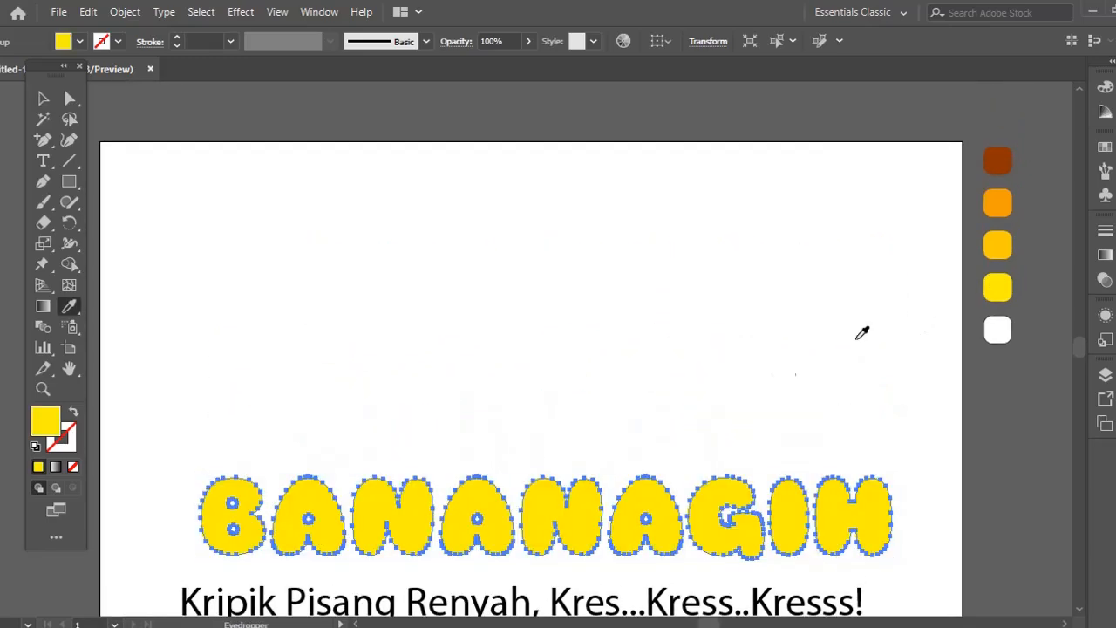
key("ctrl+shift+a")
Recolour only the letters NAGIH with the brown from the colour palette
left_click_drag(655, 418, 593, 381)
key("a")
left_click_drag(510, 387, 841, 532)
key("i")
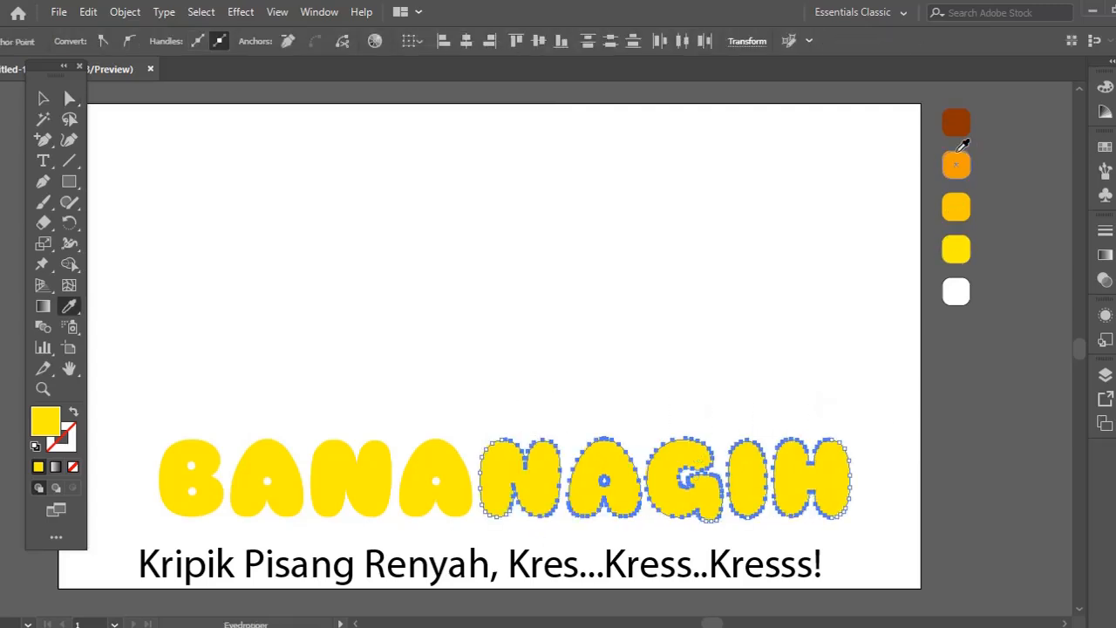
left_click(955, 122)
key("ctrl+shift+a")
Move the two-coloured BANANAGIH lettering up to the middle of the artboard
left_click_drag(581, 418, 599, 411)
key("v")
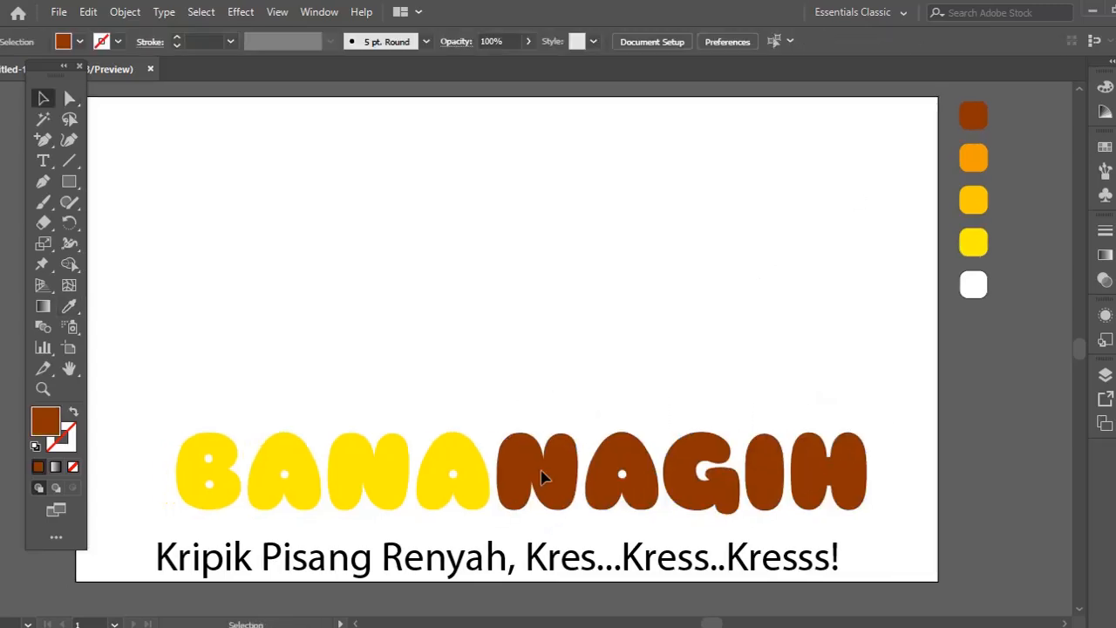
left_click_drag(543, 469, 485, 361)
Enlarge the letter B up and to the left, and rotate it counter-clockwise by about 7.64°
key("z")
left_click(427, 411, "ctrl")
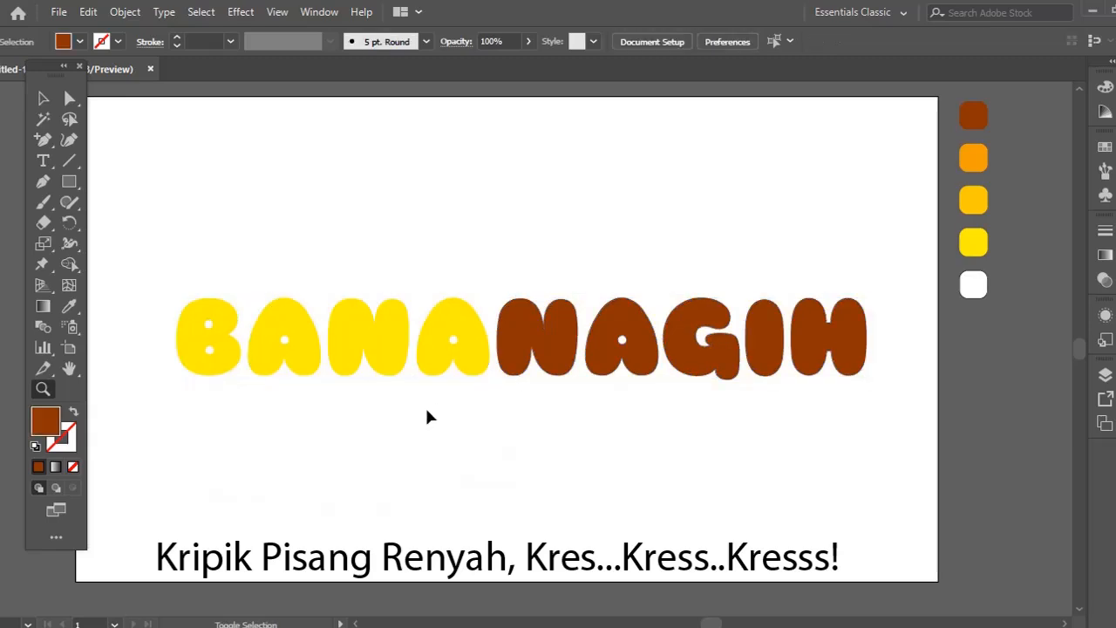
key("a")
key("z")
left_click(359, 366)
left_click_drag(363, 366, 257, 427)
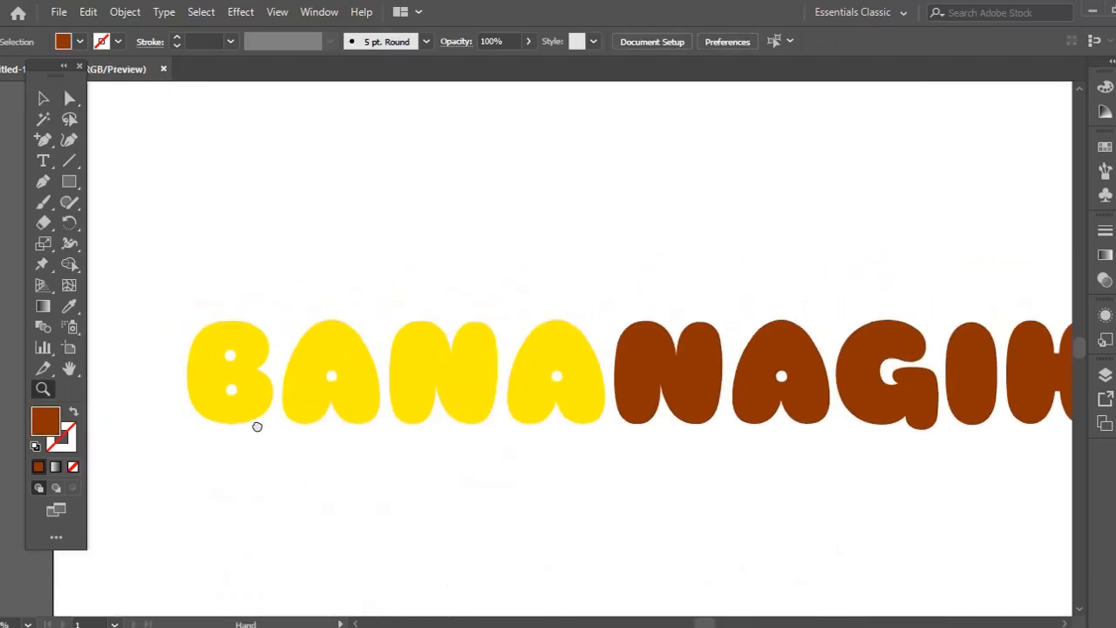
key("a")
left_click(211, 338, "ctrl")
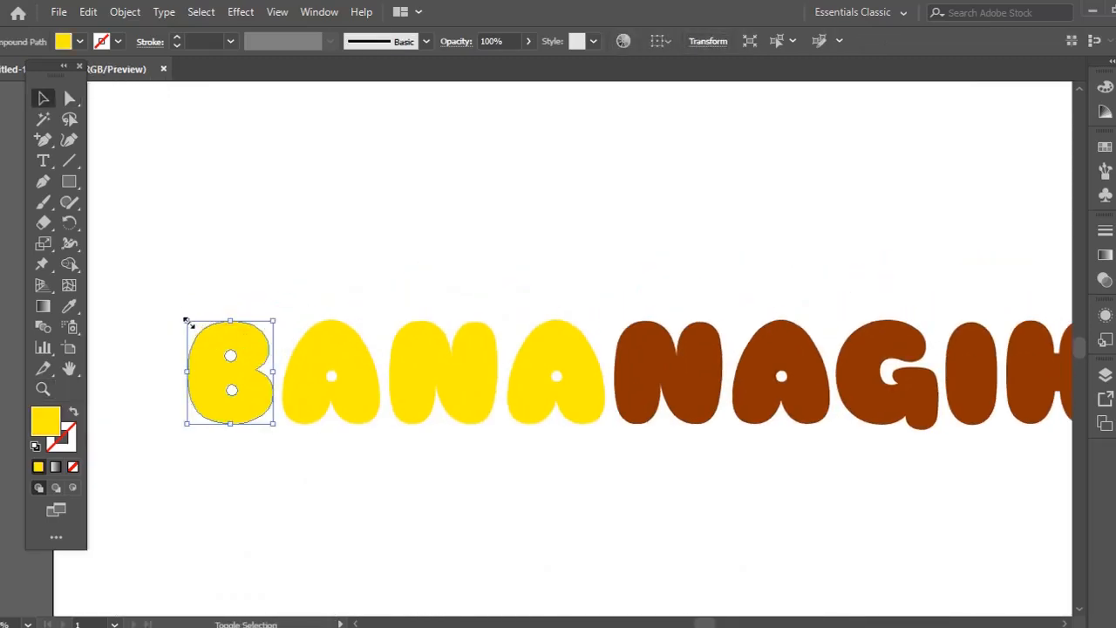
left_click_drag(186, 321, 158, 287)
left_click_drag(276, 279, 256, 274)
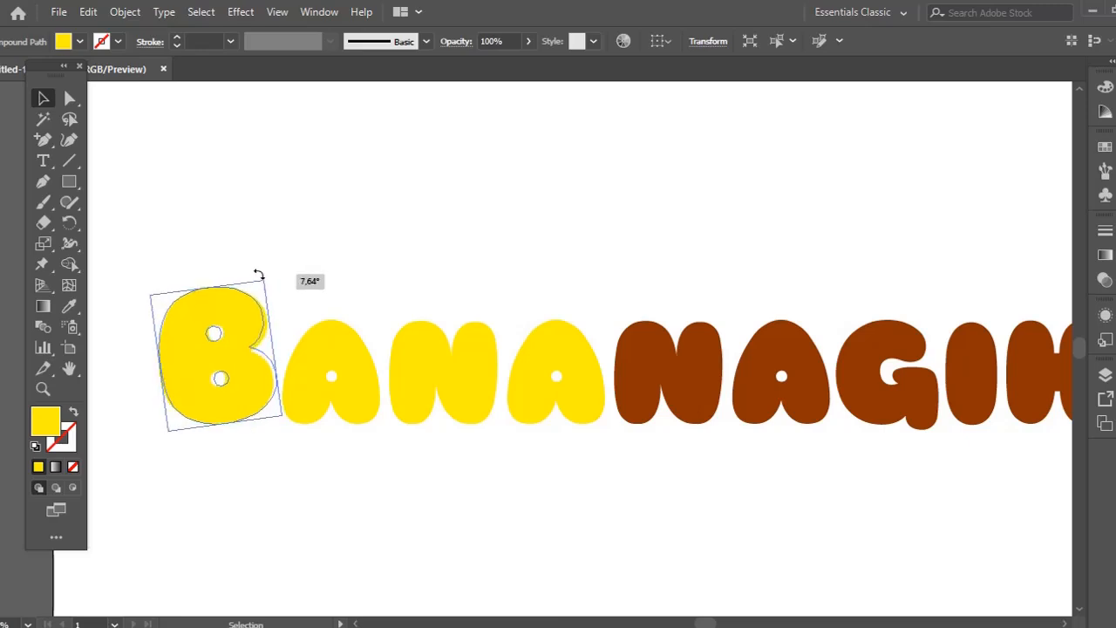
Enlarge the brown letter N slightly and tilt it a little clockwise
scroll(571, 299, "right", 2)
key("a")
left_click(626, 375)
left_click(626, 375, "ctrl")
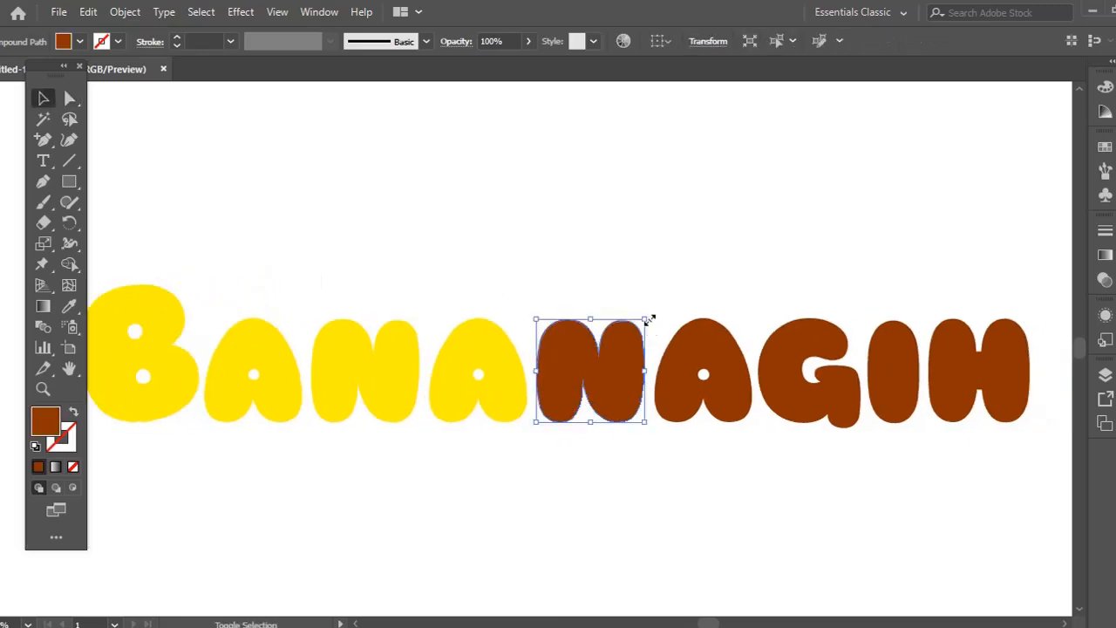
left_click_drag(646, 319, 698, 324)
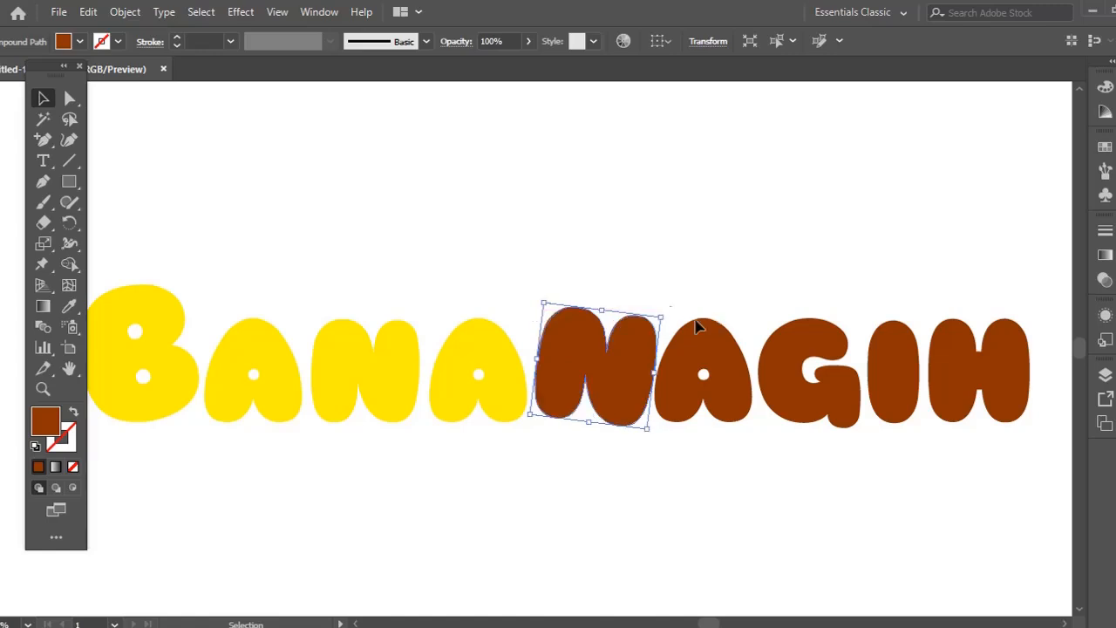
Shift the brown letters NAGIH together slightly to the right, widening the gap after the yellow BANA
left_click(723, 350, "shift")
left_click(799, 339, "shift")
left_click(888, 343, "shift")
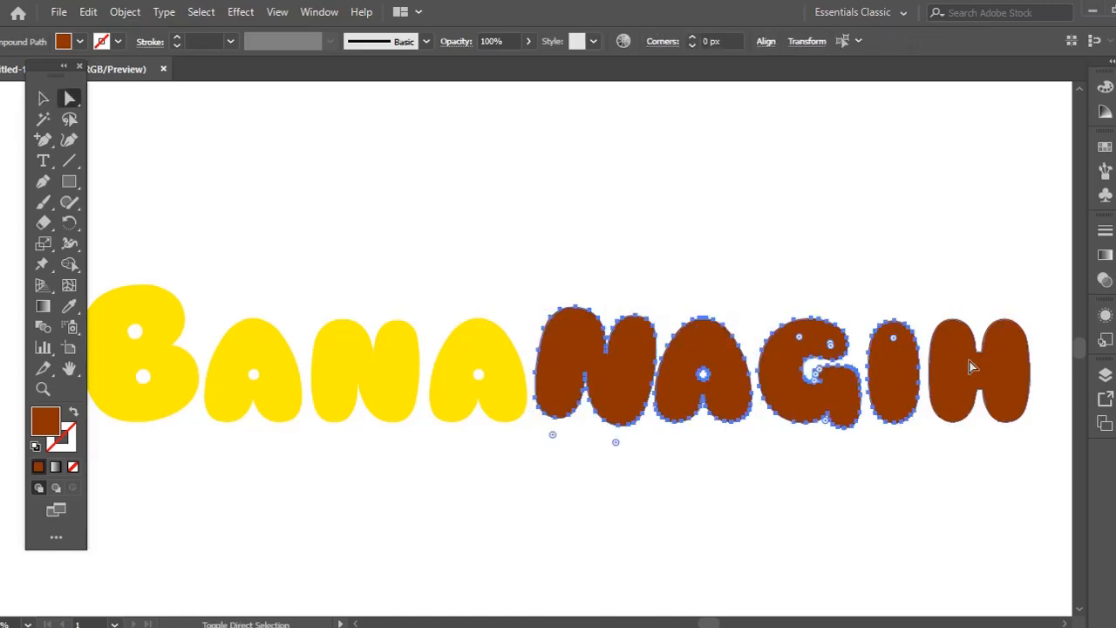
left_click_drag(956, 364, 970, 365)
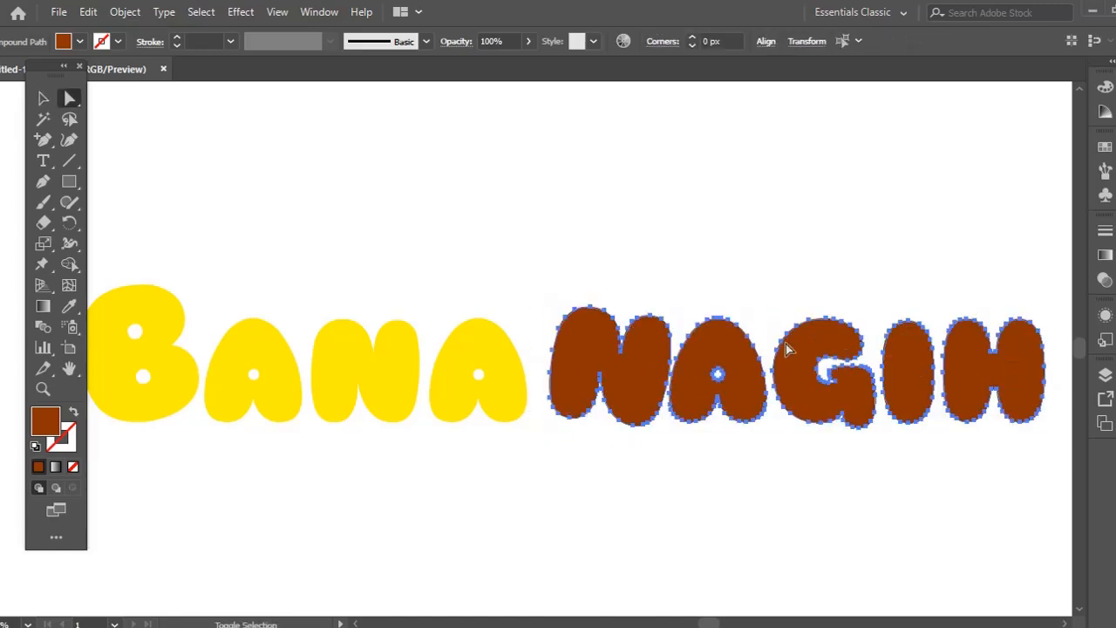
Nudge the brown letter N to the left and scale it up a bit more, keeping its tilt
left_click(696, 275)
left_click(635, 369)
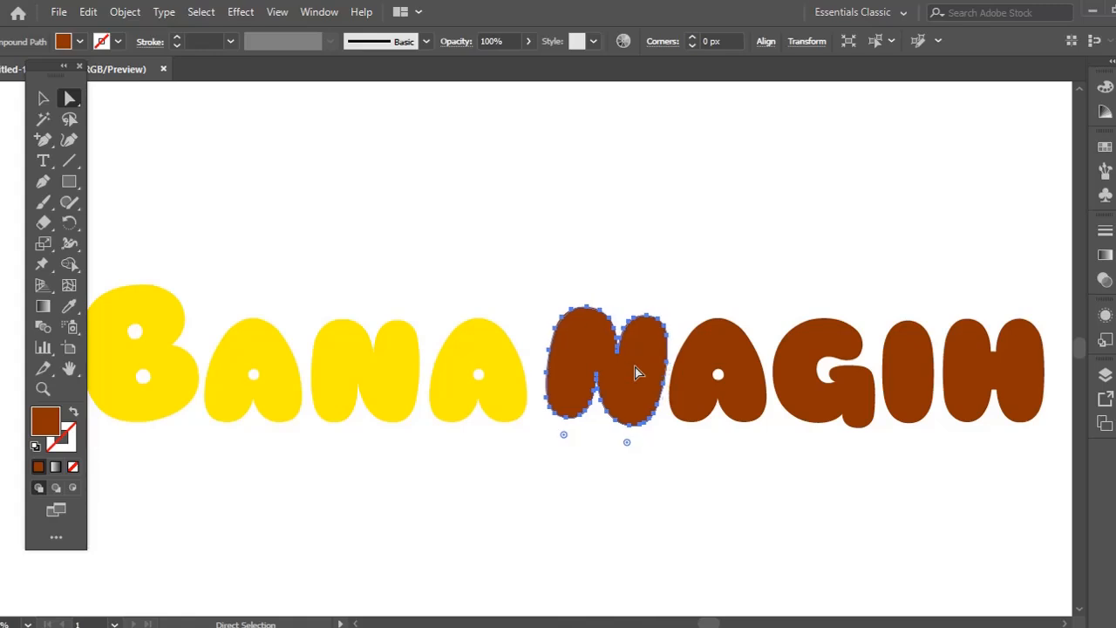
key("v")
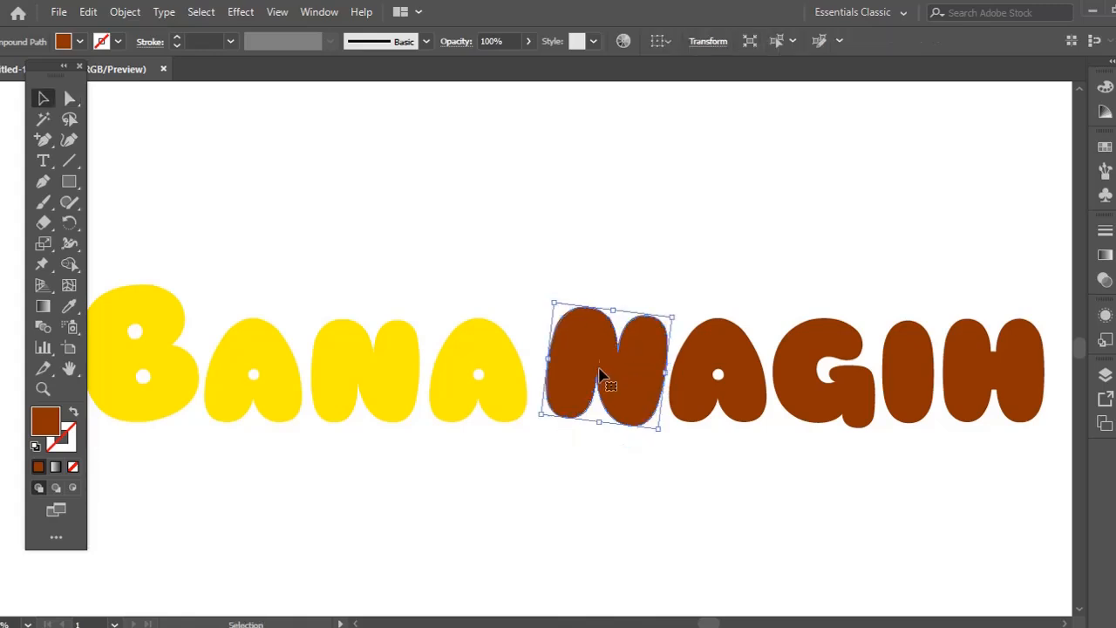
left_click_drag(566, 307, 537, 294)
left_click(538, 298)
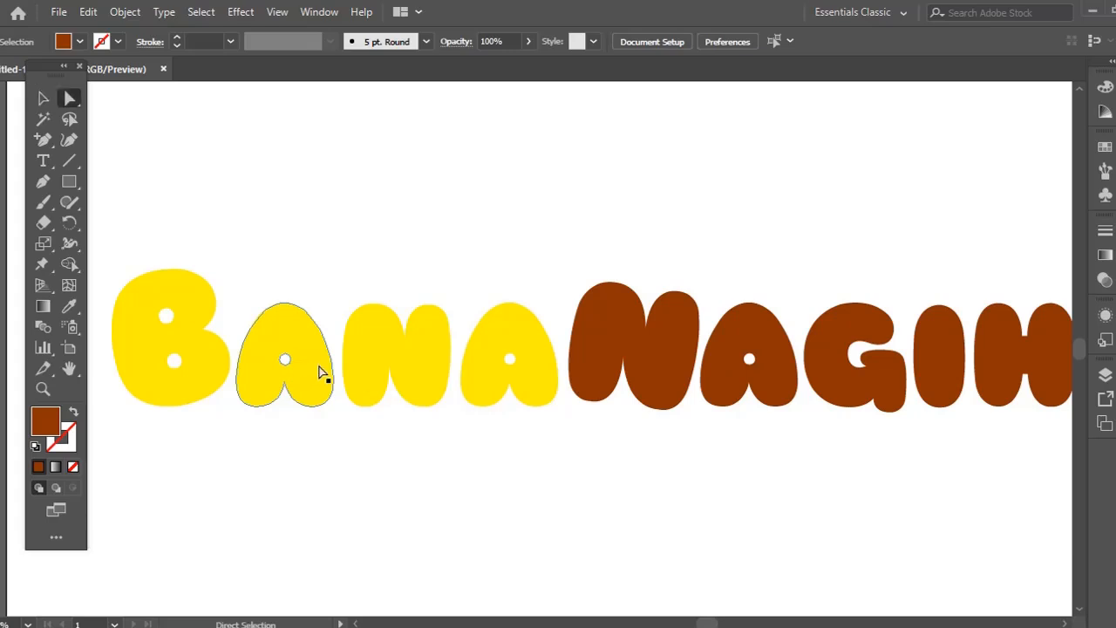
Tilt the first yellow A slightly clockwise and rotate the second yellow A counter-clockwise by about 6.99°
left_click(327, 336)
left_click_drag(343, 294, 398, 344)
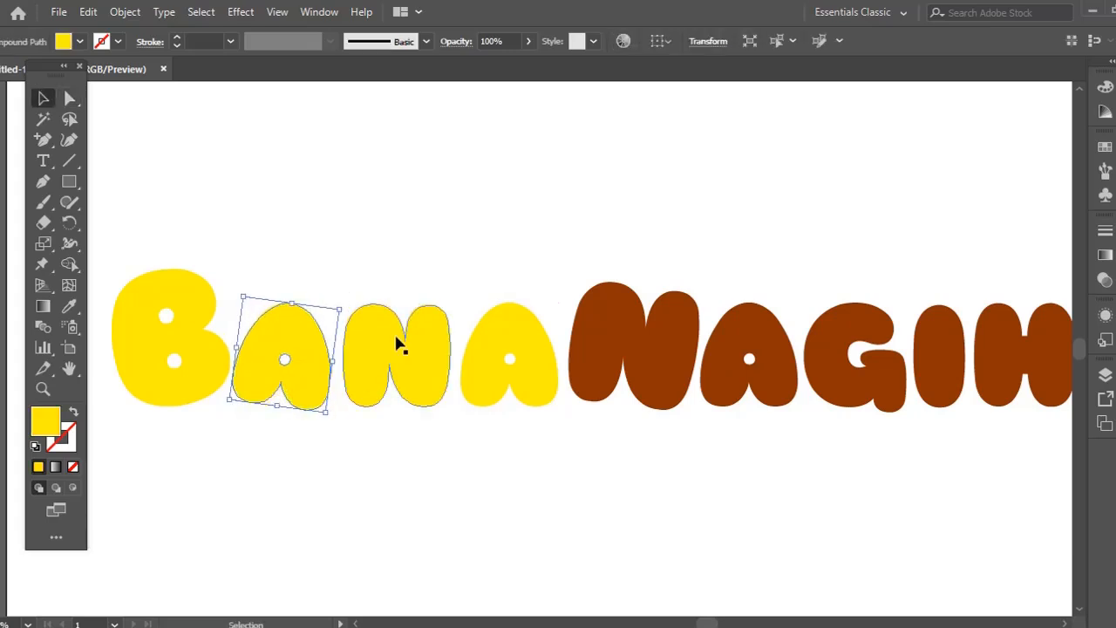
key("ctrl+z")
left_click(534, 316)
left_click_drag(565, 294, 551, 292)
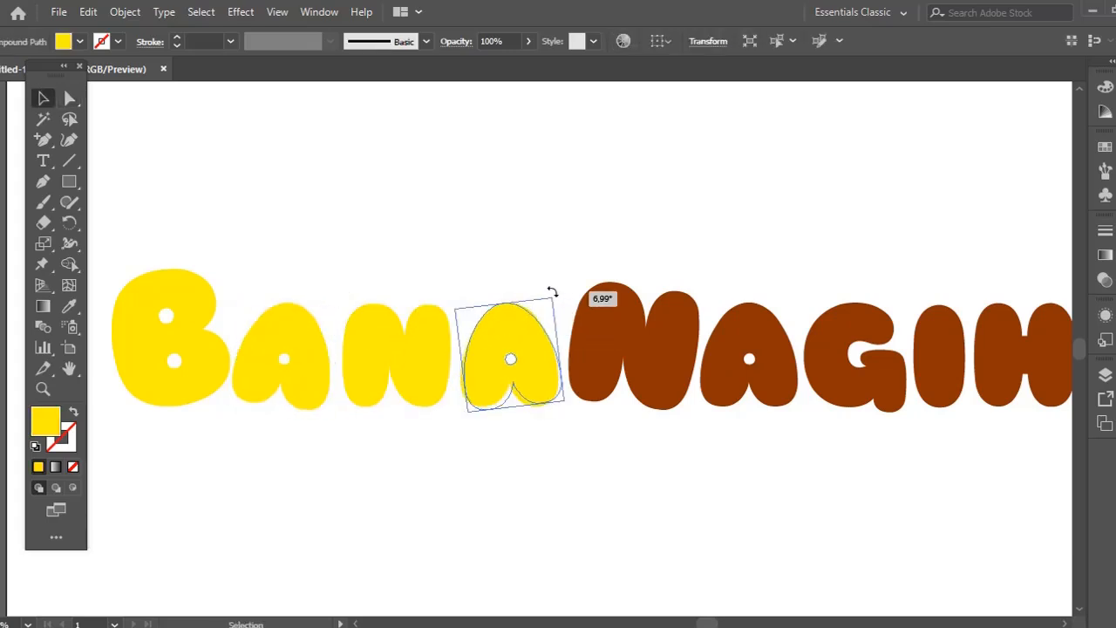
key("ctrl+z")
Tilt the brown letters A and H slightly clockwise
scroll(593, 287, "right", 3)
left_click(631, 338)
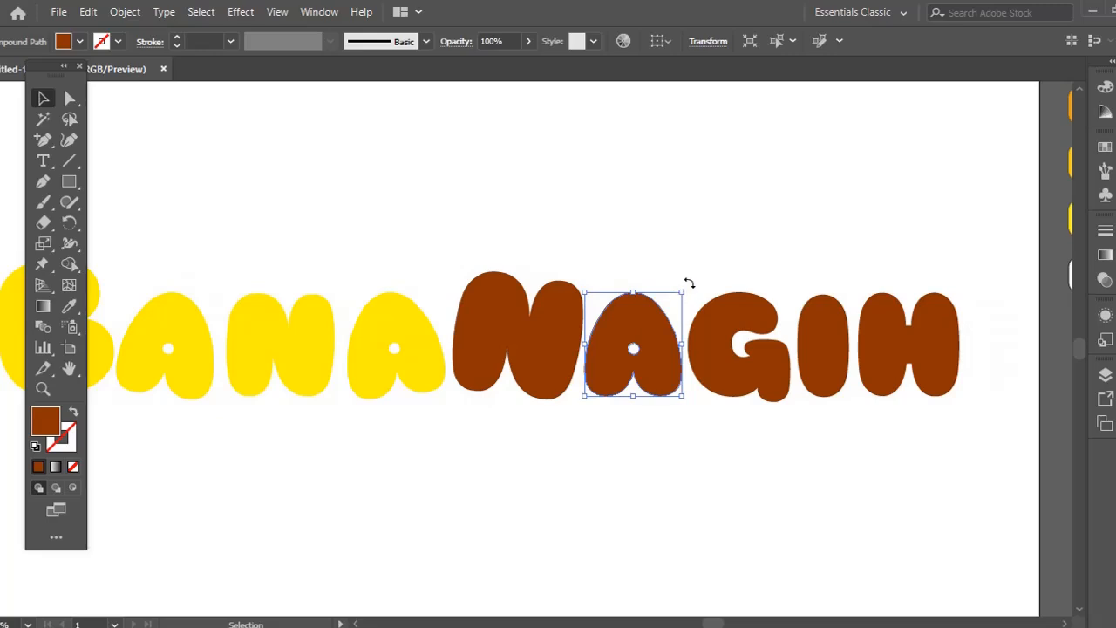
mouse_move(689, 284)
left_mouse_down()
mouse_move(747, 299)
mouse_move(698, 291)
left_mouse_up()
key("ctrl+z")
key("a")
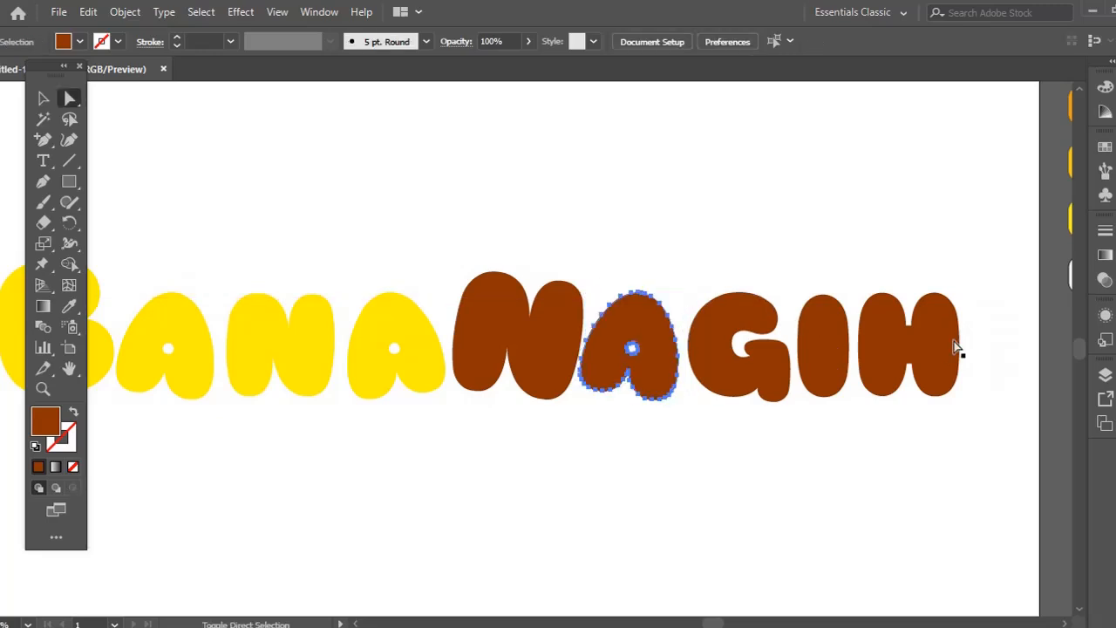
key("v")
left_click(953, 346)
mouse_move(975, 297)
left_mouse_down()
mouse_move(969, 289)
mouse_move(971, 300)
left_mouse_up()
key("ctrl+z")
key("a")
left_click(621, 403)
Delete the brown letter I between G and H, leaving a gap in the lettering
key("z")
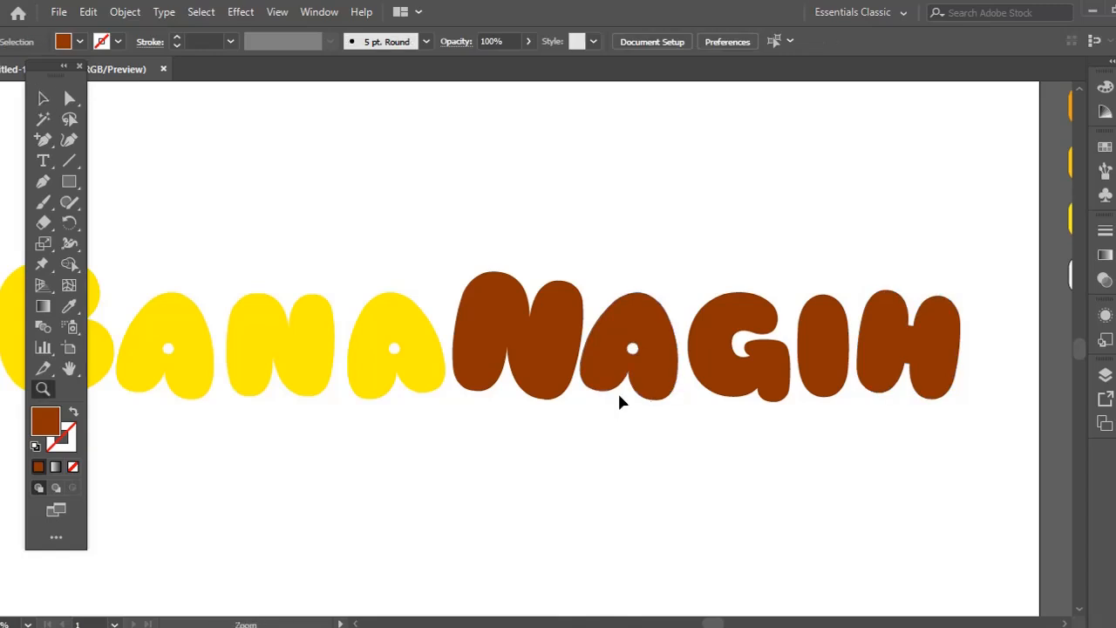
left_click(616, 392)
left_click_drag(650, 399, 662, 448)
left_click(670, 424, "alt")
left_click(638, 366, "alt")
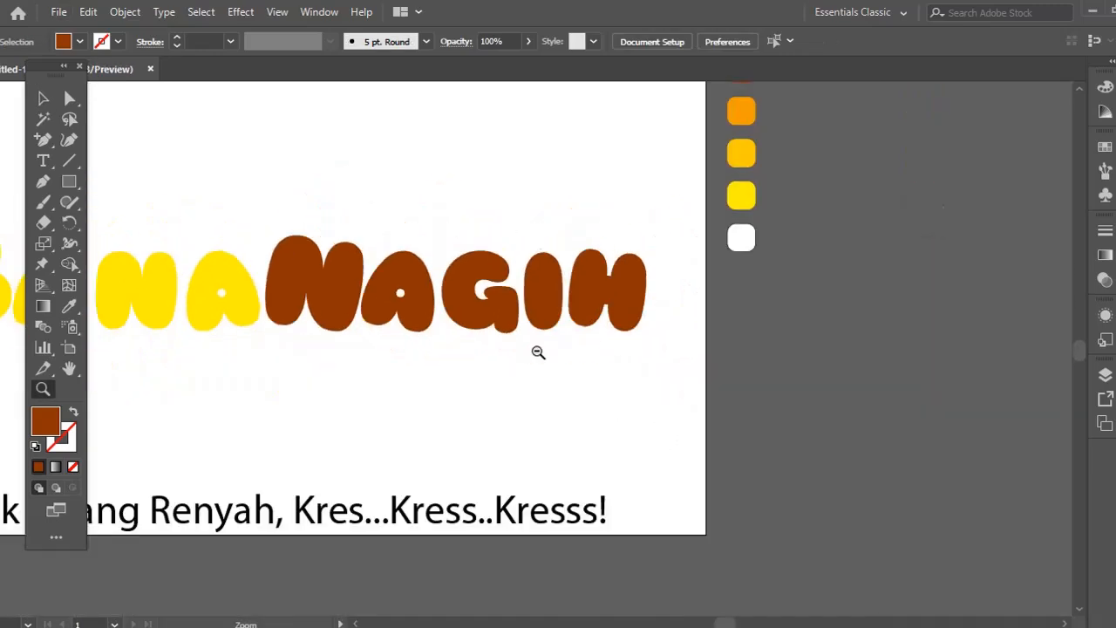
left_click_drag(535, 351, 721, 447)
key("a")
left_click(726, 409)
key("Delete")
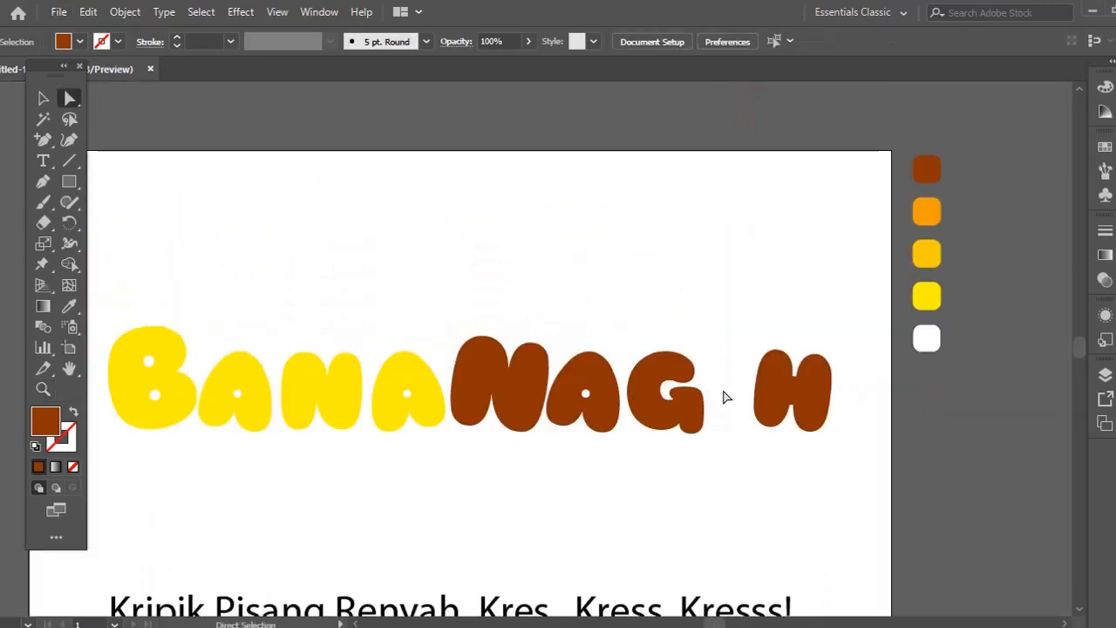
Move the brand lettering and the tagline together to just below the artboard
left_click_drag(635, 381, 626, 406)
key("v")
key("a")
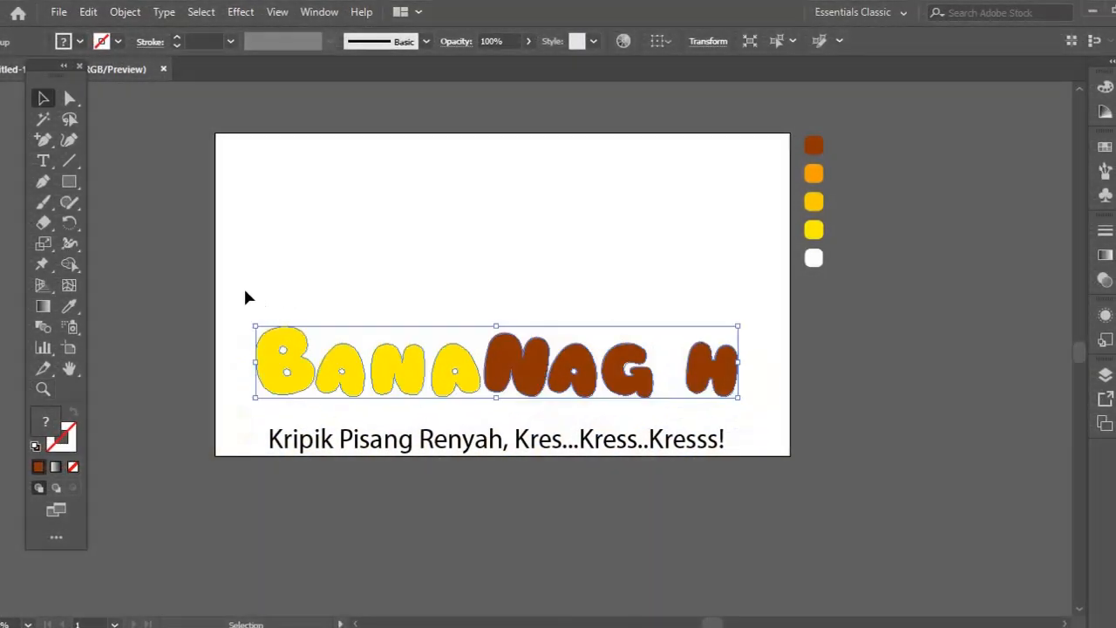
left_click_drag(245, 289, 672, 471)
left_click_drag(721, 381, 624, 394)
left_click(567, 301)
Draw a closed, upright banana shape with the Pen tool in the middle of the artboard, bulging to the right
key("z")
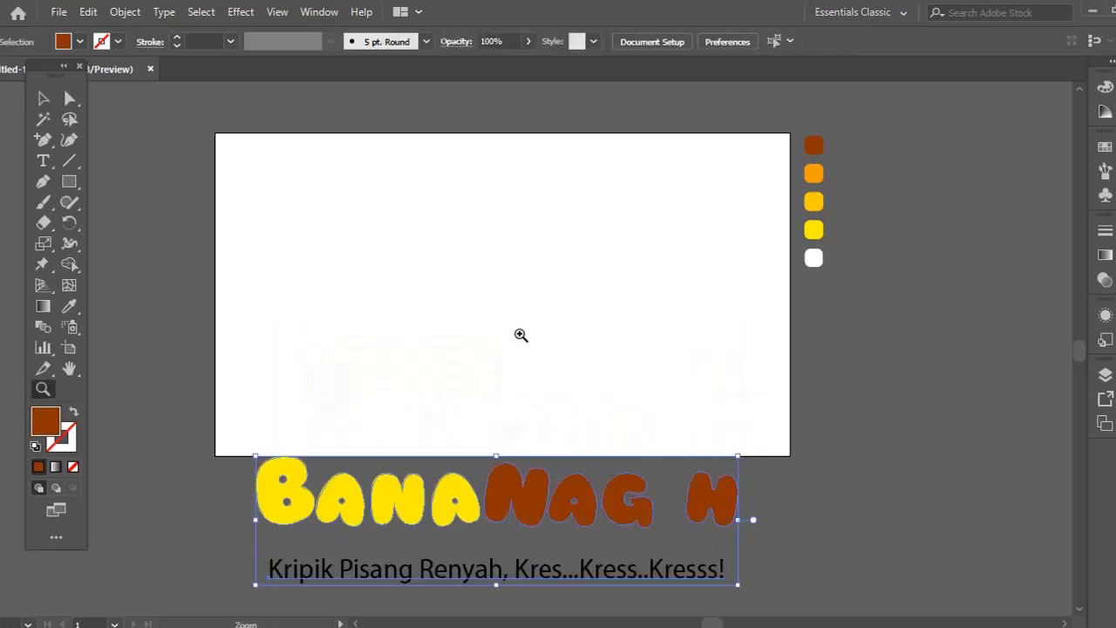
left_click(521, 333)
scroll(487, 343, "up", 2)
left_click(42, 181)
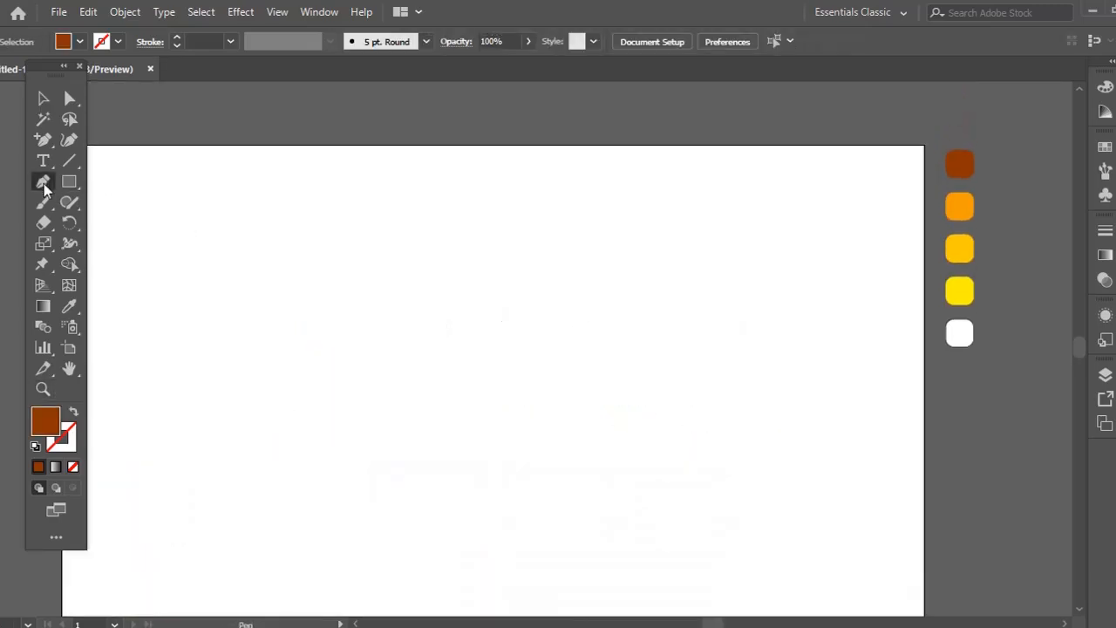
left_click_drag(472, 235, 510, 234)
scroll(571, 224, "down", 1)
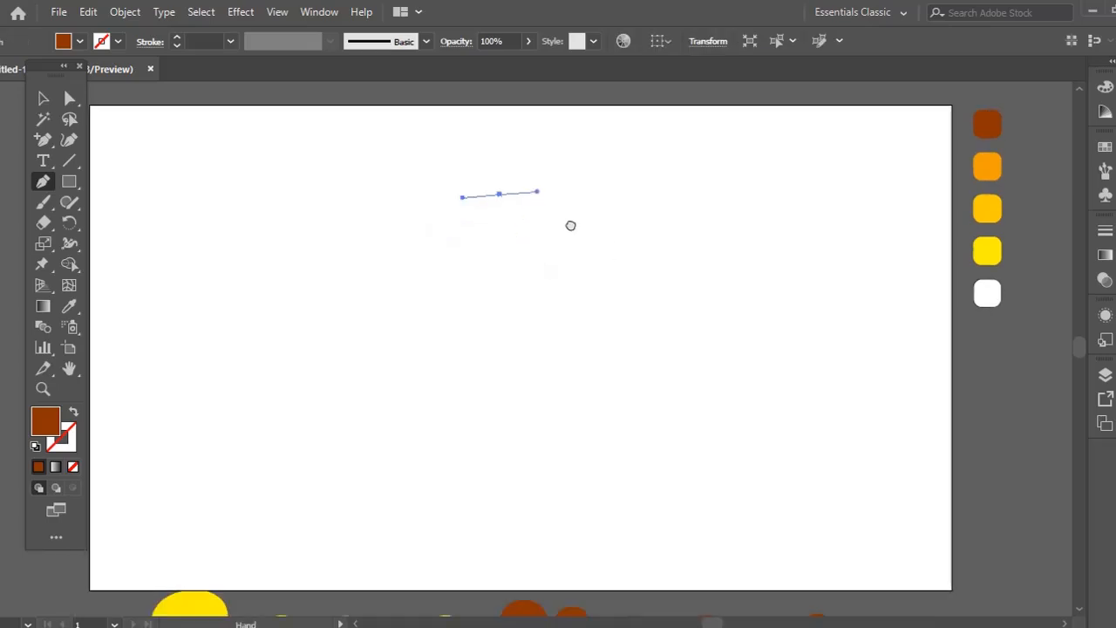
left_click_drag(601, 385, 598, 483)
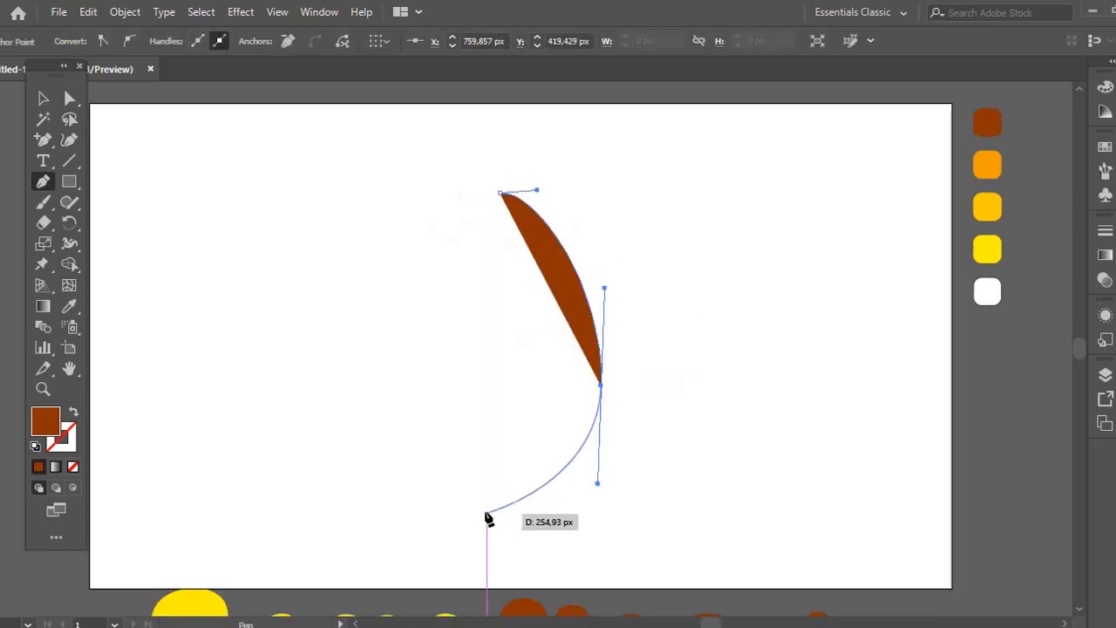
left_click_drag(487, 514, 451, 482)
left_click_drag(485, 351, 483, 295)
left_click_drag(500, 193, 544, 181)
key("ctrl")
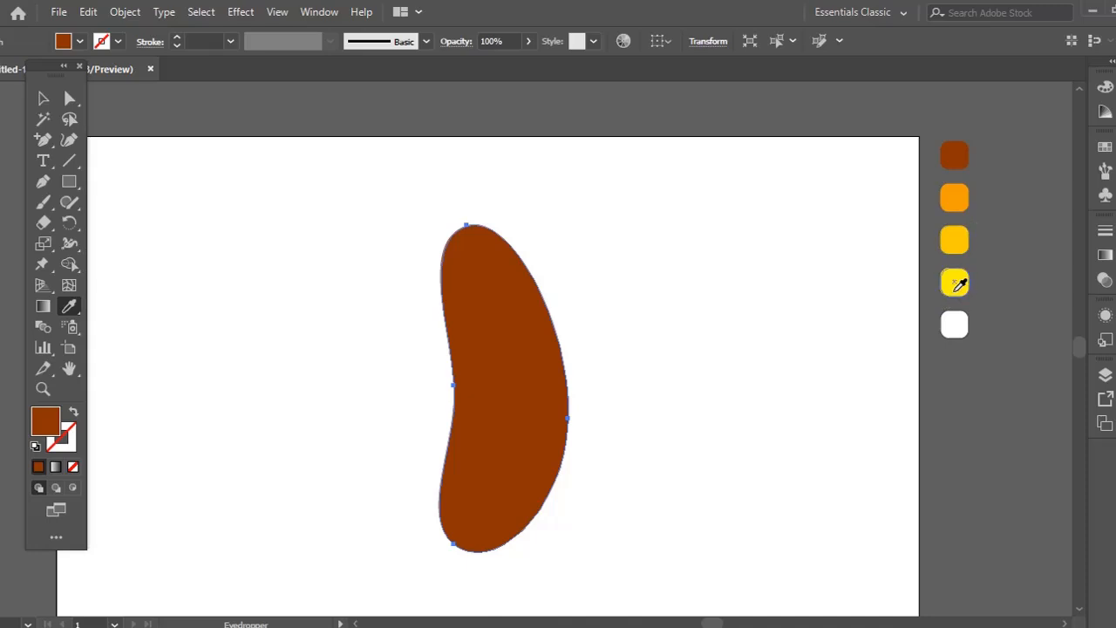
Fill the banana shape with the palette's bright yellow and lighten it to F9EE6B
left_click(955, 279)
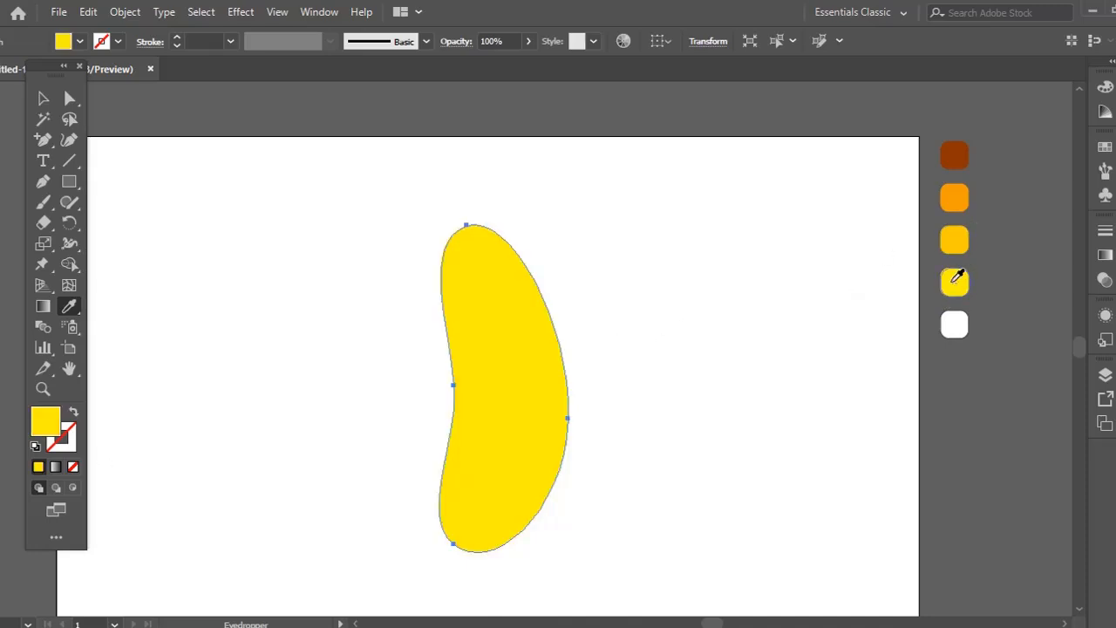
double_click(47, 428)
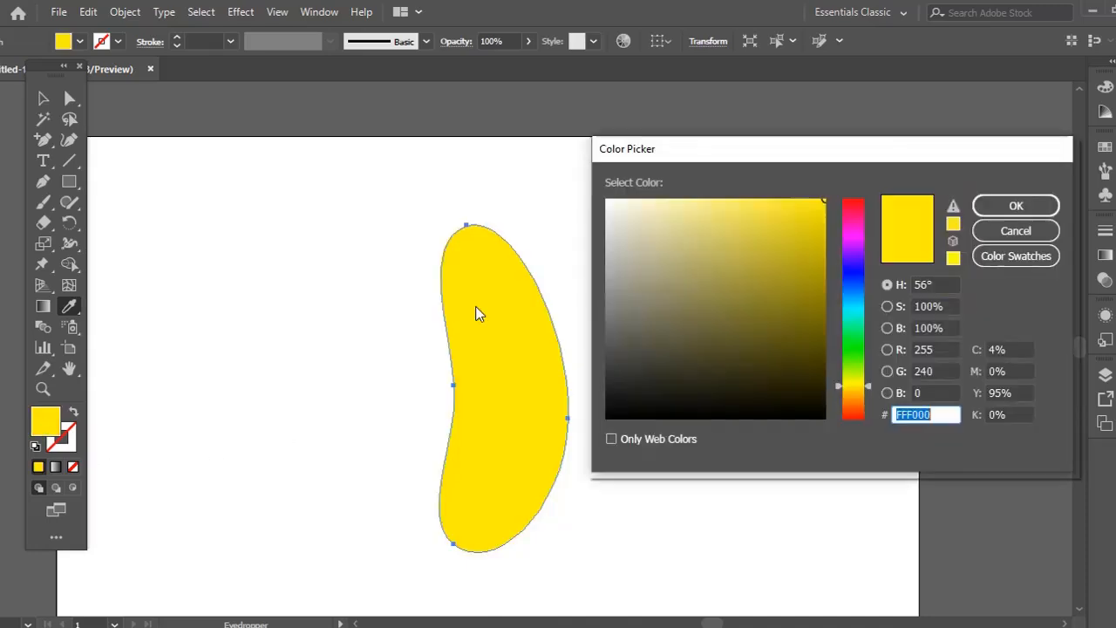
left_click(733, 201)
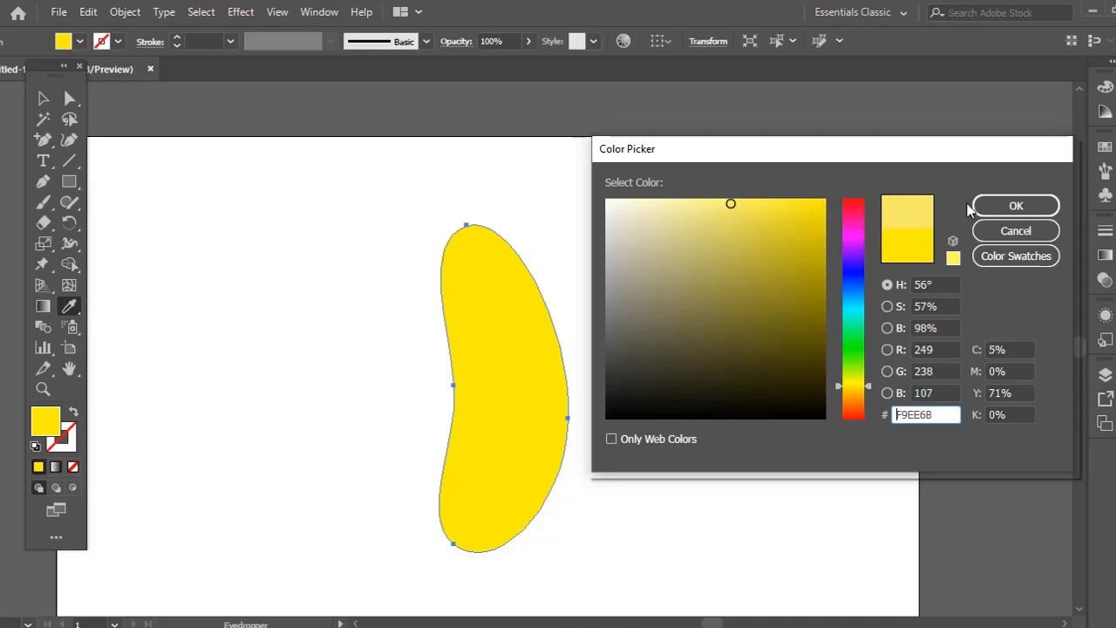
left_click(1016, 206)
left_click(688, 332)
Draw a closed peel shape with the Pen tool over the banana's lower half, with a pointed flap curving out to the upper right
left_click_drag(291, 257, 329, 236)
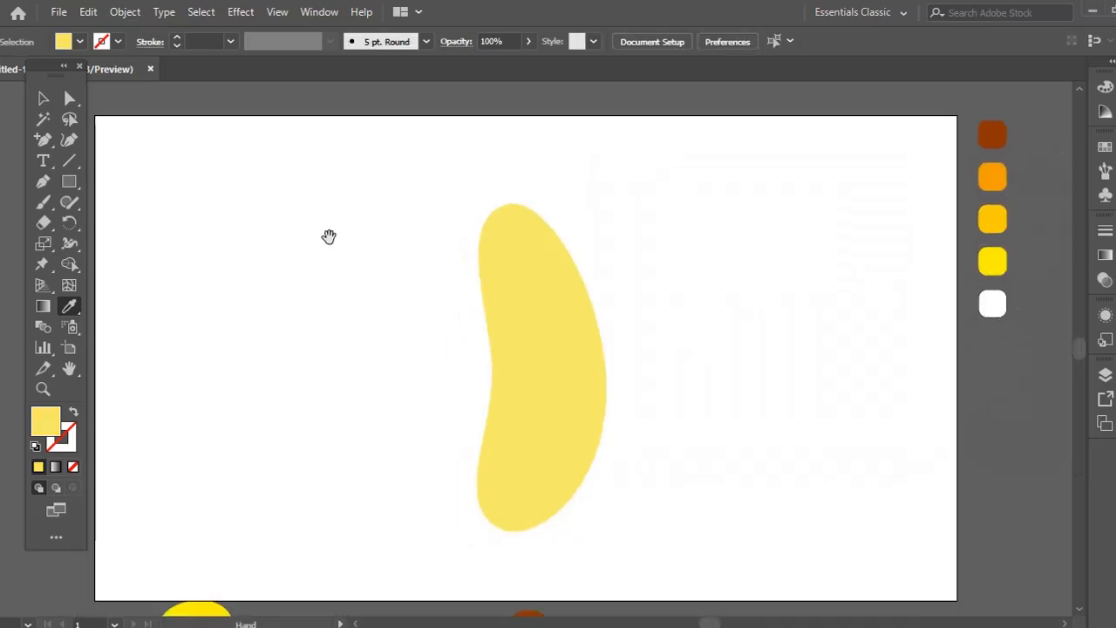
left_click(69, 139)
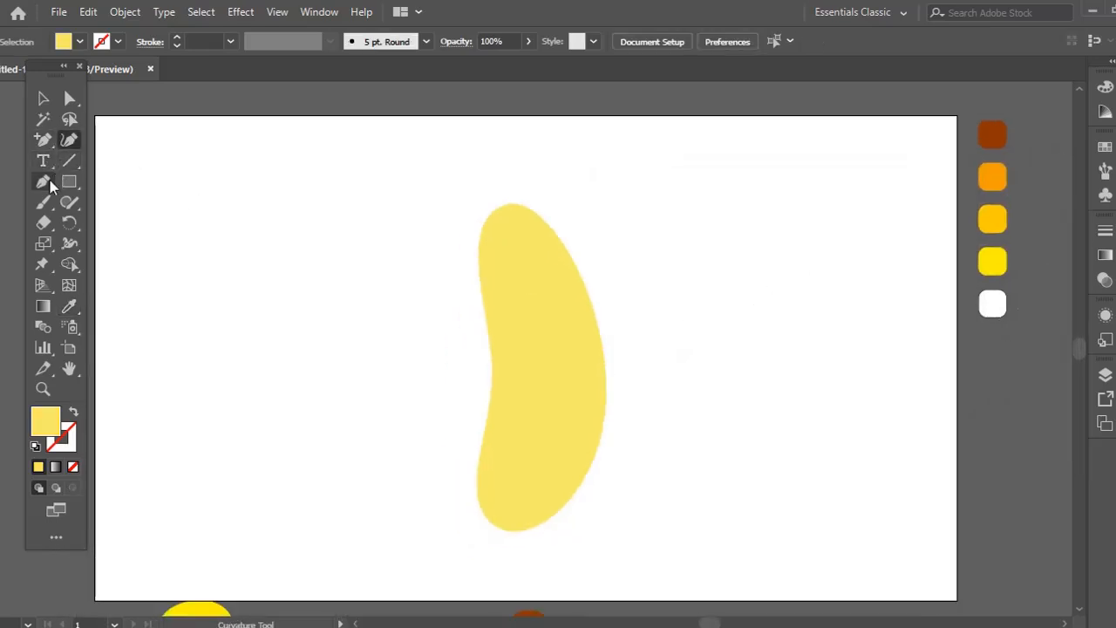
left_click(44, 181)
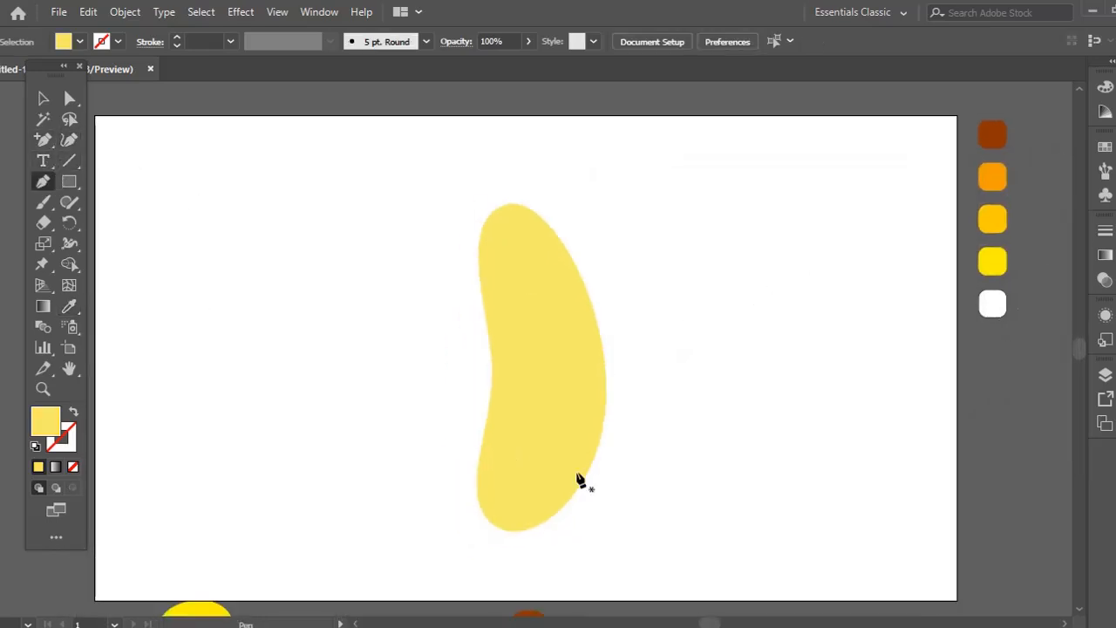
left_click(493, 381)
left_click_drag(663, 297, 738, 324)
left_click_drag(662, 297, 687, 316)
left_click_drag(606, 373, 608, 403)
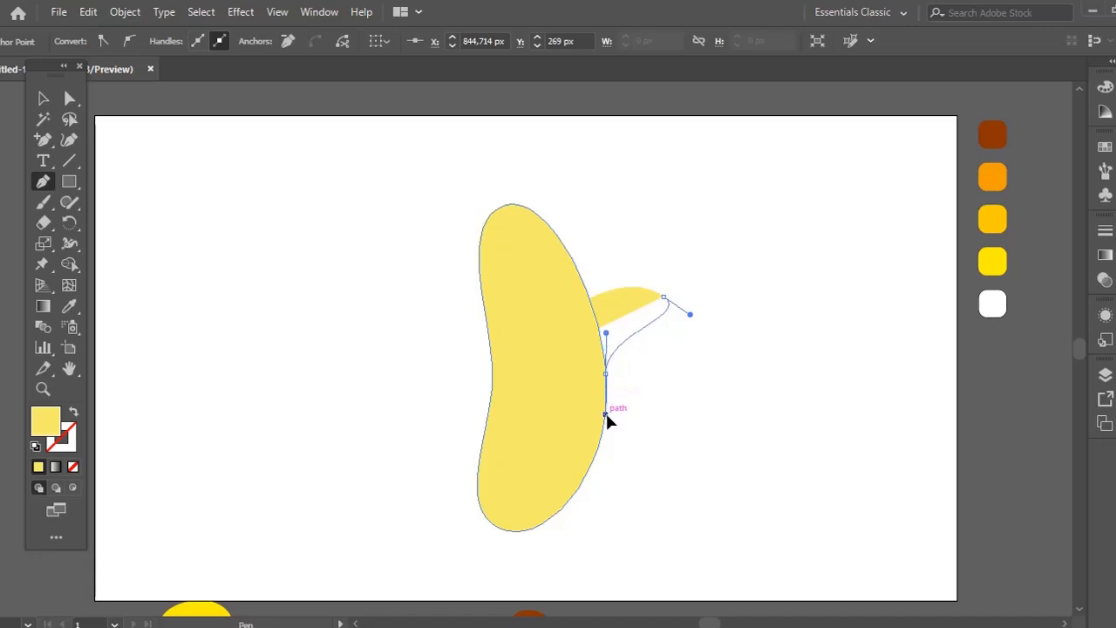
left_click_drag(513, 530, 406, 546)
left_click(493, 380)
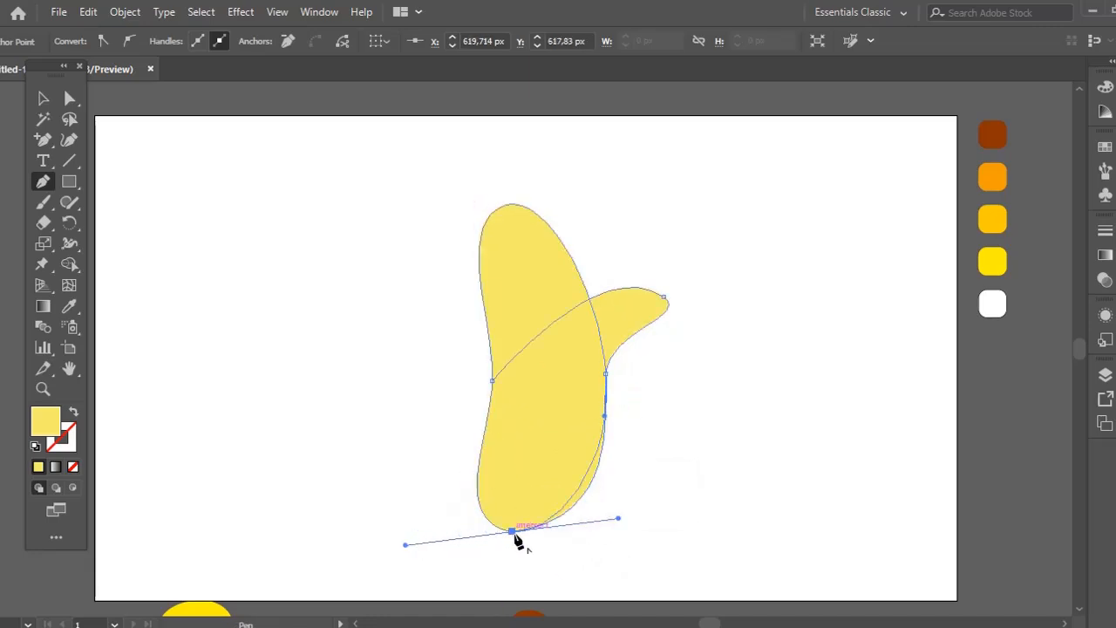
left_click_drag(512, 531, 481, 539)
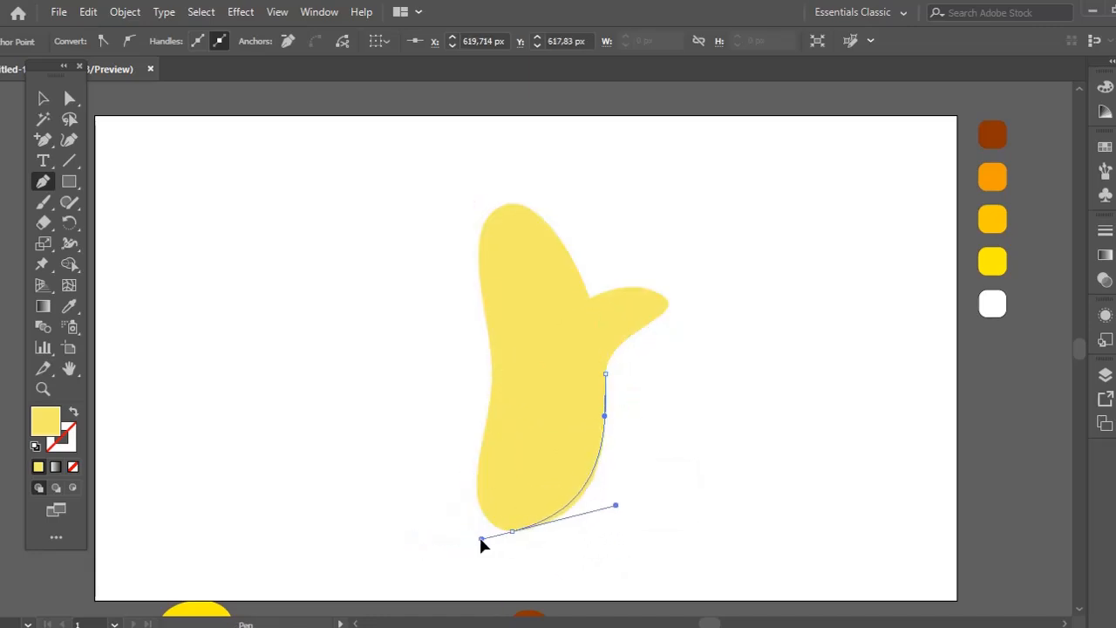
left_click_drag(477, 443, 484, 399)
left_click(493, 381)
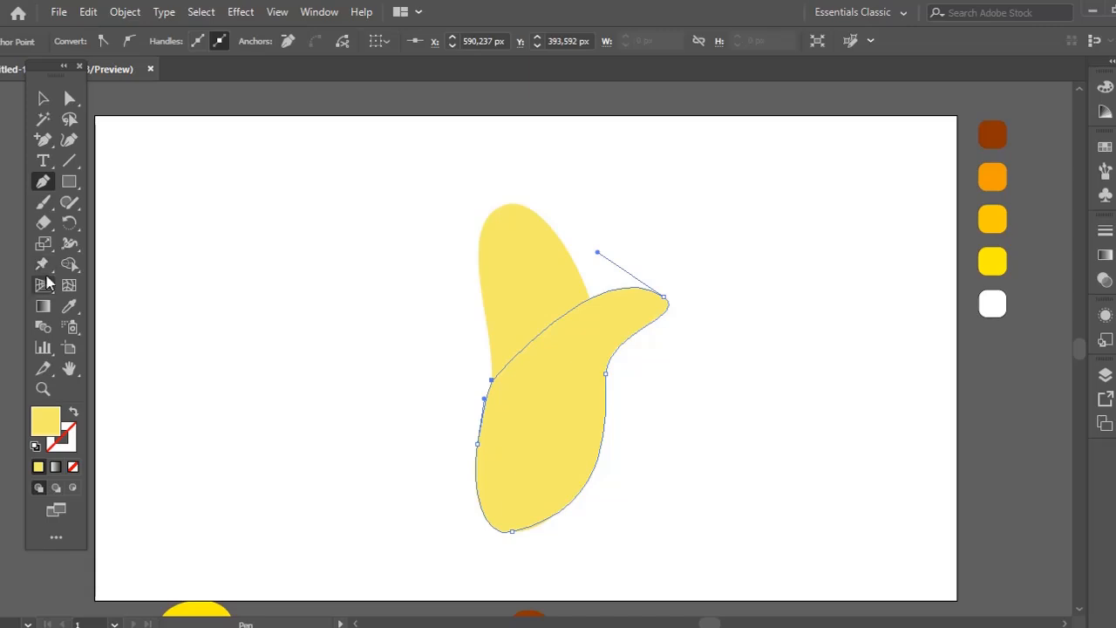
Fill the peel shape with the golden yellow sampled from the palette's third swatch
left_click(70, 307)
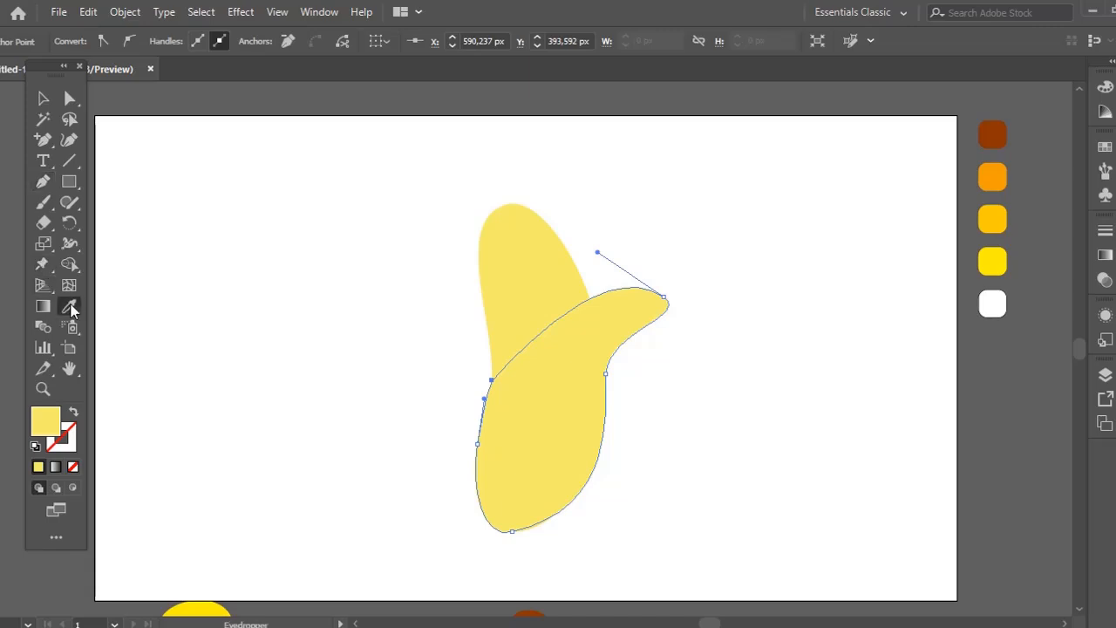
left_click(989, 223)
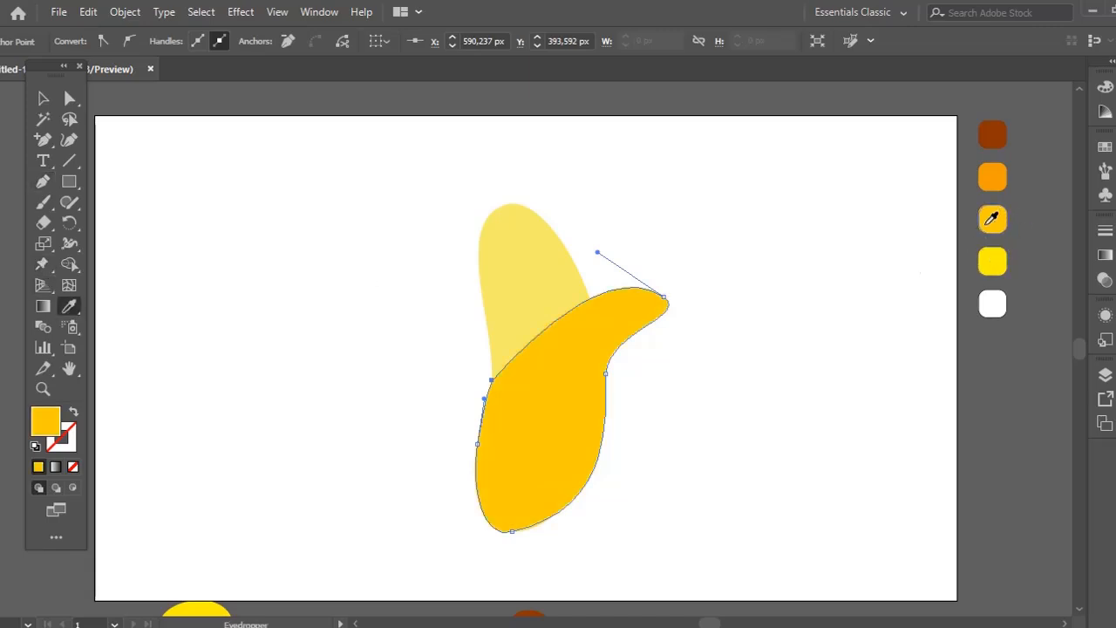
left_click(800, 336, "ctrl")
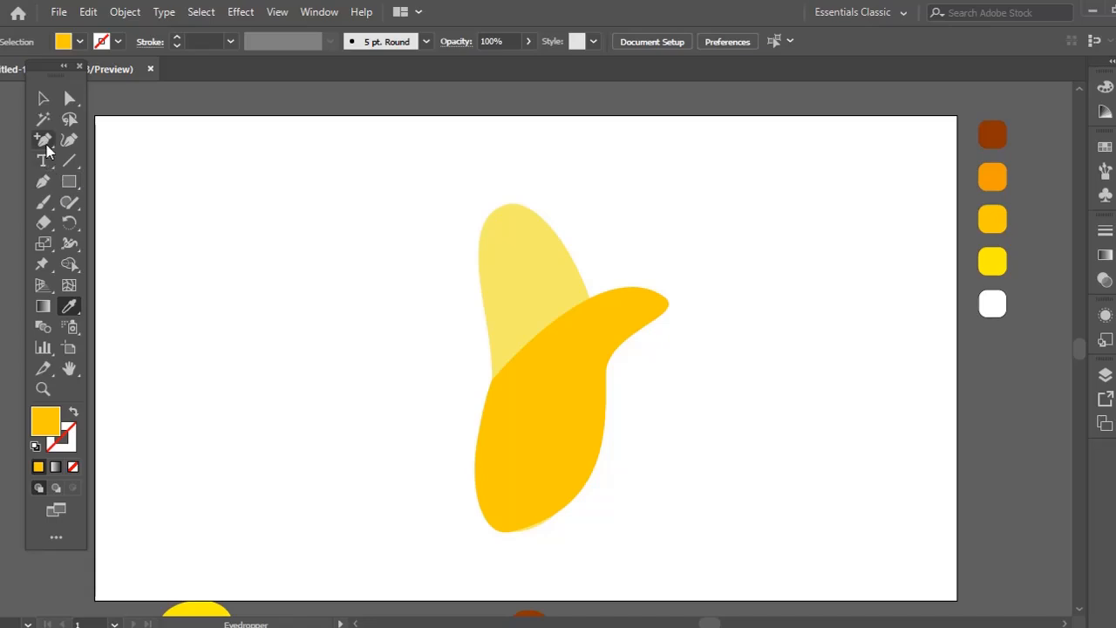
left_click(48, 184)
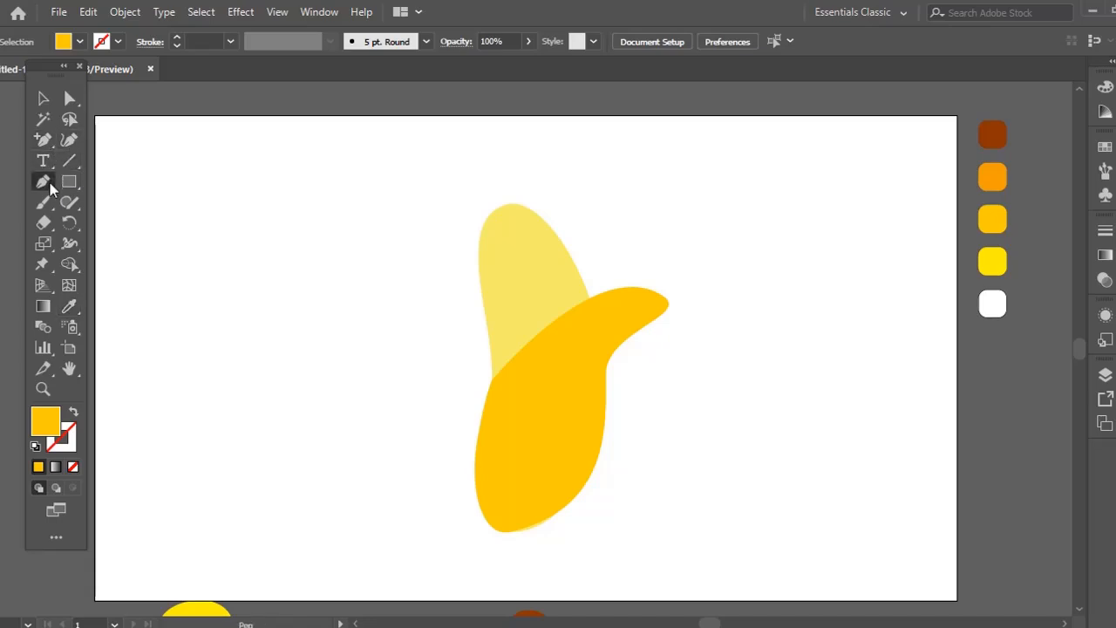
left_click(478, 438)
left_click_drag(364, 364, 364, 365)
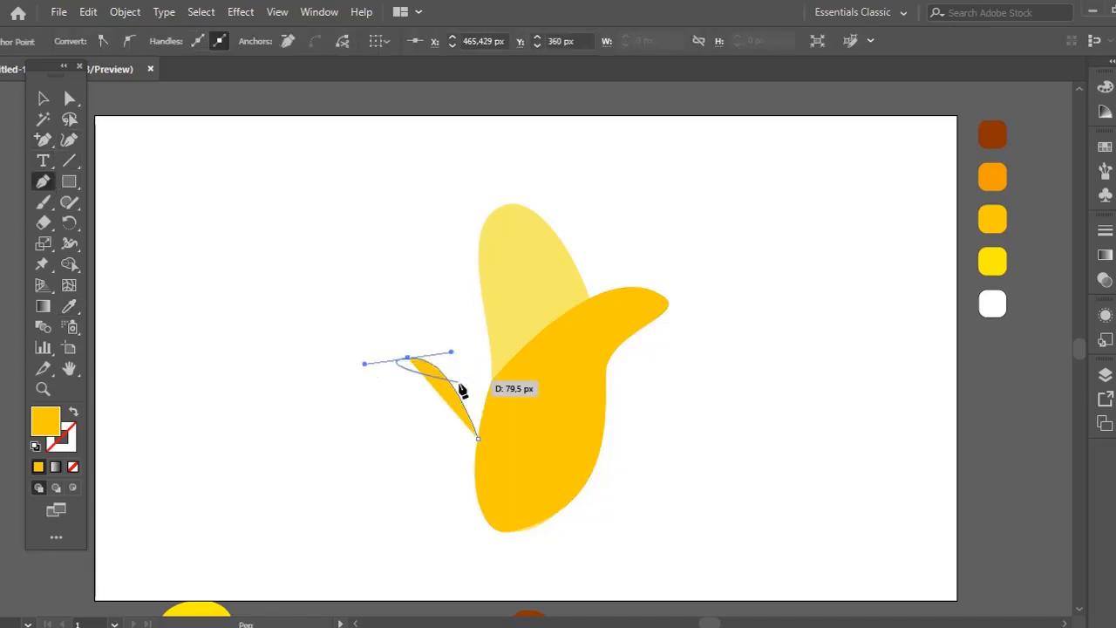
key("ctrl+z")
key("ctrl+z")
Draw a second closed peel flap with the Pen tool, curving outward from the banana's left side and overlapping its middle
left_click(484, 409)
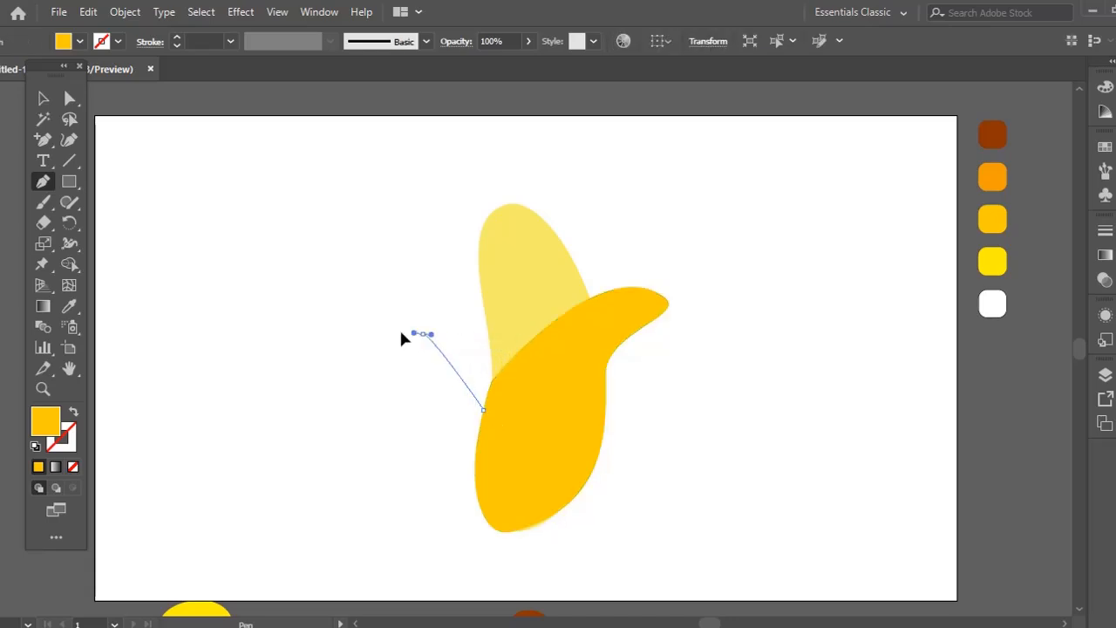
left_click_drag(423, 333, 374, 327)
left_click_drag(514, 314, 596, 337)
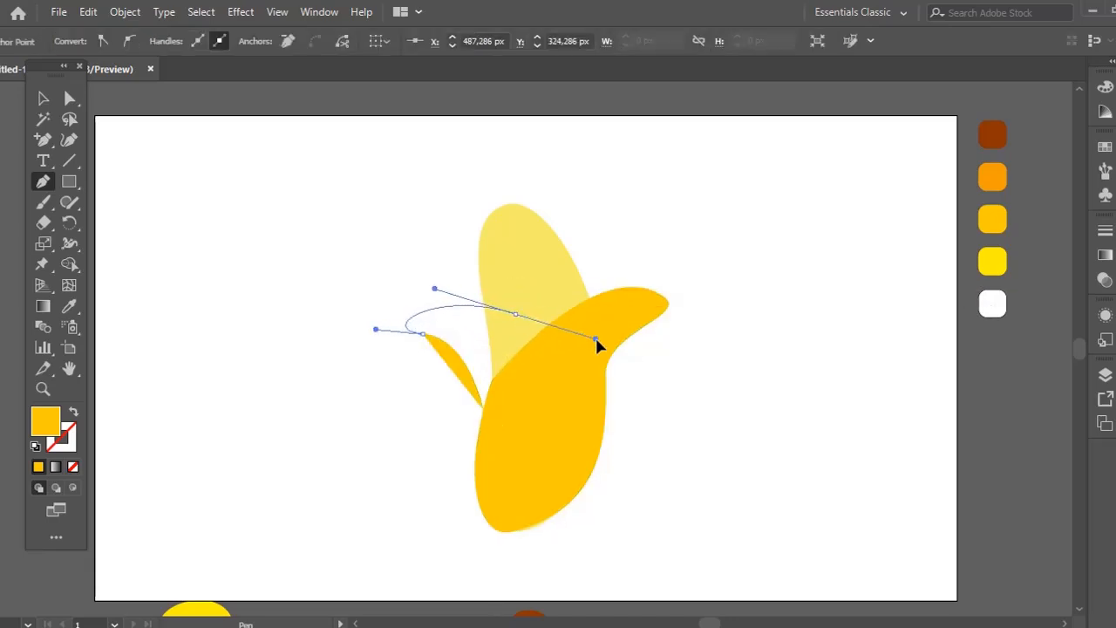
left_click_drag(484, 409, 436, 411)
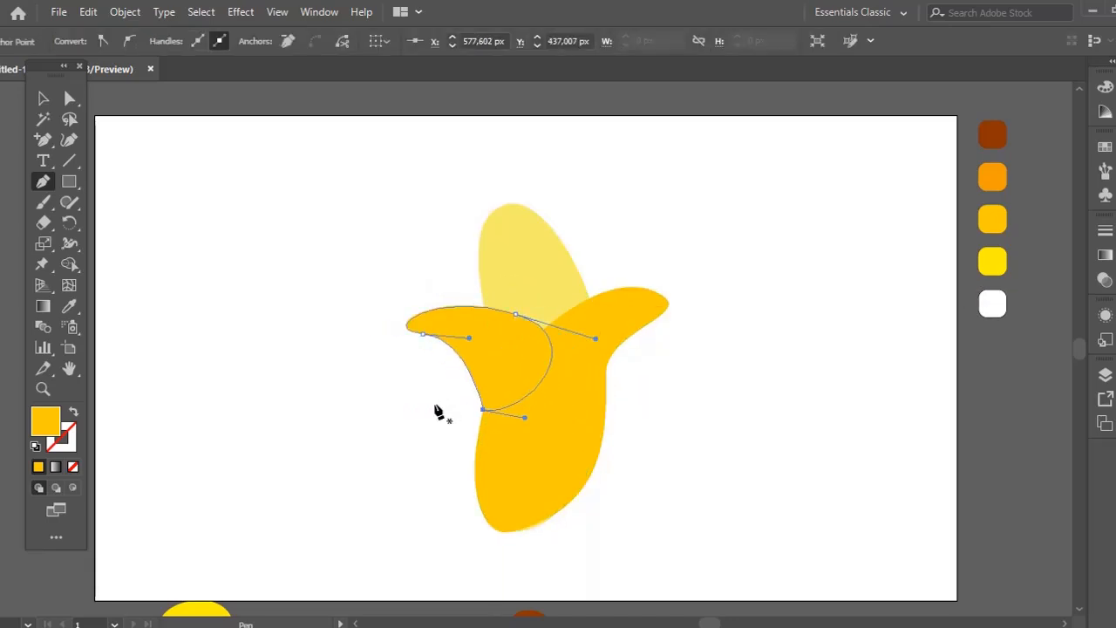
key("a")
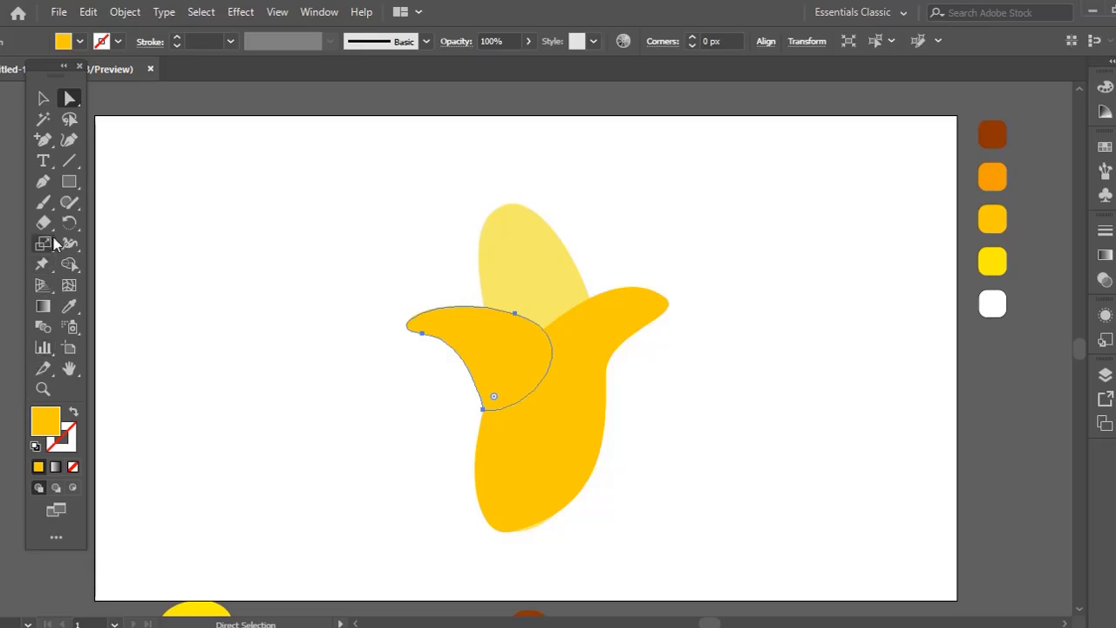
Fill the left peel flap with a lighter tint of the golden yellow
left_click(69, 306)
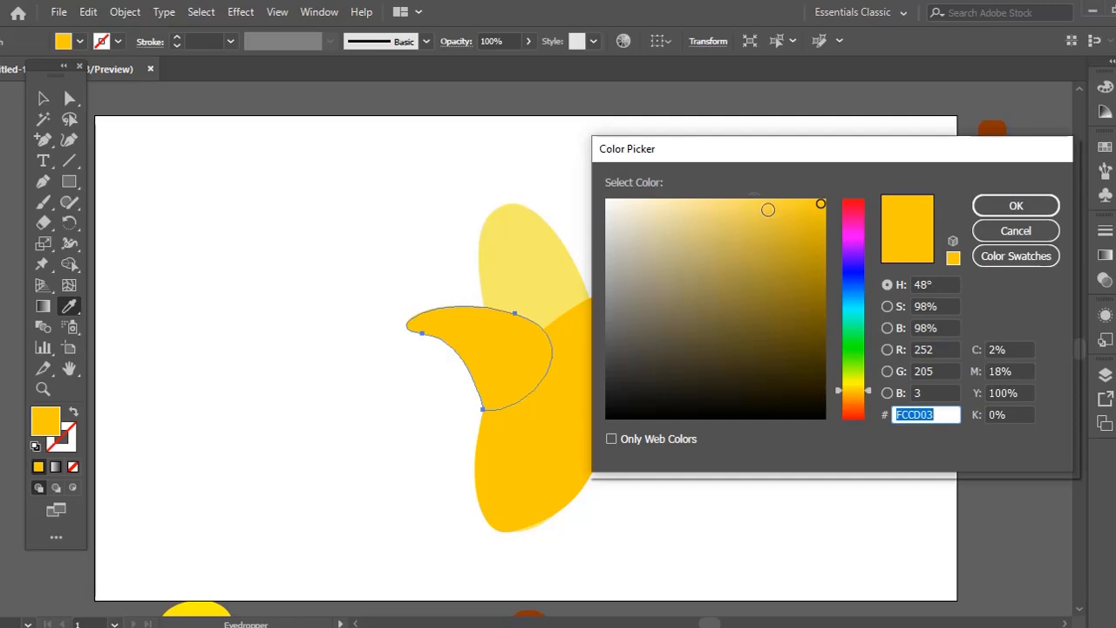
left_click(762, 200)
left_click(1017, 208)
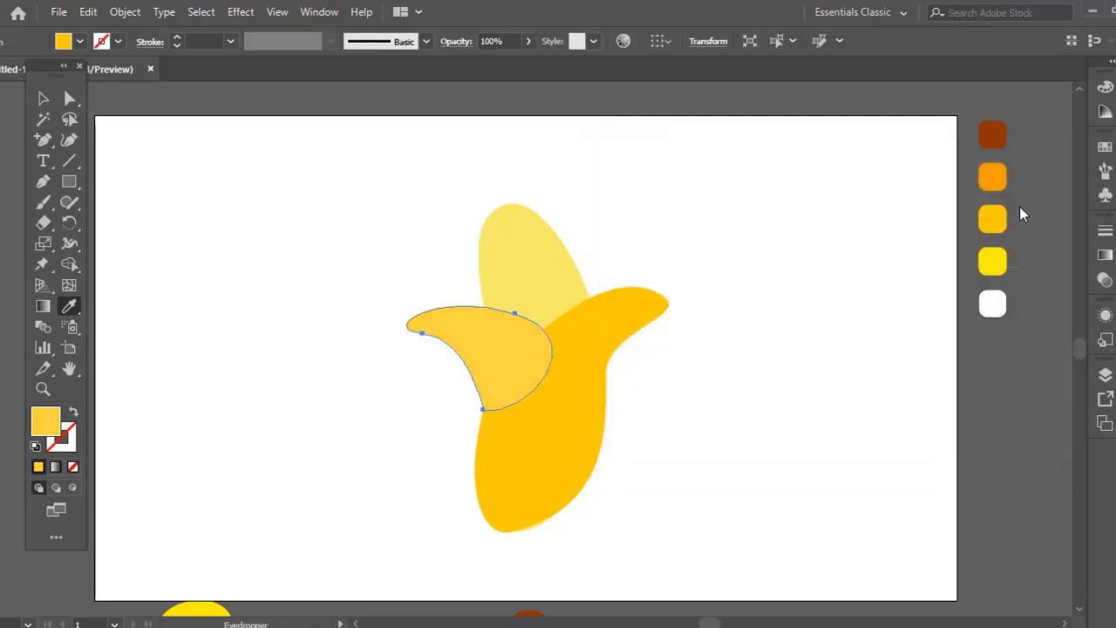
left_click(786, 258, "ctrl")
Send the left peel flap behind the banana fruit and the main peel shape
key("a")
left_click(522, 372)
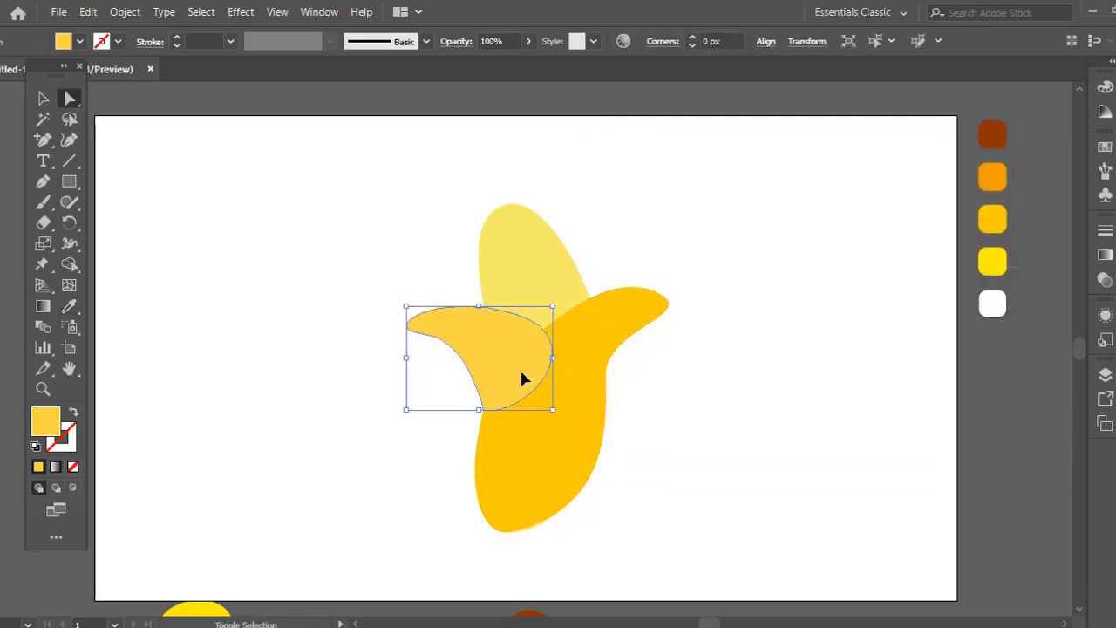
key("ctrl+shift+bracketleft")
left_click(673, 387)
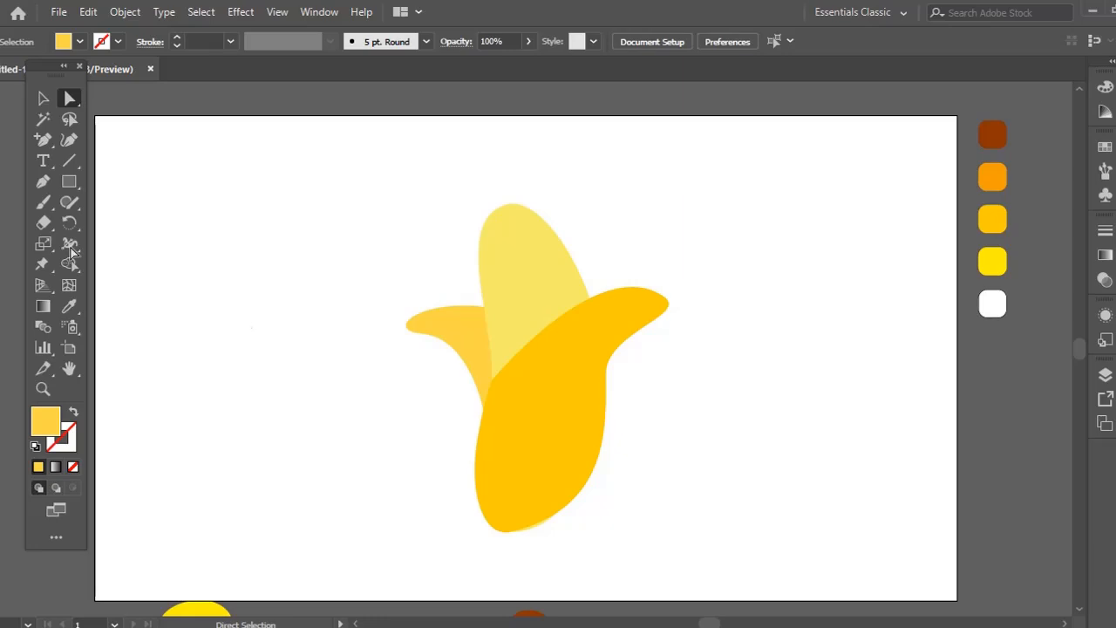
Draw a closed shading shape with the Pen tool along the peel's lower right side, from the flap's bend down to the banana's base
left_click(44, 183)
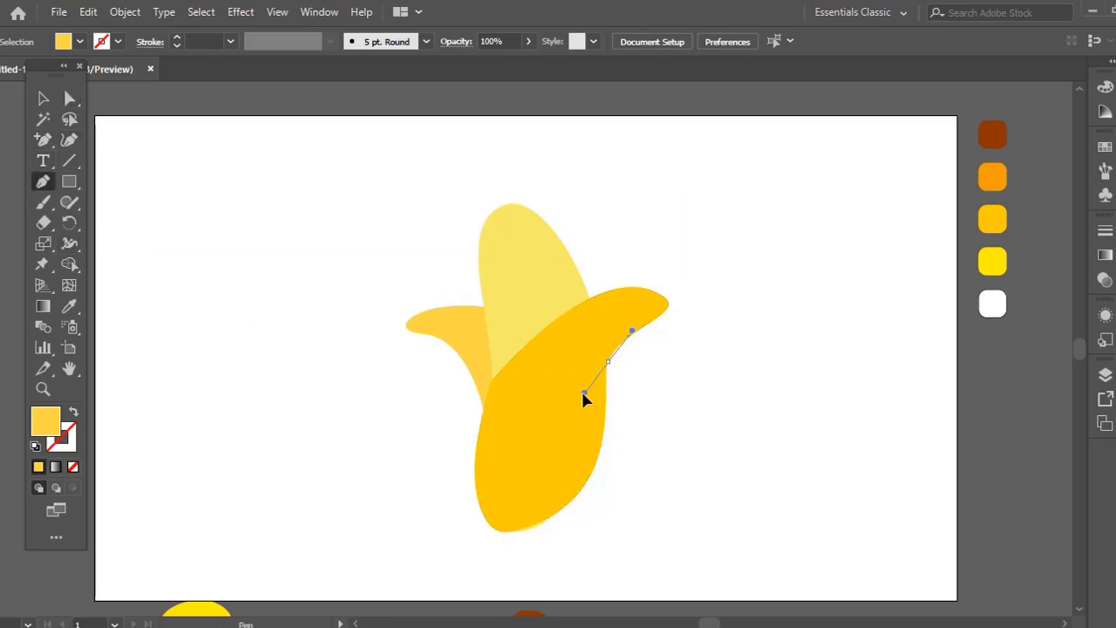
left_click_drag(541, 478, 530, 535)
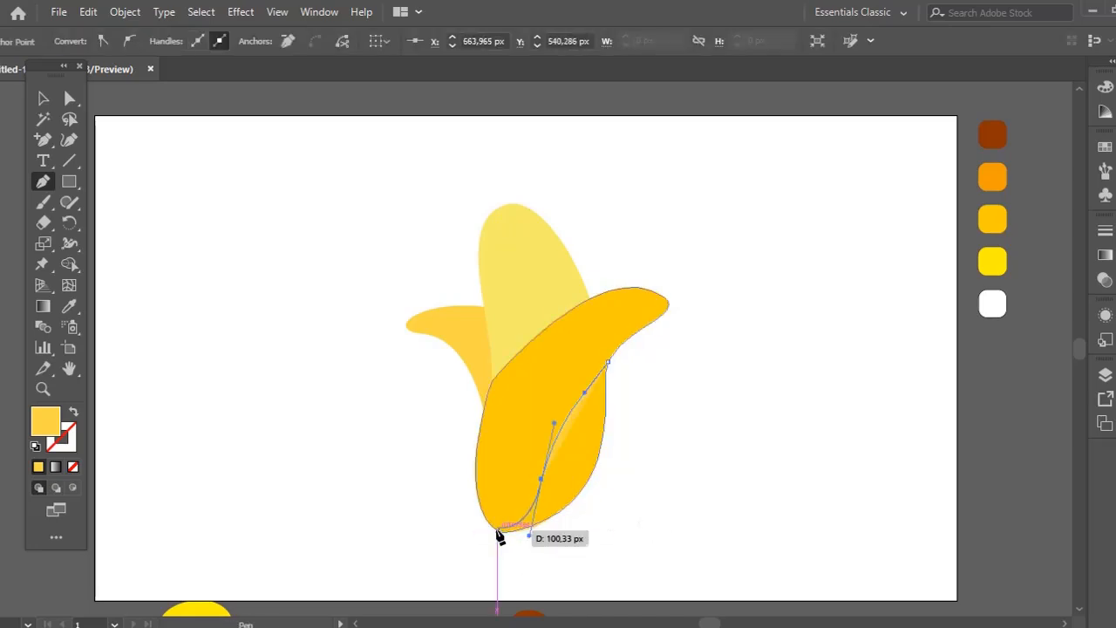
left_click(497, 532)
left_click_drag(607, 457, 610, 392)
key("ctrl+z")
left_click_drag(595, 465, 611, 382)
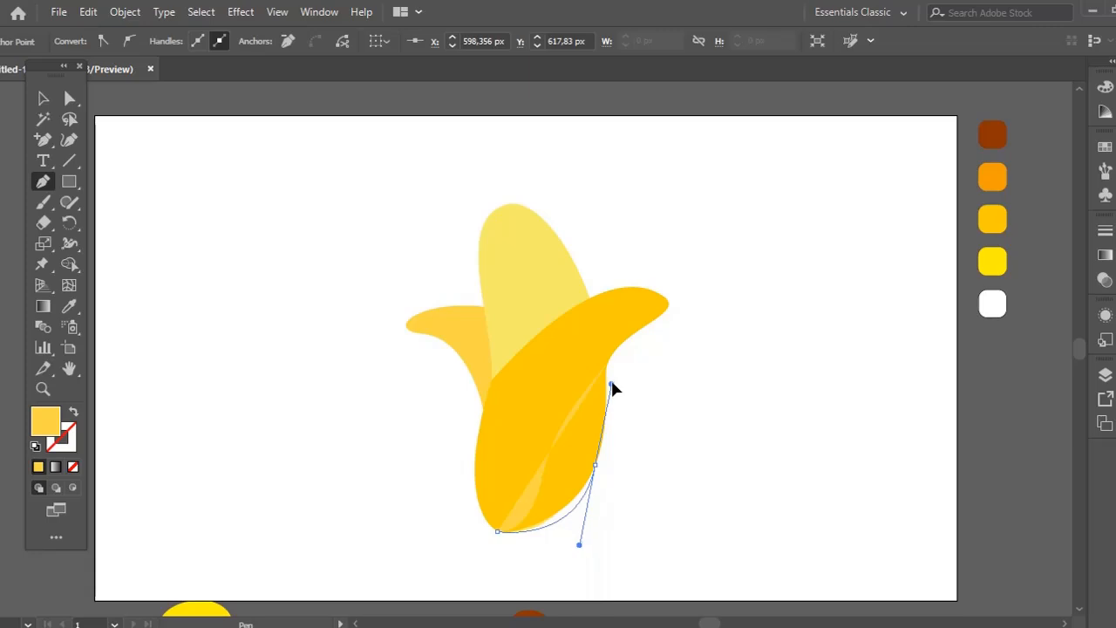
key("ctrl+z")
left_click_drag(561, 536, 559, 527)
left_click_drag(608, 409, 595, 315)
key("ctrl+z")
key("ctrl+z")
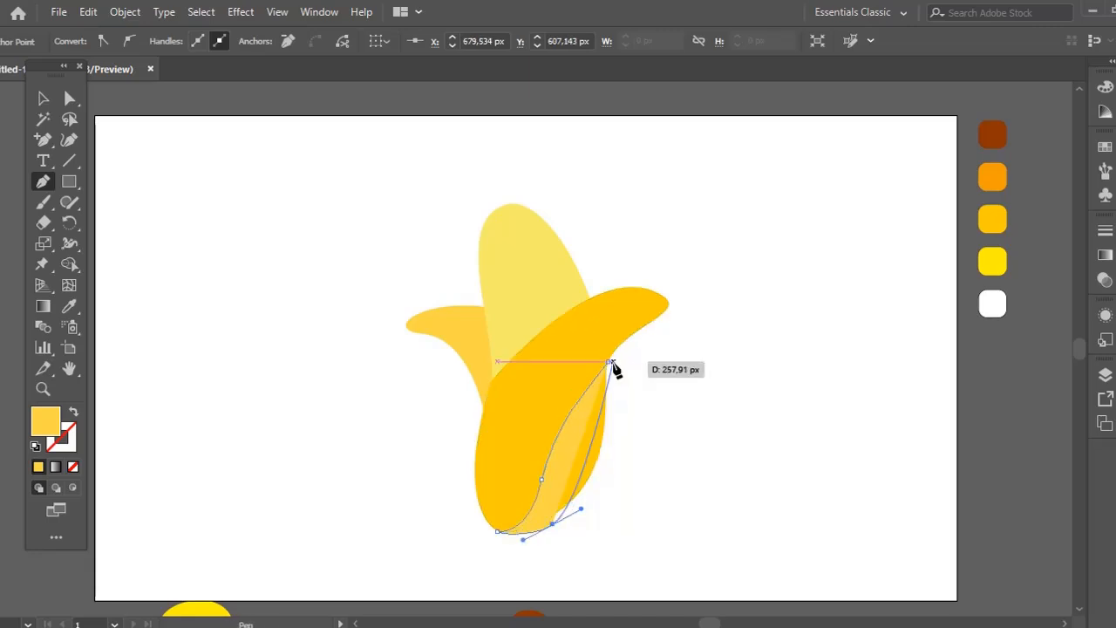
left_click(608, 362)
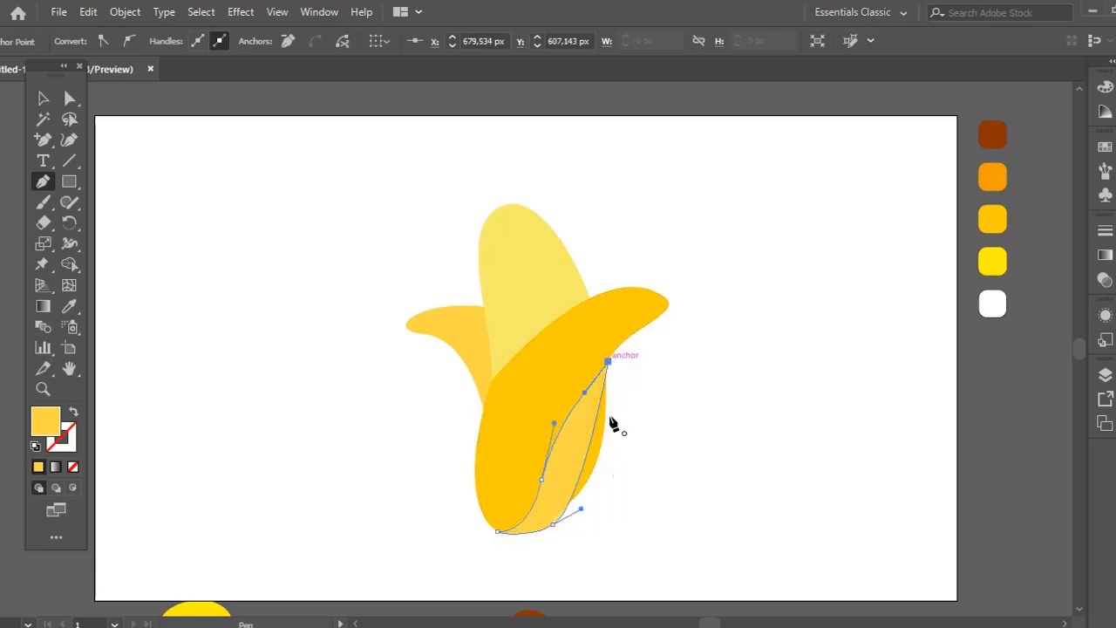
Bulge the shading shape's outer curve outward so it covers the peel's right edge
key("a")
left_click_drag(582, 508, 630, 476)
left_click(658, 441)
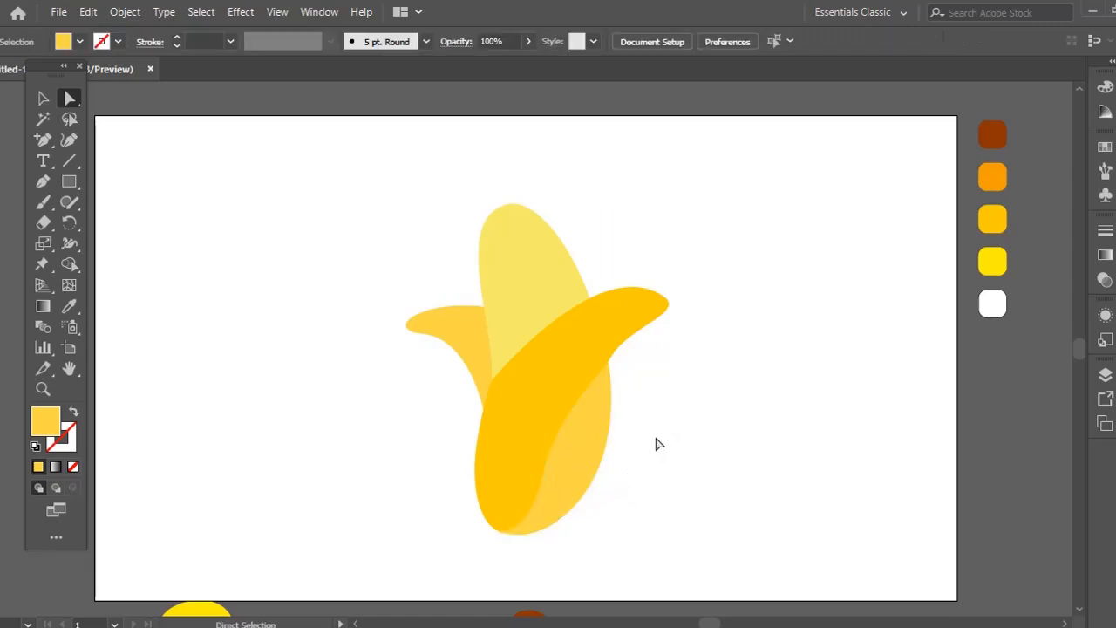
Fill the shading shape with a darker tone of the peel's golden yellow
left_click(581, 461)
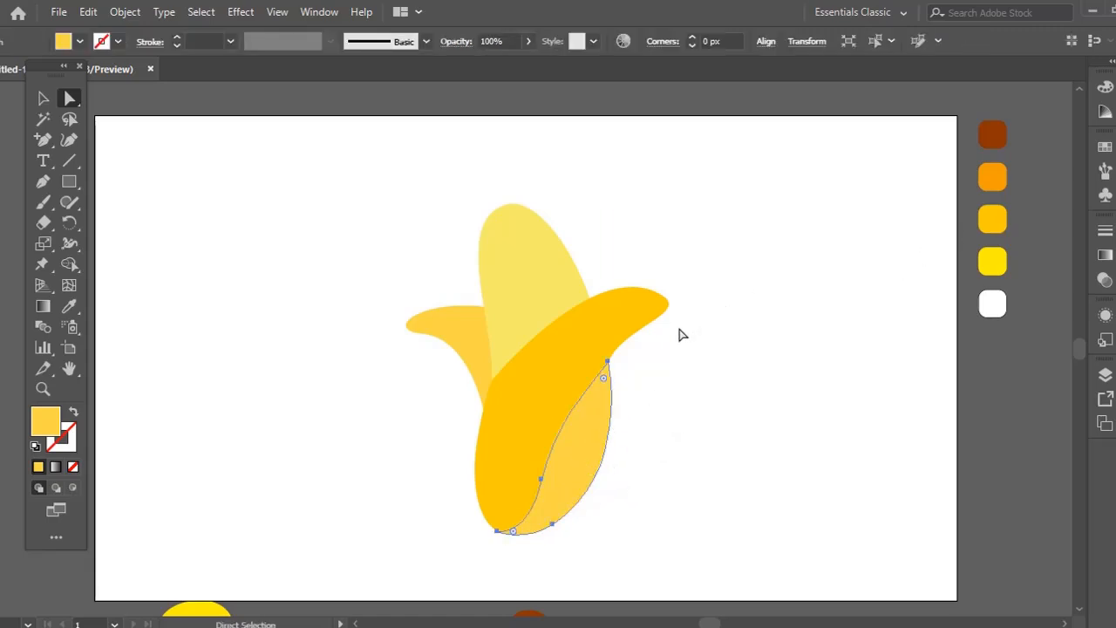
key("i")
left_click(583, 342)
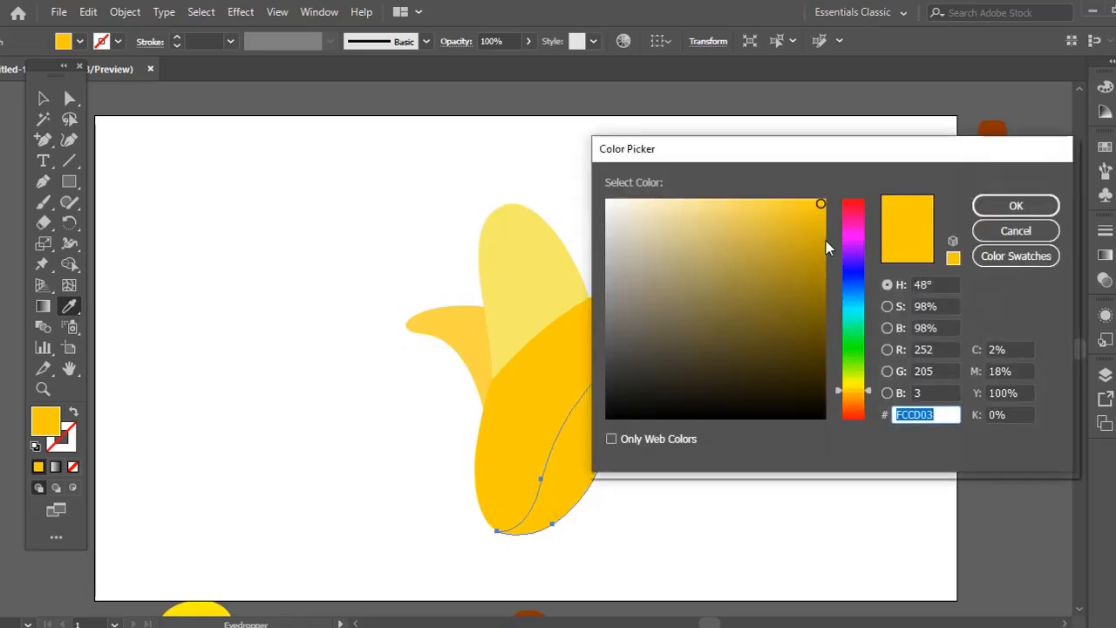
left_click(826, 240)
left_click(1000, 206)
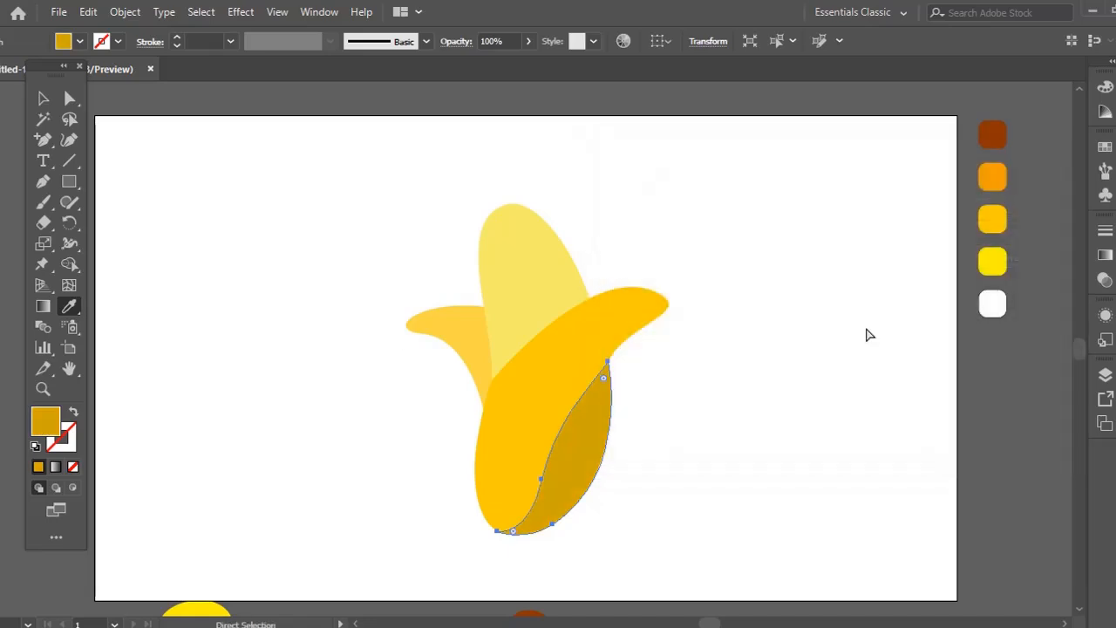
Fill the shading shape with the orange sampled from the palette's second swatch
key("ctrl+shift+a")
key("a")
left_click(593, 445)
key("i")
left_click(570, 373)
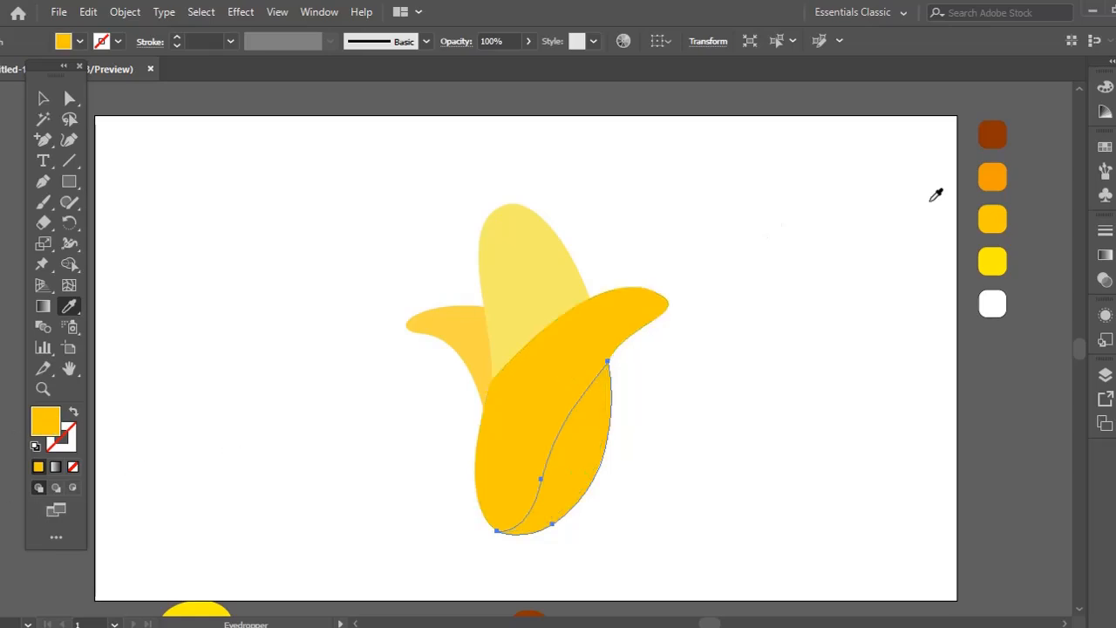
left_click(1000, 168)
key("ctrl+shift+a")
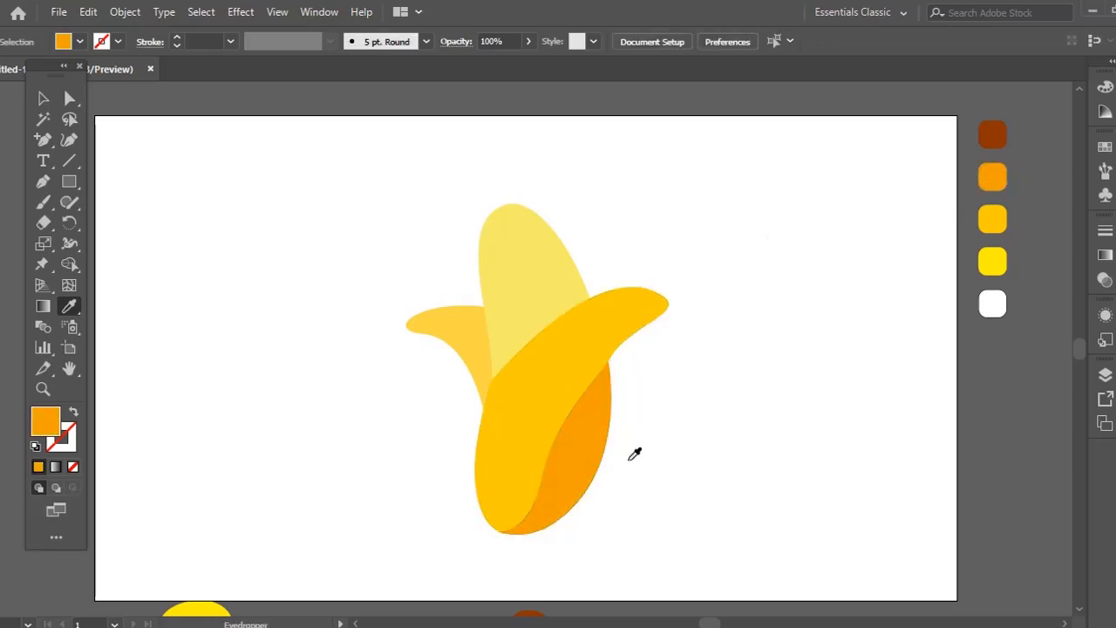
Move the shading shape's bottom anchor point so its tip sits on the edge of the yellow peel
key("a")
key("z")
left_click_drag(508, 413, 593, 553)
left_click_drag(456, 496, 523, 490)
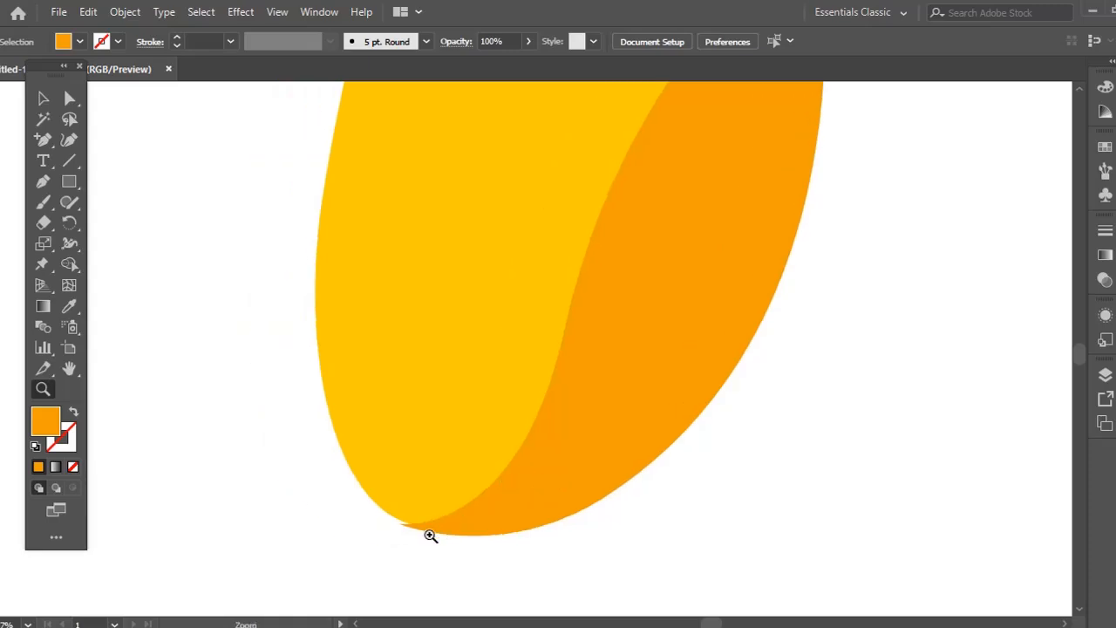
key("a")
left_click(400, 525)
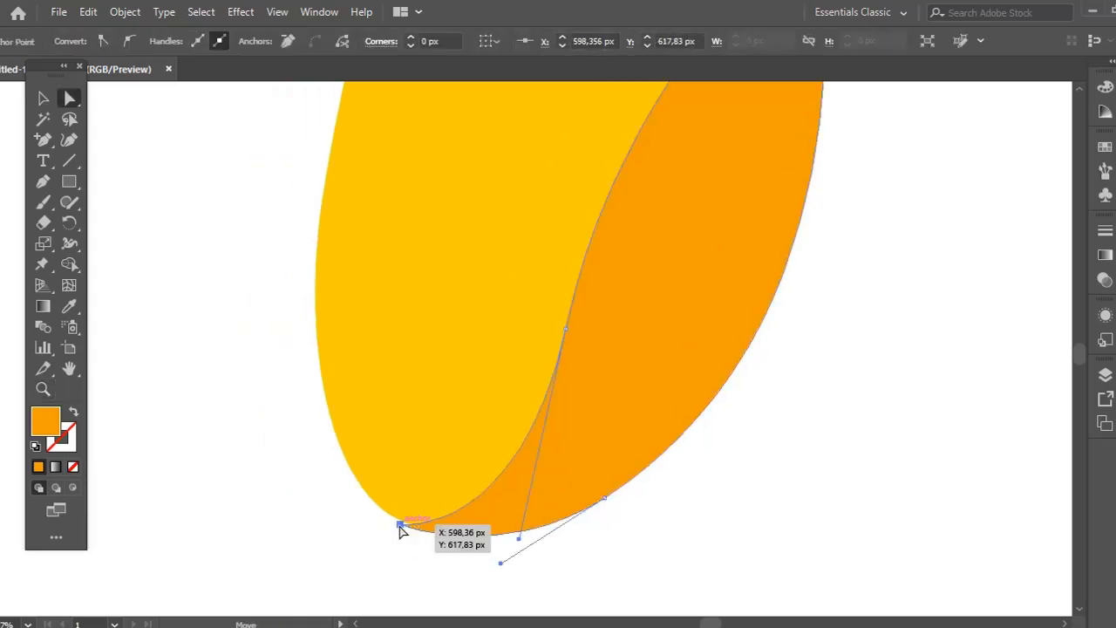
left_click_drag(400, 525, 397, 518)
left_click_drag(788, 325, 739, 378)
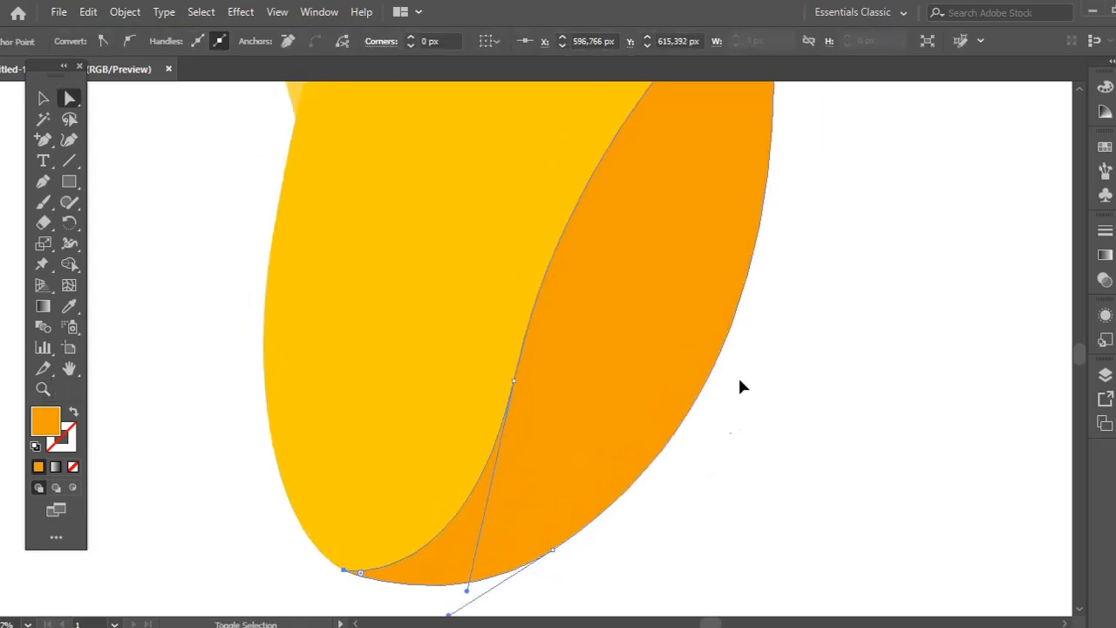
left_click(738, 378)
Adjust the handles of the orange shading's inner edge to give it a stronger S-curve from the flap's bend to the base
key("z")
left_click(704, 303, "alt")
left_click(704, 303, "alt")
key("a")
left_click(443, 497)
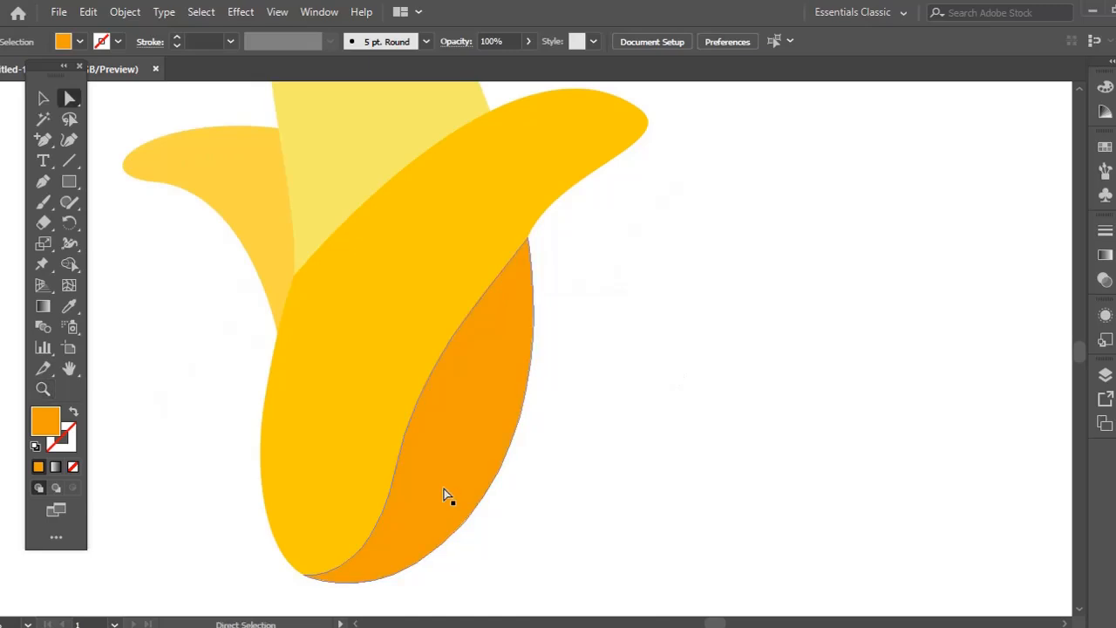
left_click(397, 472)
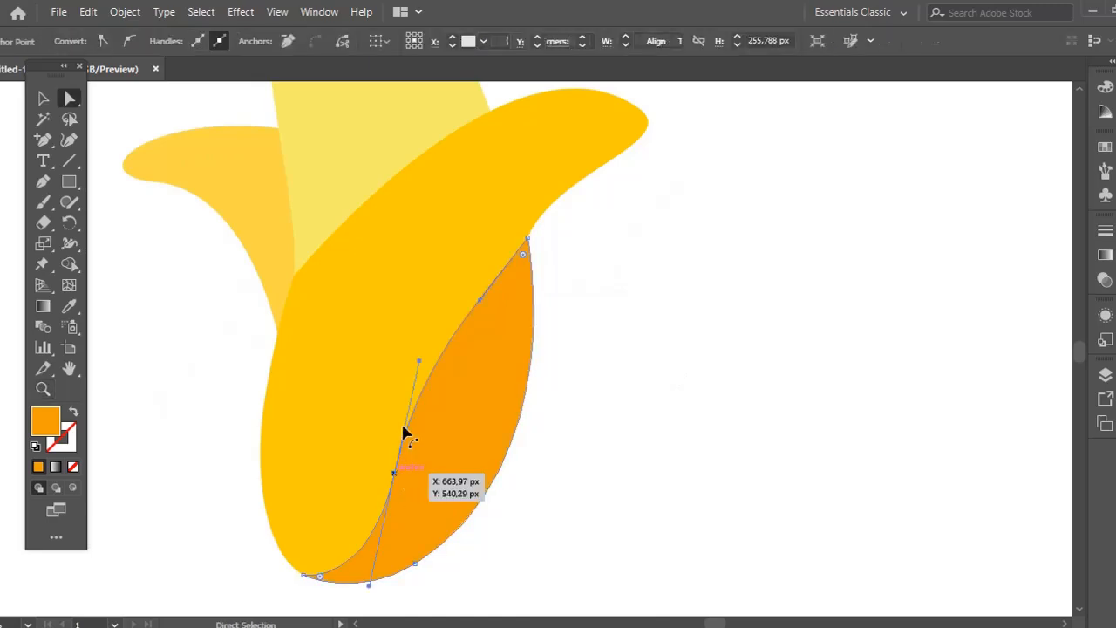
left_click_drag(418, 365, 456, 427)
left_click(394, 474)
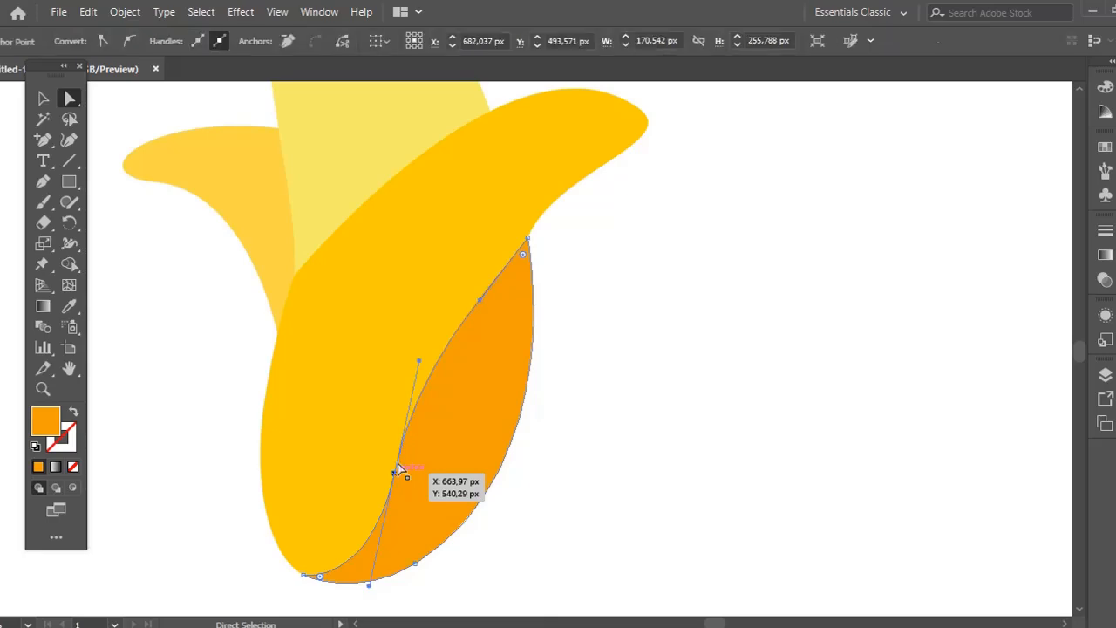
left_click_drag(418, 364, 423, 311)
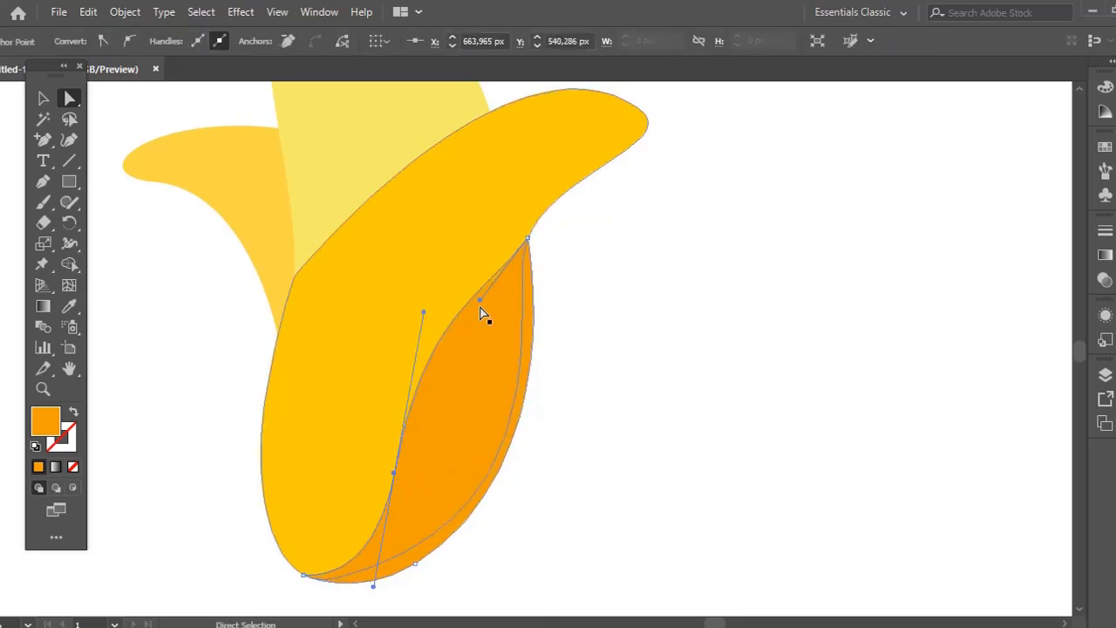
left_click(479, 306)
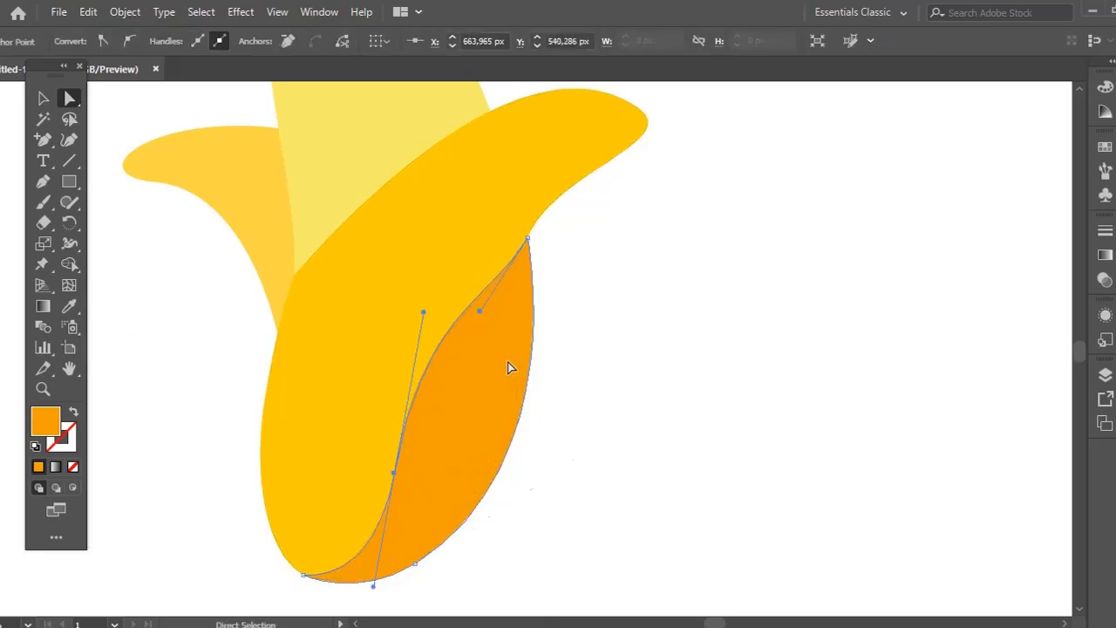
left_click(568, 466, "ctrl")
Group the banana shapes, scale the banana to about half size, and move the lettering up onto the artboard
key("z")
left_click(560, 331, "alt")
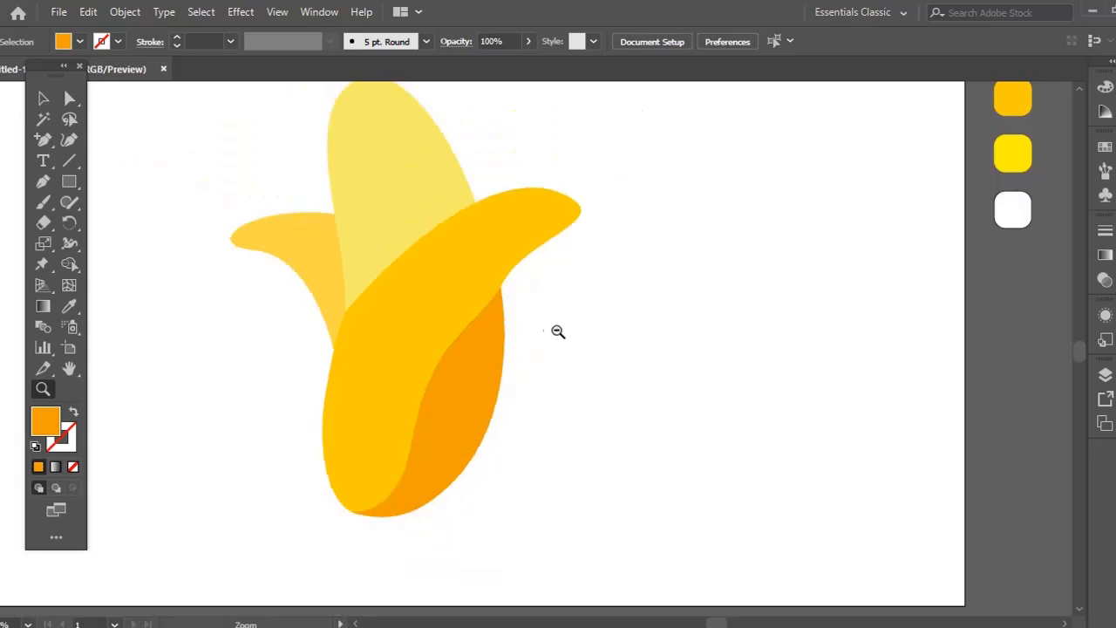
left_click_drag(559, 332, 596, 409)
key("a")
key("z")
left_click(578, 386, "alt")
left_click(578, 386, "alt")
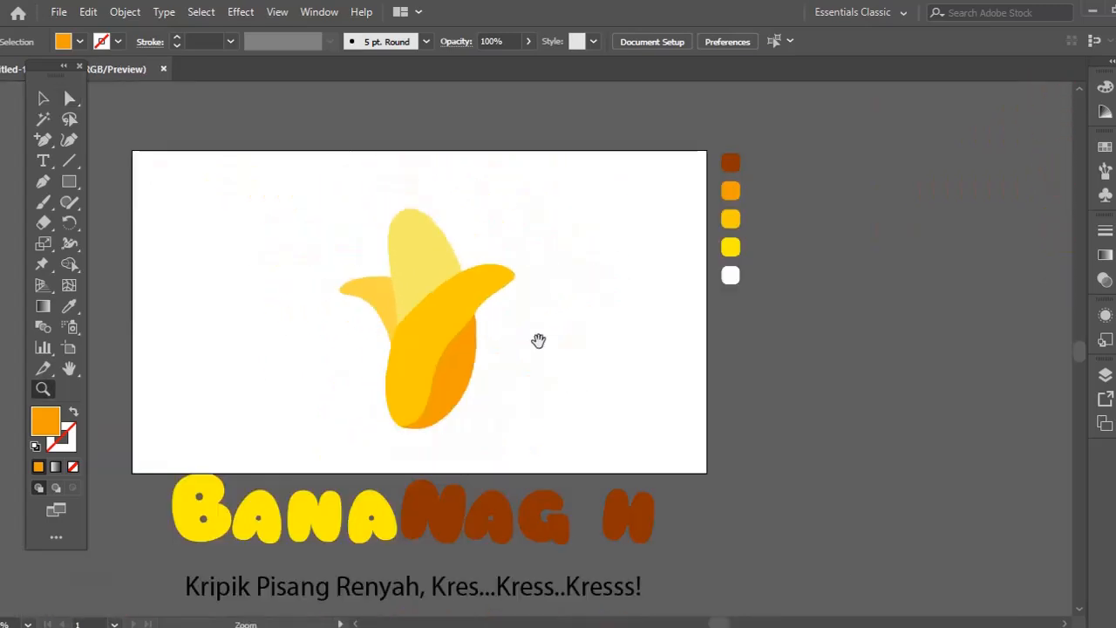
left_click_drag(538, 339, 583, 366)
key("v")
key("a")
left_click_drag(326, 225, 587, 471)
key("v")
left_click_drag(511, 378, 640, 297)
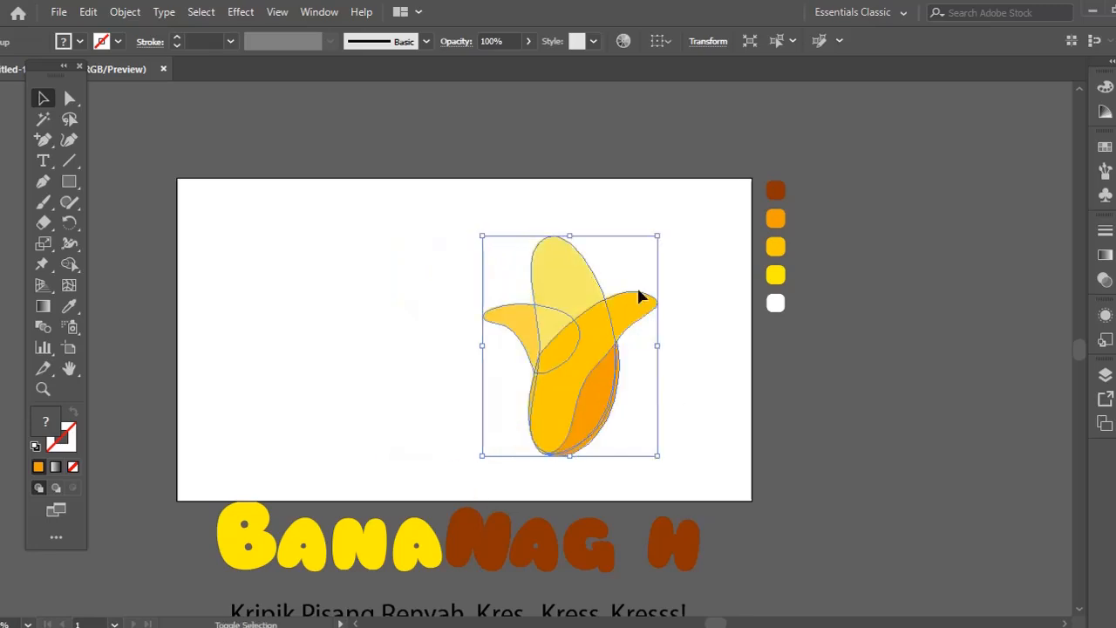
left_click_drag(658, 238, 571, 346)
left_click_drag(532, 418, 575, 363)
left_click_drag(495, 537, 499, 347)
Place the banana over the gap between the letters G and H and stretch it slightly taller
key("z")
left_click(559, 325)
key("v")
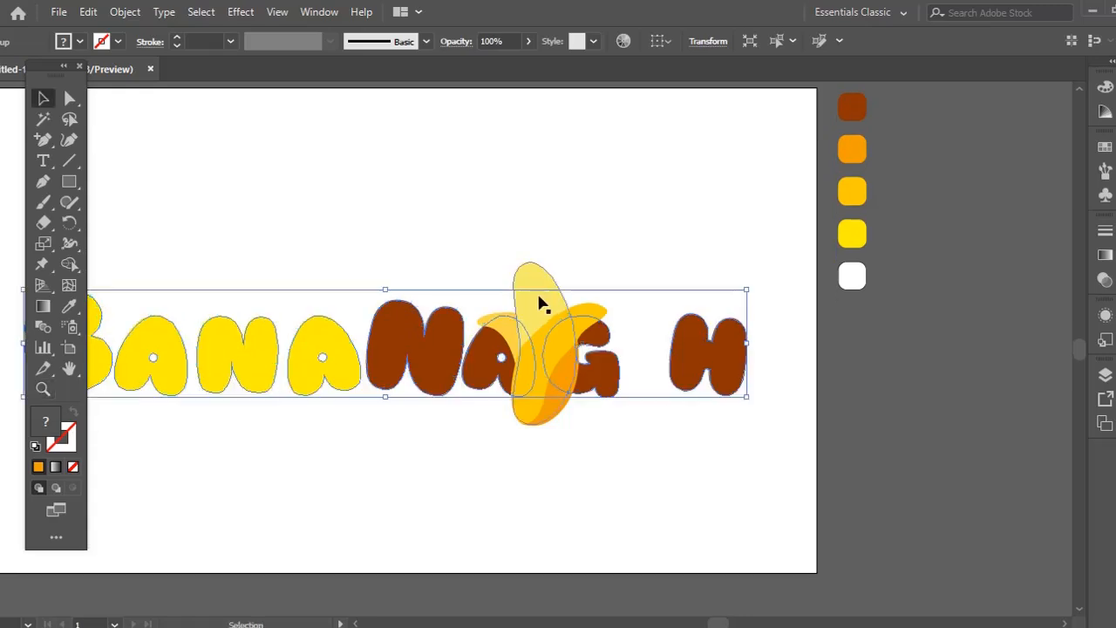
left_click_drag(541, 302, 635, 277)
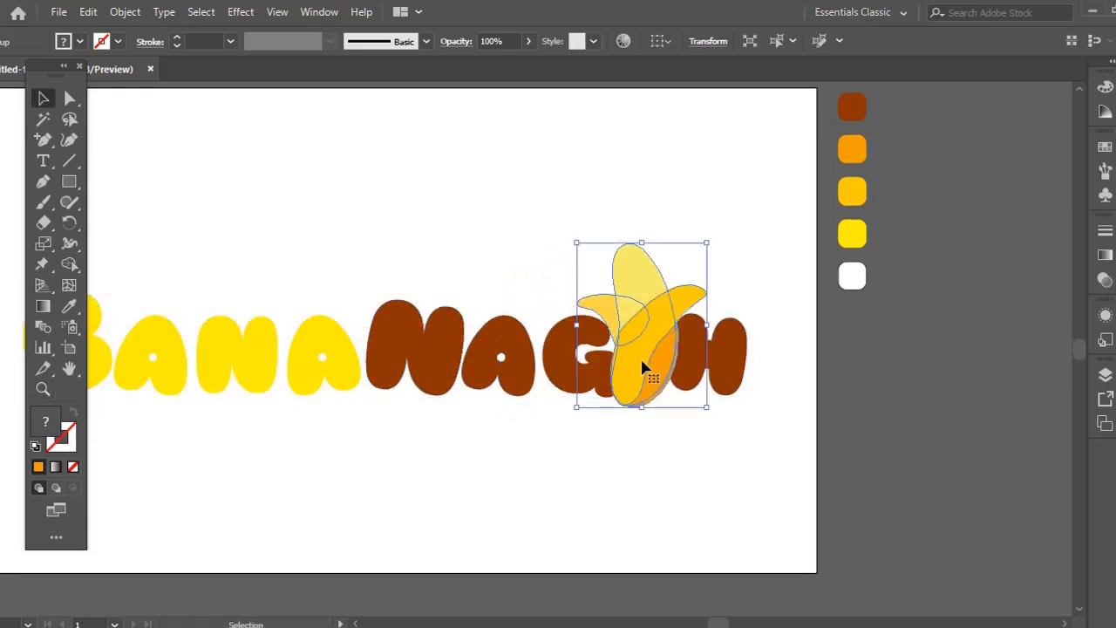
left_click_drag(642, 408, 643, 418)
left_click_drag(637, 358, 639, 348)
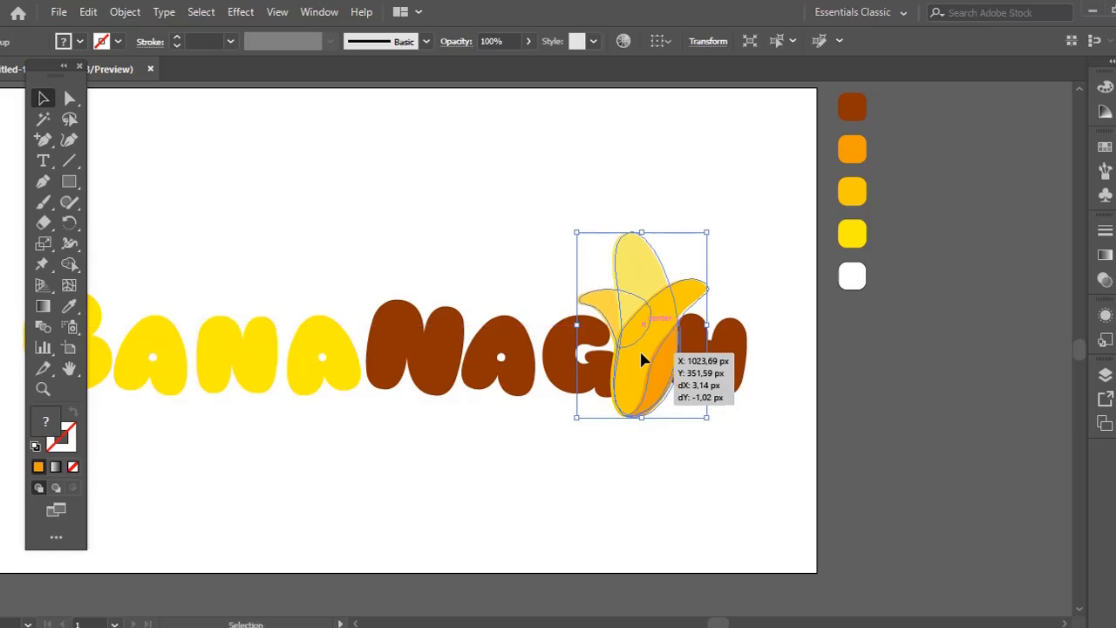
Shift the letter H slightly to the right and center the banana in the widened gap after the G
key("a")
left_click_drag(723, 368, 747, 370)
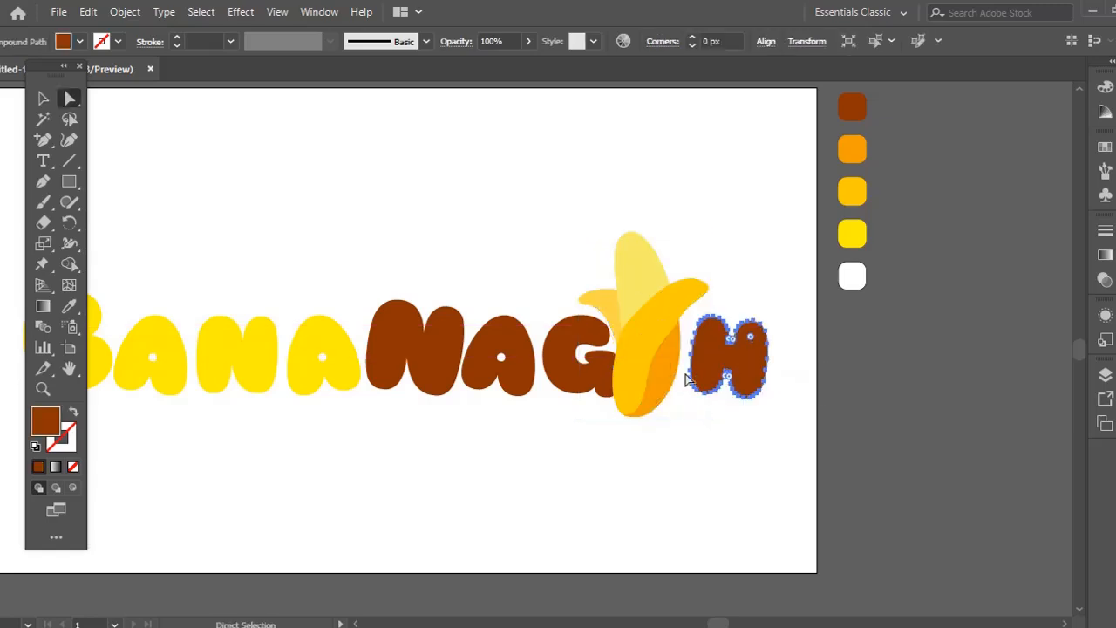
key("v")
left_click(663, 359)
mouse_move(659, 359)
left_mouse_down()
mouse_move(678, 360)
mouse_move(649, 353)
left_mouse_up()
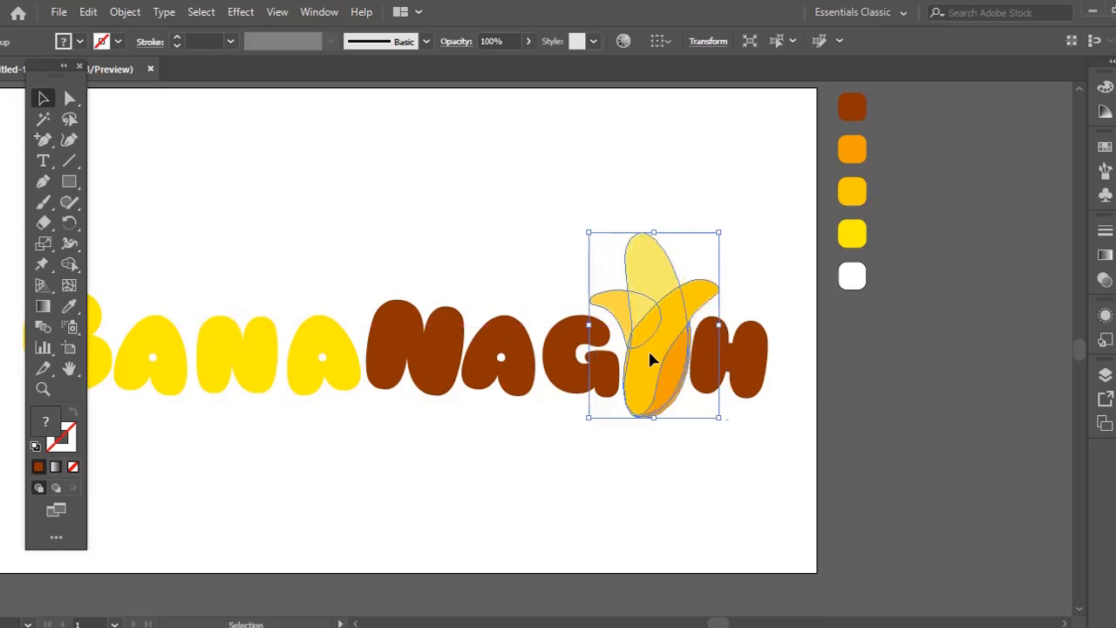
Rotate the banana slightly counterclockwise between the G and the H
key("z")
left_click(650, 352)
left_click(649, 350)
left_click(401, 312)
left_click_drag(400, 313, 643, 344)
left_click(619, 343, "alt")
left_click(620, 344, "alt")
key("v")
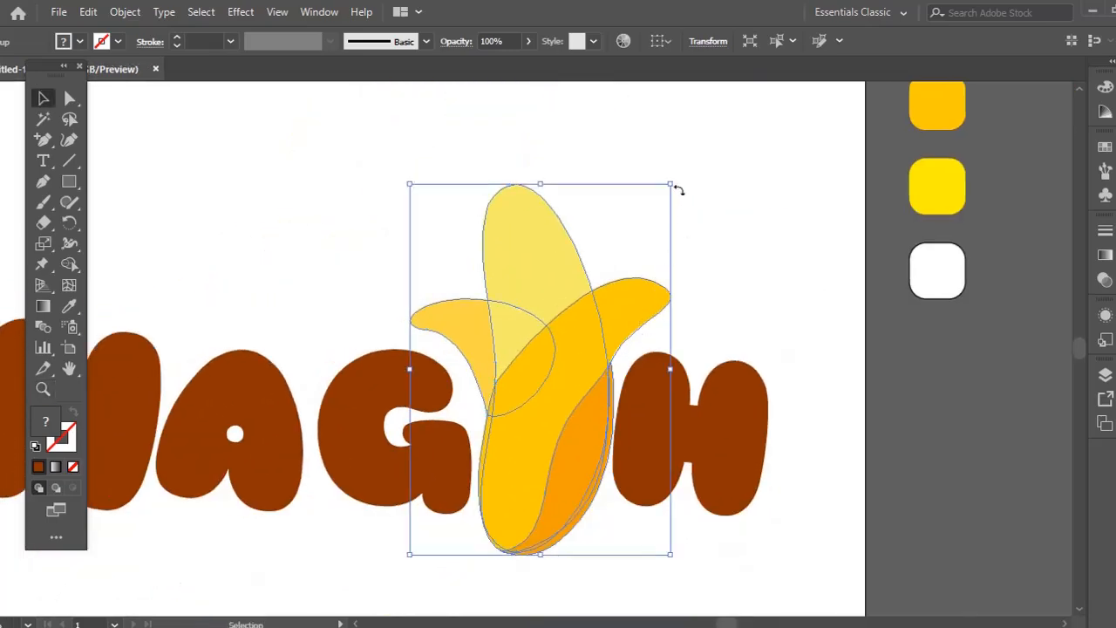
left_click_drag(679, 190, 657, 174)
left_click_drag(567, 317, 635, 316)
key("ctrl+shift+a")
left_click_drag(518, 358, 581, 366)
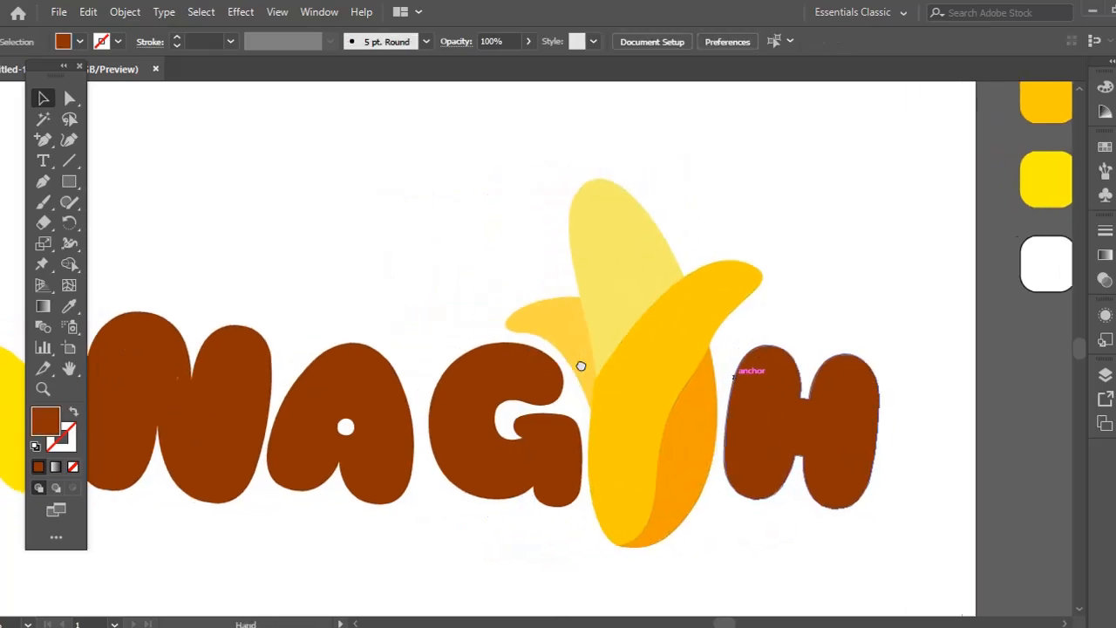
key("z")
left_click(558, 357)
left_click(555, 357, "alt")
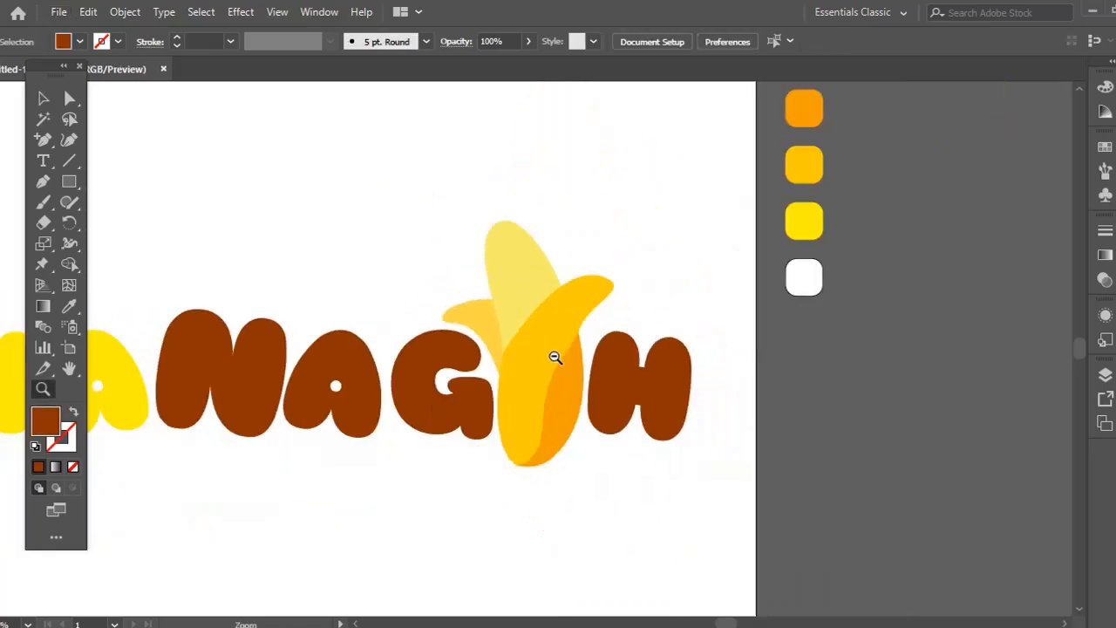
left_click(554, 357, "alt")
key("a")
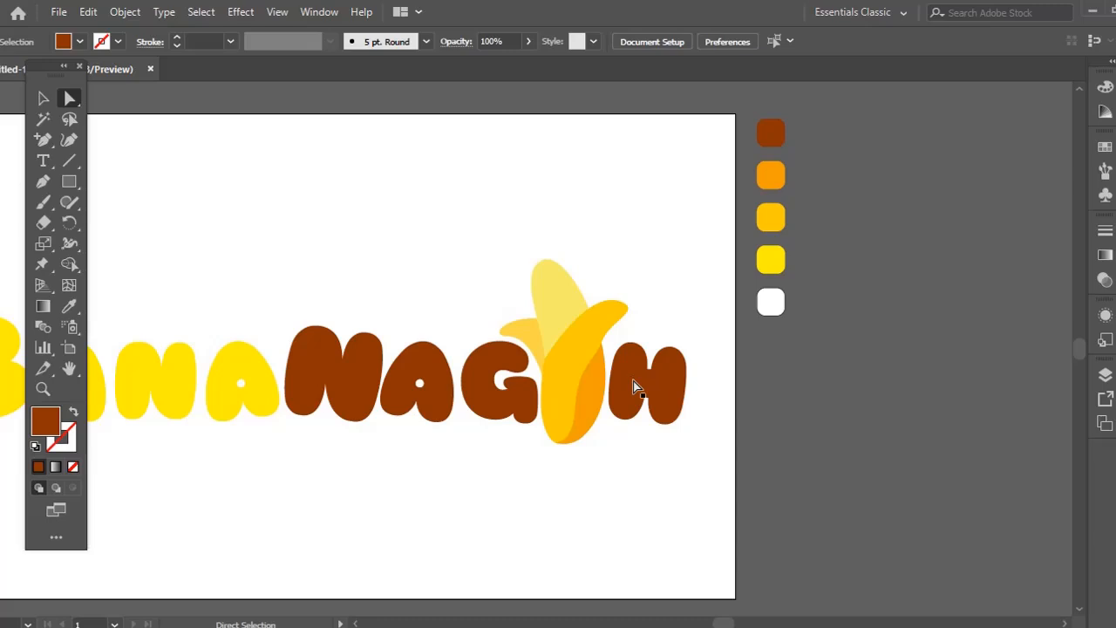
key("v")
left_click(686, 358)
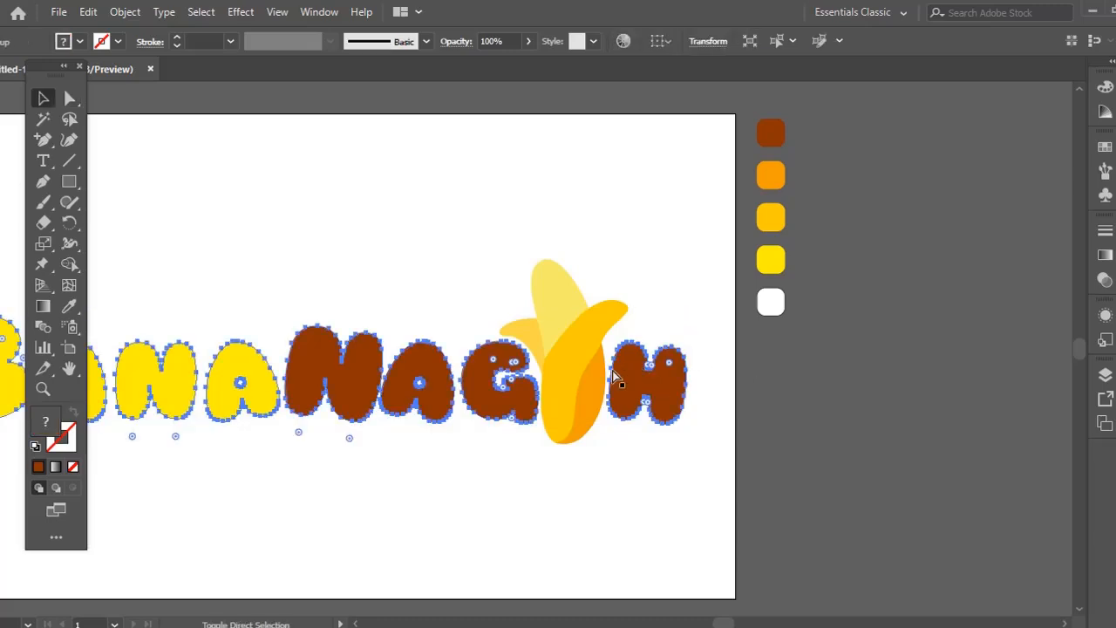
key("ctrl+shift+a")
Select all the lettering together with the banana and move the logo slightly up and left, toward the artboard's center
key("z")
left_click(524, 375)
left_click_drag(524, 375, 759, 385)
left_click(678, 370, "alt")
left_click(677, 369, "alt")
key("v")
left_click_drag(207, 267, 755, 454)
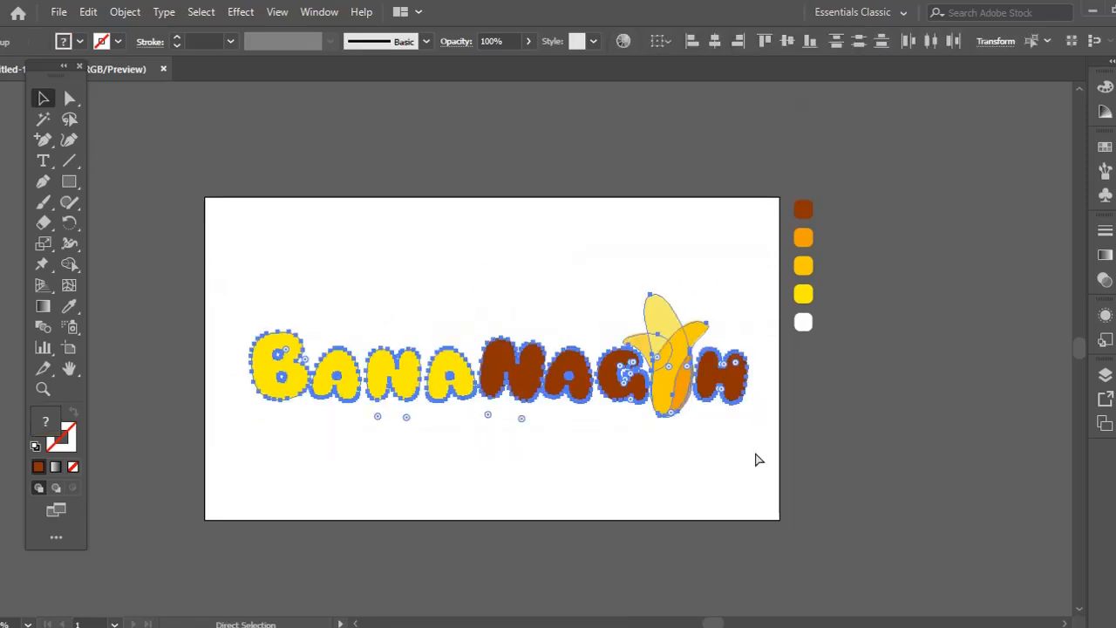
left_click_drag(680, 401, 660, 390)
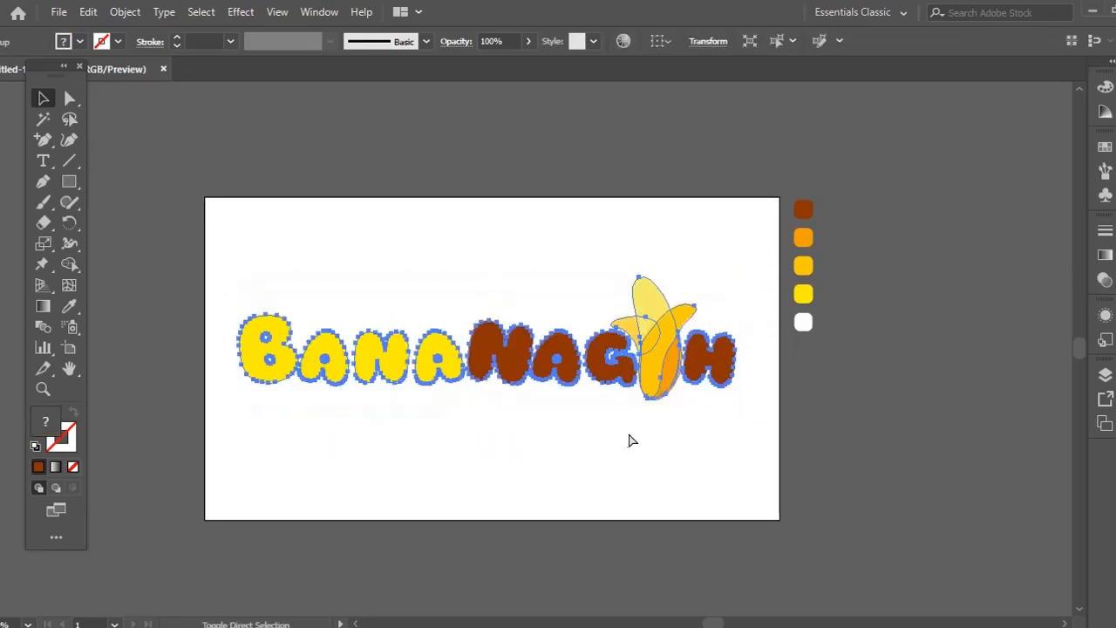
left_click(608, 452)
Draw a brown rectangle covering the whole artboard and send it behind the logo
key("z")
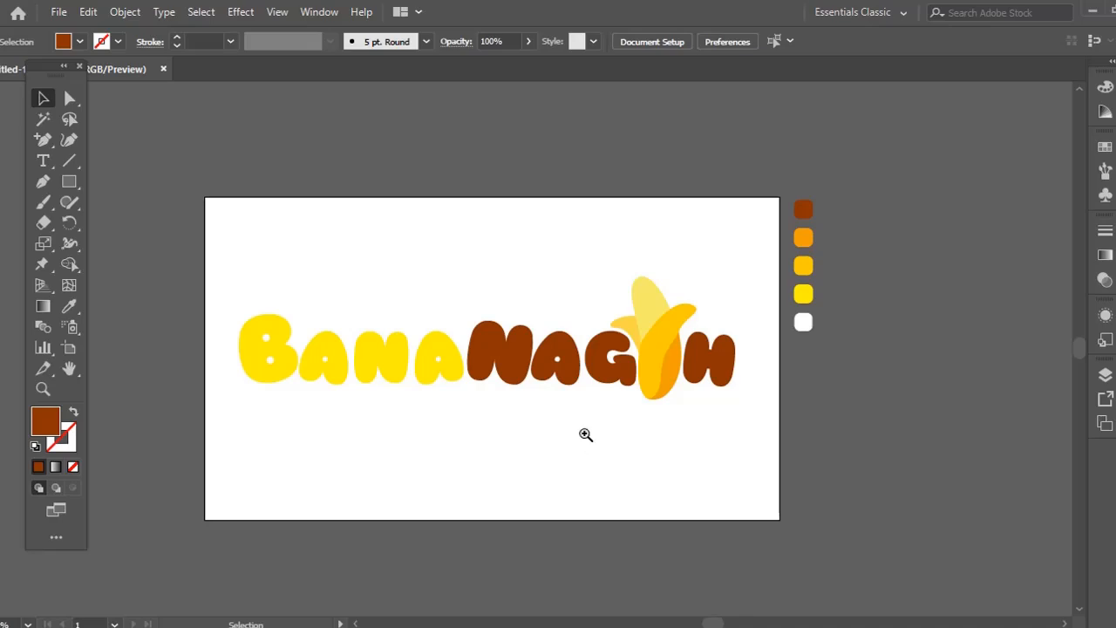
key("z")
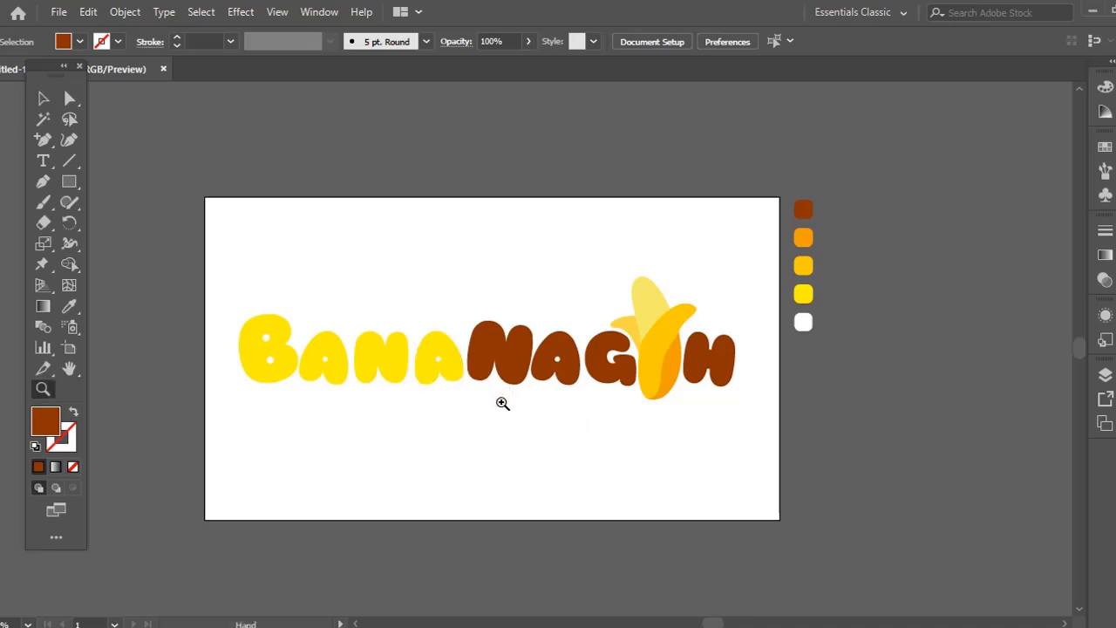
left_click_drag(503, 403, 524, 559)
key("v")
left_click(588, 511)
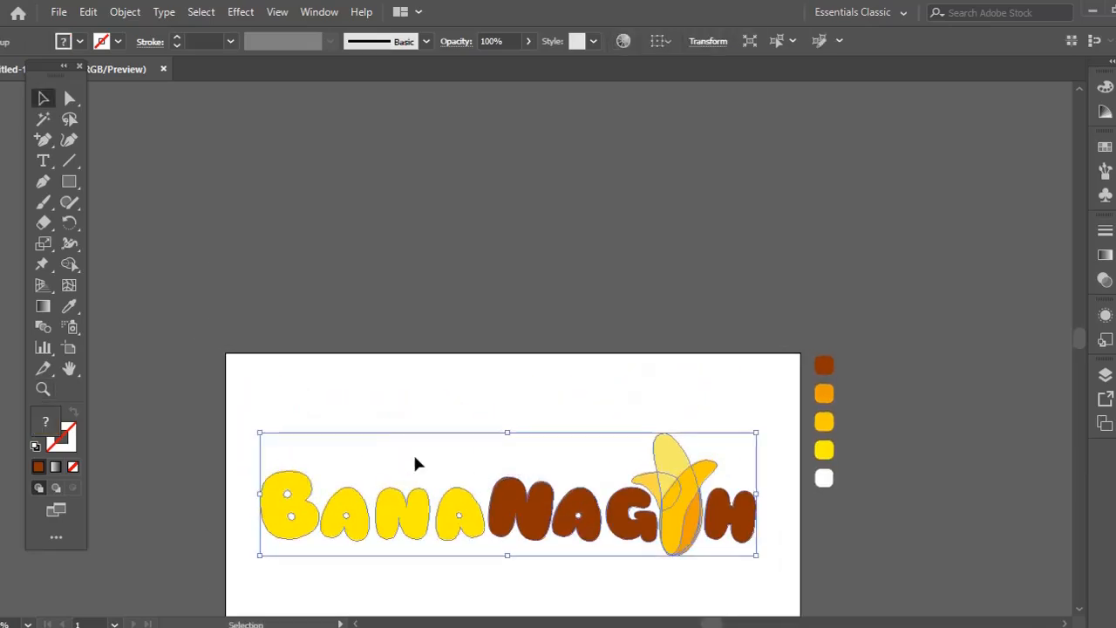
left_click(68, 186)
scroll(384, 231, "down", 5)
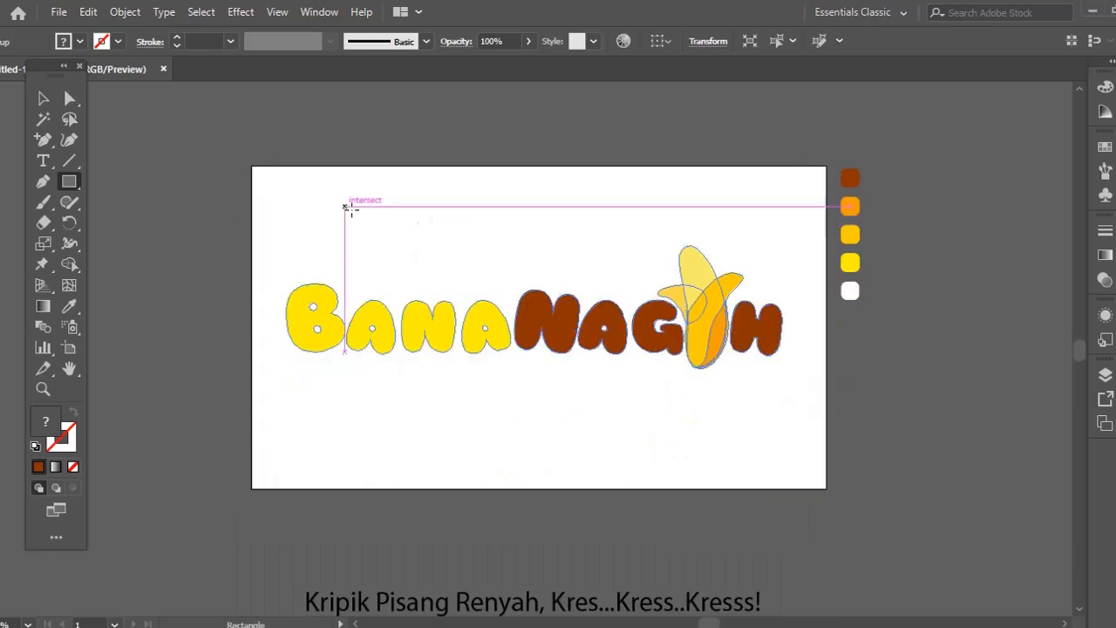
mouse_move(251, 166)
left_mouse_down()
mouse_move(611, 420)
mouse_move(785, 491)
mouse_move(826, 489)
left_mouse_up()
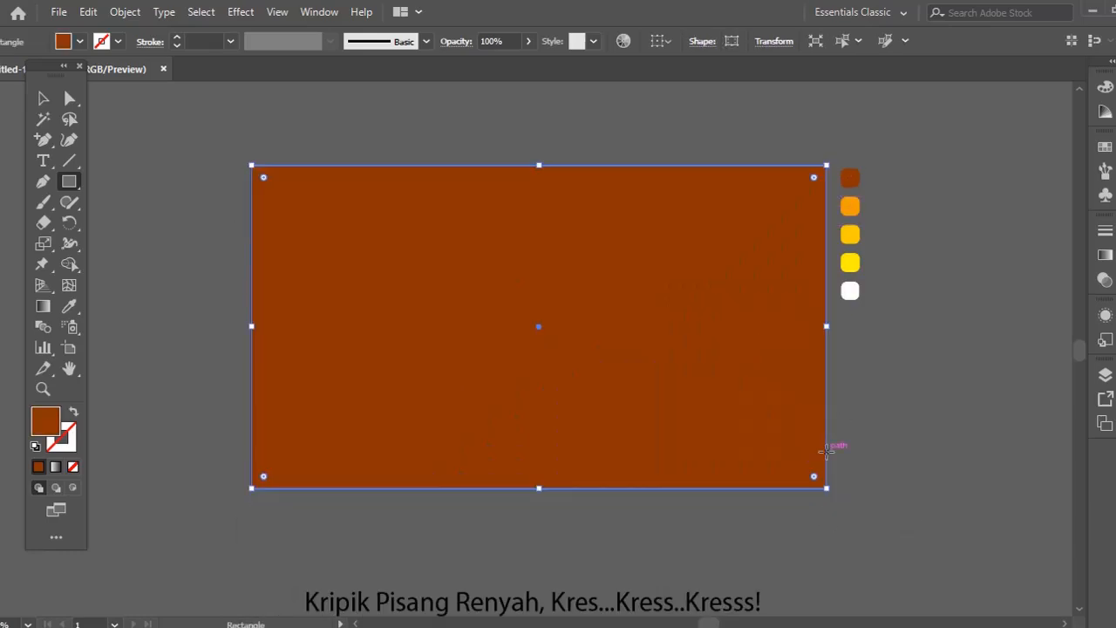
key("ctrl+shift+bracketleft")
key("v")
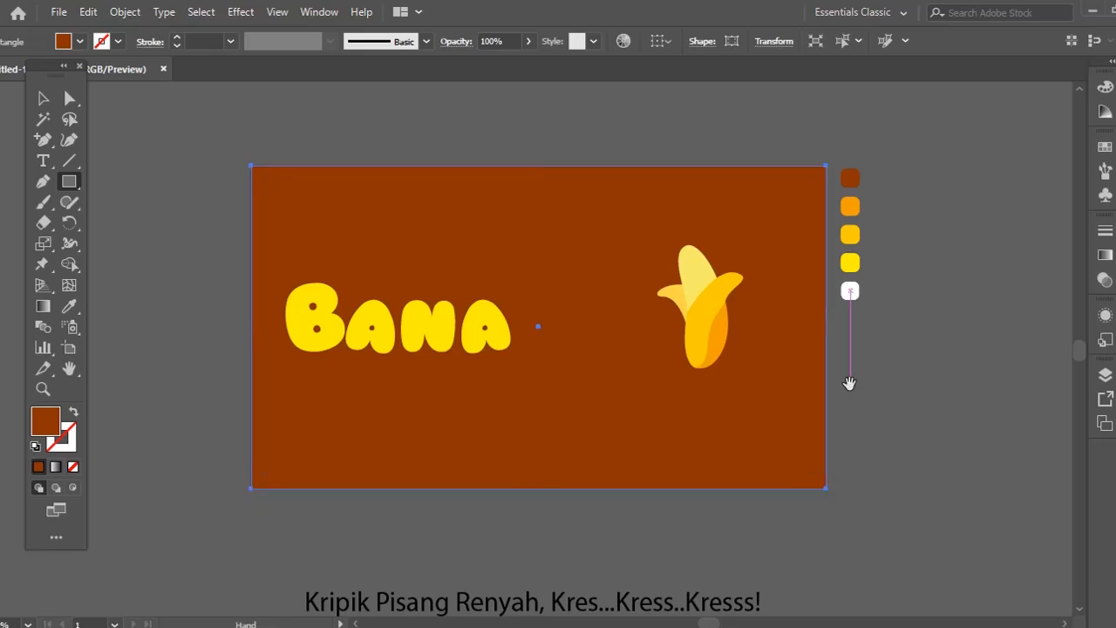
Move the whole logo up off the artboard into the empty space above it
scroll(849, 384, "up", 2)
left_click(710, 397)
left_click_drag(696, 370, 696, 152)
Recolor the background rectangle with the bright yellow from the palette swatches
left_click(818, 360)
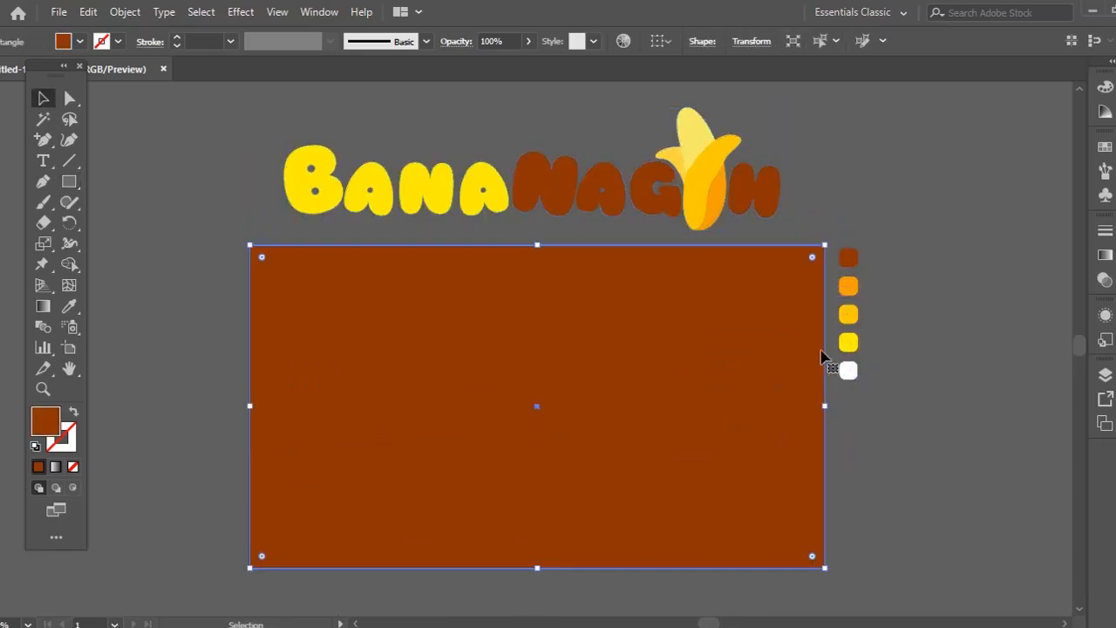
key("i")
left_click(851, 342)
key("v")
left_click(805, 212)
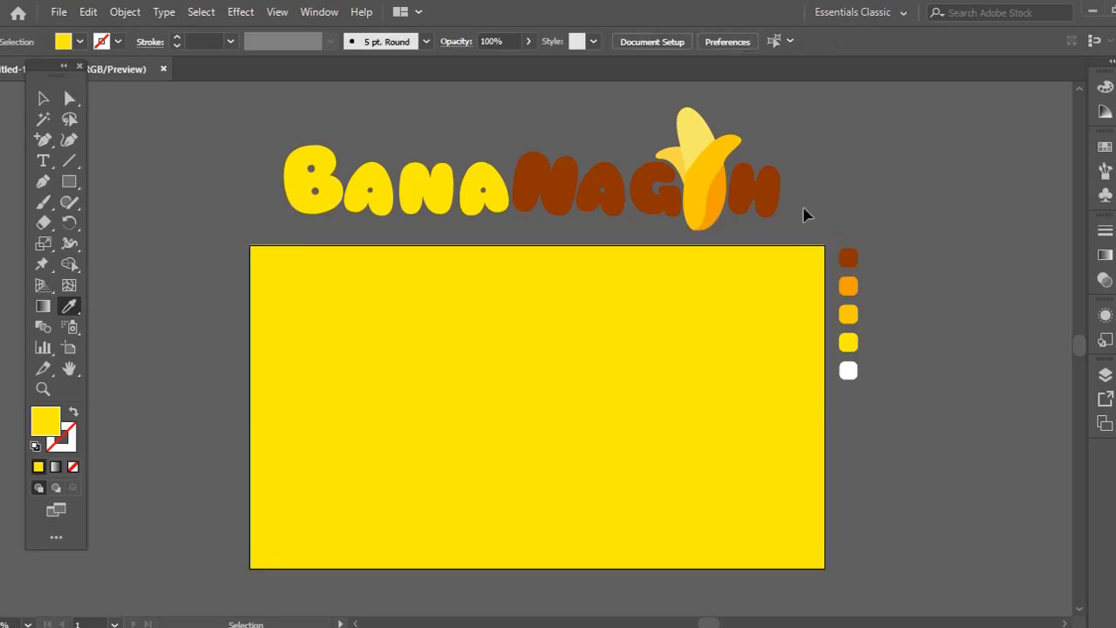
Nudge the first three letters B, A and N slightly right, closer to the following A
key("z")
left_click(663, 262)
left_click_drag(626, 289, 835, 277)
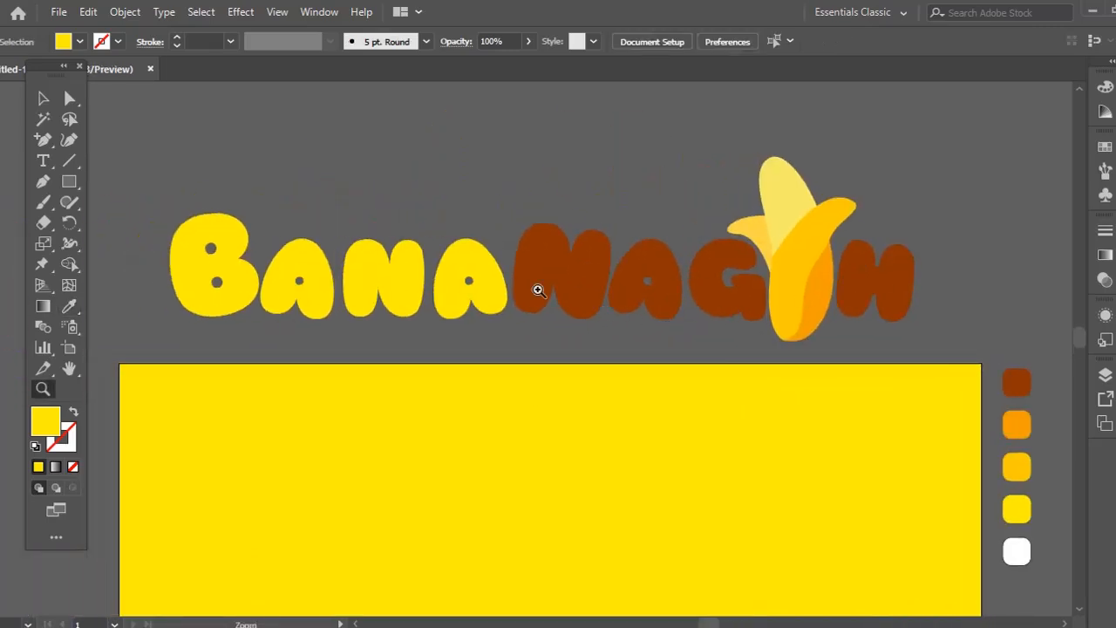
key("v")
key("ctrl+a")
key("a")
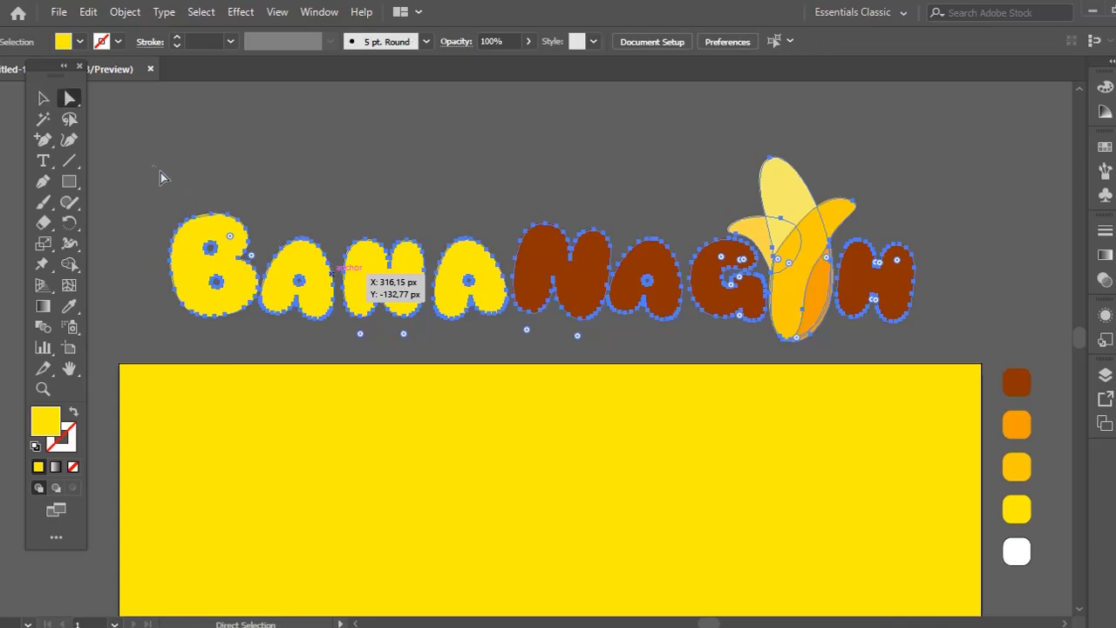
left_click_drag(140, 163, 345, 301)
left_click_drag(428, 349, 427, 349)
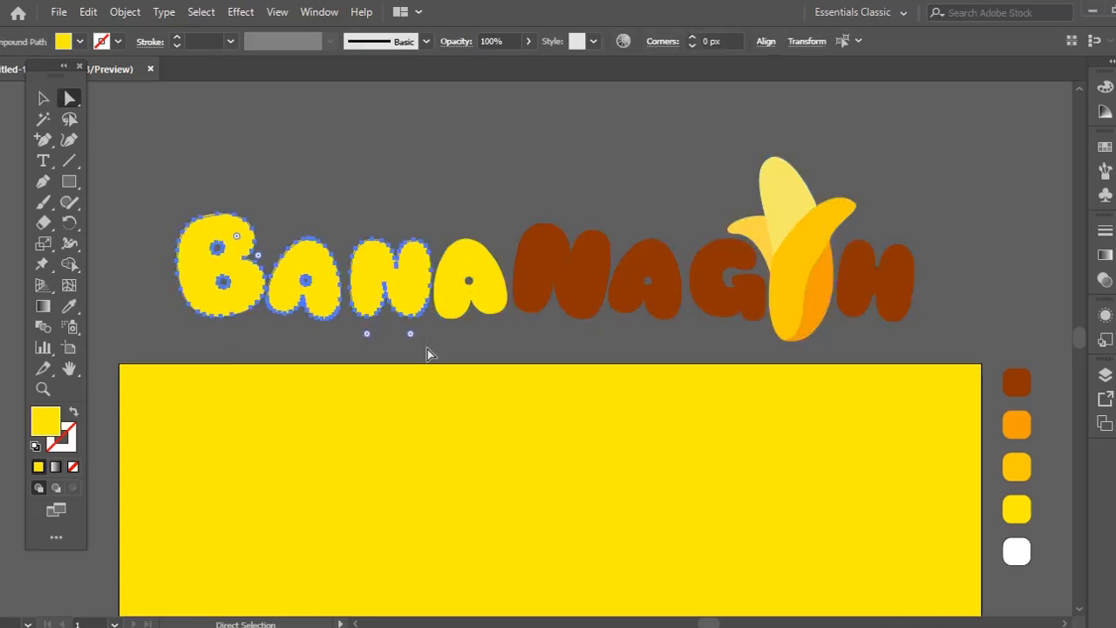
key("v")
left_click(427, 348)
Nudge the letters B and A slightly right to tighten their gap to the yellow N
key("z")
left_click(561, 315, "alt")
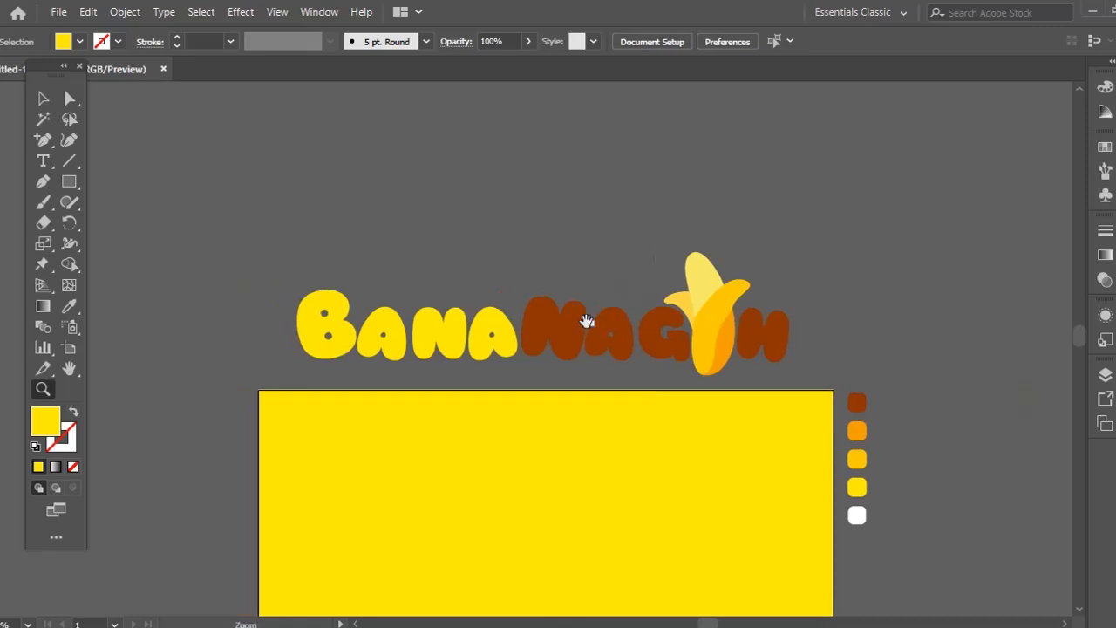
left_click(410, 304)
left_click_drag(473, 322, 411, 259)
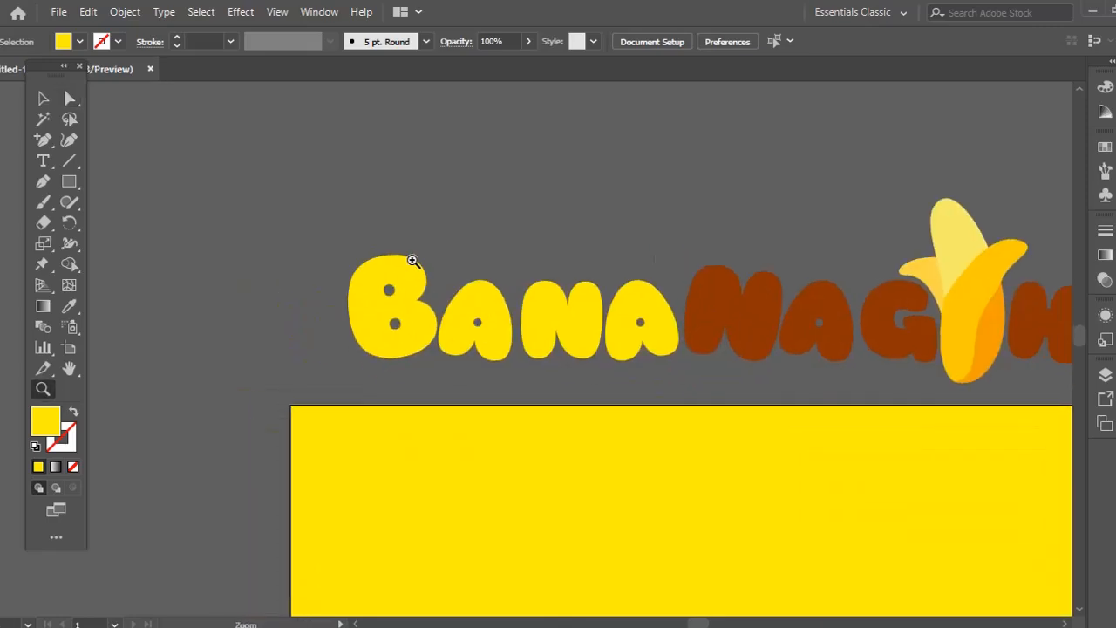
key("a")
left_click_drag(289, 202, 403, 297)
left_click_drag(516, 387, 519, 384)
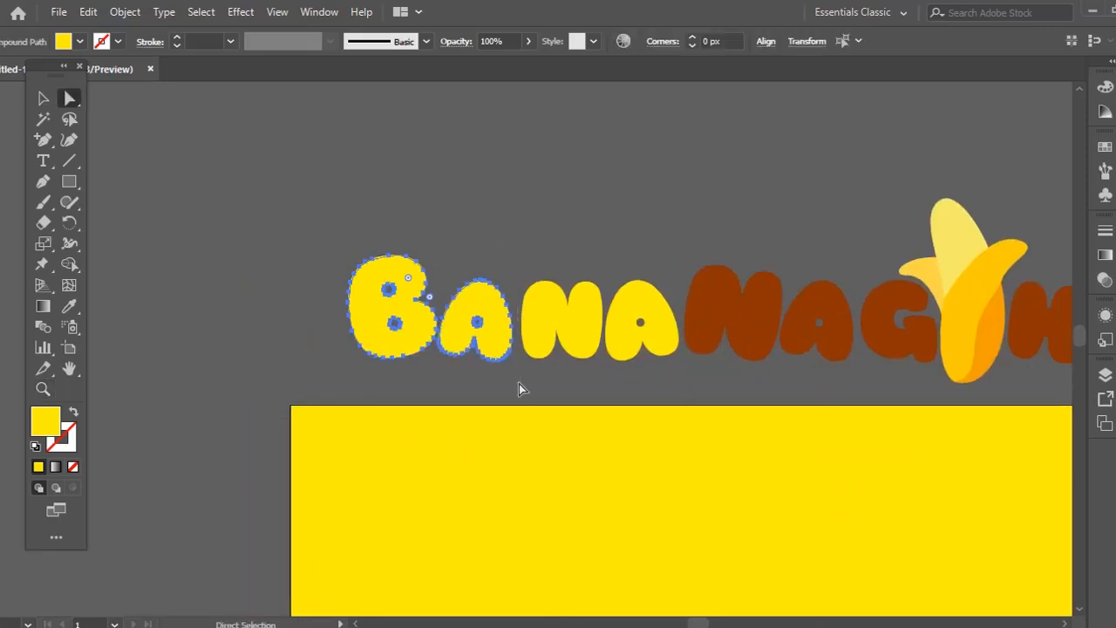
left_click(519, 388)
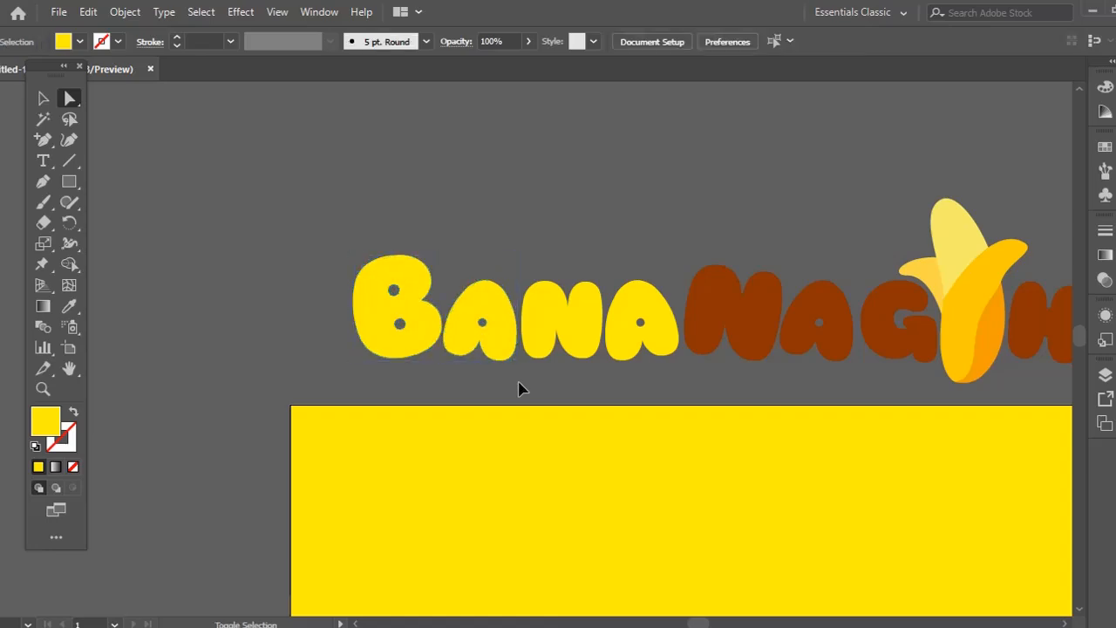
Nudge the first six letters, BANANA, slightly right, closer to the G
scroll(643, 398, "right", 2)
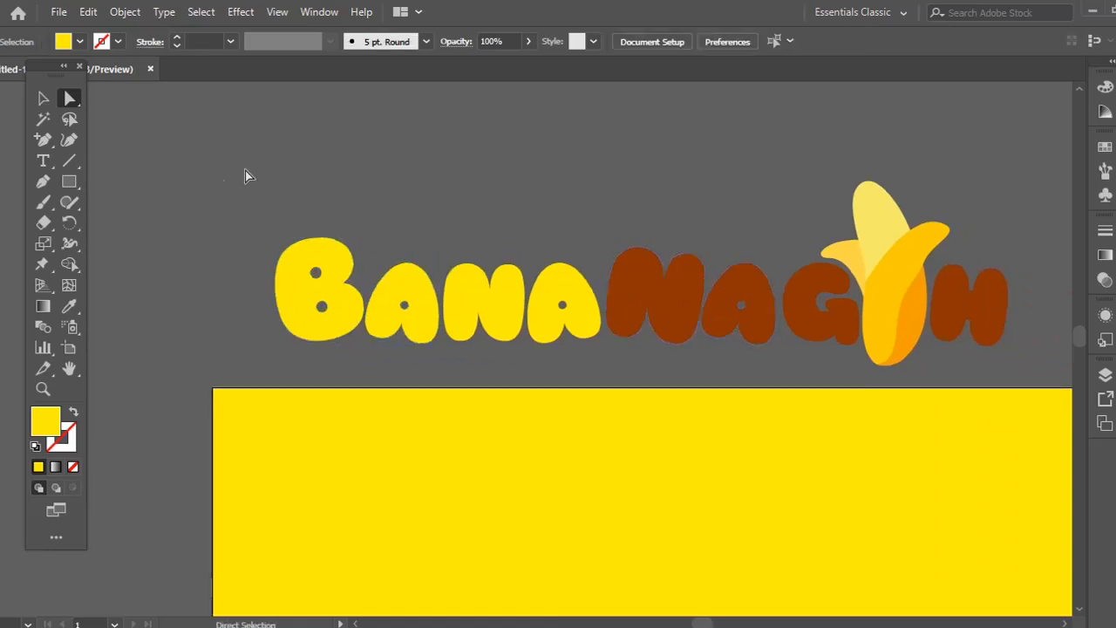
left_click_drag(222, 181, 778, 365)
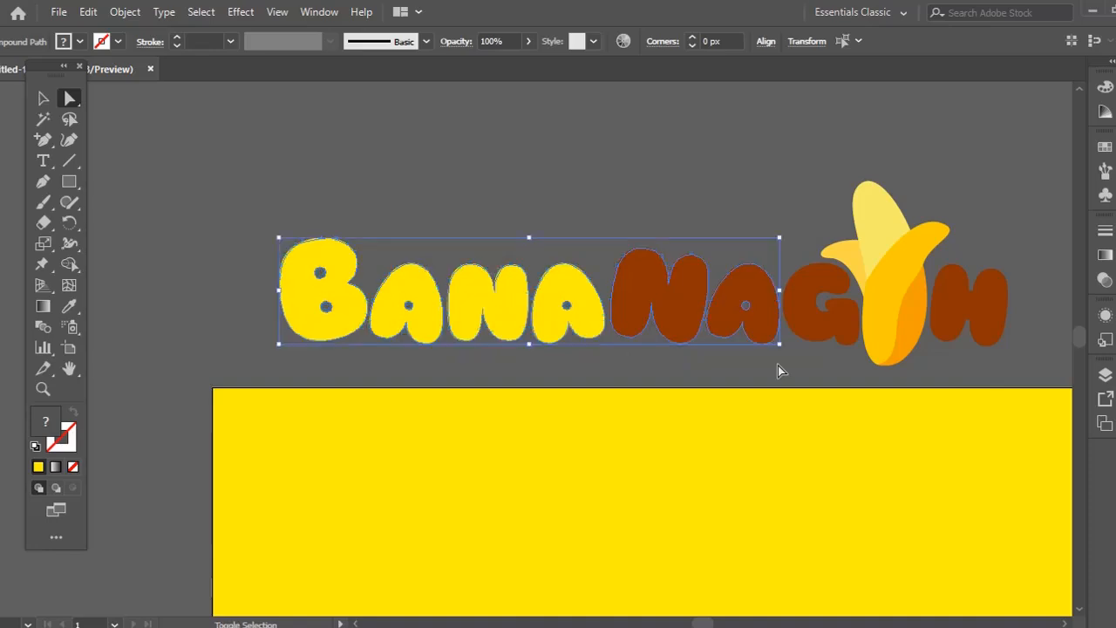
key("ctrl+shift+a")
left_click_drag(779, 320, 770, 326)
Select the complete logo with the banana and shift it slightly up and right above the artboard
key("v")
left_click_drag(404, 209, 903, 369)
key("space")
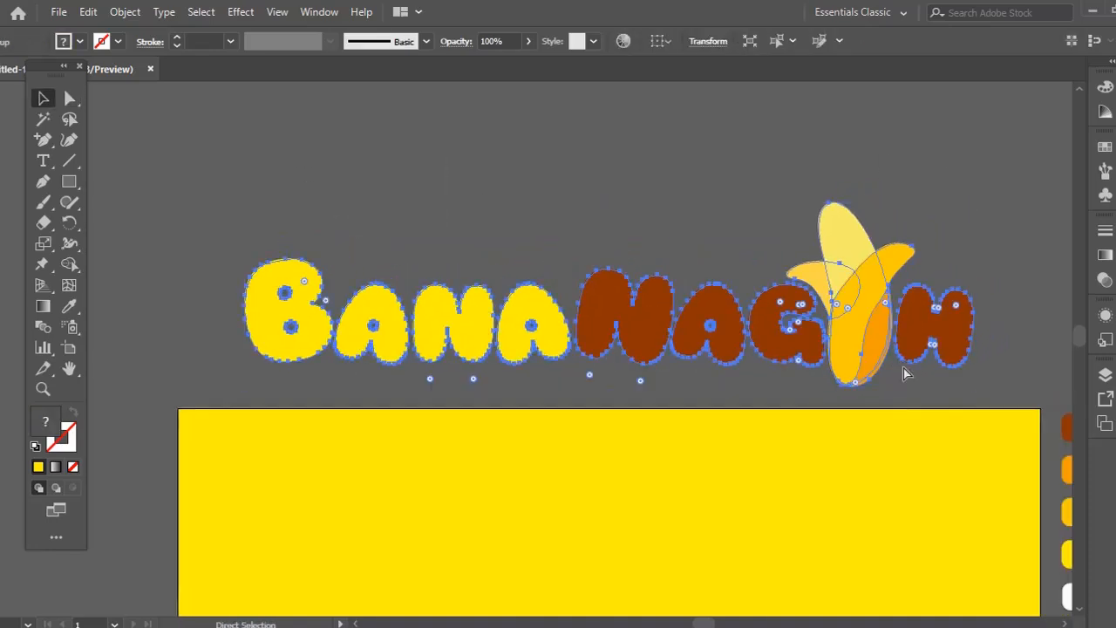
key("v")
left_click_drag(857, 328, 870, 307)
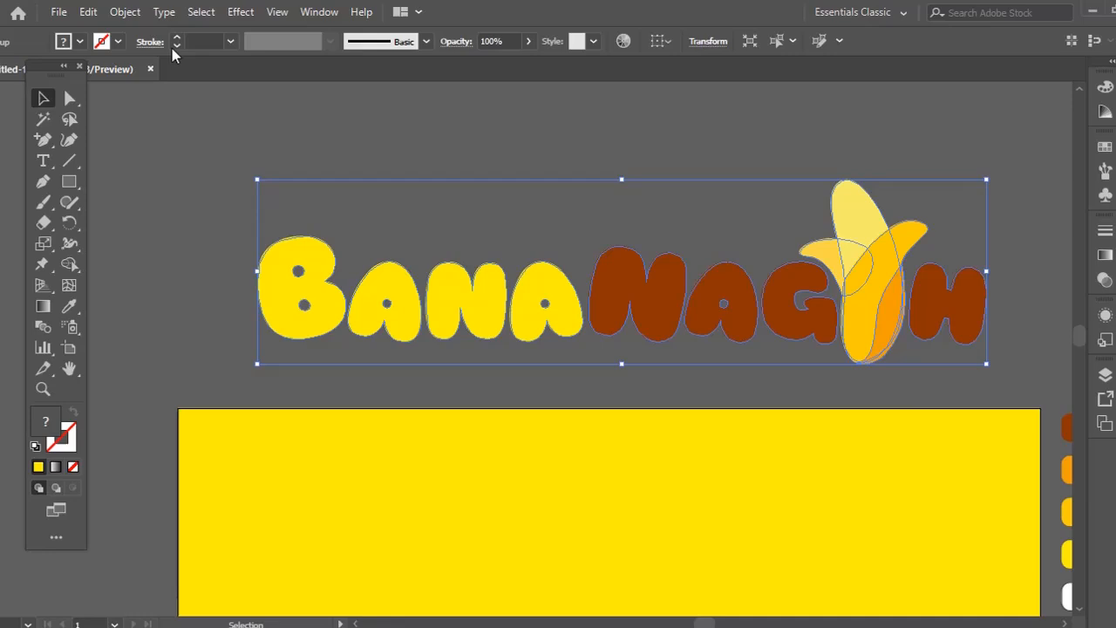
Warp the logo with a horizontal Arc envelope distortion at 18% bend
left_click(116, 16)
mouse_move(220, 600)
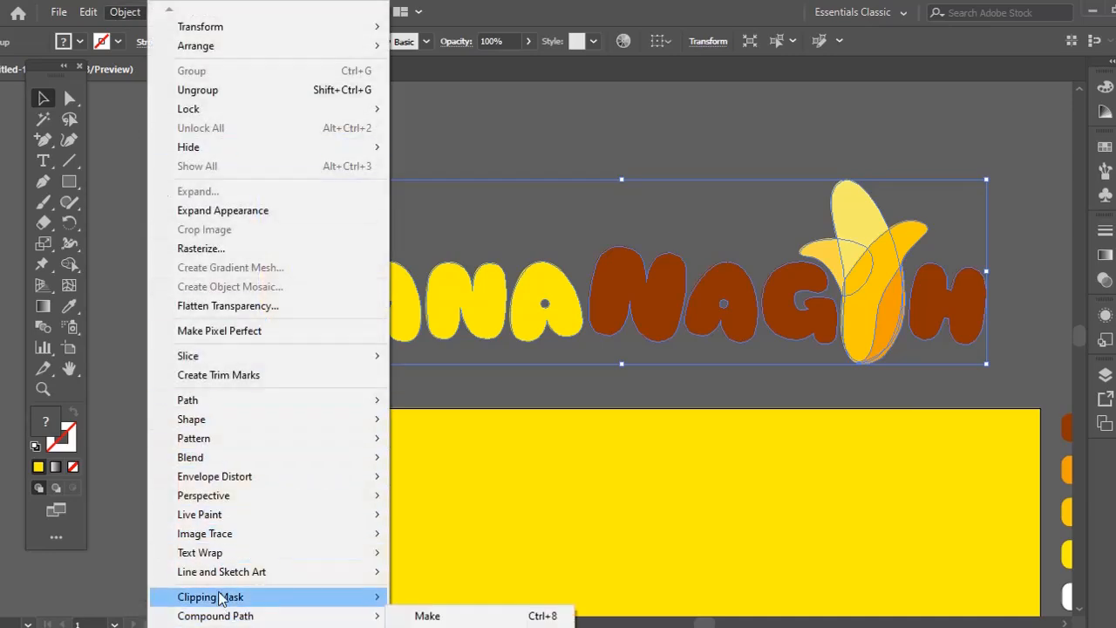
mouse_move(219, 476)
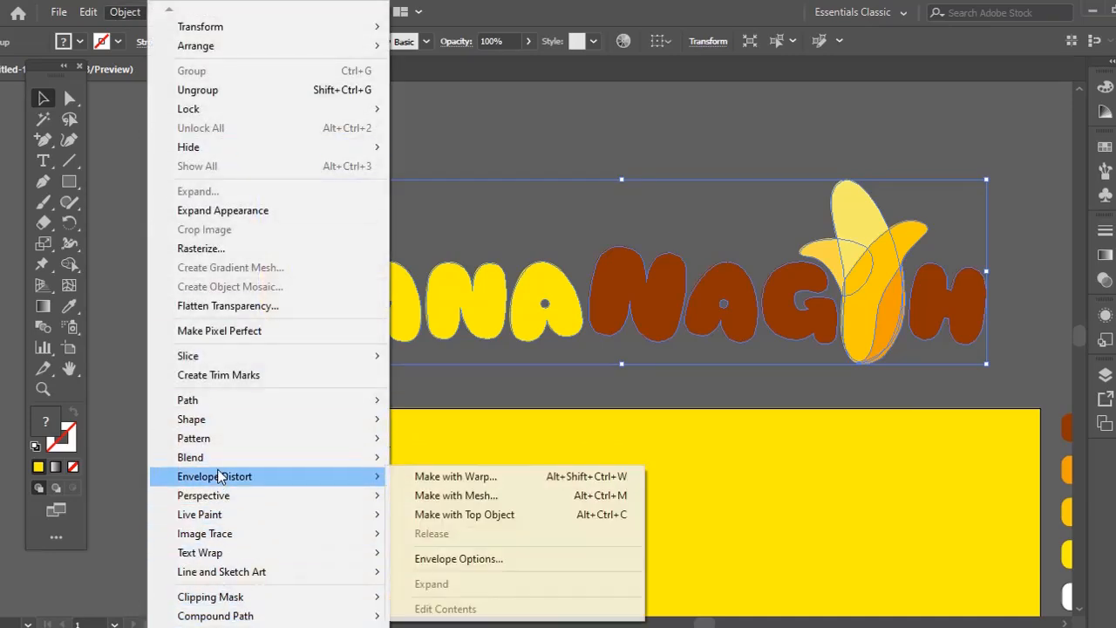
left_click(448, 482)
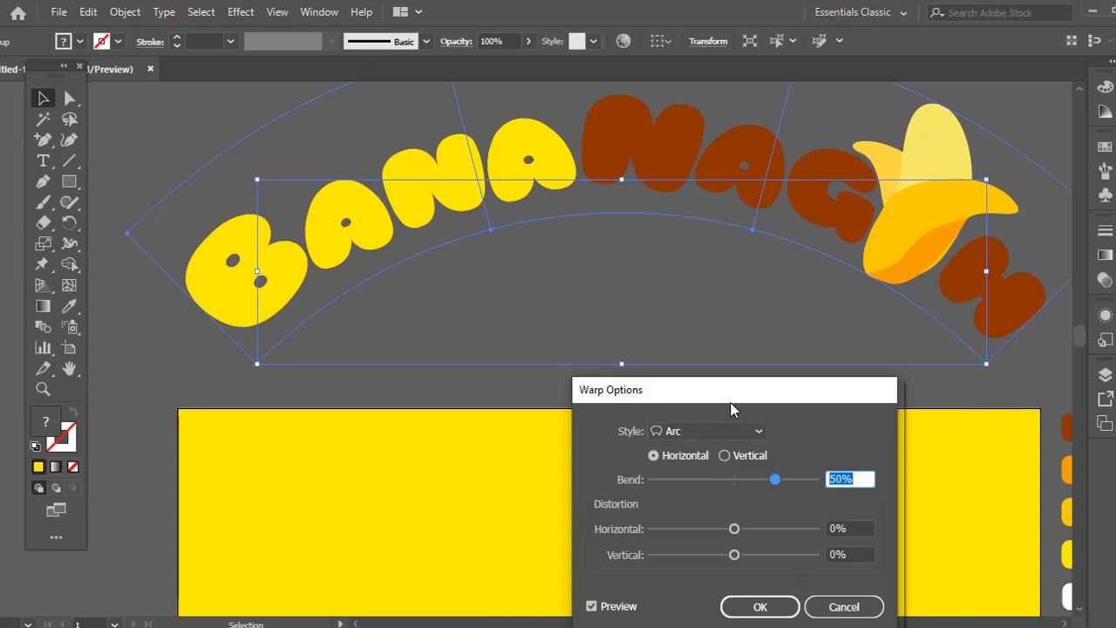
left_click_drag(811, 390, 993, 374)
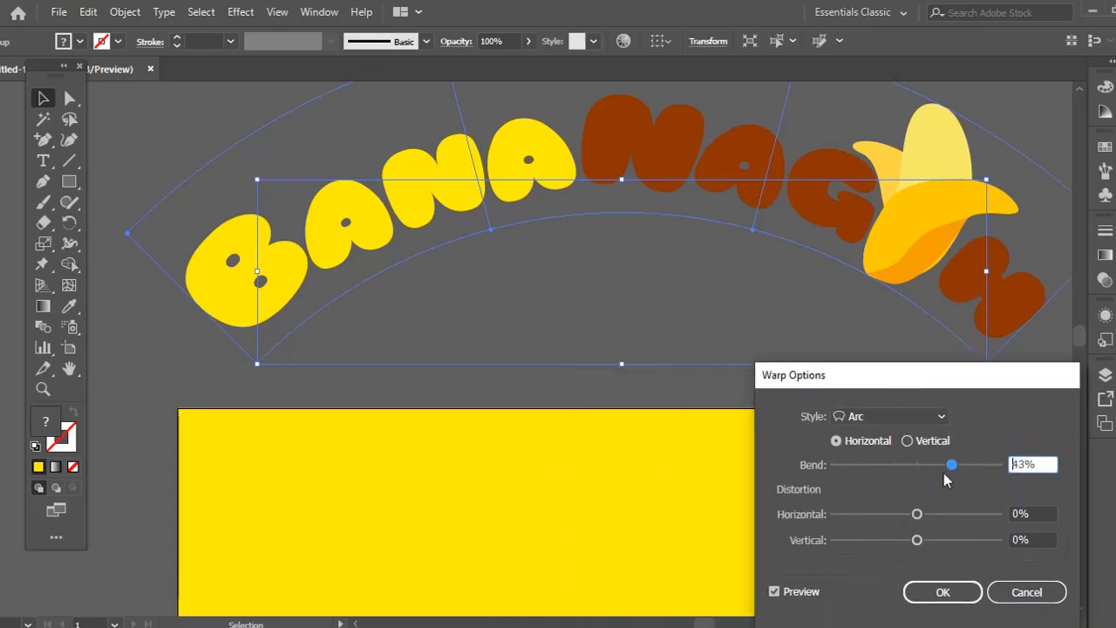
left_click_drag(950, 465, 935, 467)
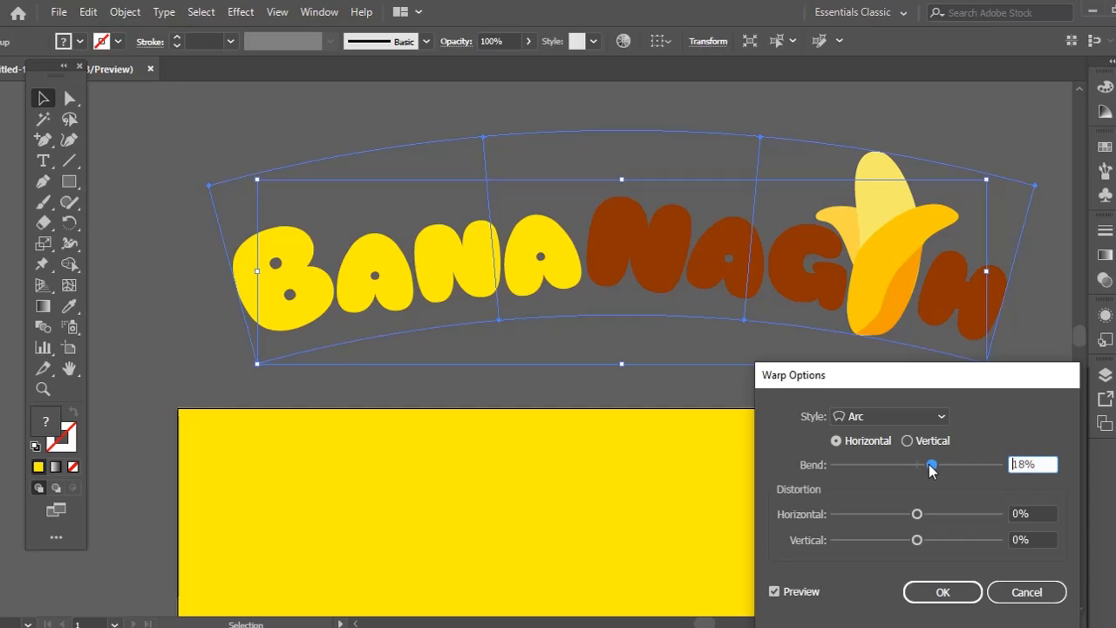
left_click(951, 593)
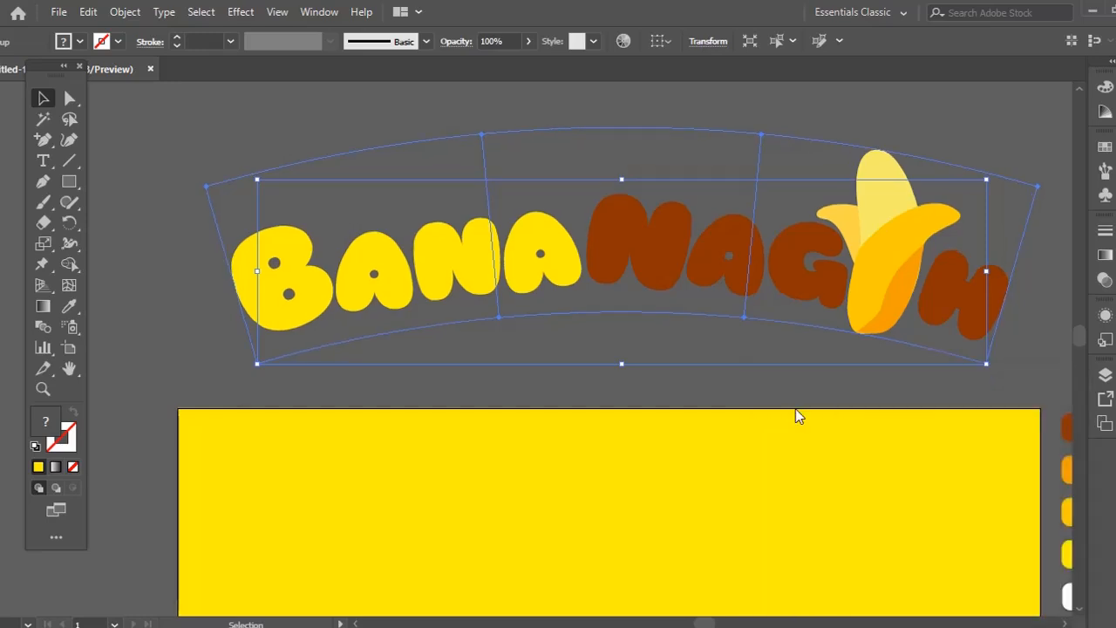
Expand the warped logo into editable shapes with Object and Fill included, and deselect it
left_click(125, 12)
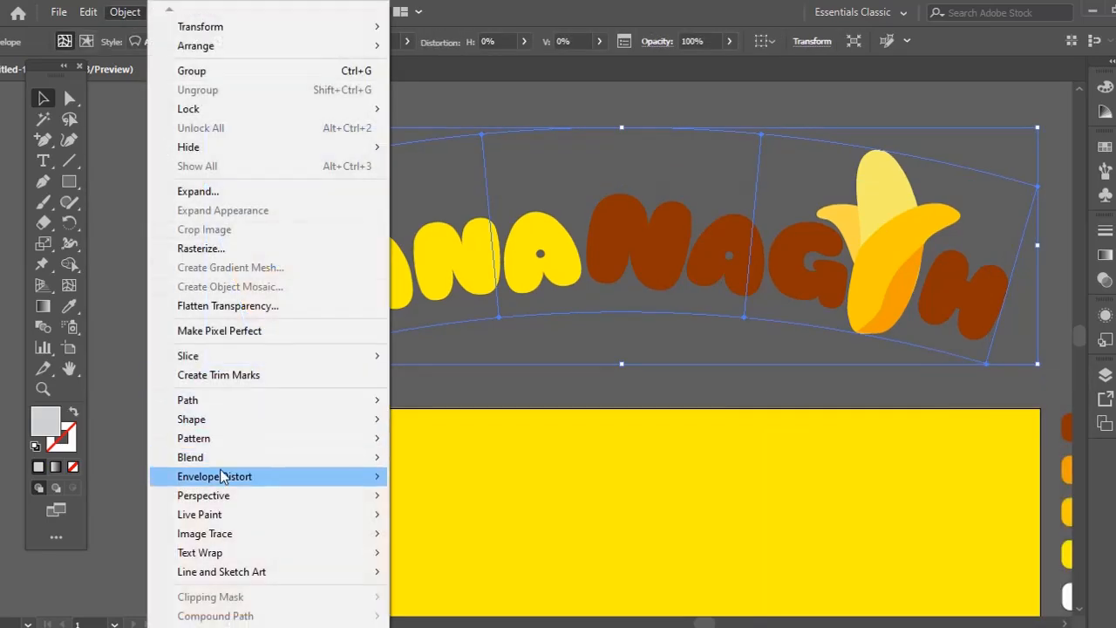
mouse_move(222, 476)
left_click(431, 583)
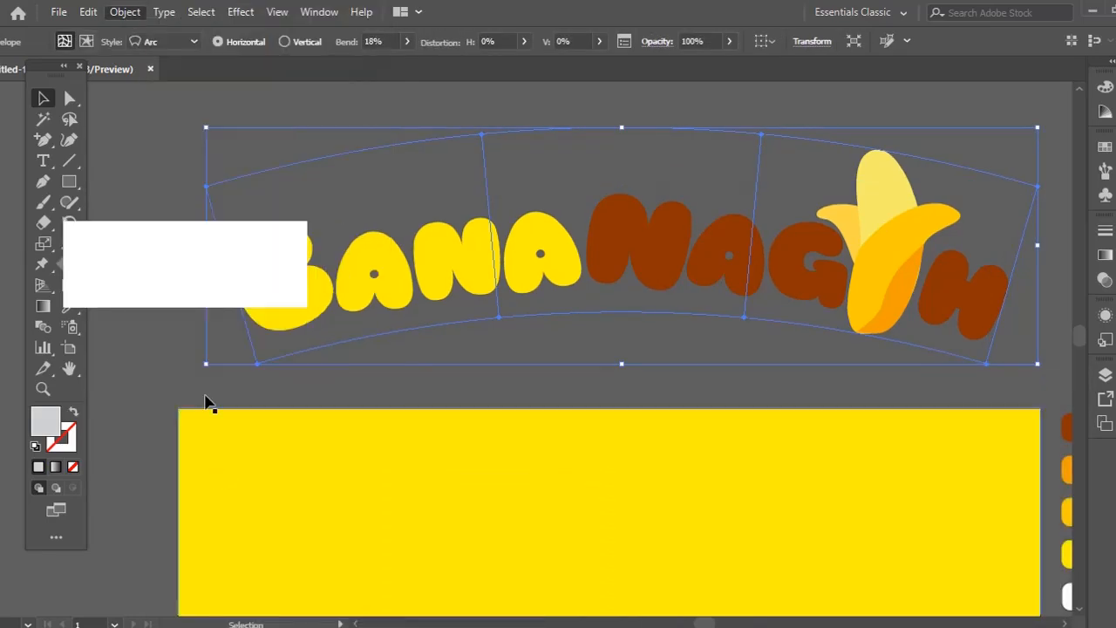
left_click(126, 14)
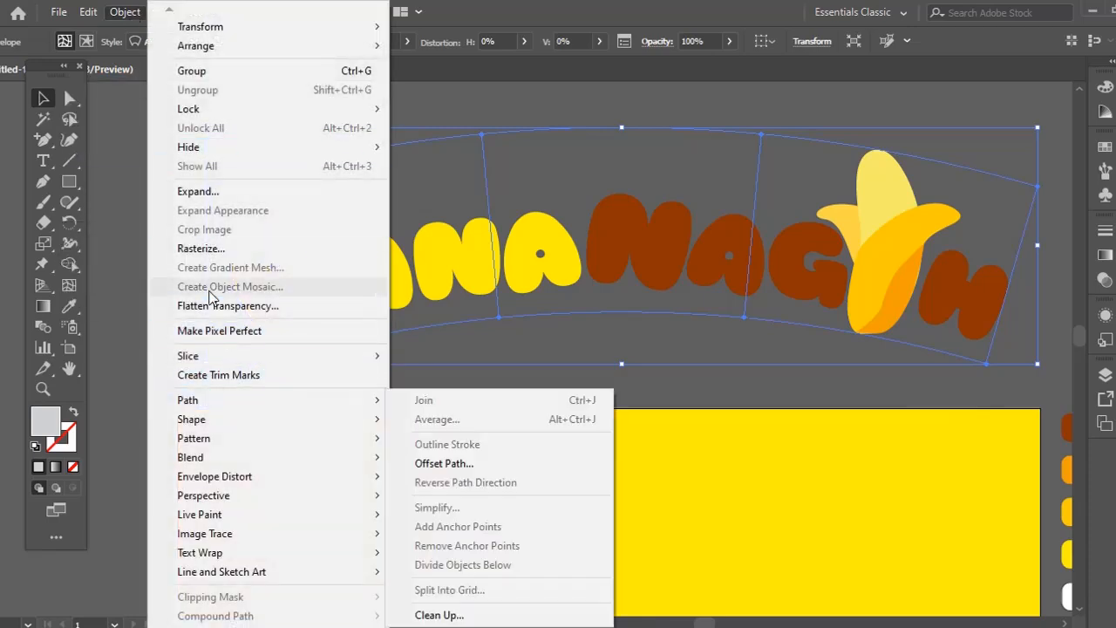
left_click(212, 191)
left_click(538, 438)
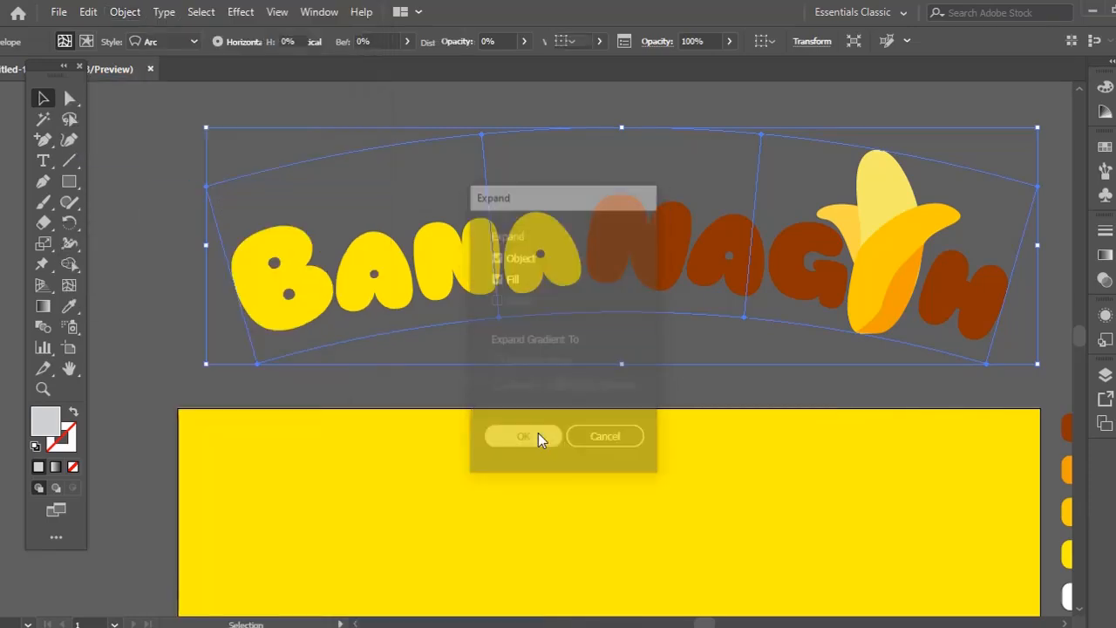
left_click(666, 366)
Reshape the outer edge of the banana's orange shading with its curve handles to cover the light sliver along the peel
left_click_drag(666, 366, 629, 377)
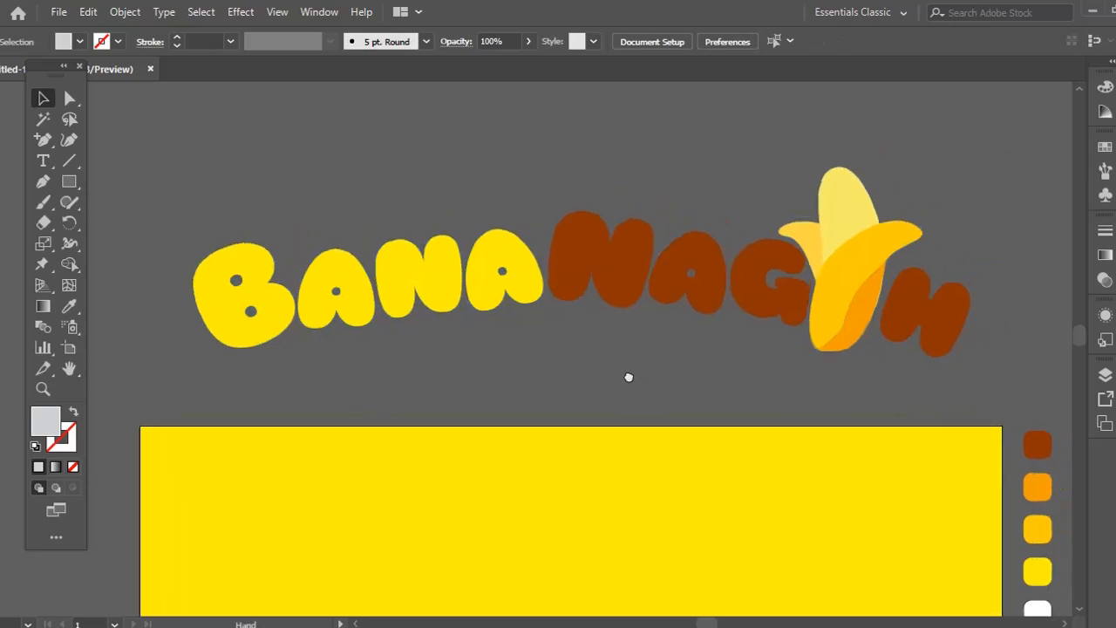
key("z")
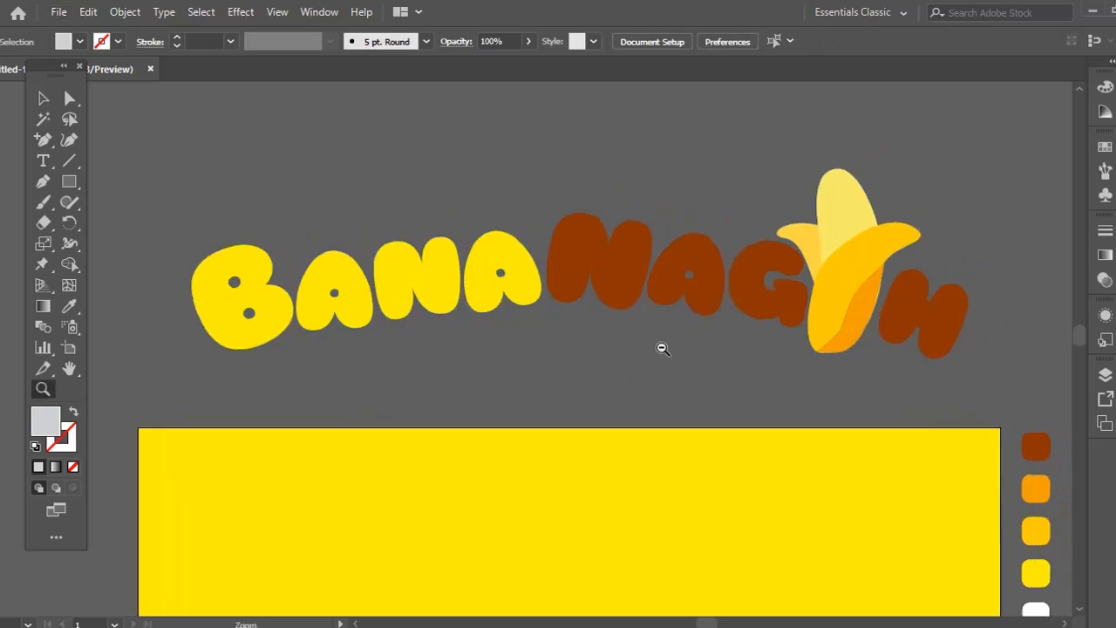
left_click(663, 348, "alt")
left_click(684, 338)
left_click(667, 371)
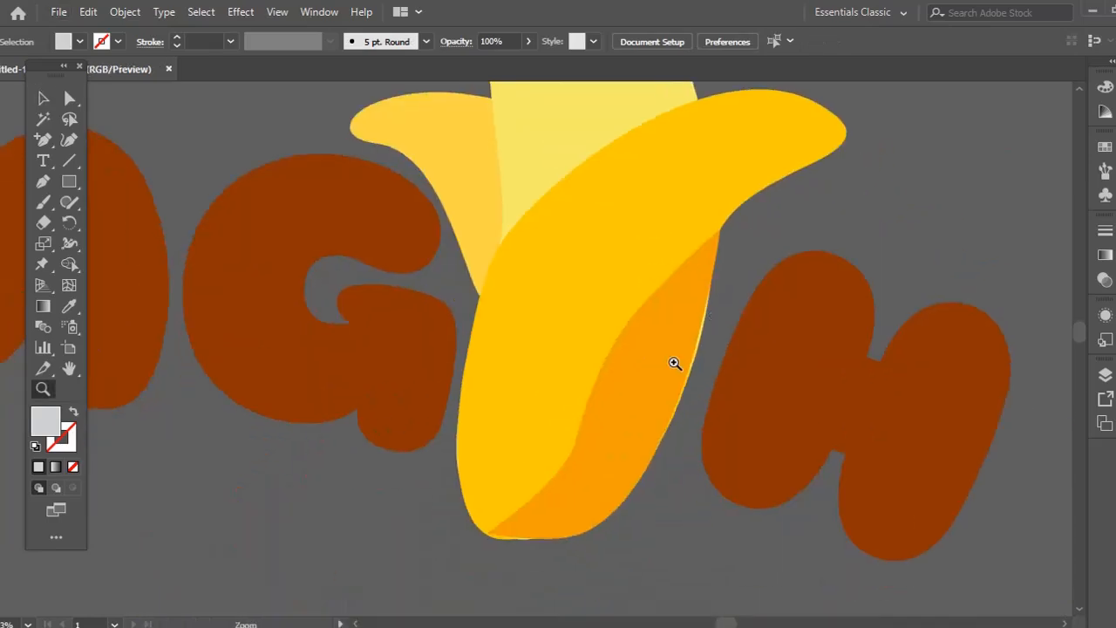
key("a")
left_click(677, 378)
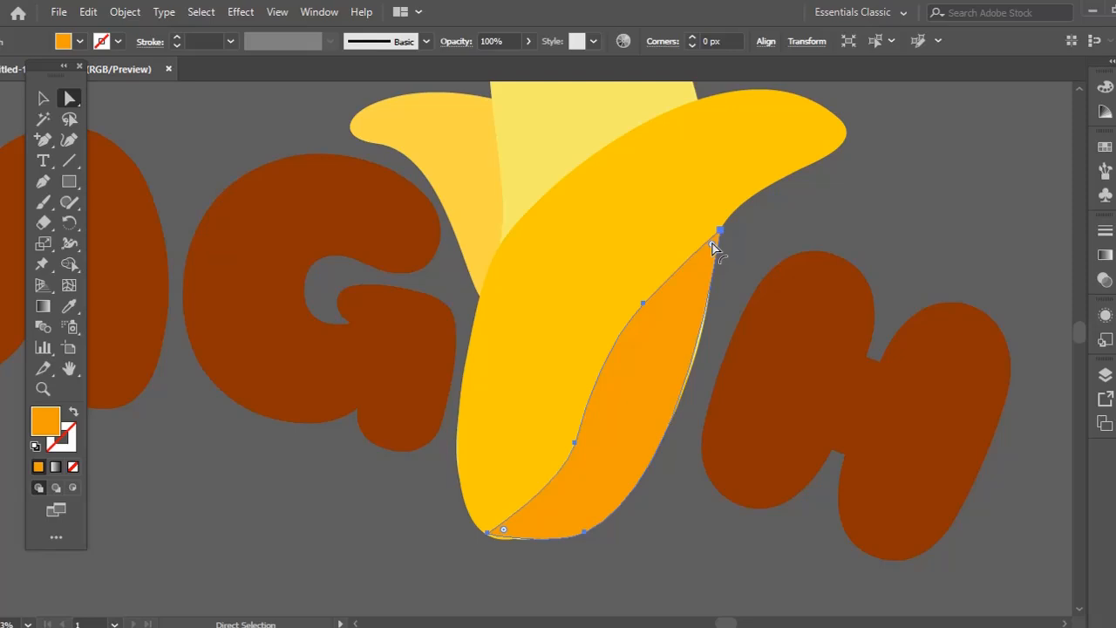
left_click(721, 231)
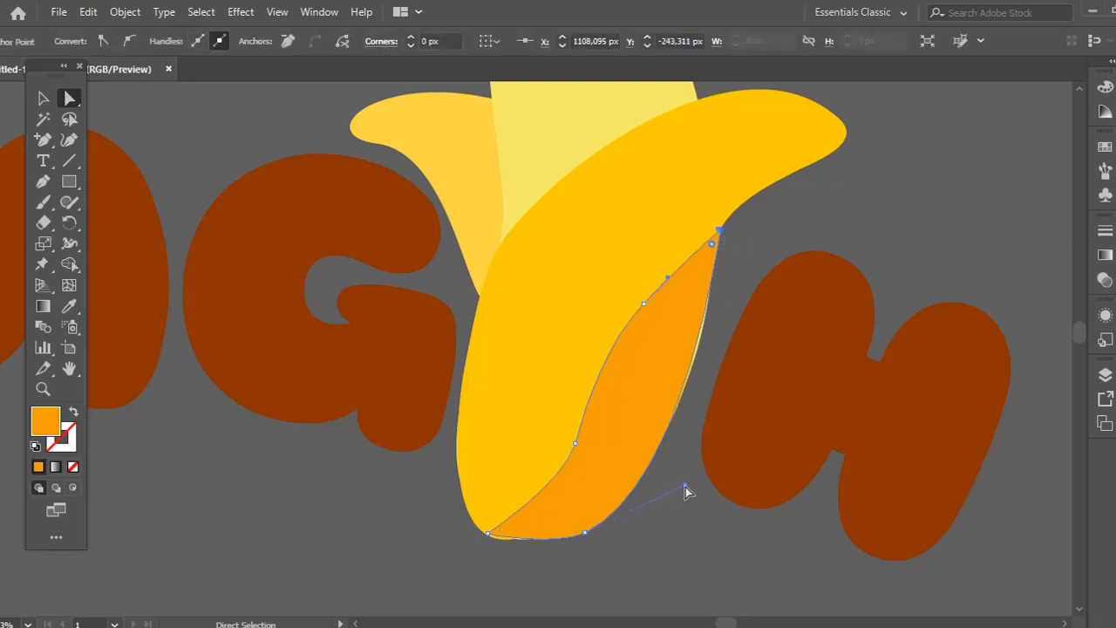
left_click_drag(692, 483, 702, 478)
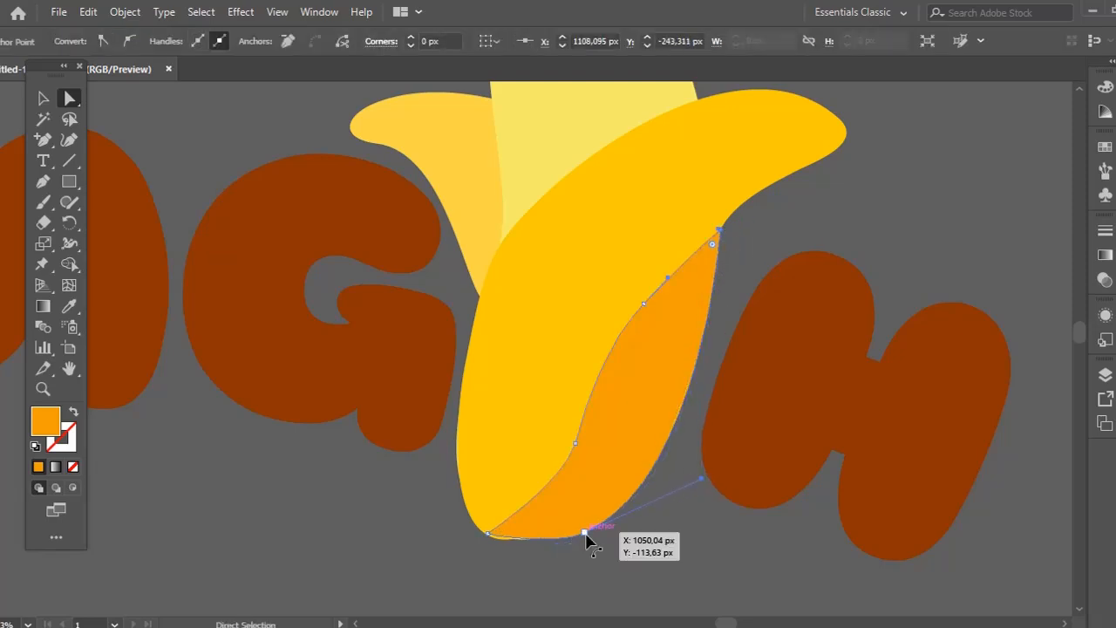
left_click(585, 533)
left_click_drag(539, 561, 534, 566)
left_click(646, 548)
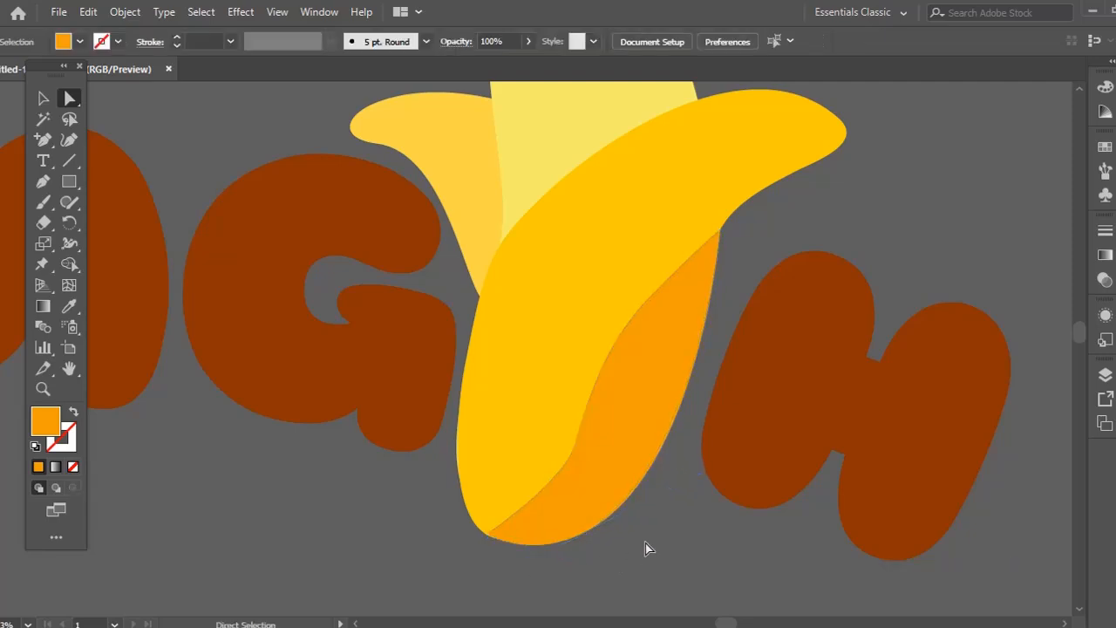
Smooth the inner S-curve of the banana's orange shading by adjusting its anchor and handles, and deselect it
left_click(576, 448)
left_click_drag(582, 451, 558, 516)
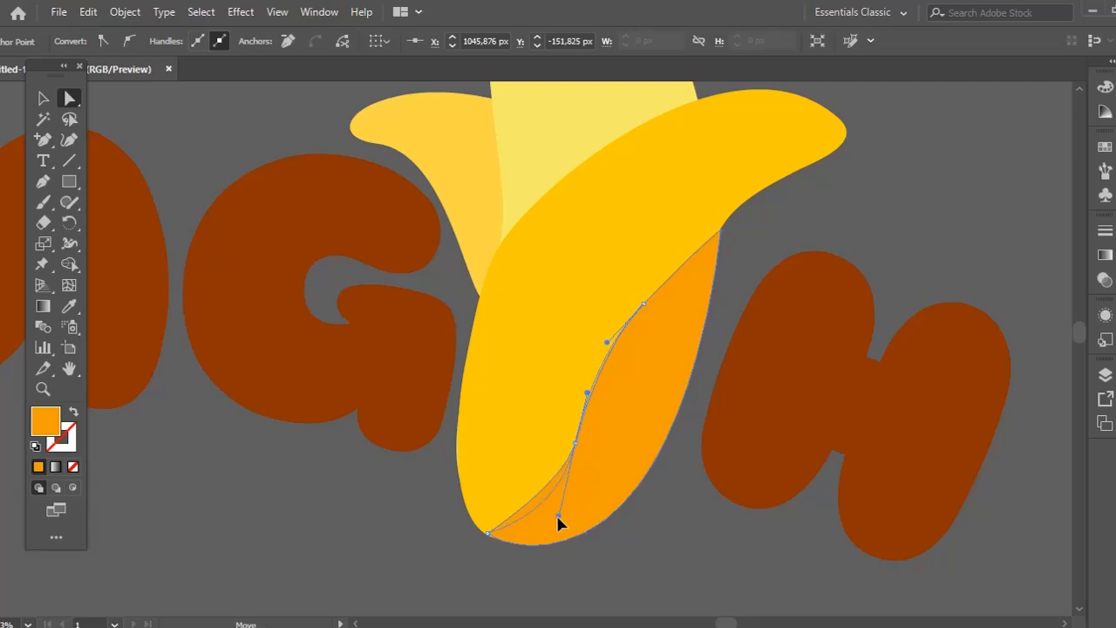
left_click_drag(607, 343, 598, 334)
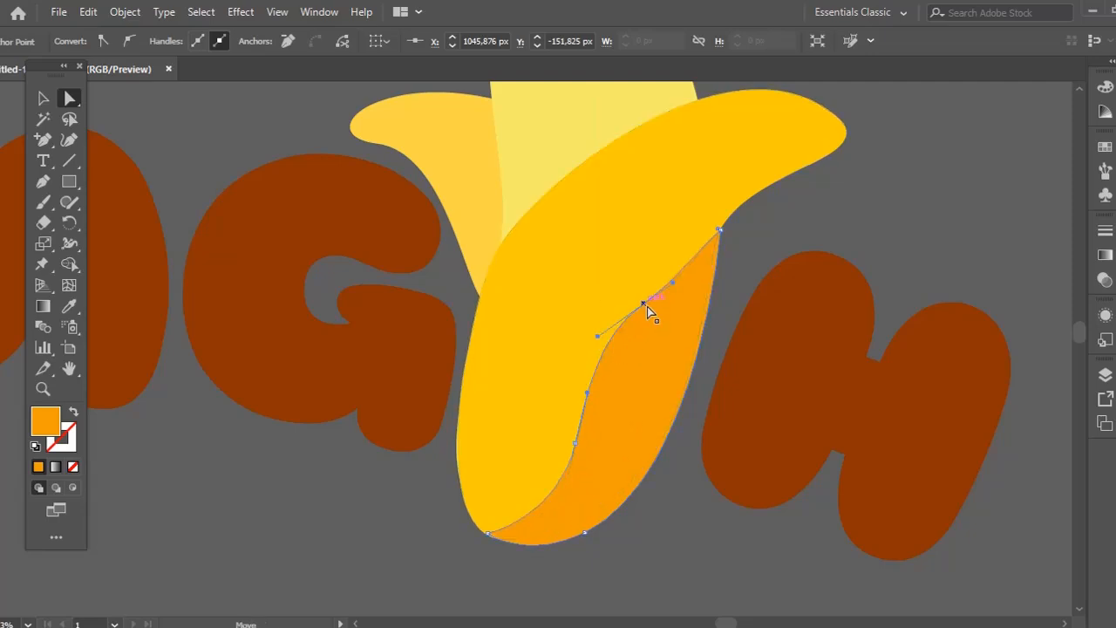
left_click_drag(646, 305, 638, 285)
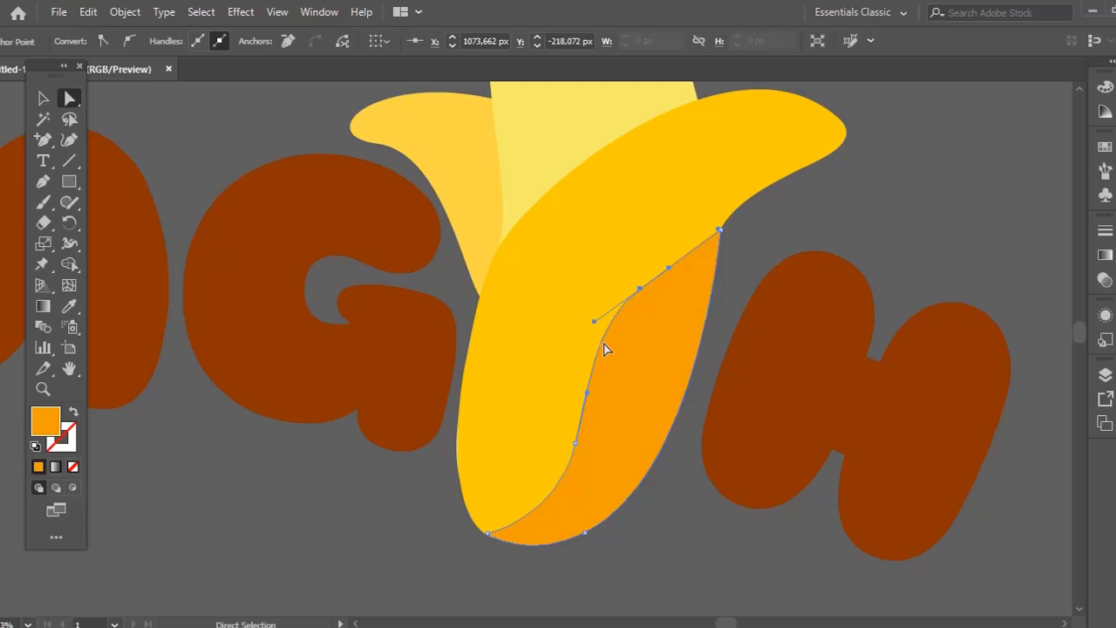
left_click_drag(594, 322, 590, 338)
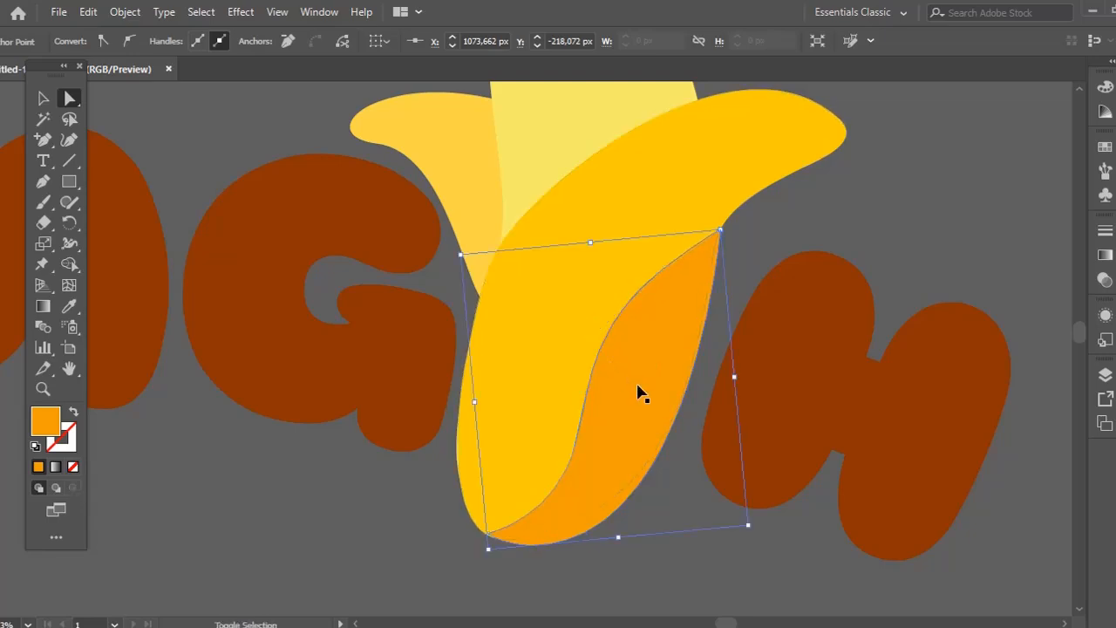
key("ctrl+shift+a")
Ungroup the expanded logo so the banana and letters are separate, and clear the selection
key("z")
left_click(652, 363, "alt")
left_click(650, 359, "alt")
left_click(641, 340, "alt")
left_click(641, 340, "alt")
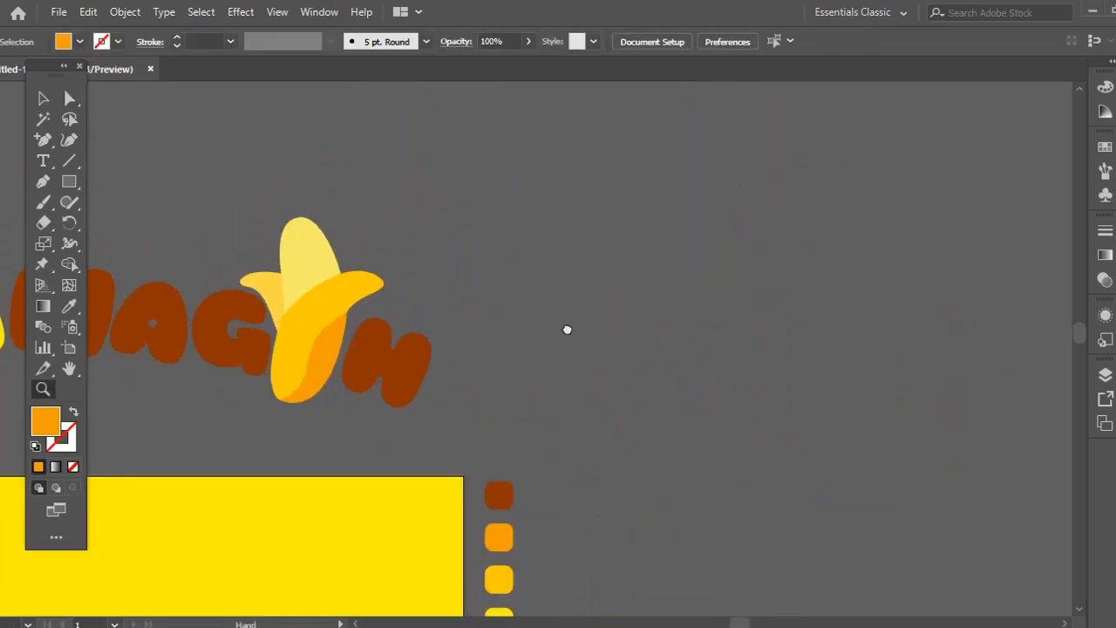
left_click_drag(567, 330, 837, 348)
key("v")
left_click(599, 338)
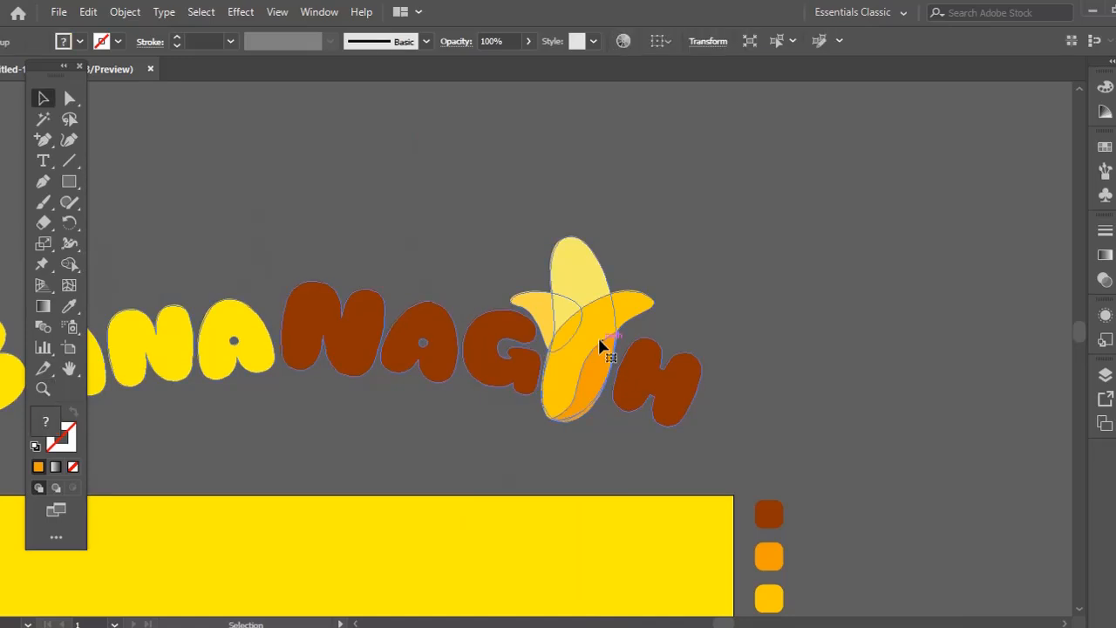
key("ctrl+a")
key("ctrl+shift+a")
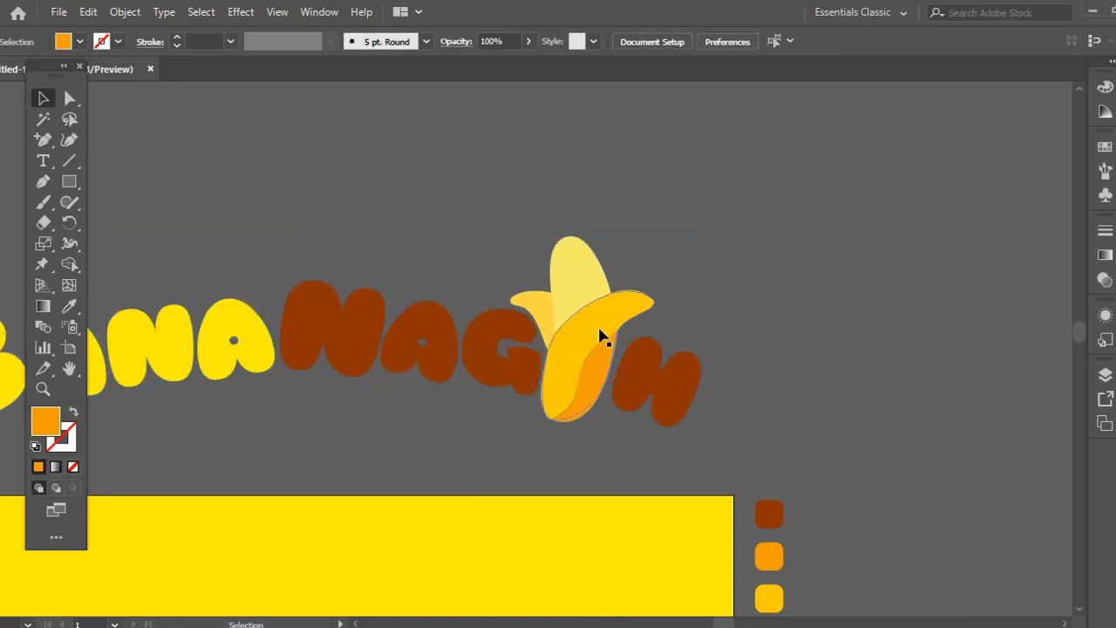
left_click(599, 329)
key("ctrl+shift+g")
key("ctrl+shift+a")
key("ctrl+shift+a")
Rotate the banana slightly clockwise and nudge it a little right between the G and H
left_click(567, 314)
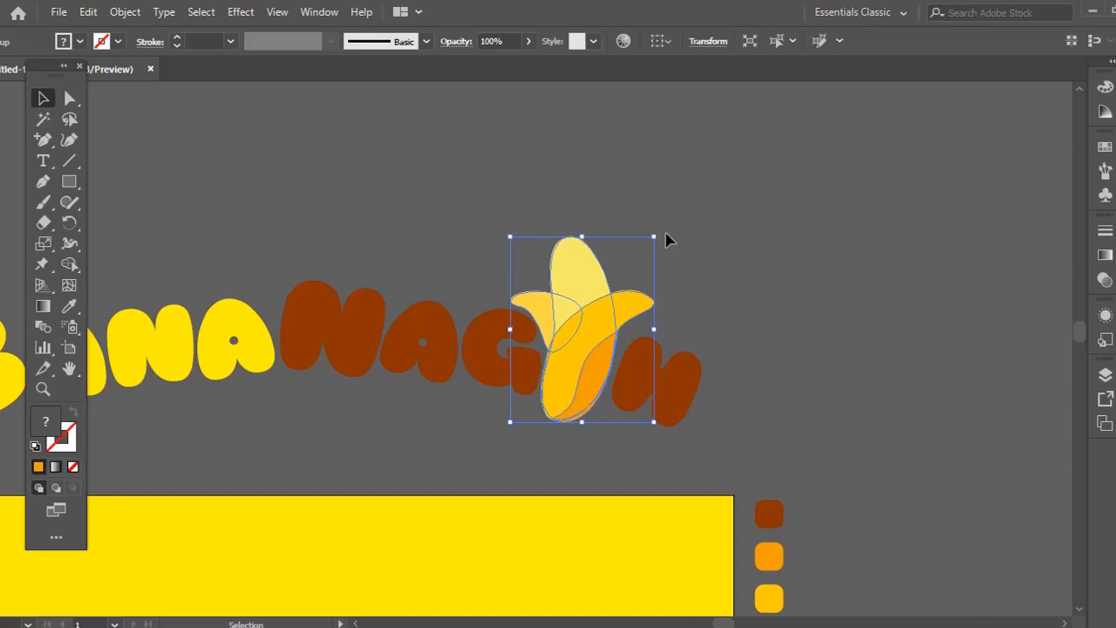
left_click_drag(664, 235, 670, 240)
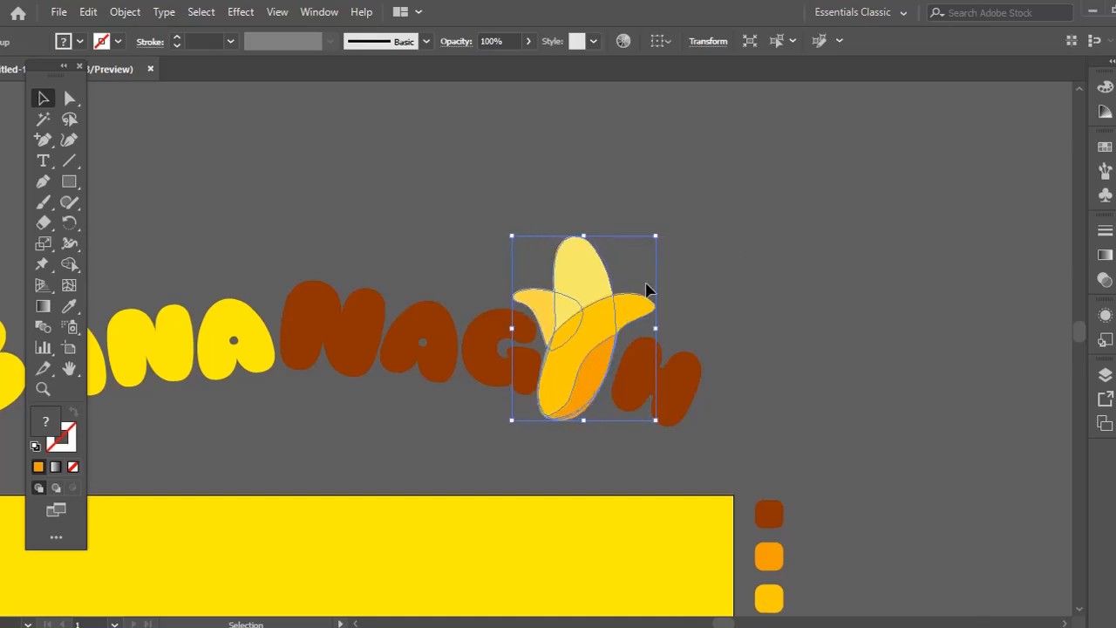
key("Right")
key("Right")
key("Right")
key("Right")
Select the whole logo with the banana and duplicate it directly above the original
key("space")
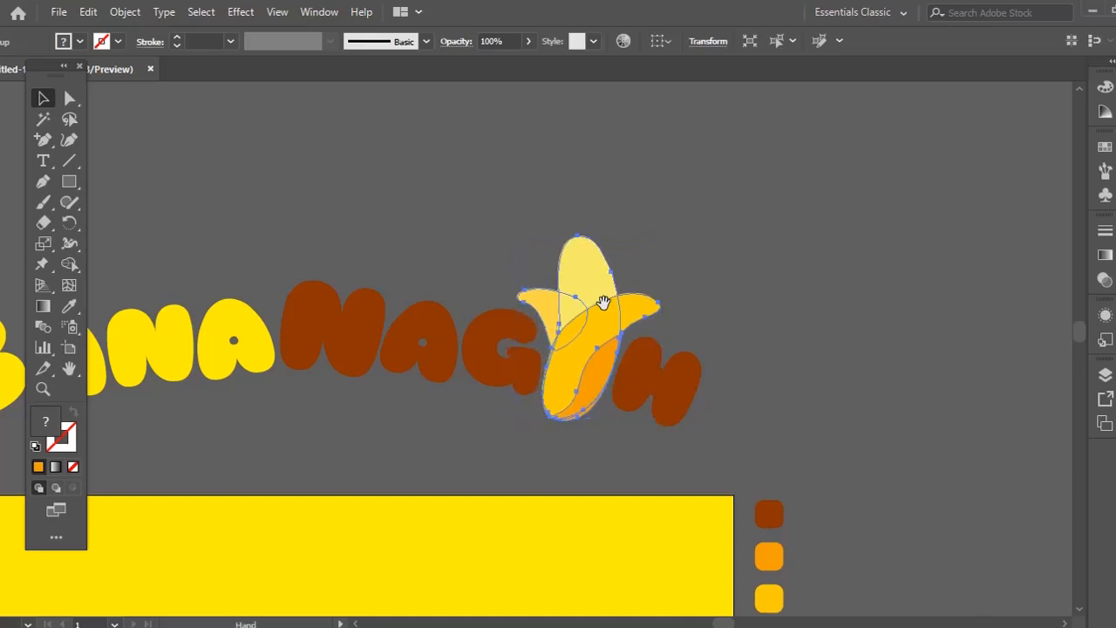
left_click_drag(359, 365, 617, 293)
key("z")
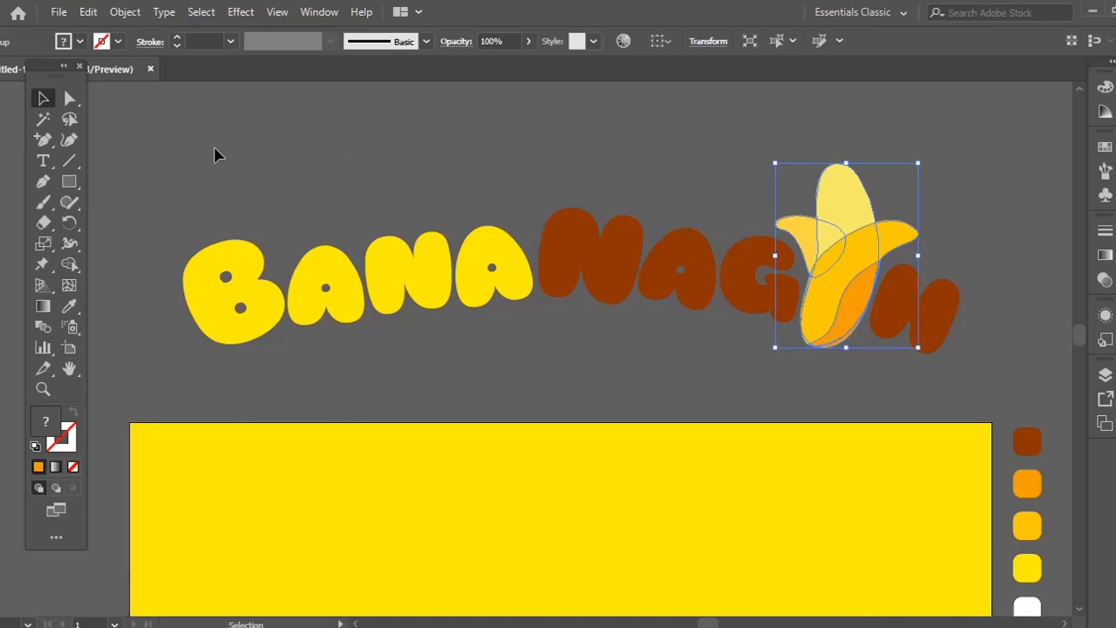
left_click_drag(178, 131, 969, 384)
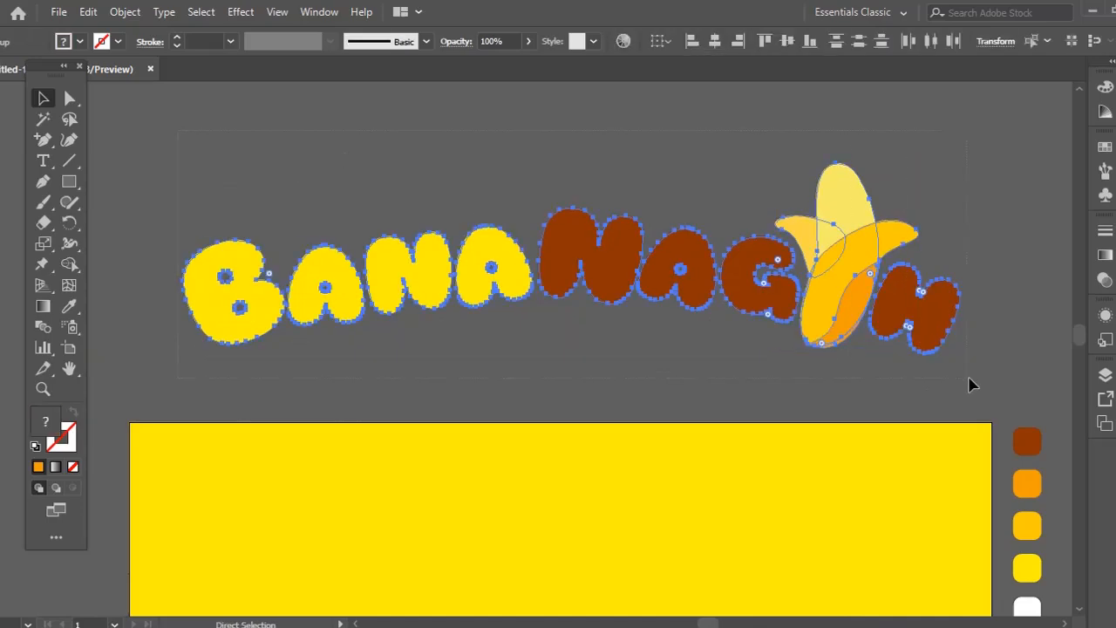
left_click_drag(852, 361, 817, 279)
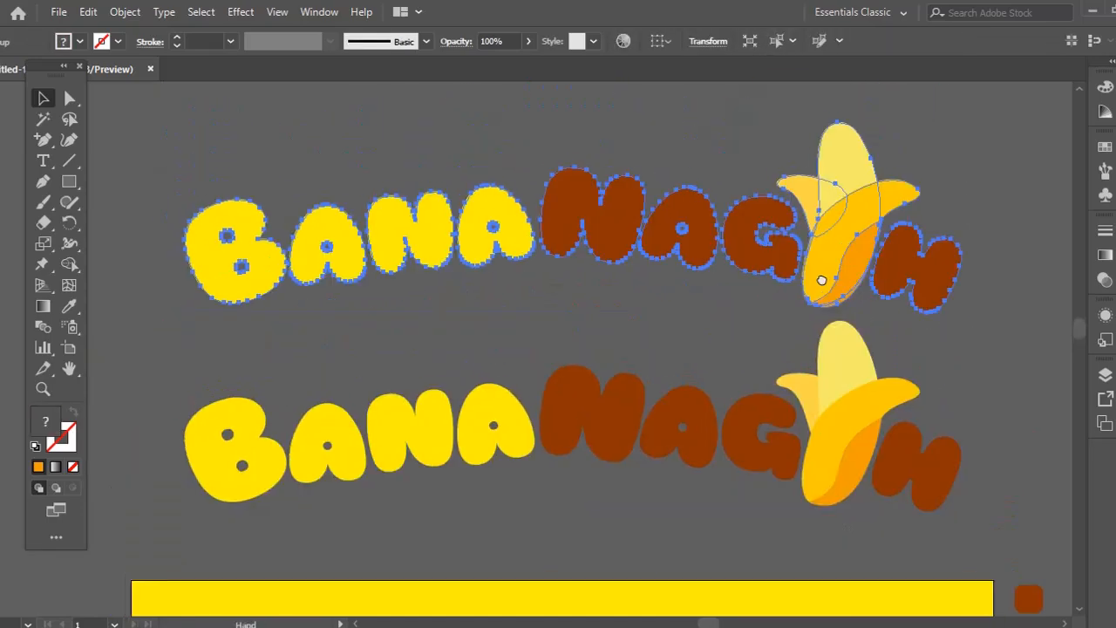
Fill all letters and banana shapes of the upper logo copy with white
left_click(118, 13)
left_click(218, 191)
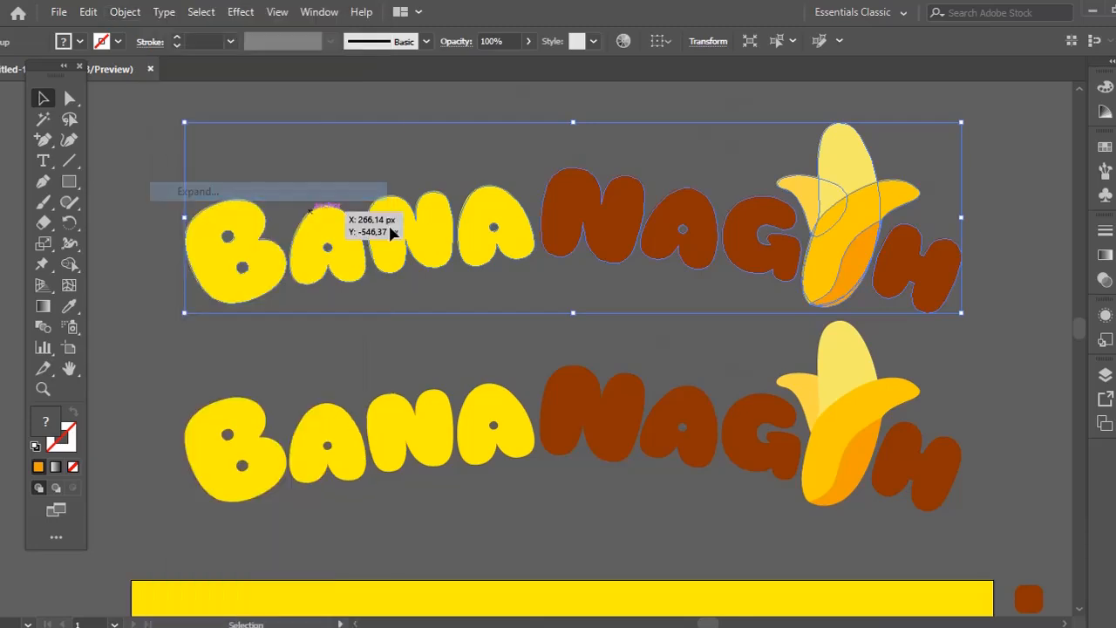
double_click(49, 424)
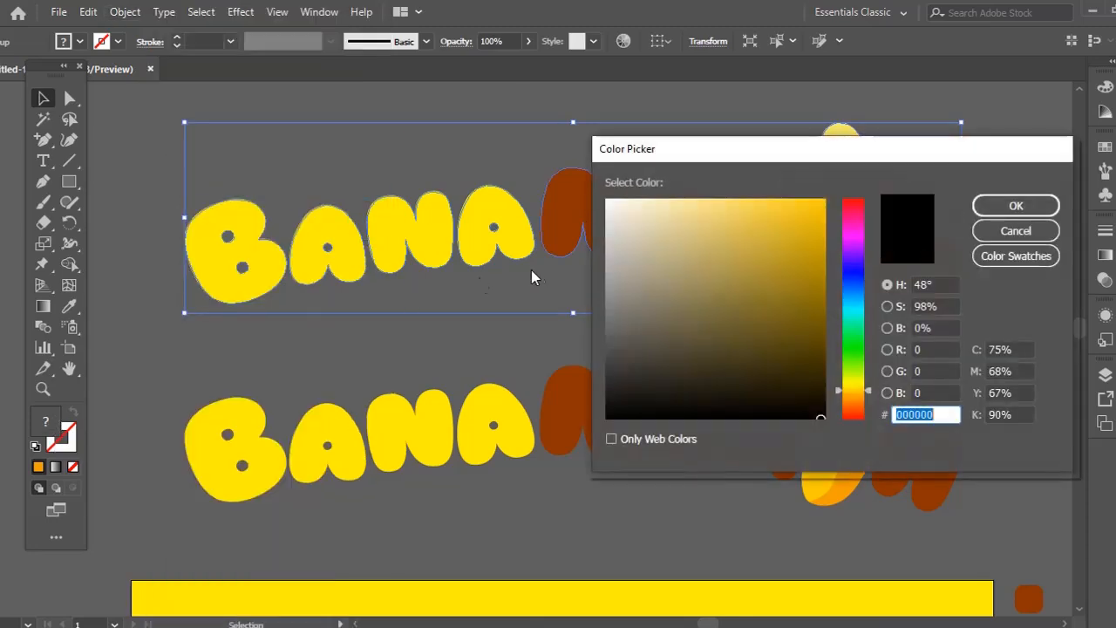
left_click(605, 200)
left_click(1037, 207)
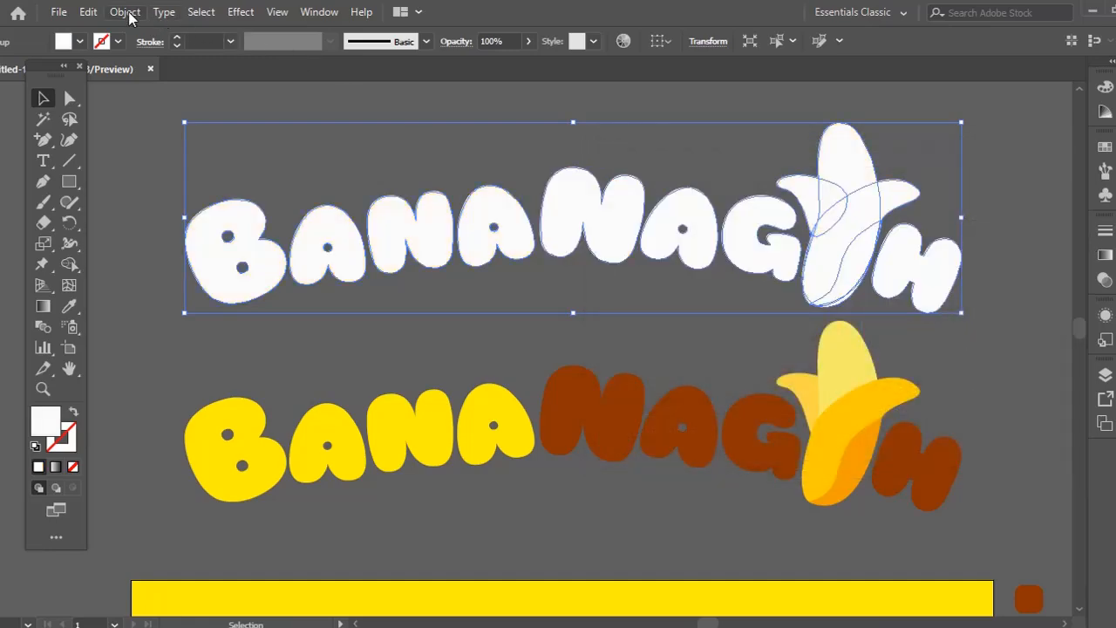
Unite the overlapping shapes of the white logo copy with Pathfinder
left_click(318, 12)
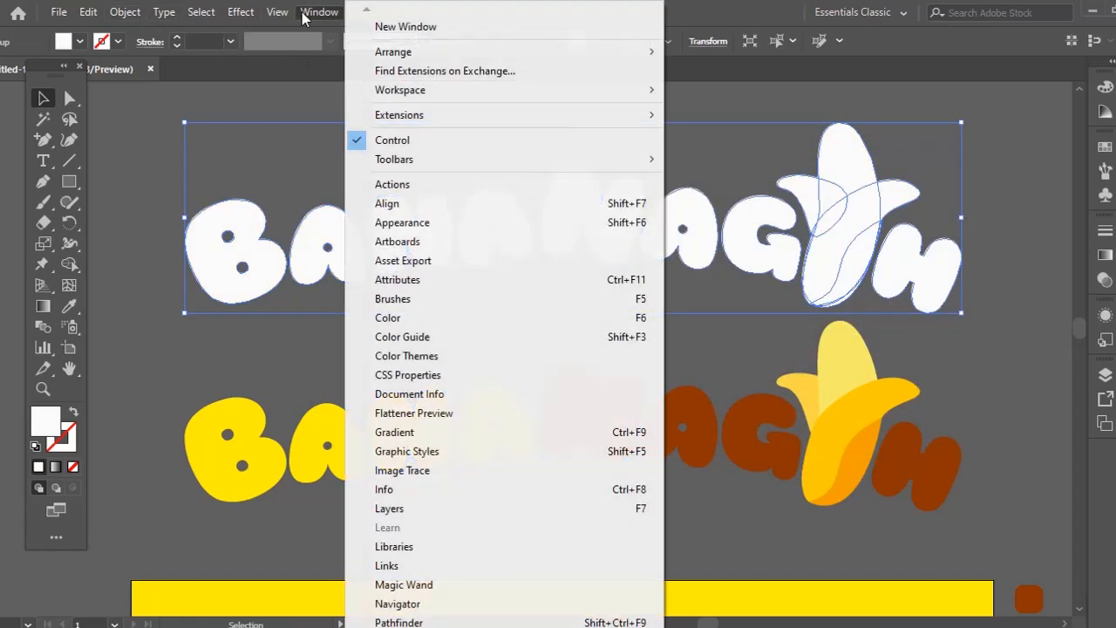
left_click(392, 622)
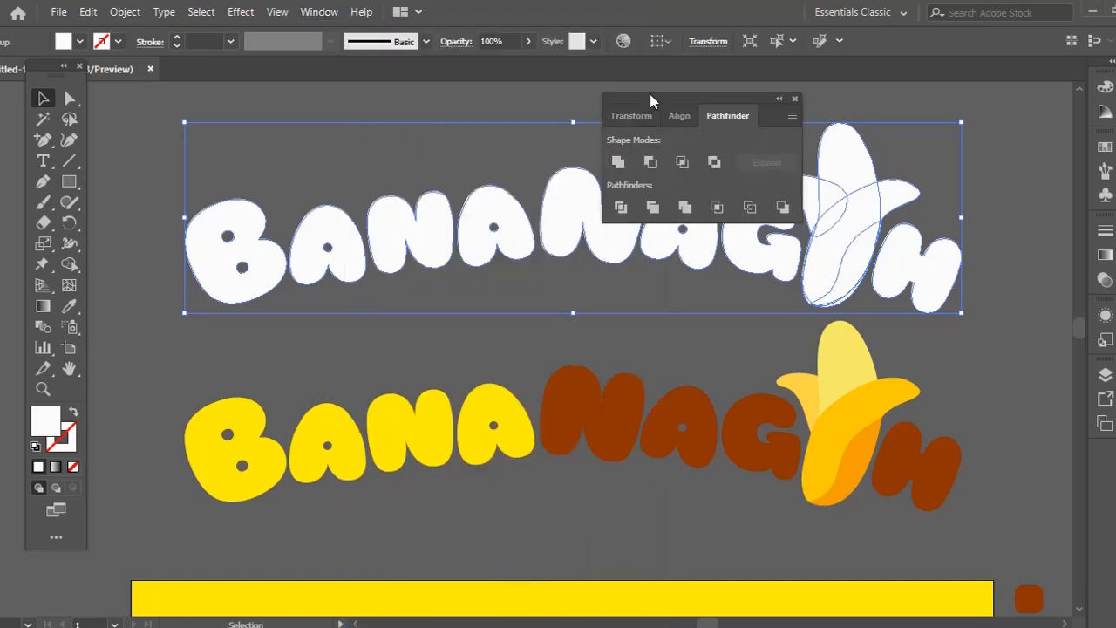
left_click_drag(649, 93, 658, 415)
left_click(586, 382)
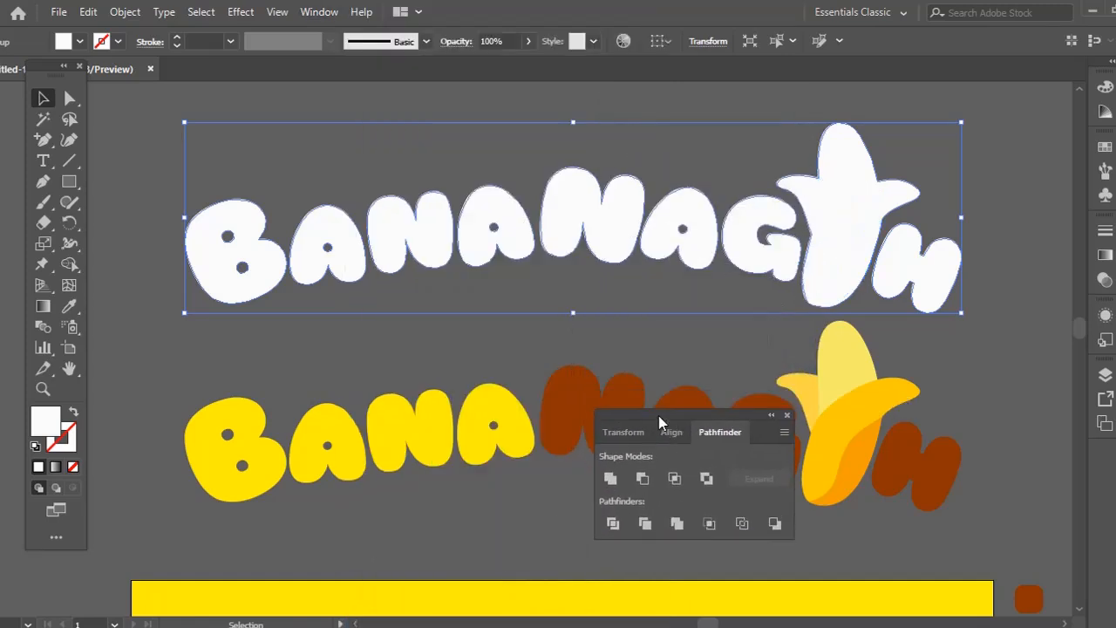
Offset the white logo copy's path by 20 px with Miter joins and unite the result into one backing shape
left_click(135, 16)
mouse_move(220, 401)
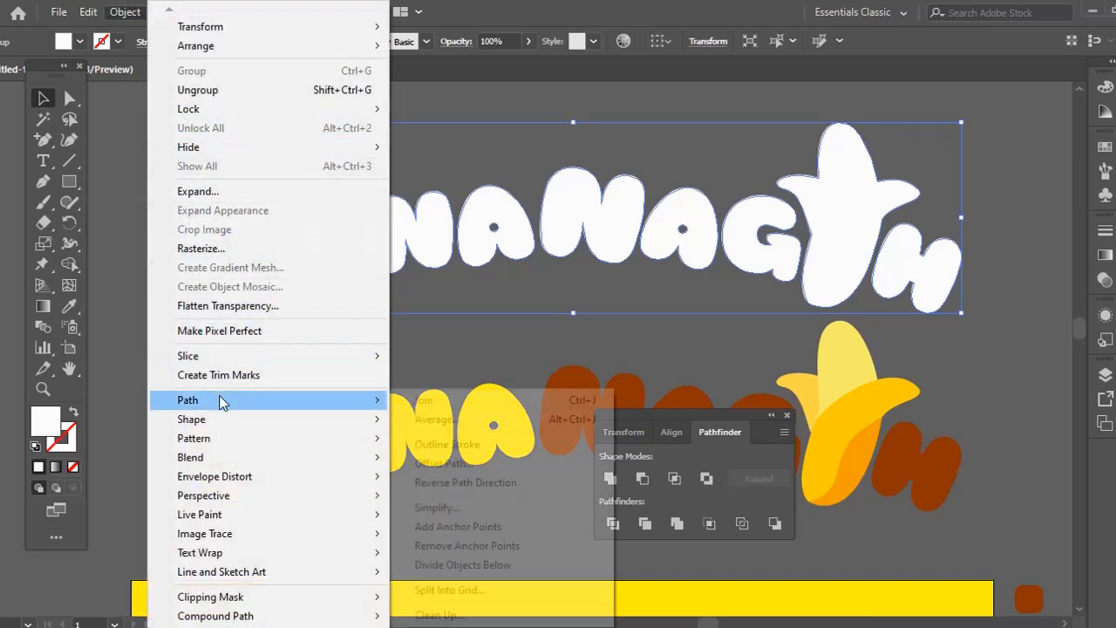
left_click(450, 463)
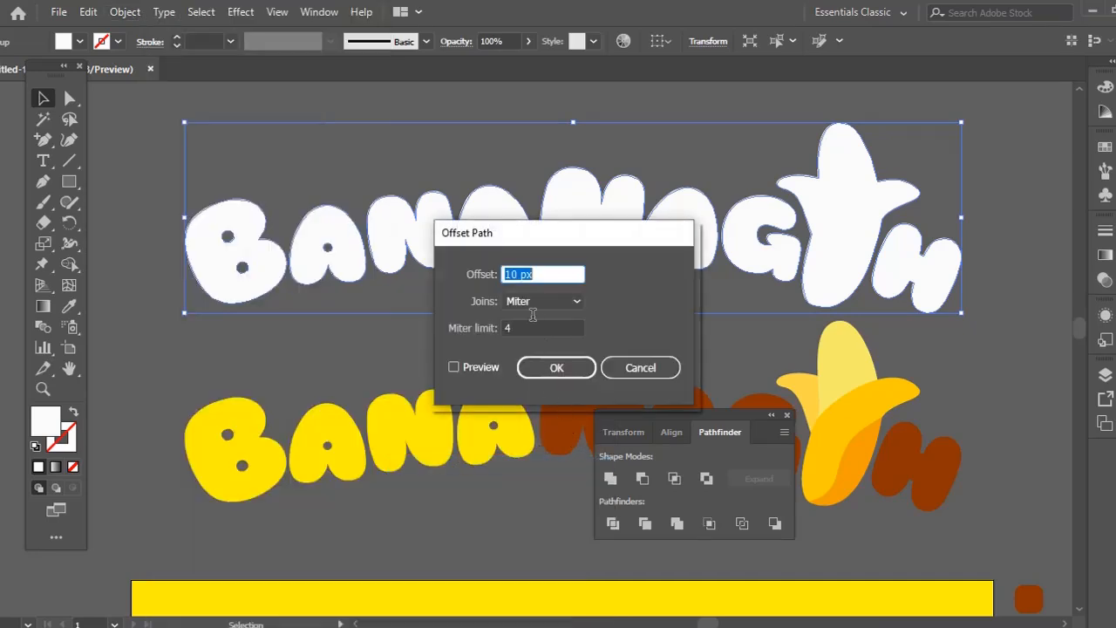
type("20")
left_click(453, 367)
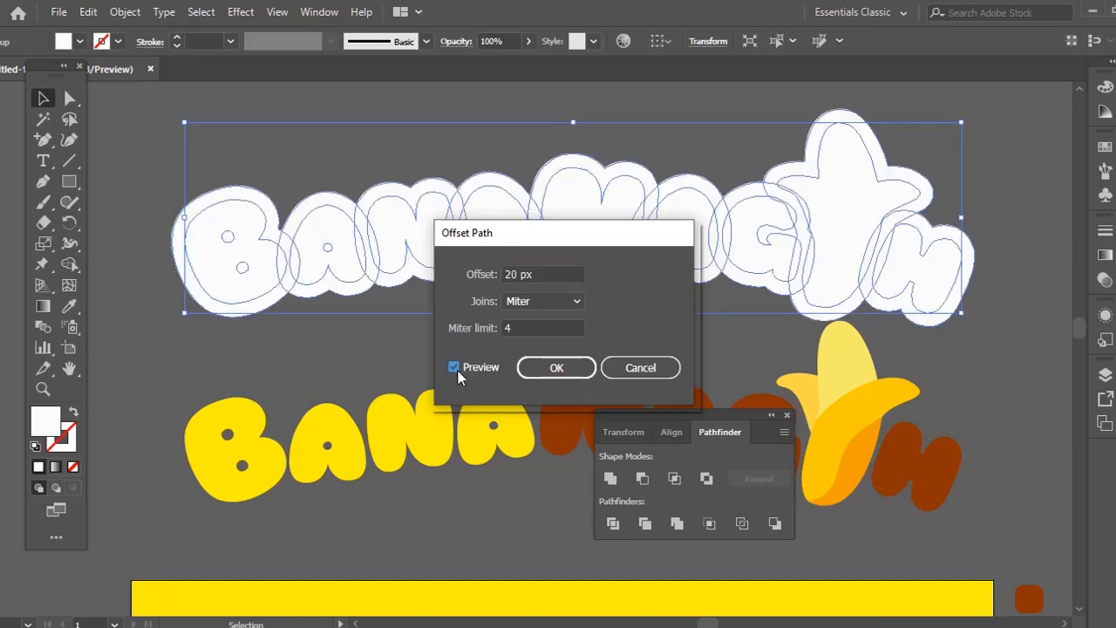
left_click(553, 369)
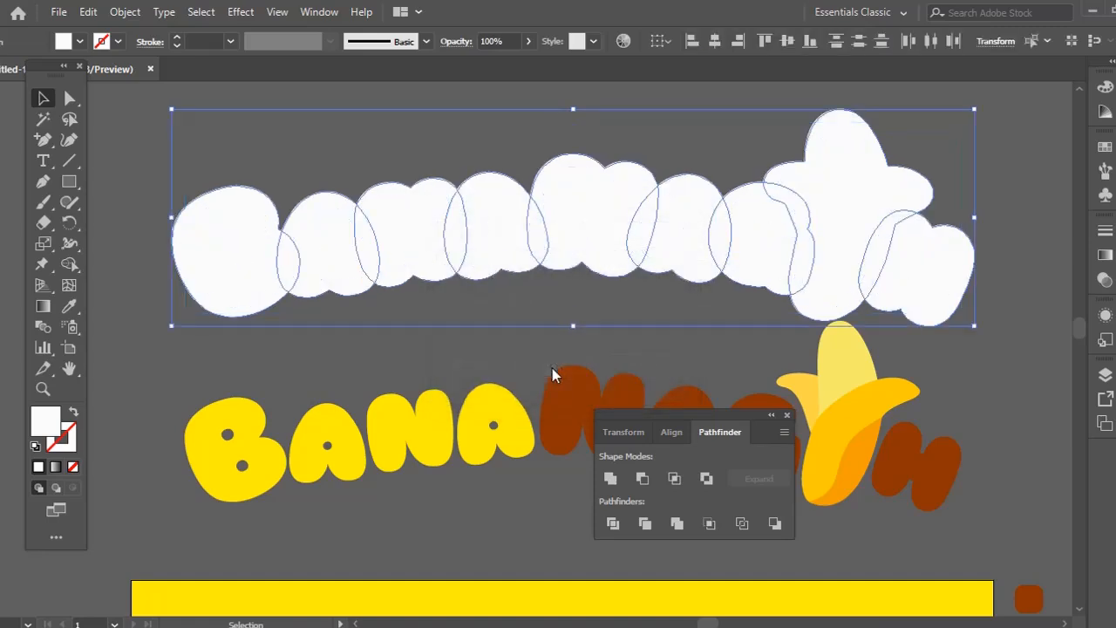
left_click(610, 478)
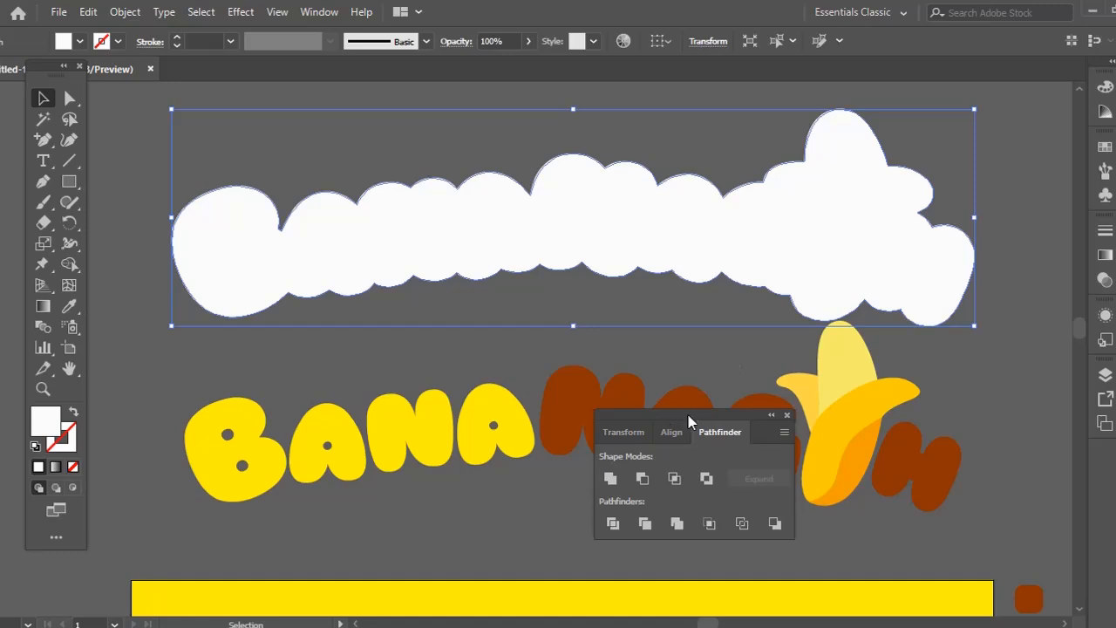
Place the coloured logo over the white backing shape, nudge it slightly upward to centre it, and deselect
left_click_drag(689, 422, 847, 507)
left_click(715, 429)
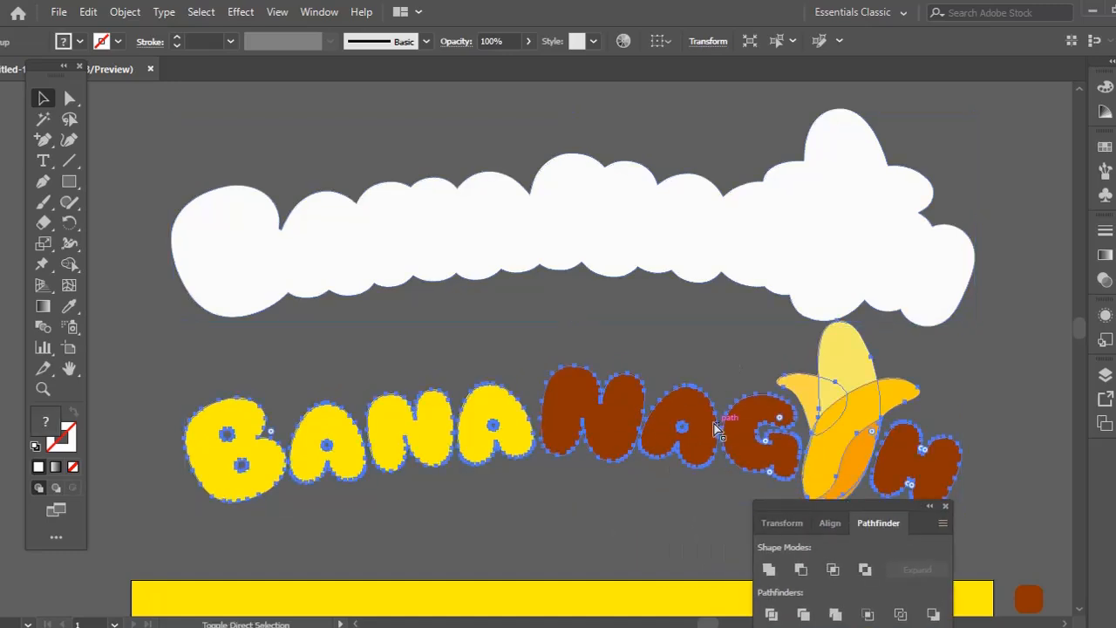
left_click_drag(687, 447, 673, 248)
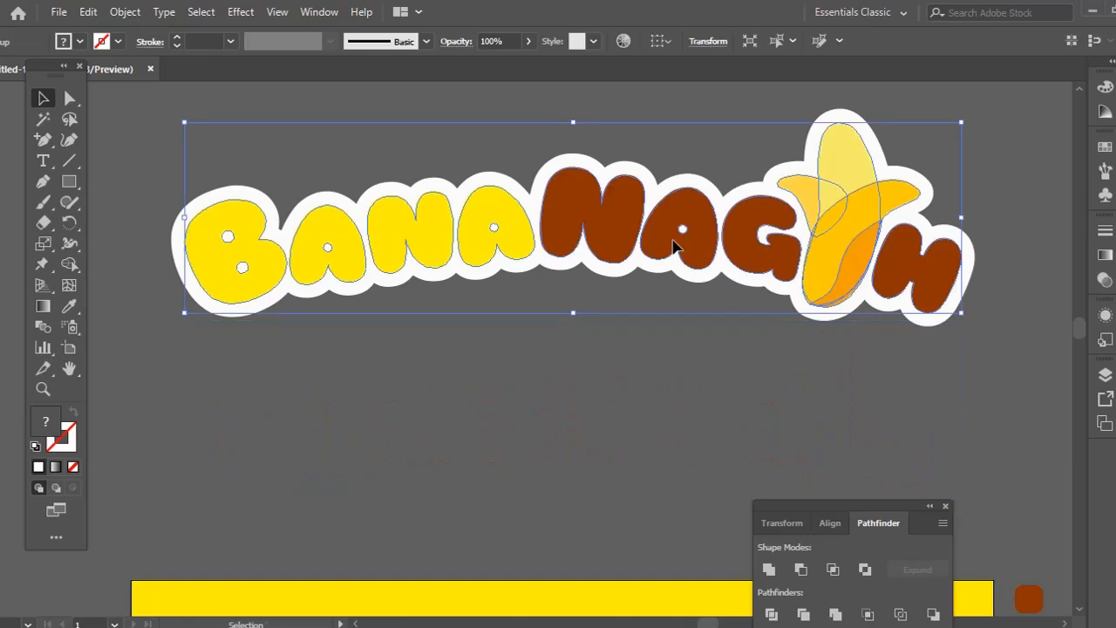
key("Down")
key("Down")
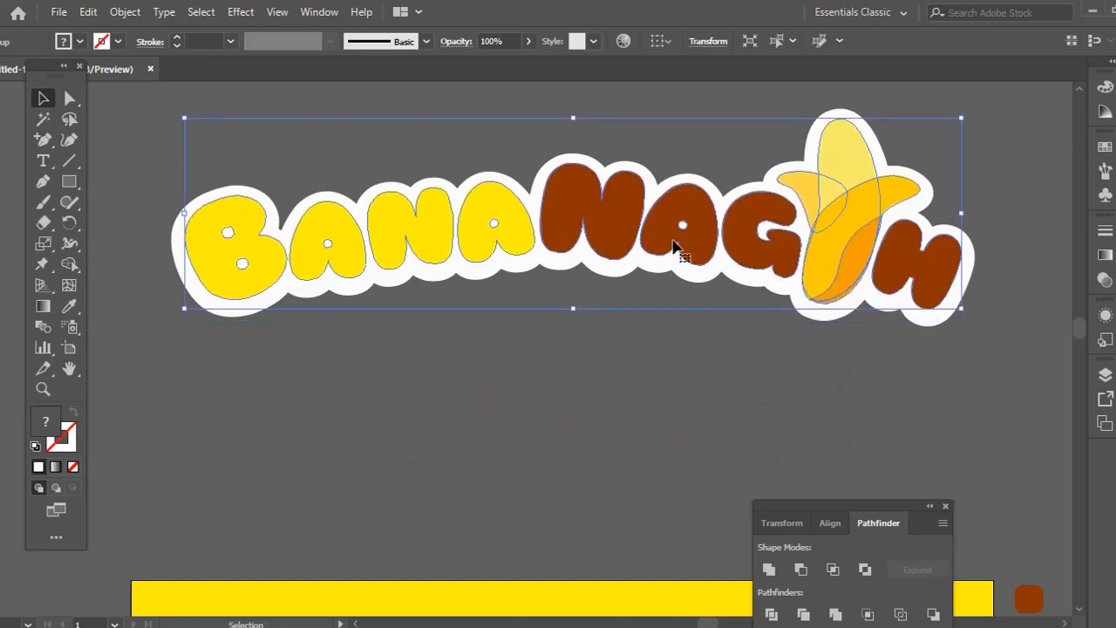
key("Up")
left_click(614, 360)
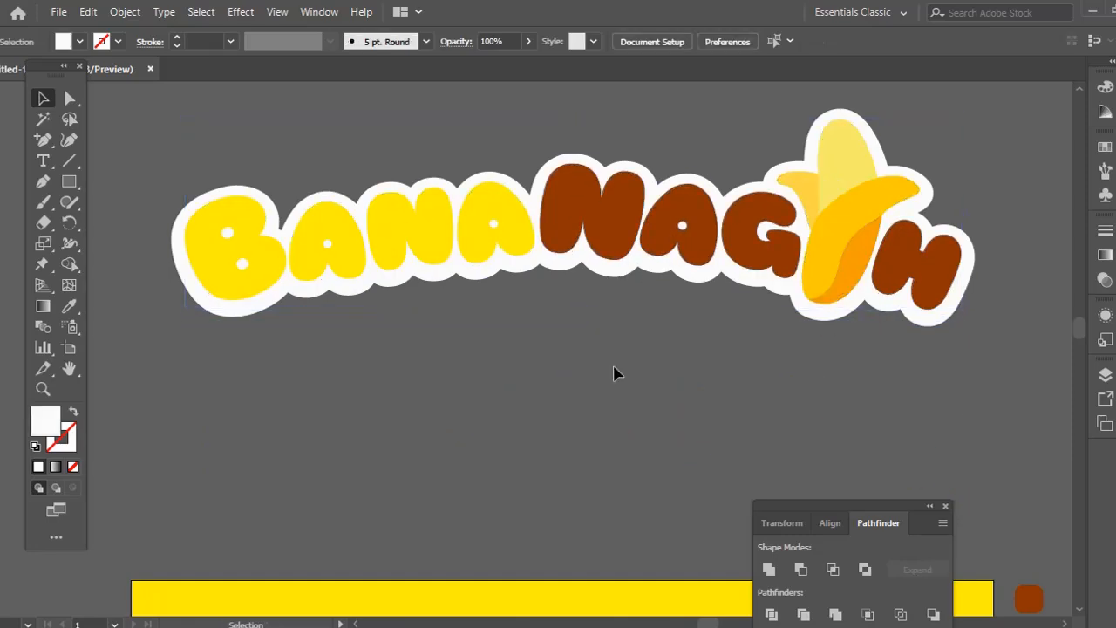
Group the coloured logo with its white backing shape and place the group on the yellow artboard
key("ctrl+minus")
key("ctrl+minus")
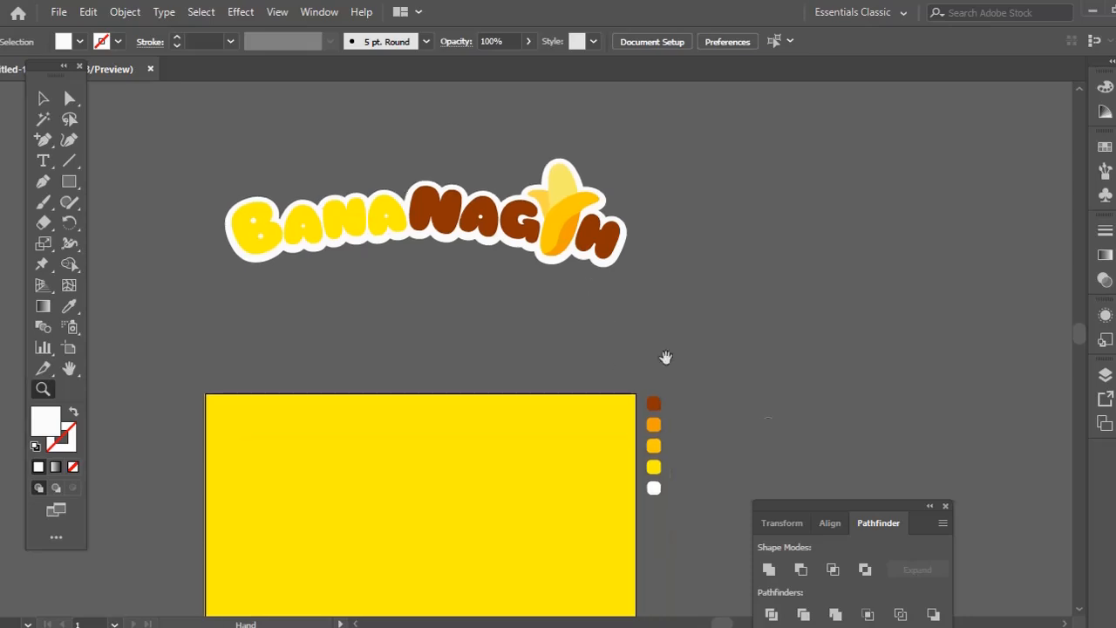
left_click_drag(802, 502, 852, 491)
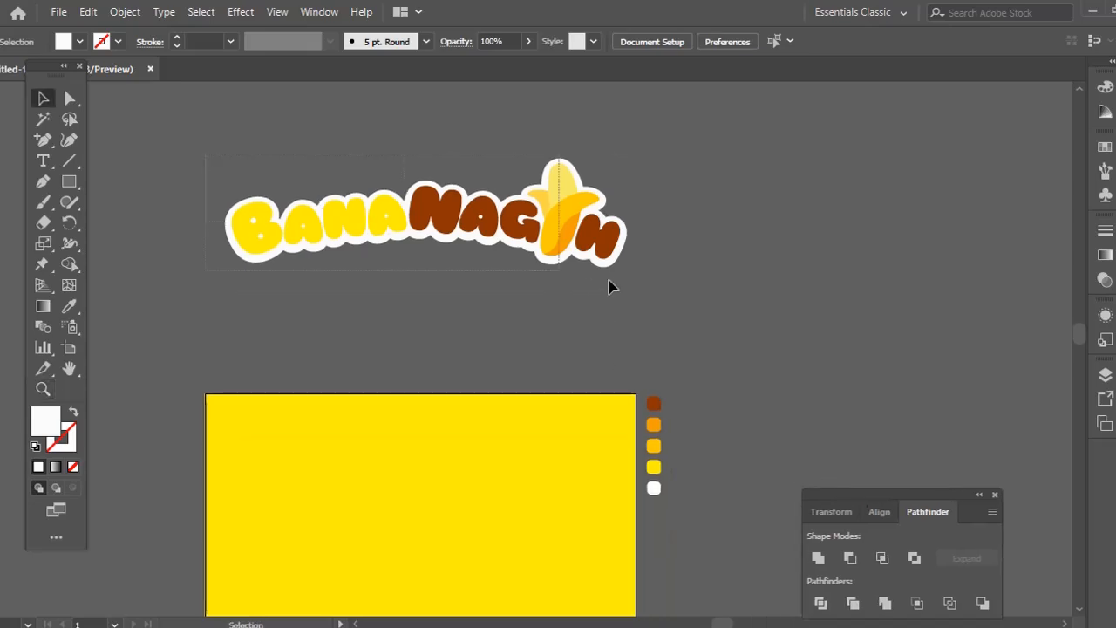
left_click_drag(650, 291, 652, 293)
key("ctrl+g")
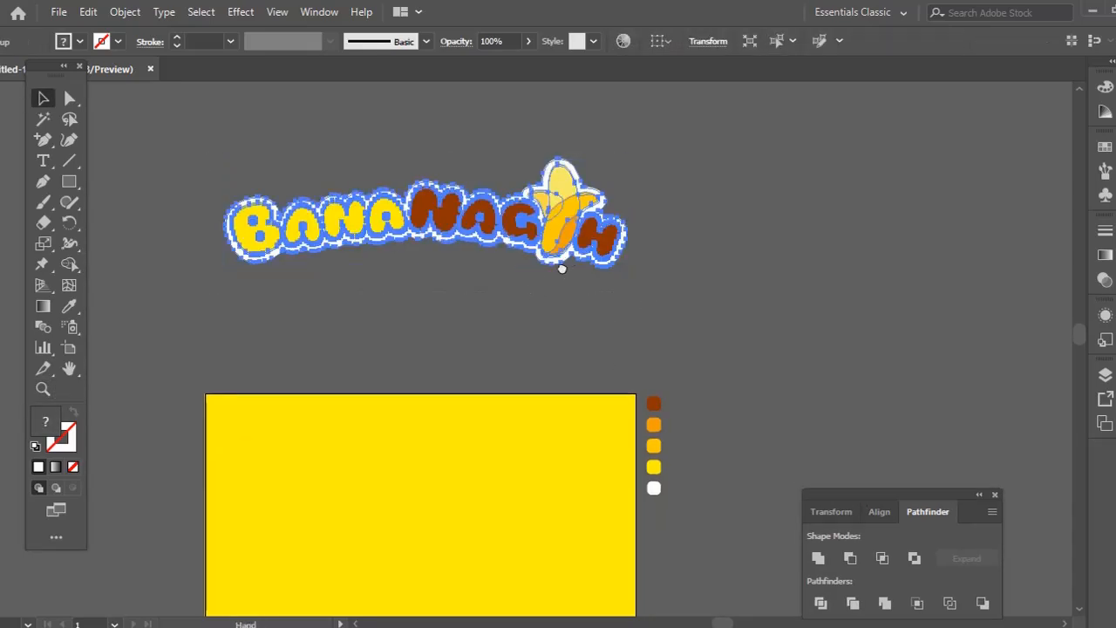
left_click_drag(560, 264, 585, 514, "space")
key("z")
left_click(552, 466)
left_click(552, 380)
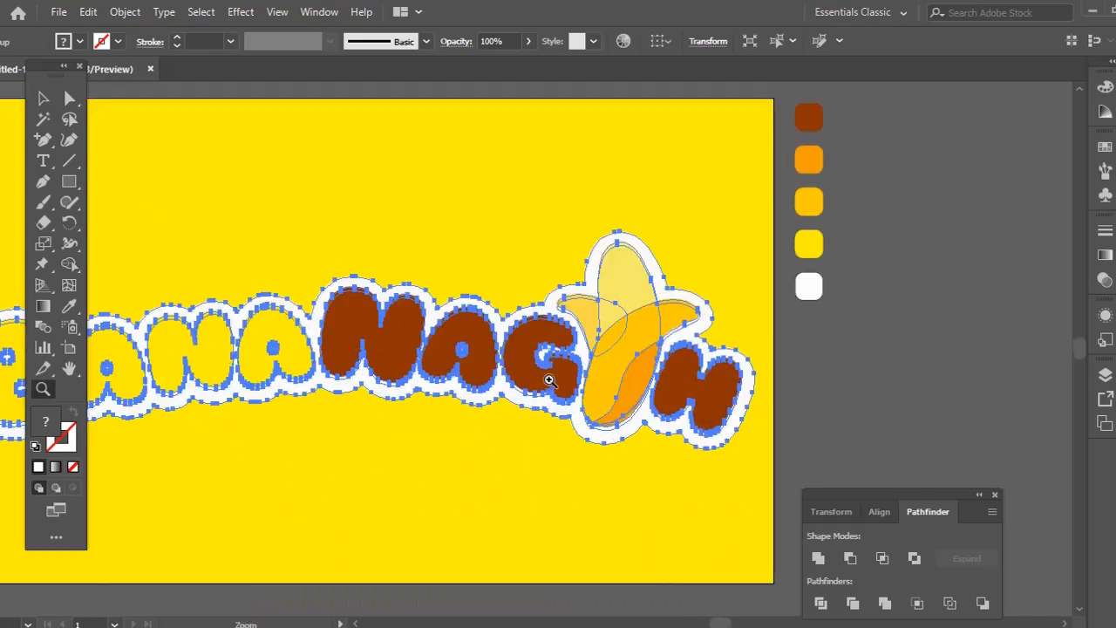
left_click_drag(556, 375, 608, 349, "space")
key("ctrl+0")
key("v")
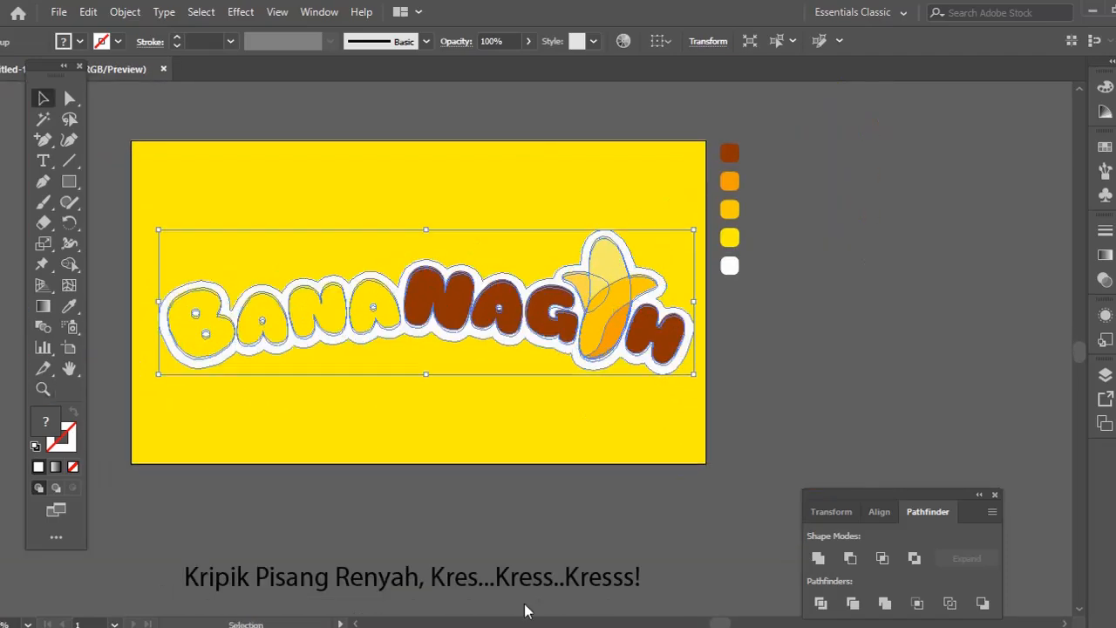
Move the tagline onto the artboard beneath the logo, then shift the logo slightly upward to widen the gap
left_click_drag(525, 588, 553, 401)
key("z")
left_click(504, 376)
left_click(544, 379, "alt")
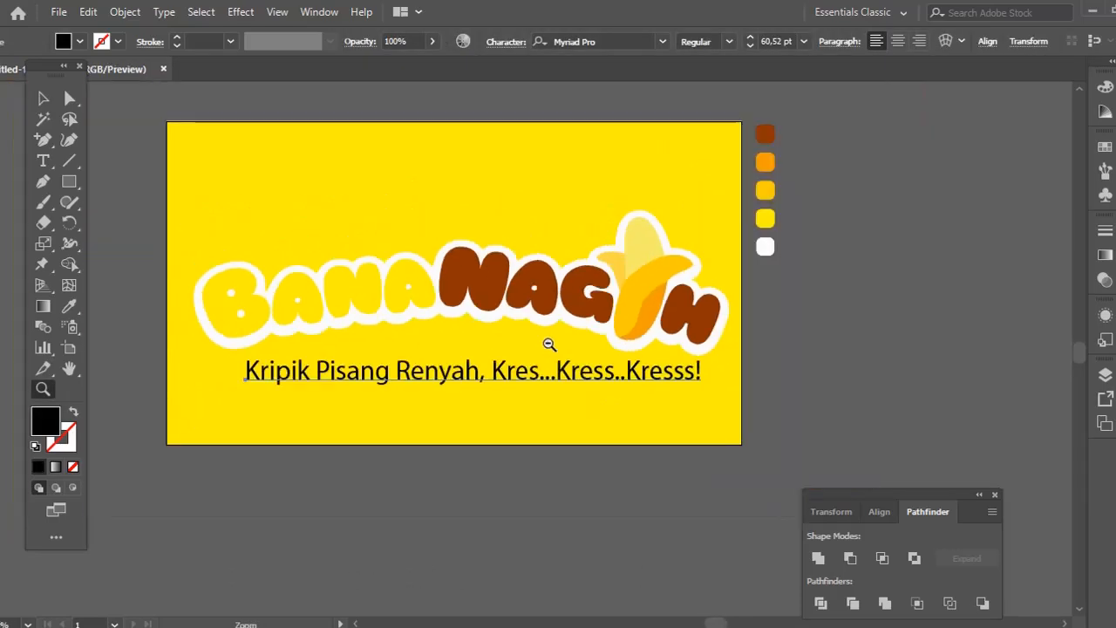
key("v")
left_click(556, 336)
left_click_drag(556, 336, 557, 312)
left_click(342, 372)
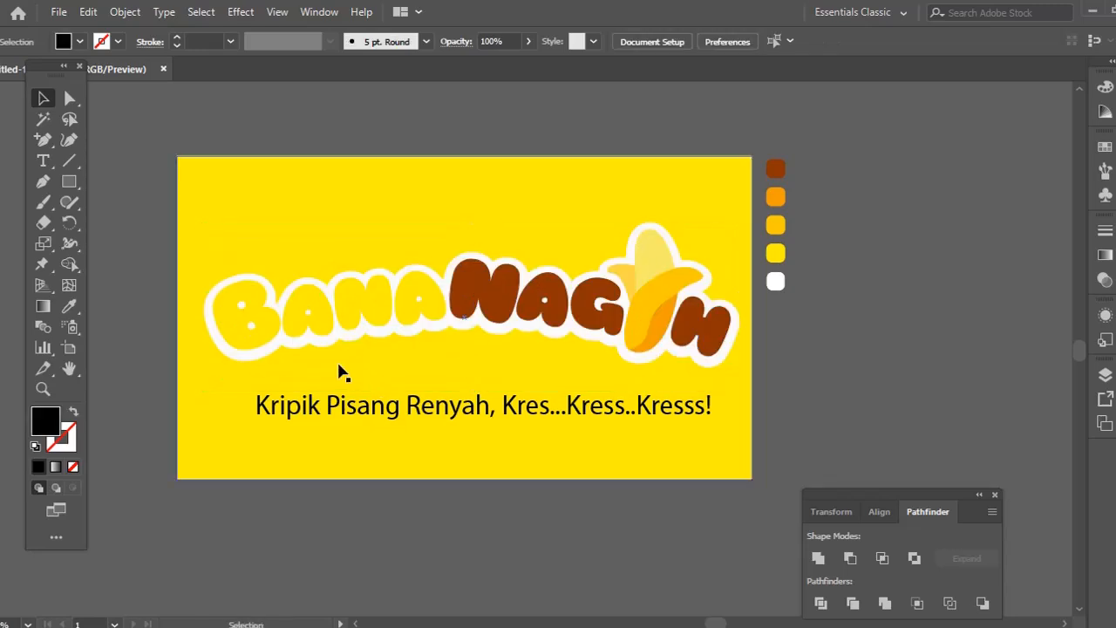
Recolour the four BANA letters with the amber swatch from the palette beside the artboard
left_click(266, 327)
left_click(417, 297, "shift")
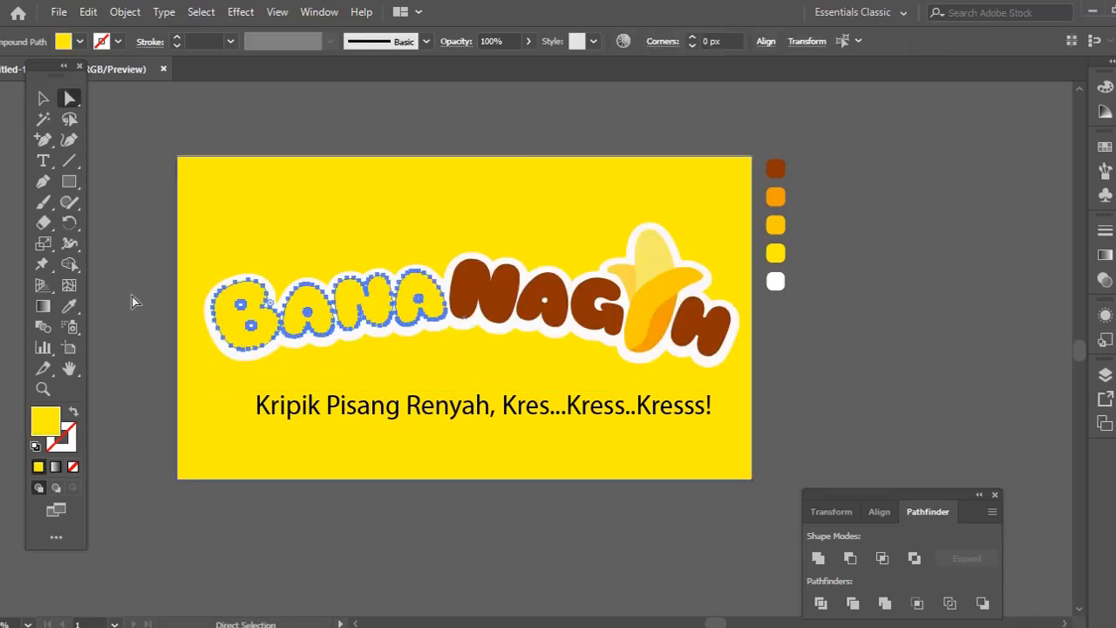
left_click(70, 308)
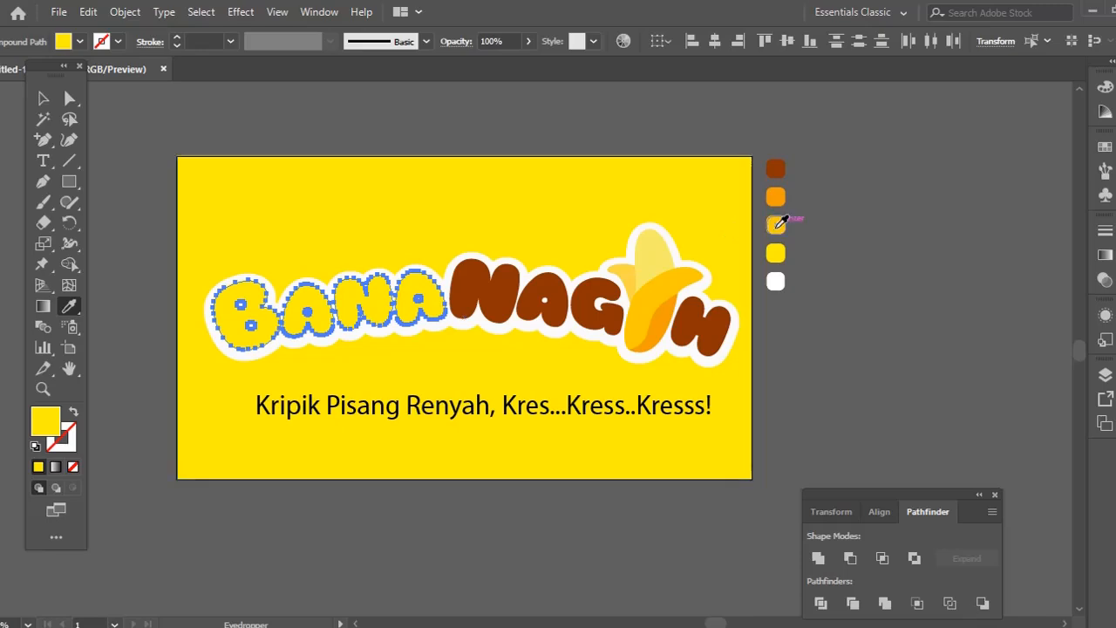
left_click(775, 224)
left_click(611, 152, "ctrl")
Colour the tagline with the brown of the NAG letters and set its font to Dubai Medium
key("a")
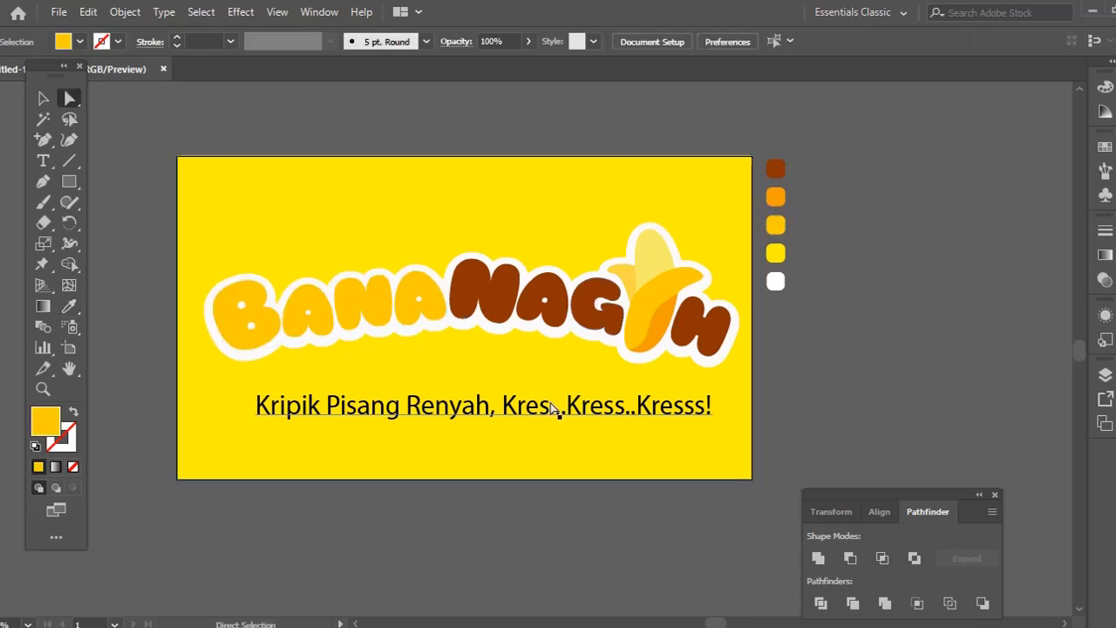
left_click(567, 407)
key("i")
left_click(595, 301)
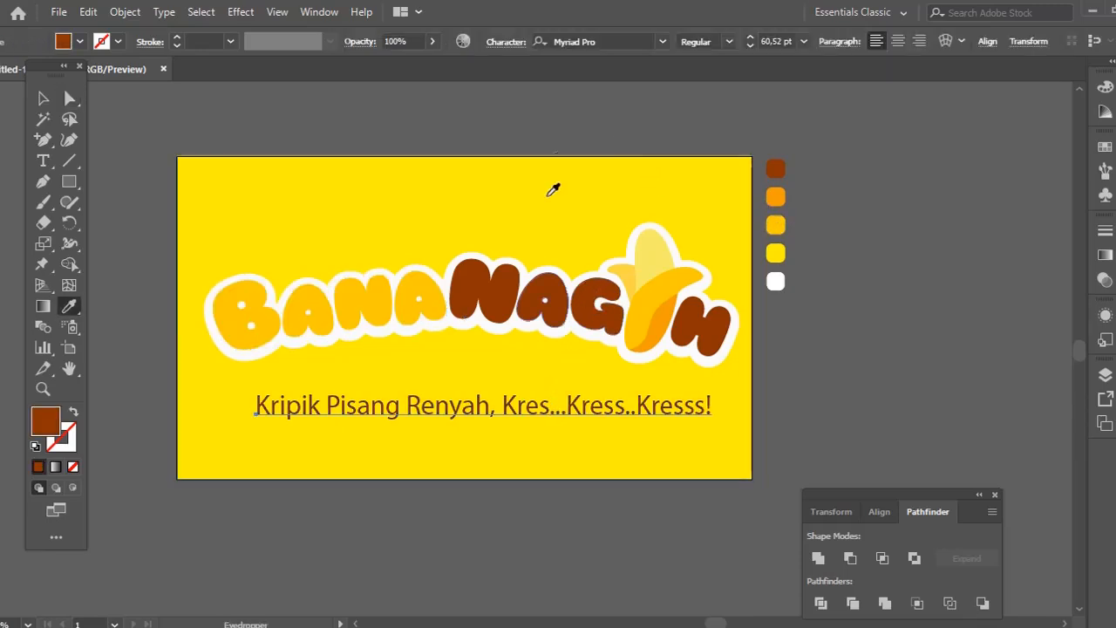
left_click(604, 41)
type("duba")
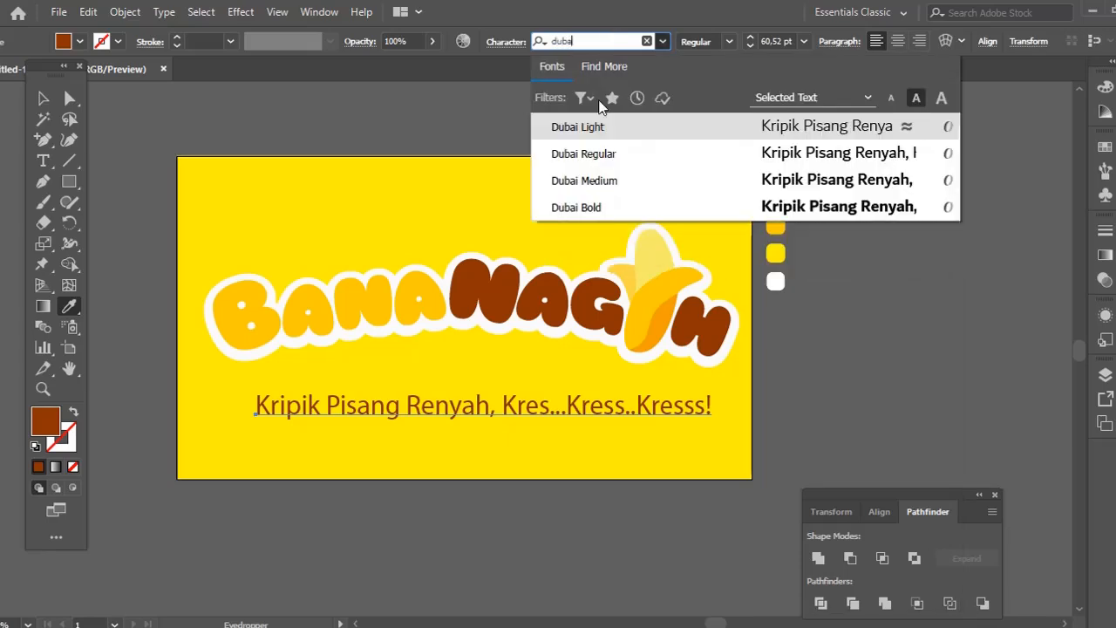
left_click(593, 193)
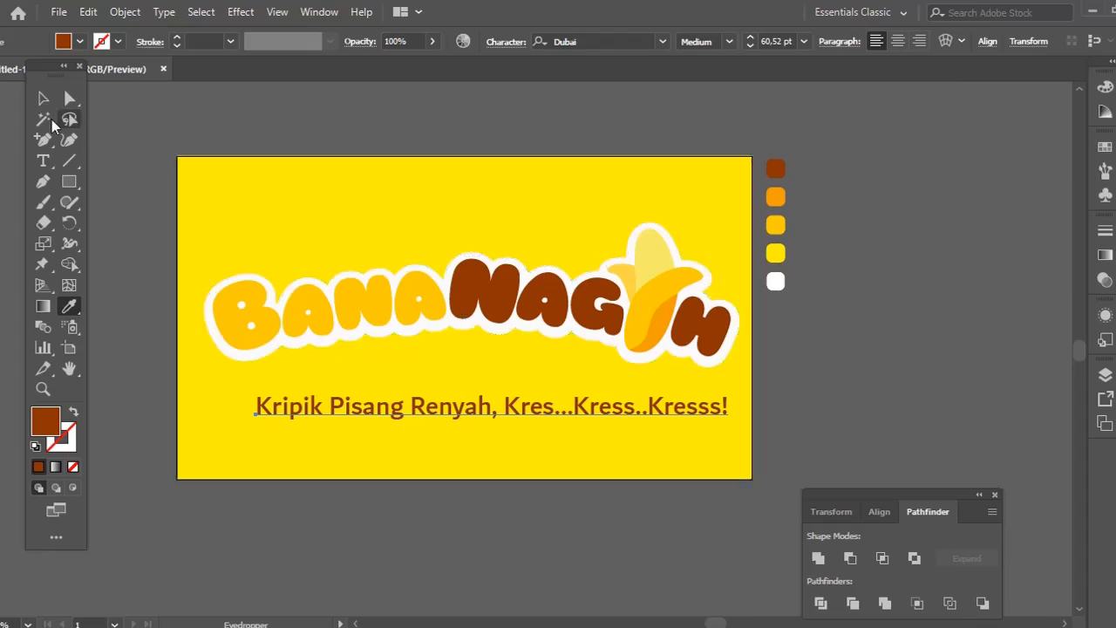
Move the tagline lower and draw an arched path without fill between it and the logo, following the logo's curve
left_click(42, 97)
left_click_drag(524, 403, 466, 441)
key("z")
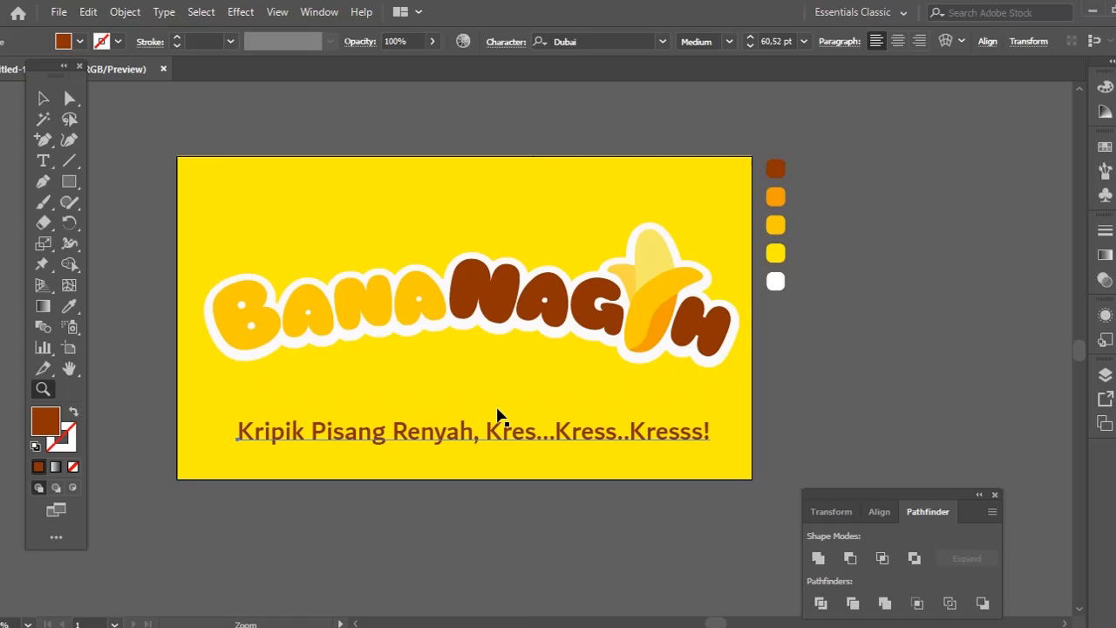
left_click(498, 416)
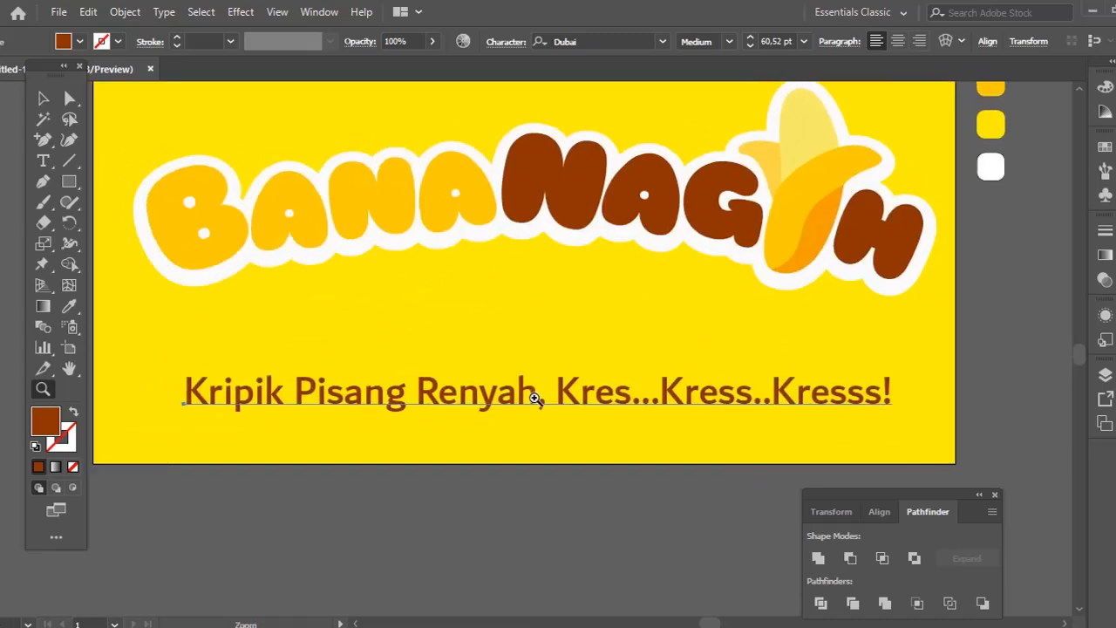
key("p")
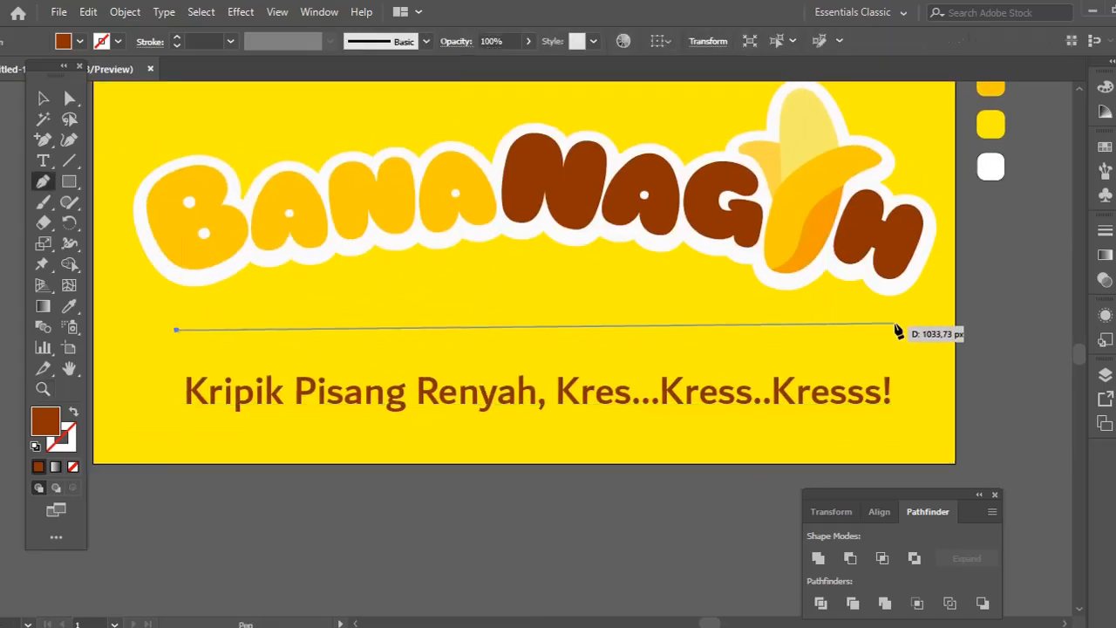
left_click_drag(902, 326, 1063, 410)
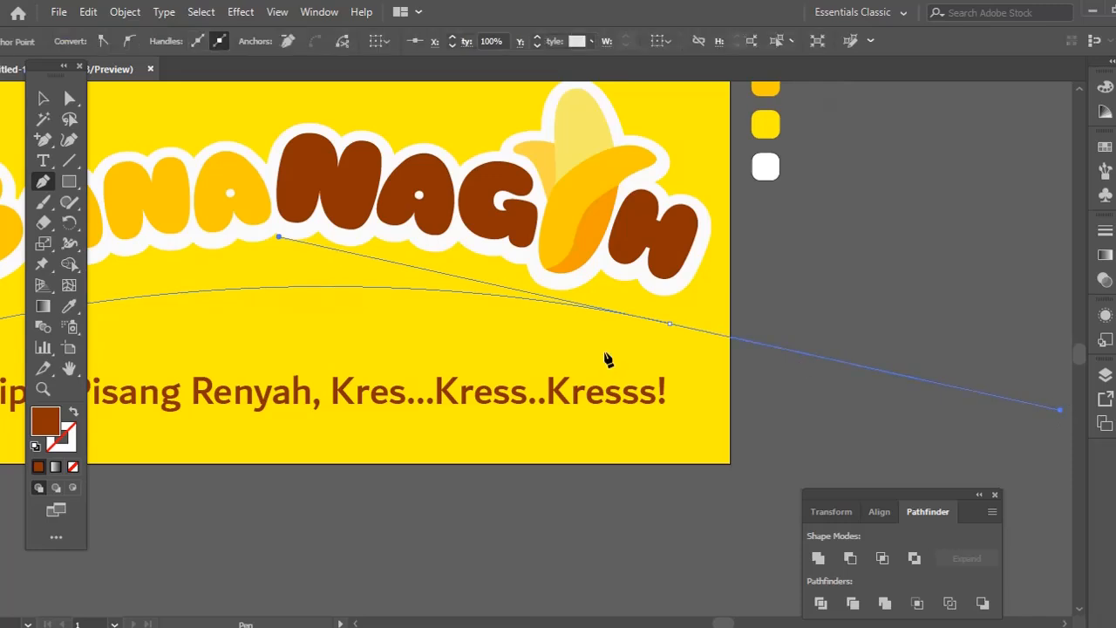
key("space")
left_click_drag(602, 356, 843, 334)
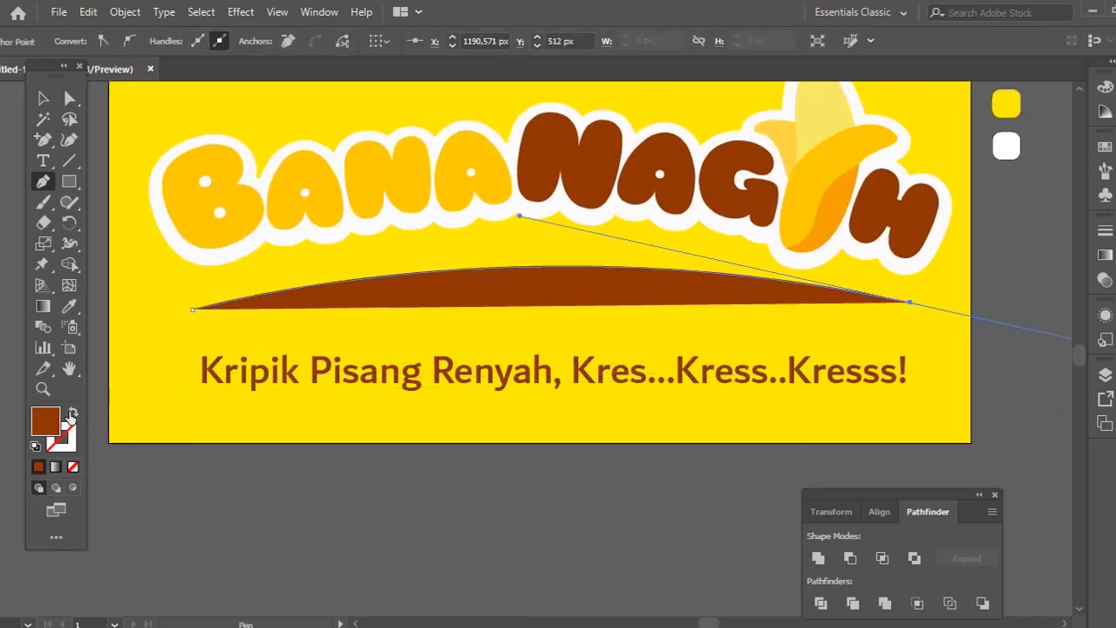
left_click(73, 467)
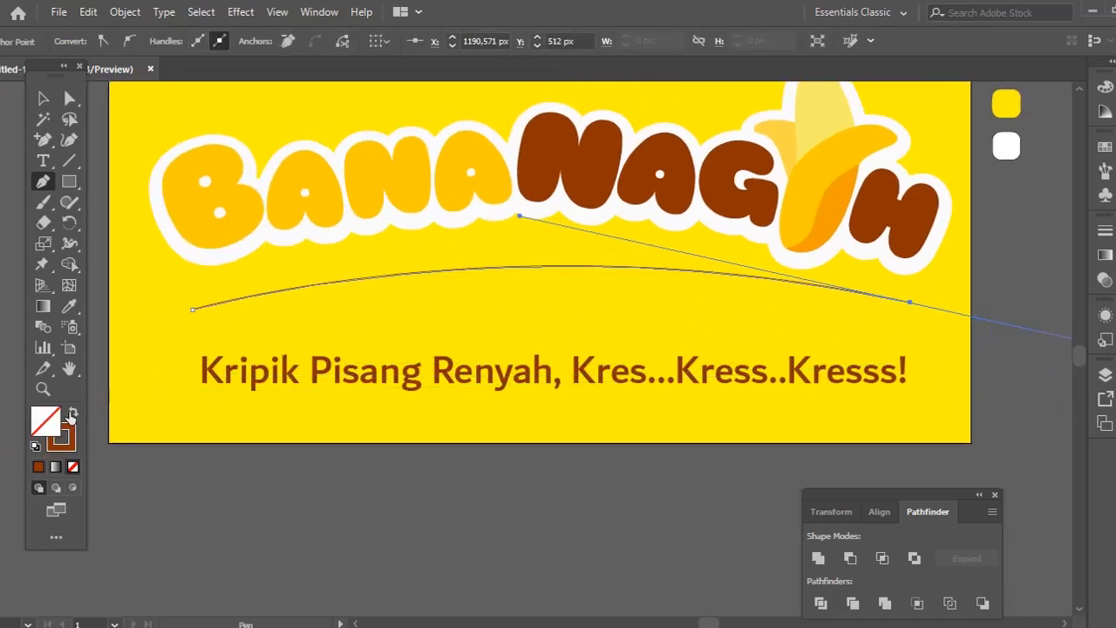
Put the text "Kripik Pisang Renyah, Kres...Kress..Kresss!" on the arched path, starting at the path's left end
left_click(43, 162)
left_click_drag(203, 364, 945, 366)
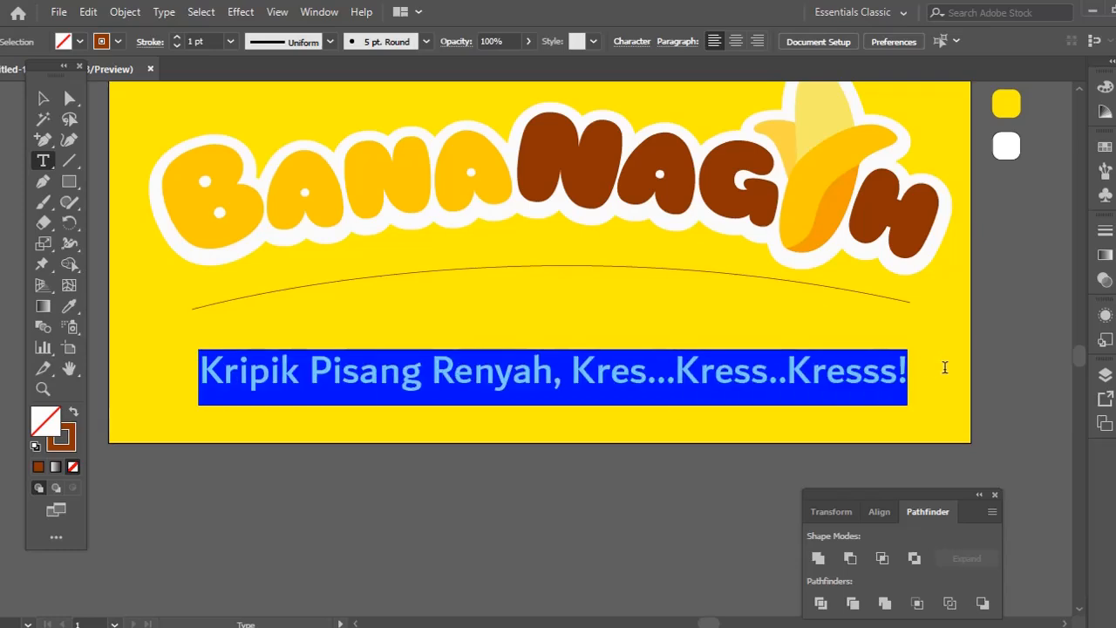
left_click(662, 267)
type("Kripik Pisang")
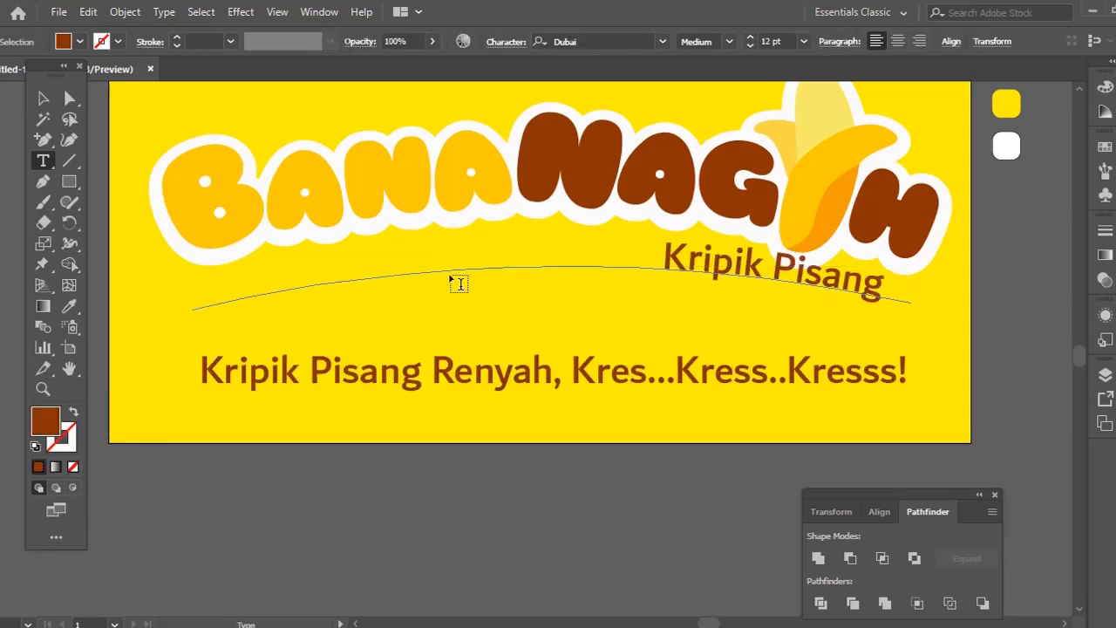
left_click(44, 99)
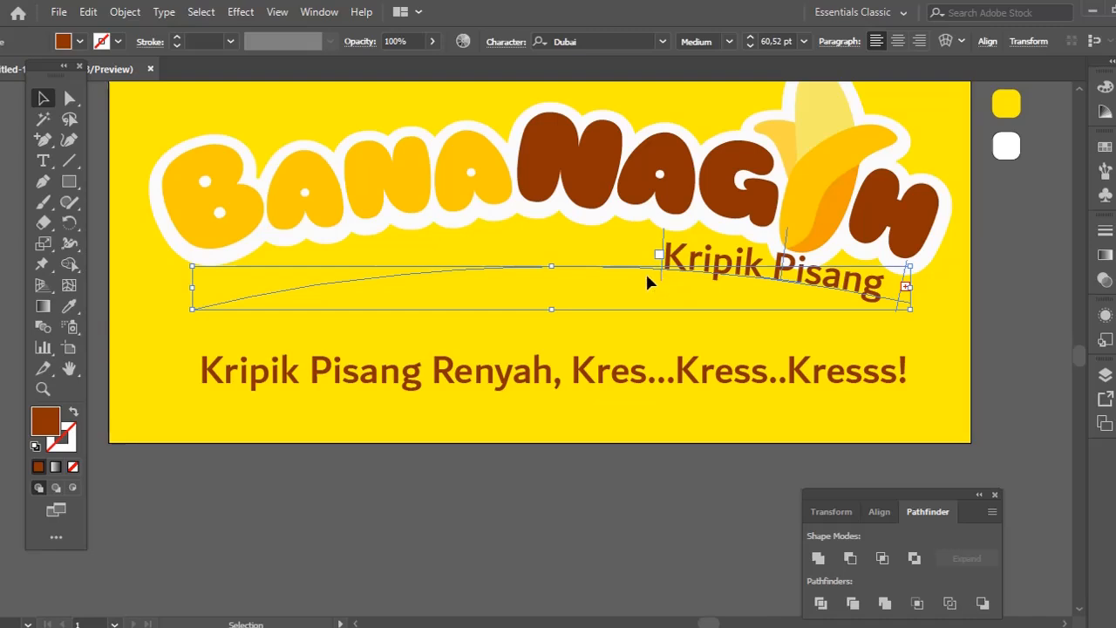
left_click_drag(647, 276, 200, 370)
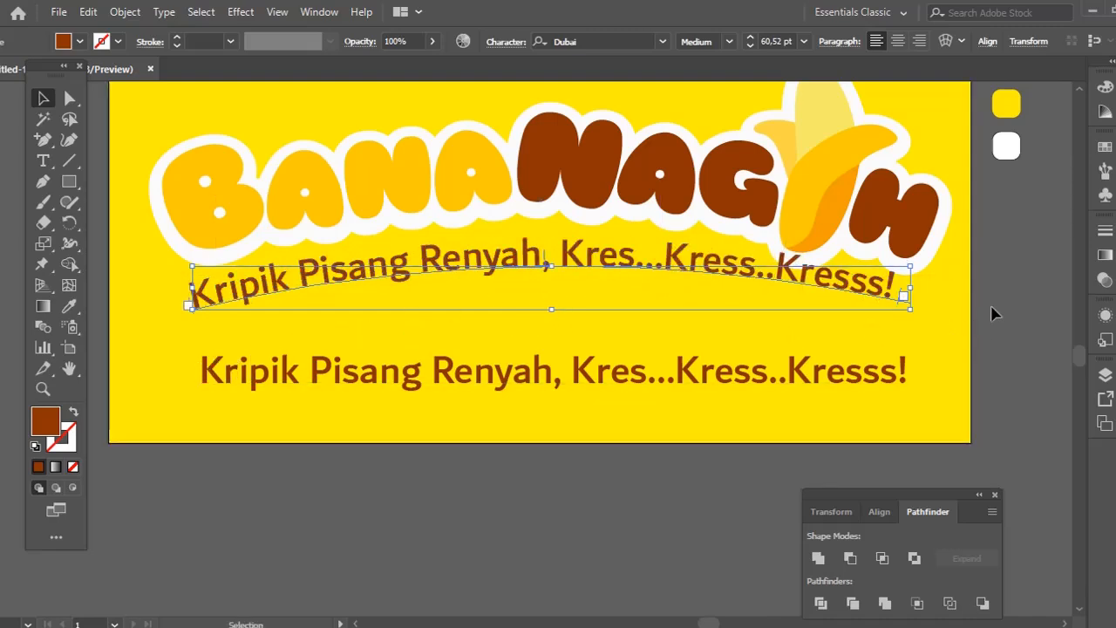
Delete the straight copy of the tagline below the curved one
left_click(859, 359)
left_click(844, 377)
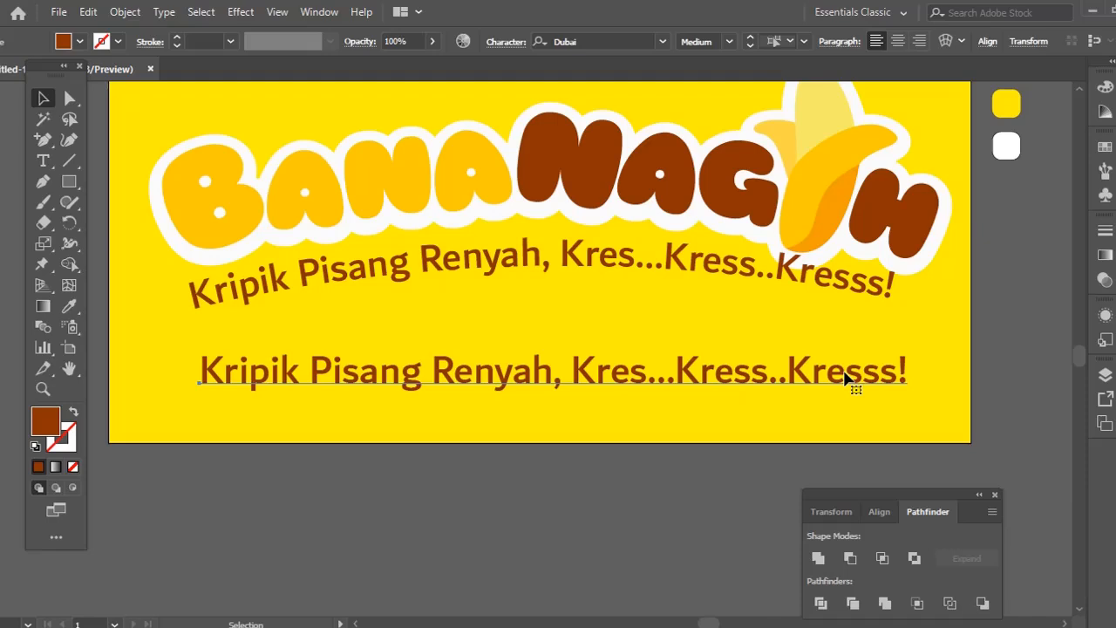
key("Delete")
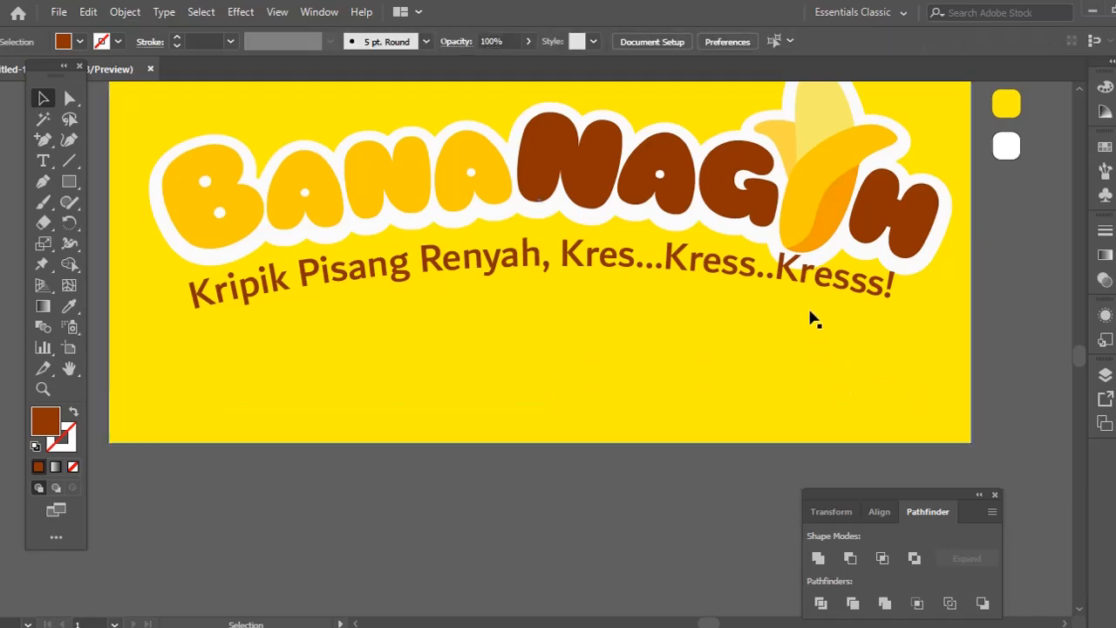
Expand the curved tagline's object and fill into shapes
left_click(798, 281)
left_click(125, 12)
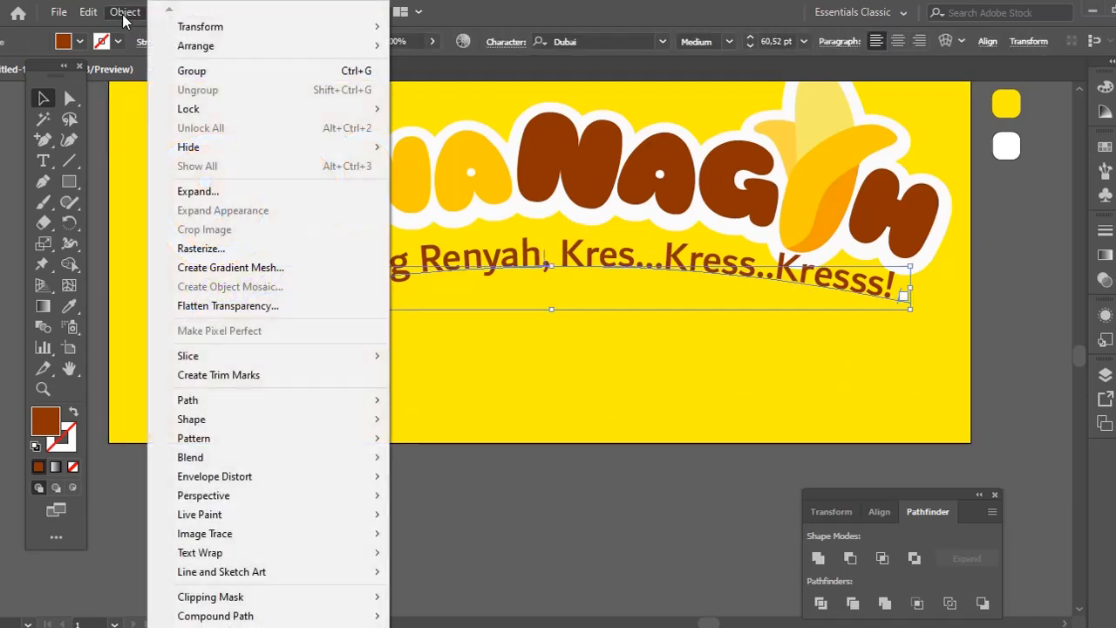
left_click(174, 190)
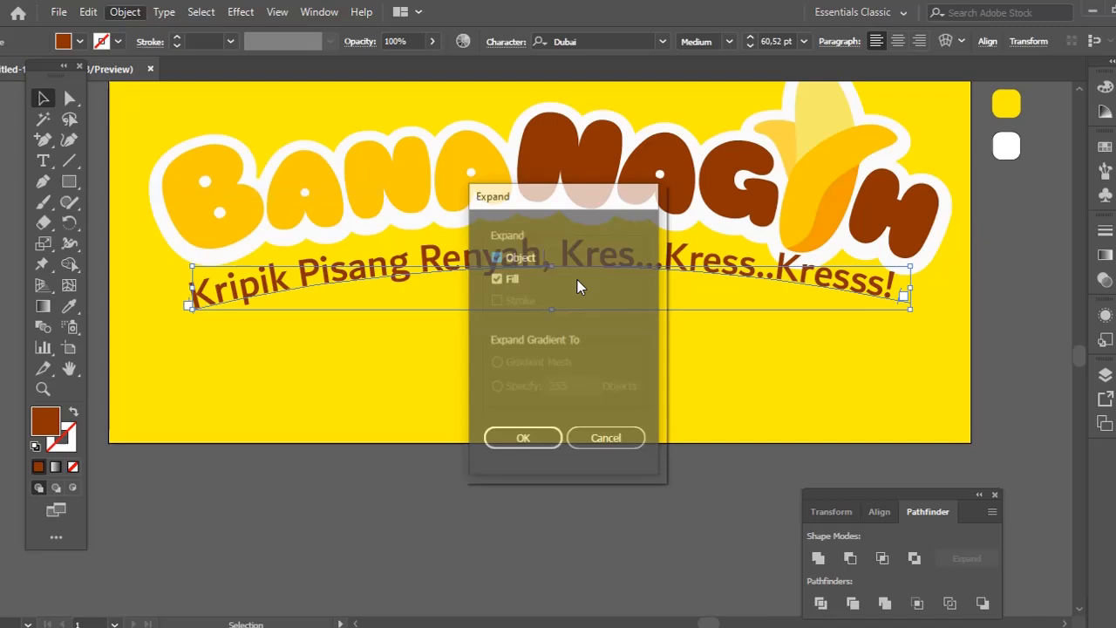
left_click(523, 437)
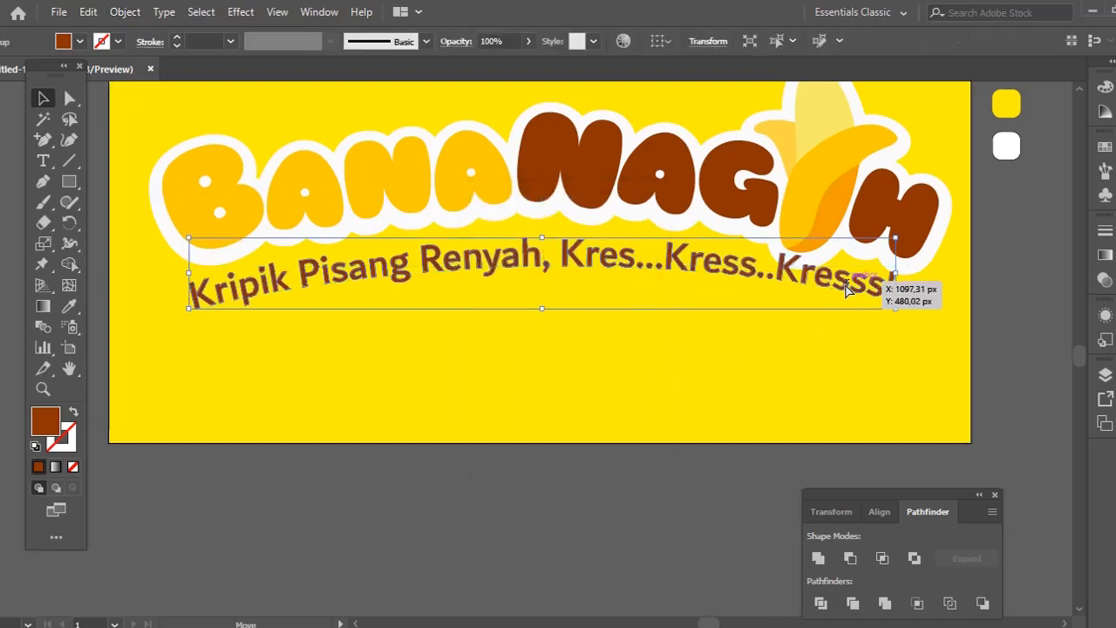
Scale the curved tagline down, tilt it slightly clockwise, position it just under the logo's white outline, and deselect it
left_click_drag(846, 292, 843, 310)
left_click_drag(893, 253, 834, 262)
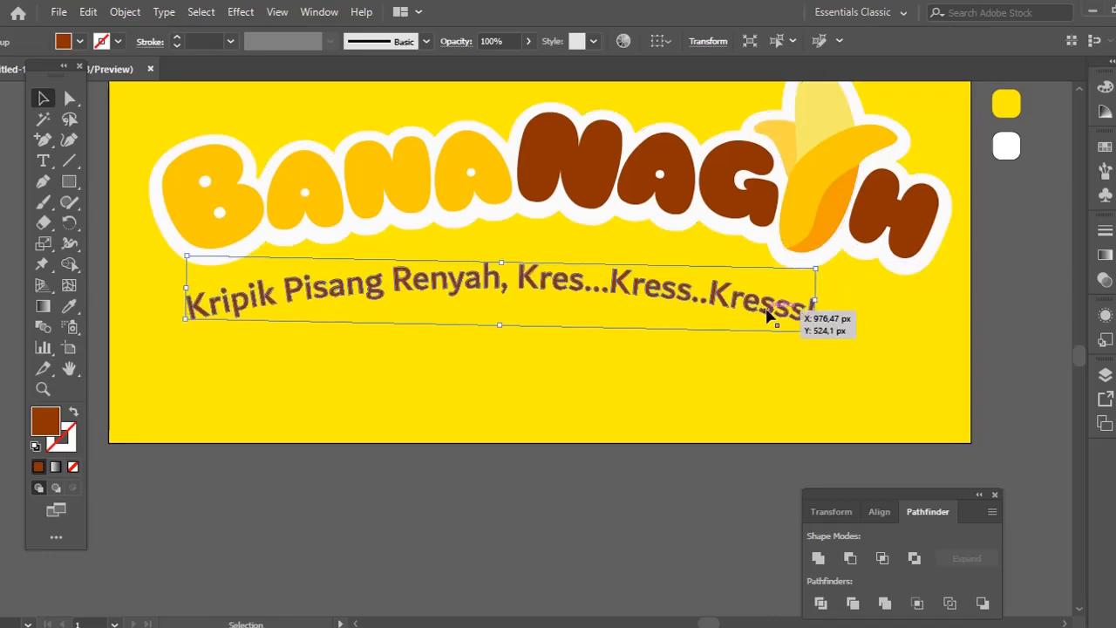
left_click_drag(776, 310, 795, 299)
left_click_drag(833, 259, 849, 257)
left_click_drag(824, 298, 831, 296)
key("z")
left_click(741, 312, "alt")
left_click(721, 316, "ctrl")
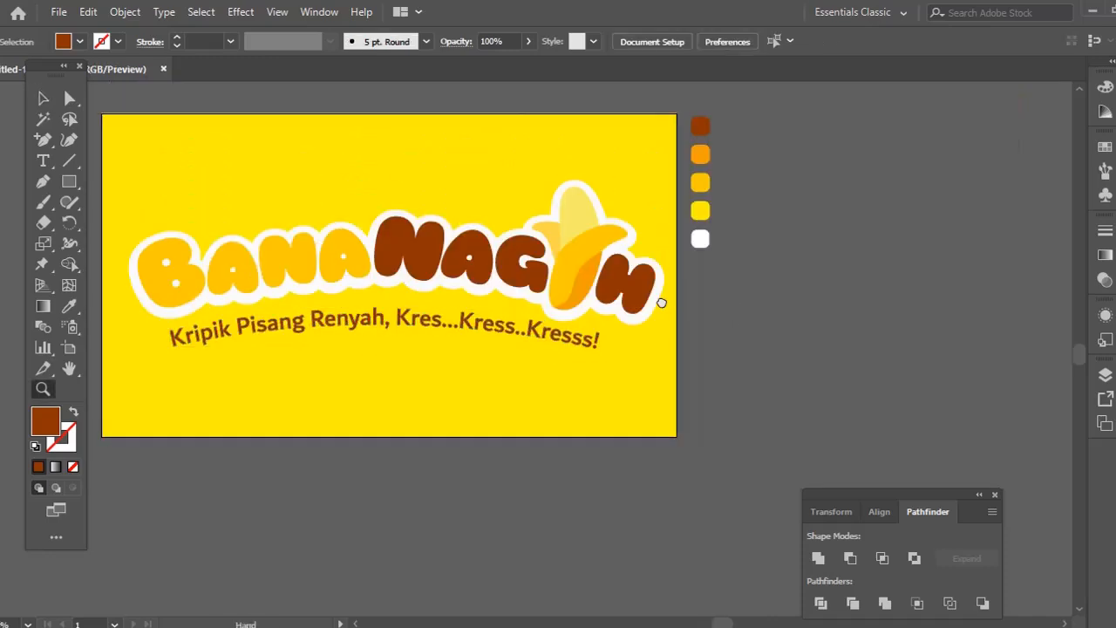
left_click_drag(660, 303, 812, 304)
left_click_drag(572, 230, 579, 289)
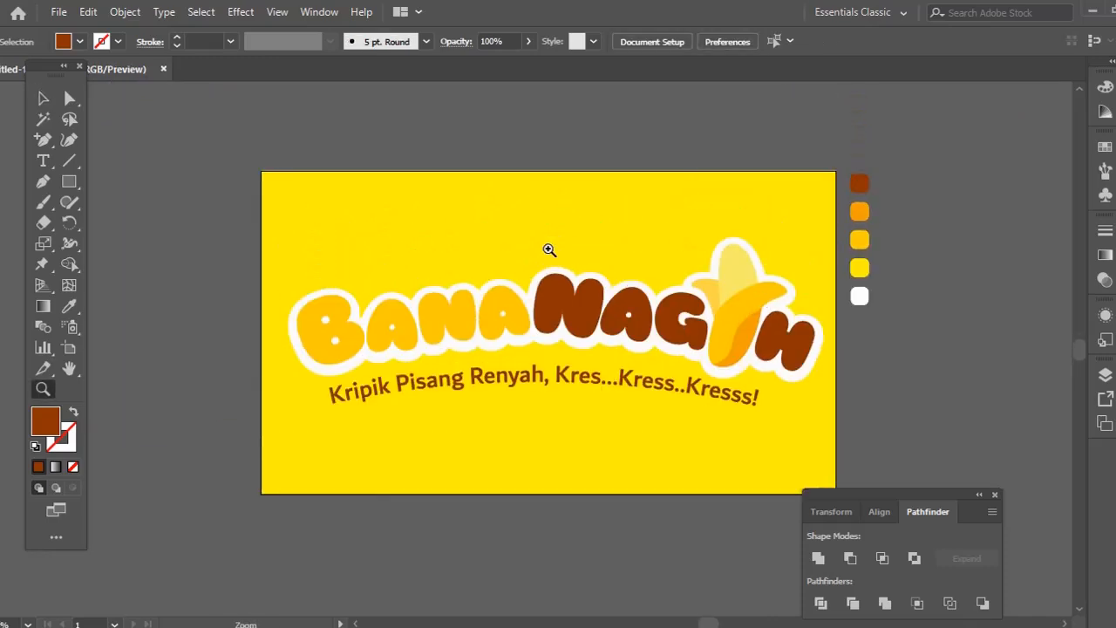
left_click(548, 251)
left_click_drag(520, 234, 623, 163)
left_click_drag(466, 257, 477, 233)
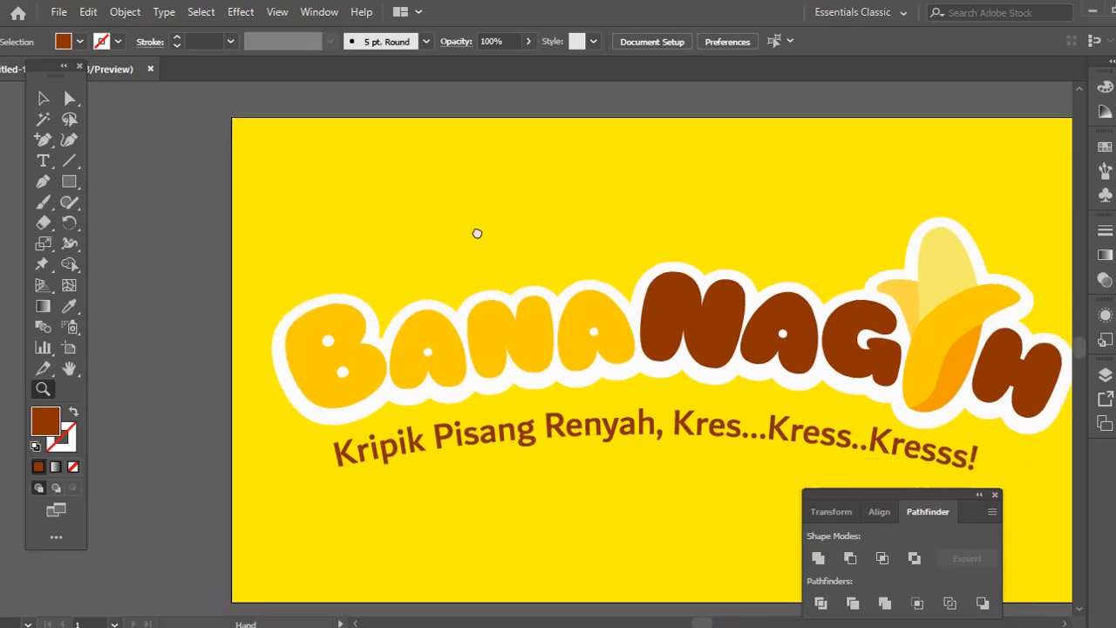
left_click(459, 117)
left_click_drag(440, 170, 445, 187)
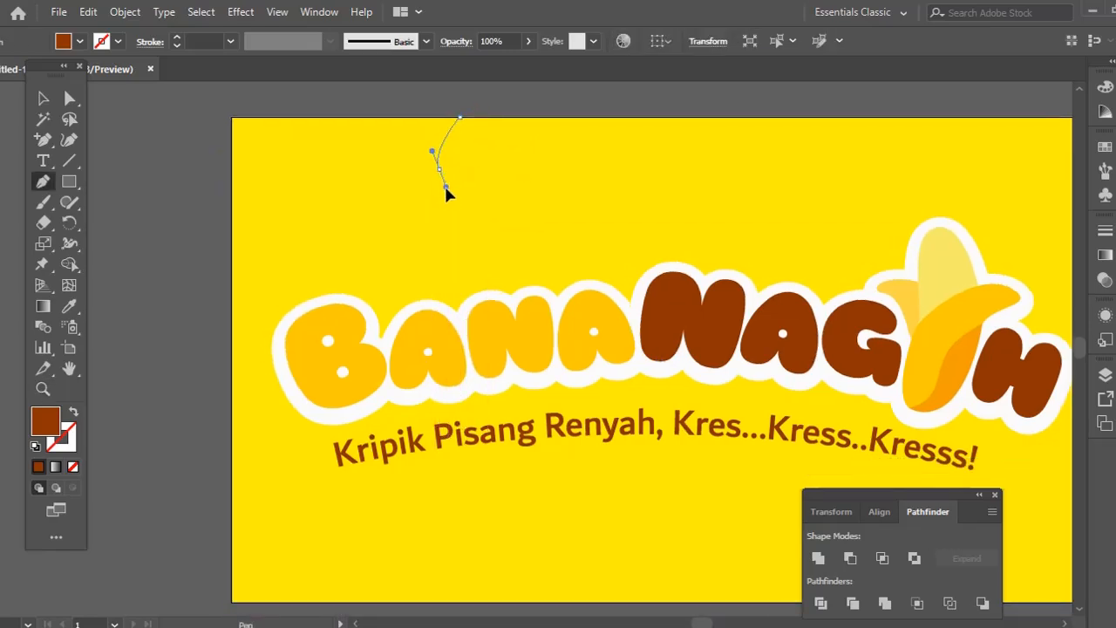
left_click_drag(233, 210, 200, 259)
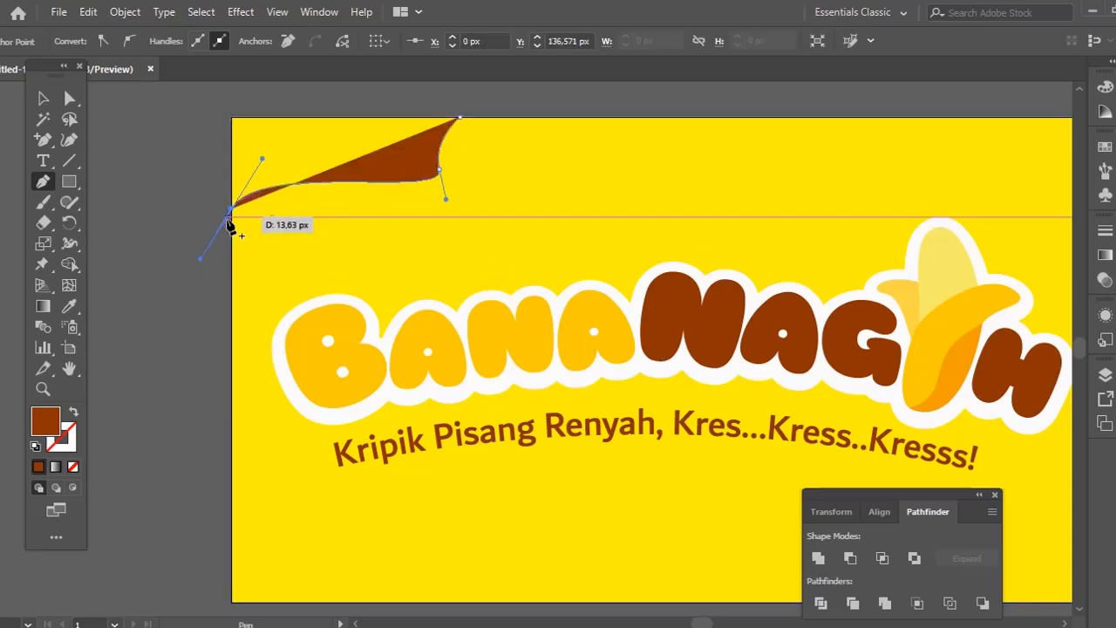
key("Delete")
key("Delete")
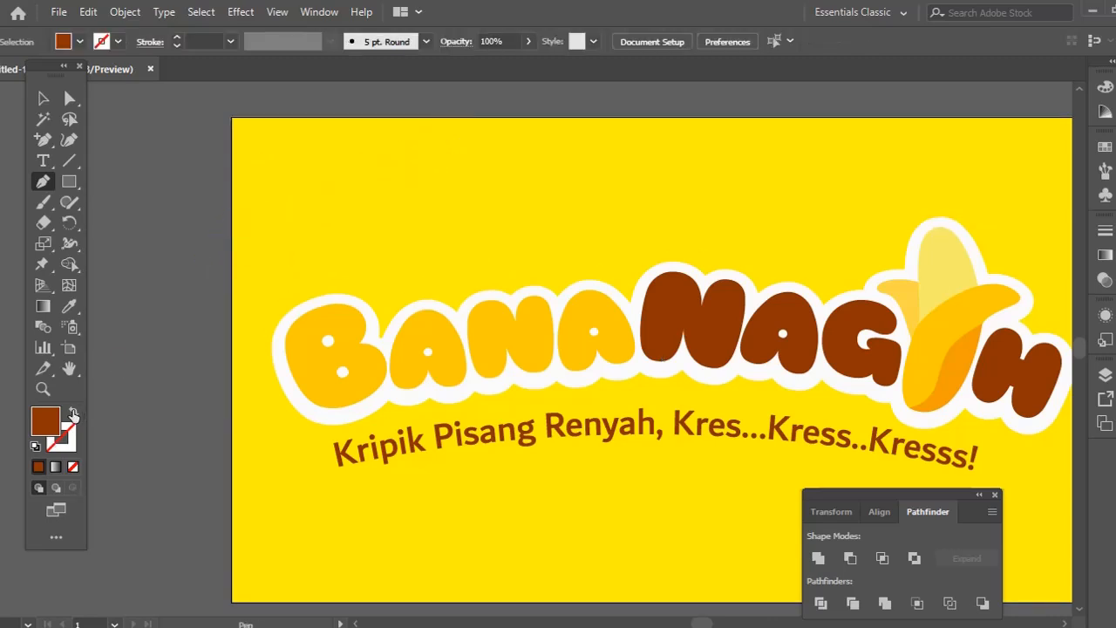
Draw a closed shape with a wavy lower edge in the artboard's upper-left corner using the Pen tool with a brown stroke
left_click(73, 413)
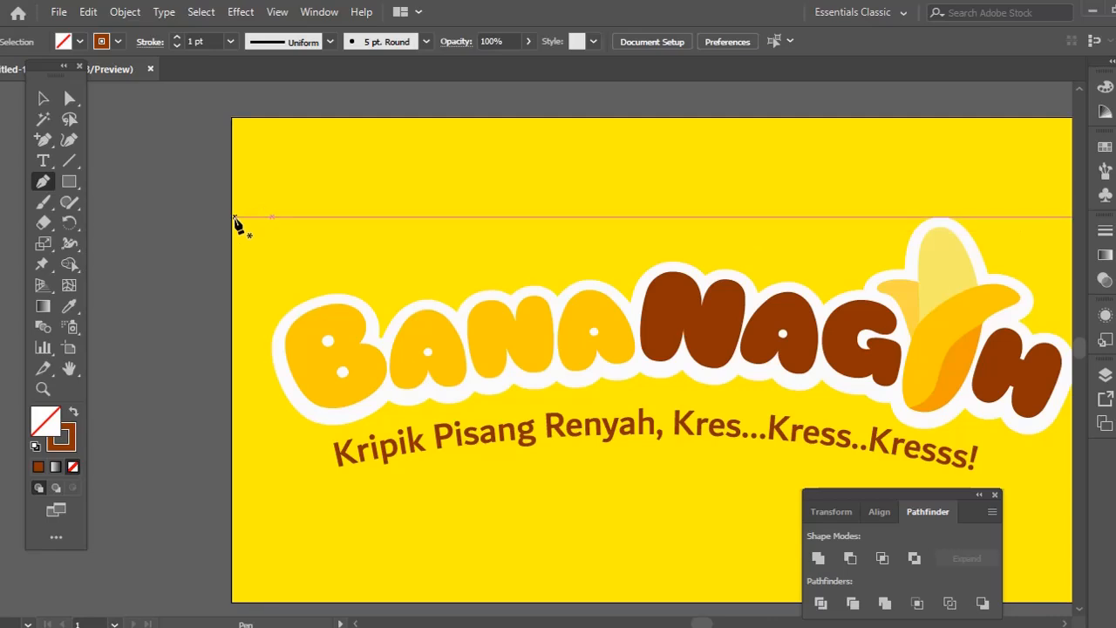
left_click(232, 223)
left_click_drag(337, 193, 418, 201)
left_click(491, 162)
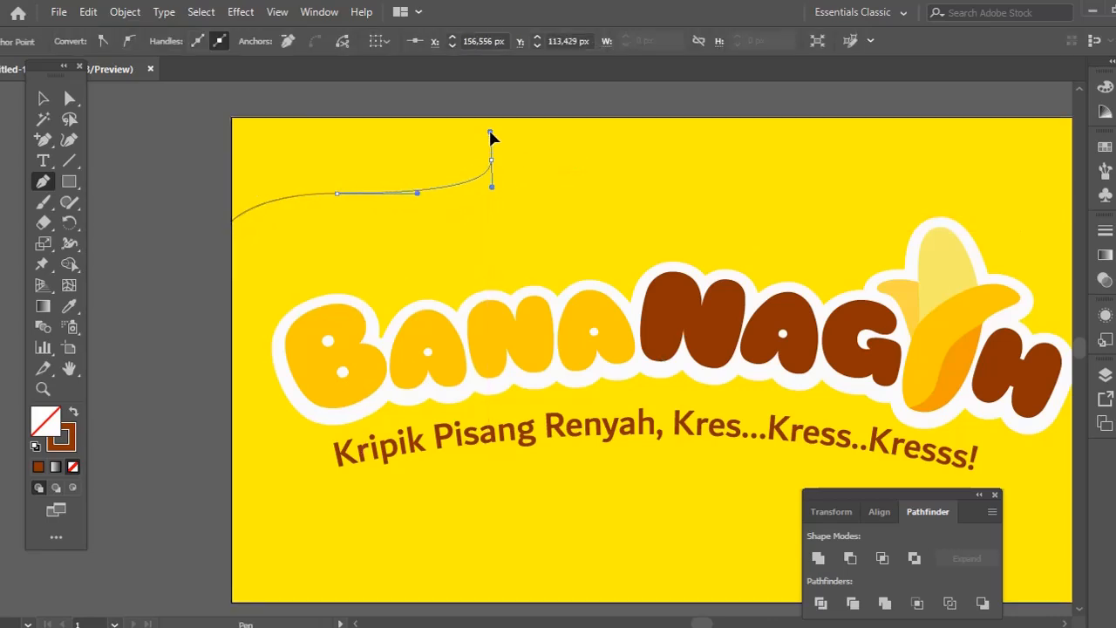
key("ctrl+z")
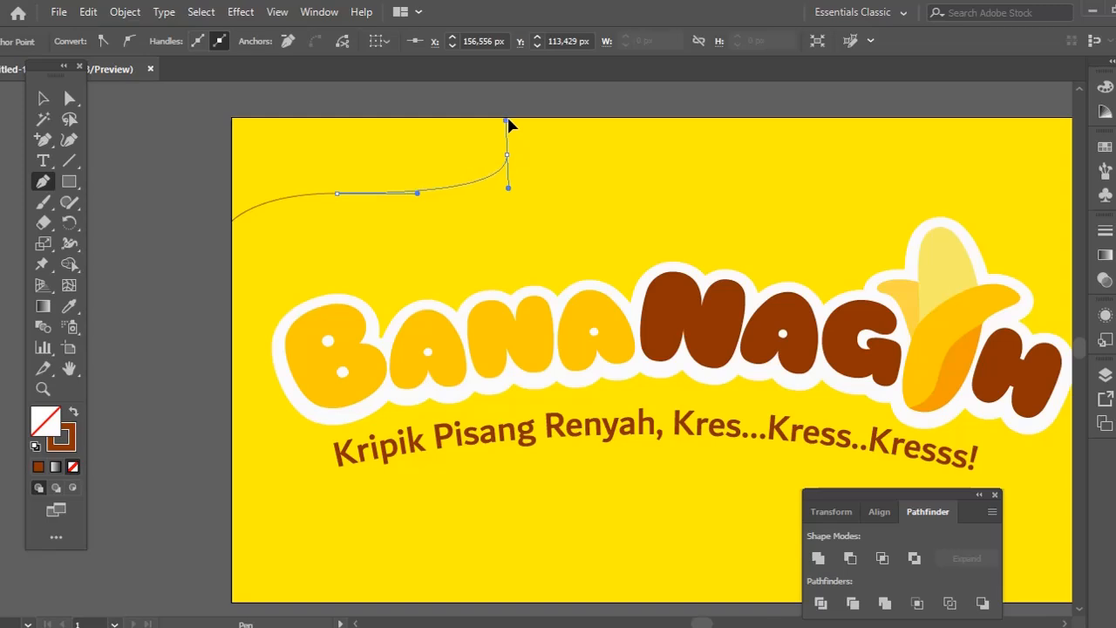
key("ctrl+z")
left_click_drag(515, 119, 508, 91)
key("ctrl+z")
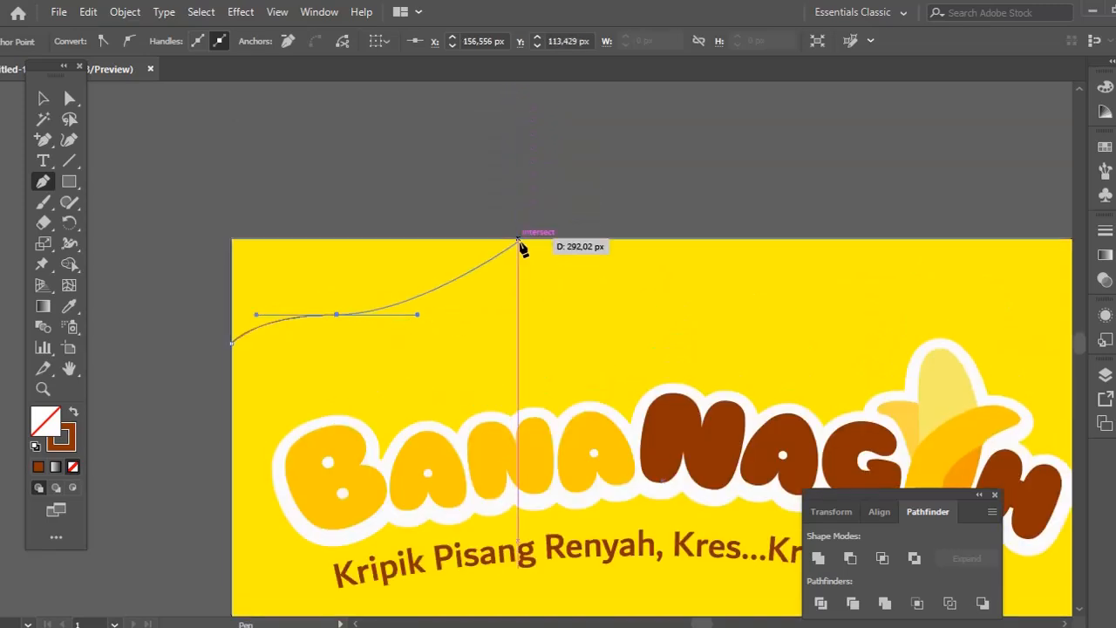
left_click_drag(521, 239, 503, 182)
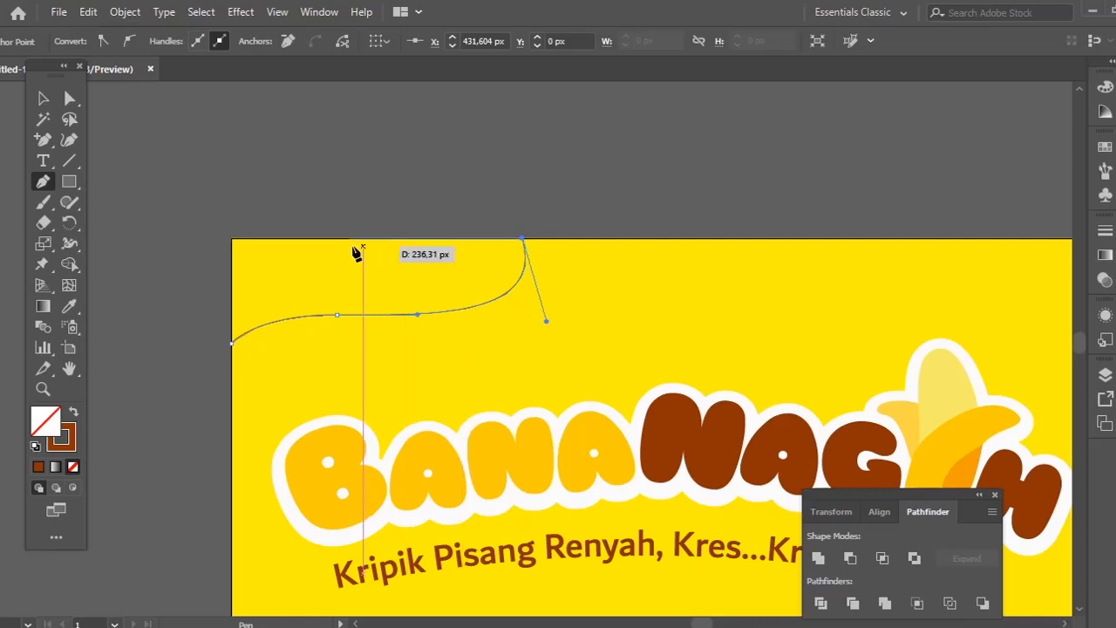
left_click(232, 239)
left_click_drag(227, 330, 233, 351)
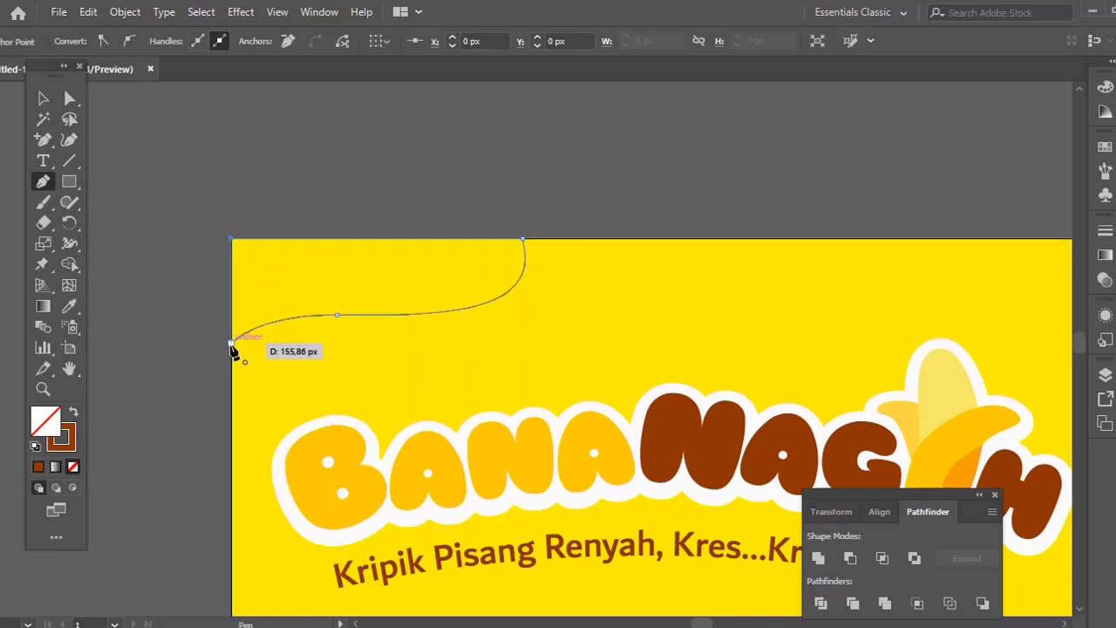
left_click(231, 344)
Fill the new corner shape with the brown sampled from the logo letters and deselect it
left_click_drag(406, 372, 364, 264)
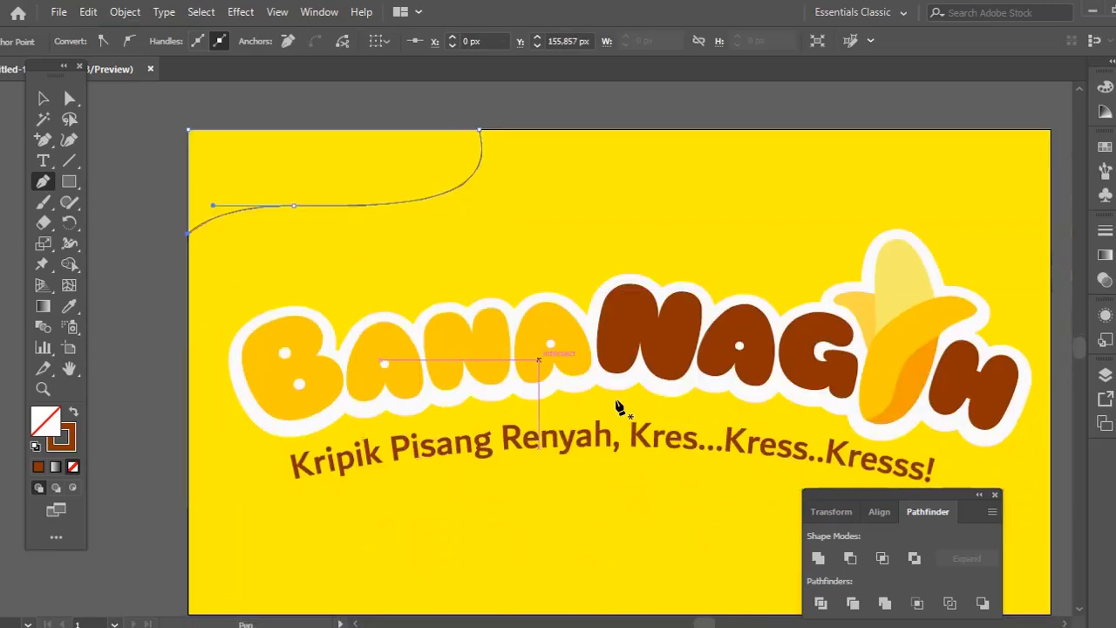
key("i")
left_click(665, 346)
key("ctrl+shift+a")
Add the text "Kelezatan Pisang Asli", enlarge it to 46.25 pt and place it over the brown corner shape
key("z")
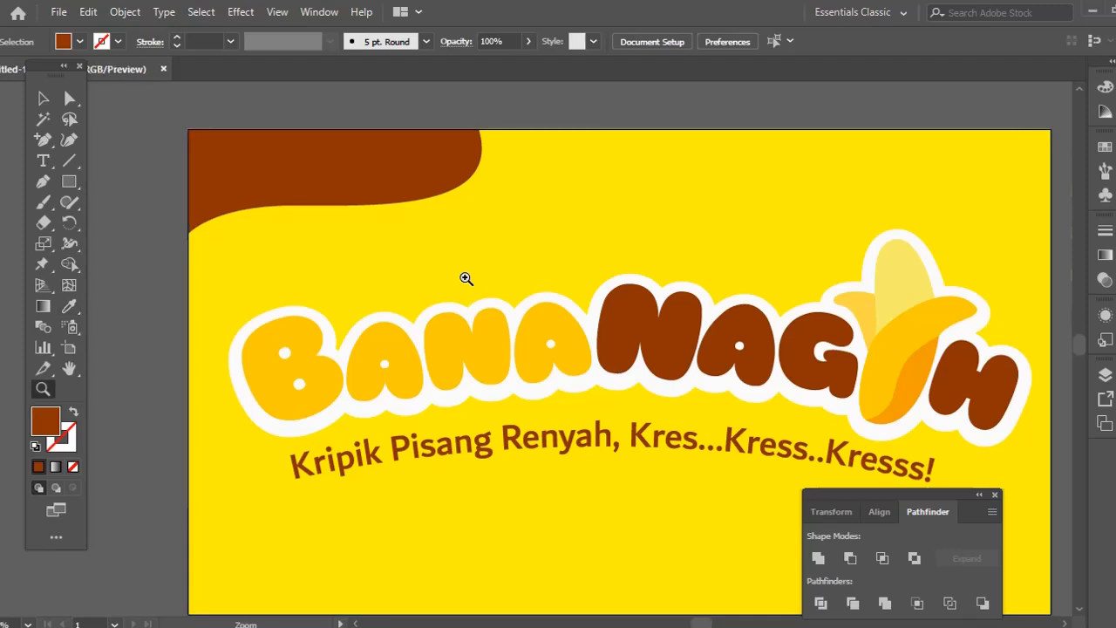
left_click(462, 276)
left_click_drag(462, 276, 488, 290)
key("y")
left_click(448, 219)
key("t")
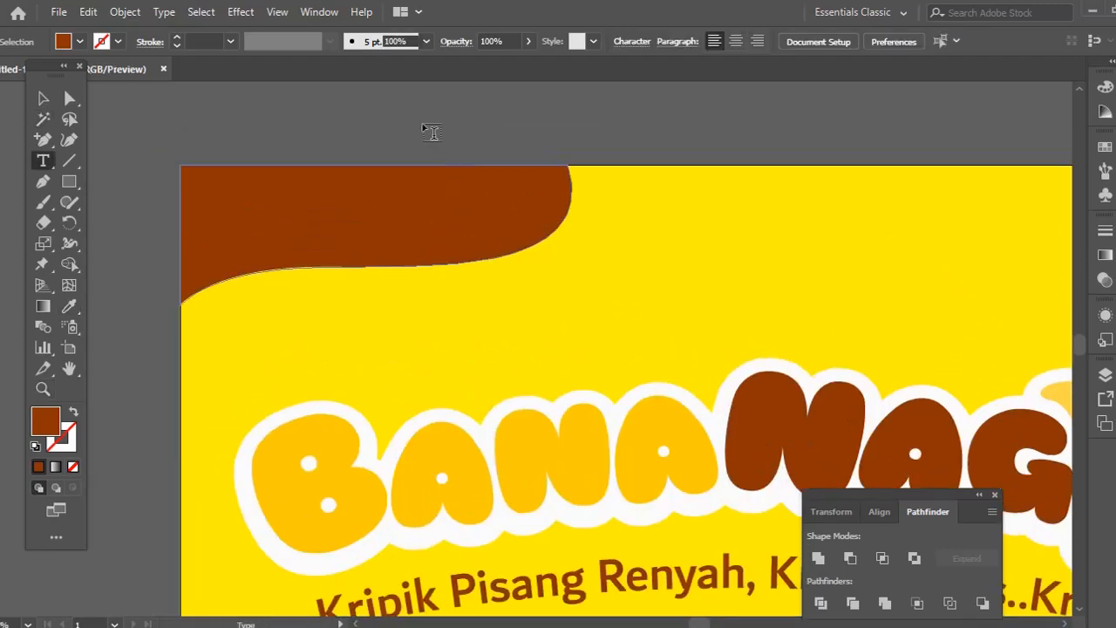
left_click(424, 124)
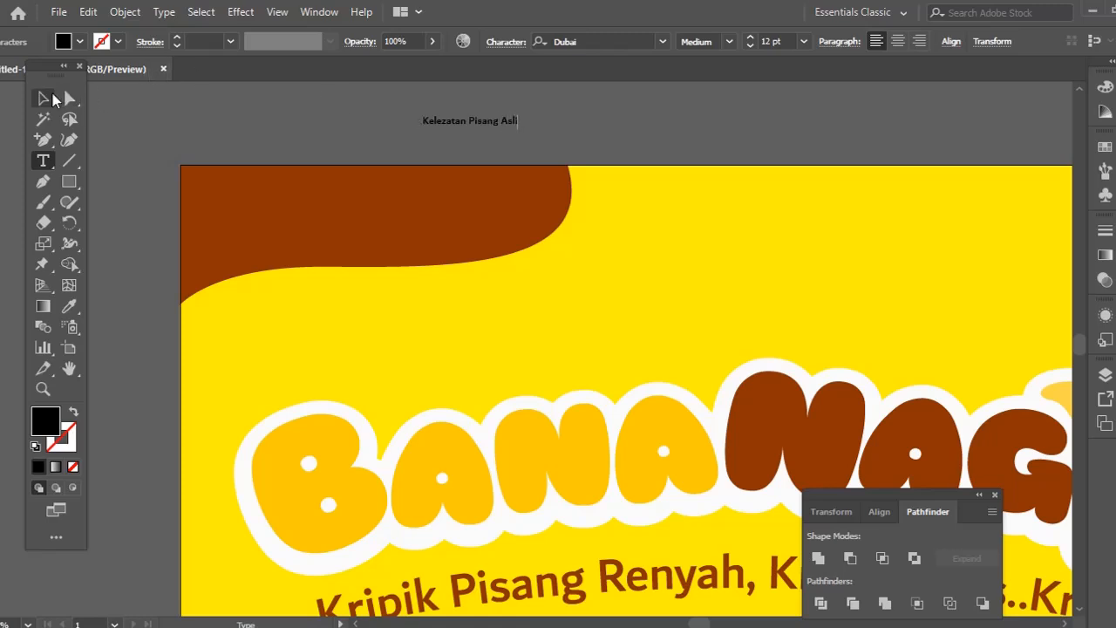
left_click(52, 99)
left_click_drag(481, 127, 591, 363)
left_click_drag(533, 250, 536, 224)
Color the "Kelezatan Pisang Asli" text with the yellow sampled from the background and deselect it
key("z")
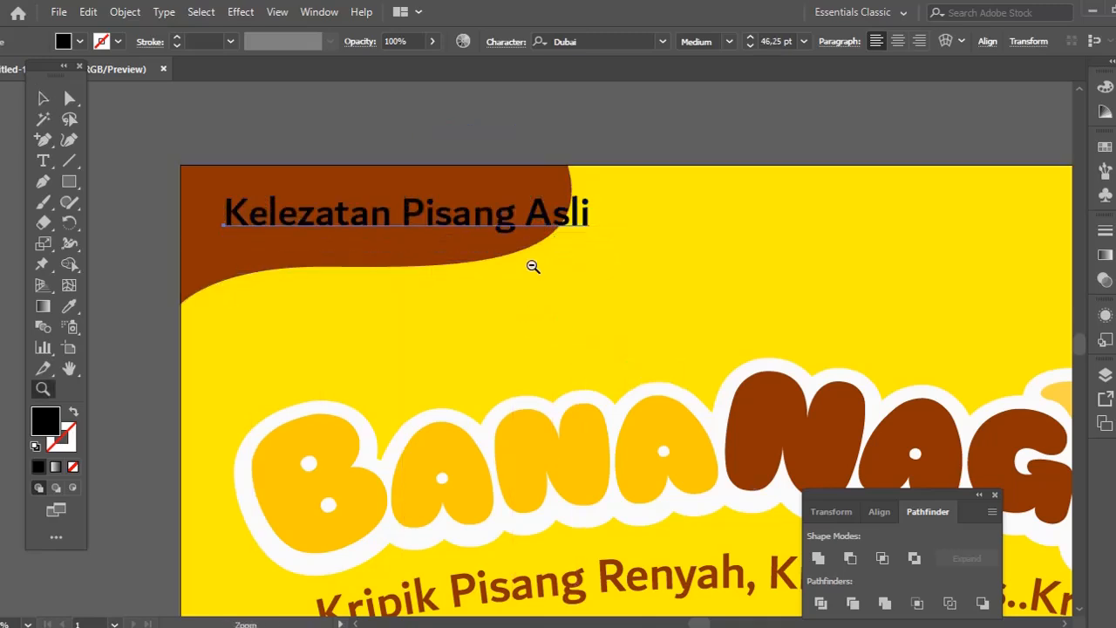
left_click(534, 266, "alt")
left_click_drag(663, 474, 584, 369)
key("i")
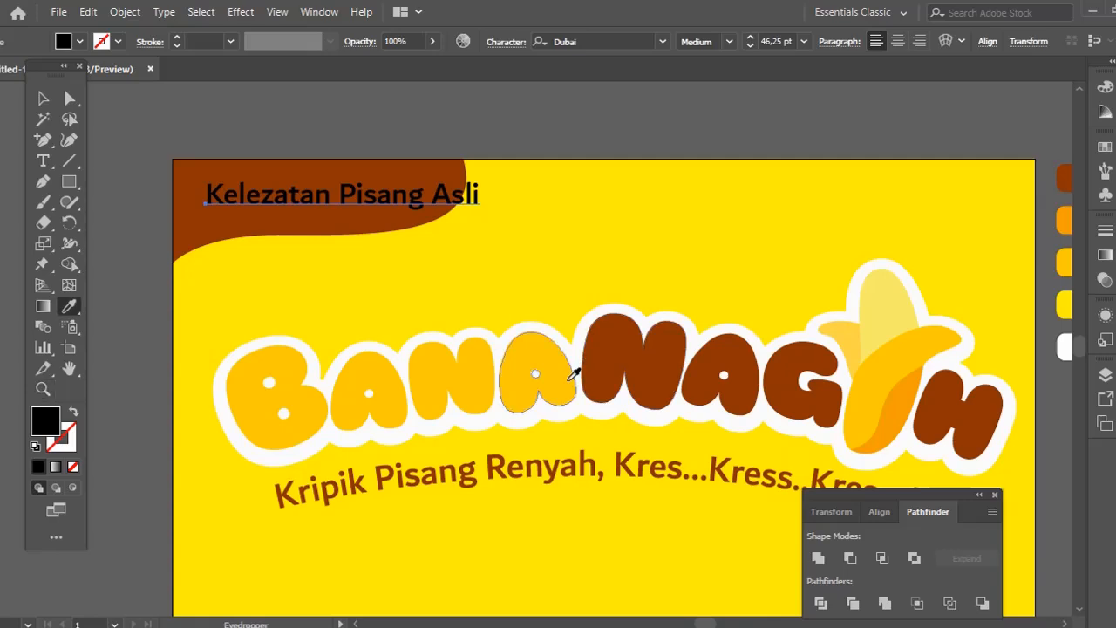
left_click(578, 373)
left_click(607, 207)
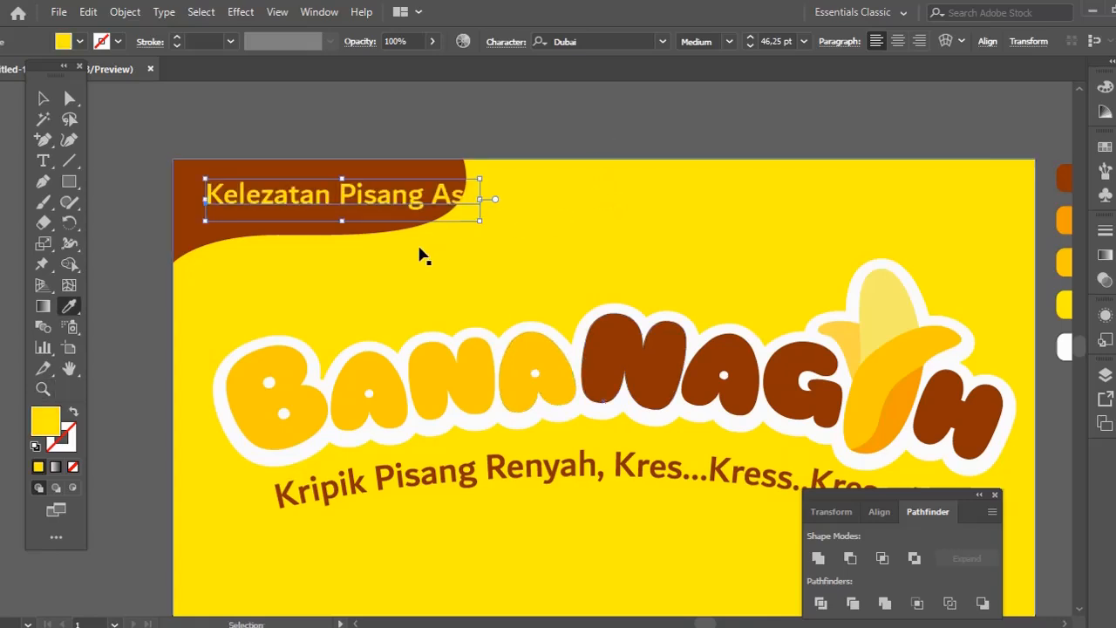
left_click(438, 124, "ctrl")
Reshape the brown corner shape by raising its lower edge point and extending its upper-right point beyond the text
key("a")
left_click(392, 225)
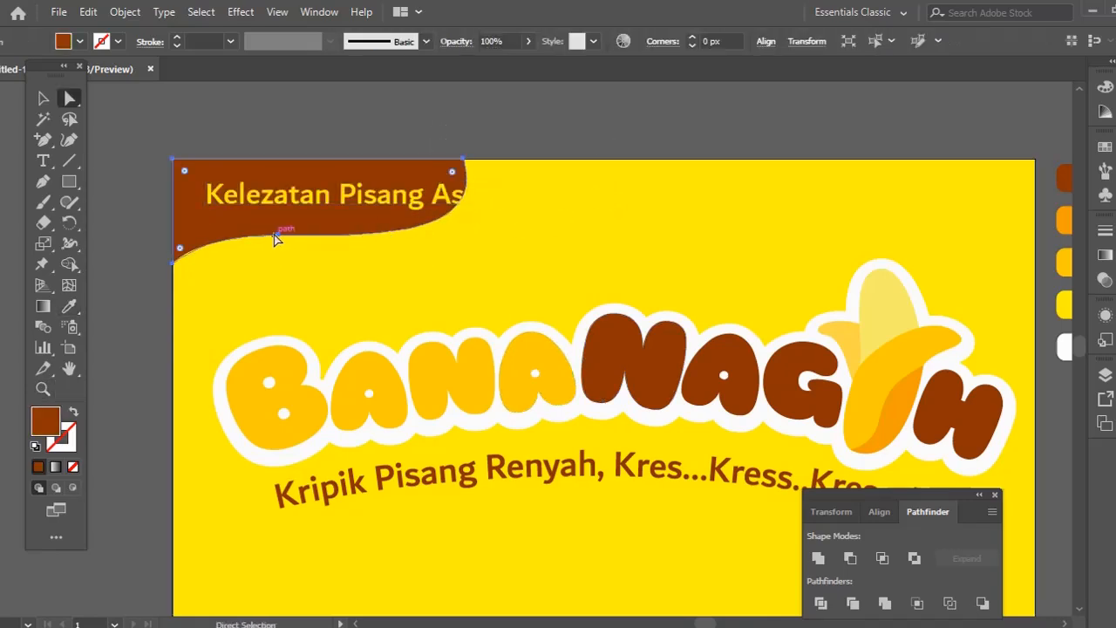
left_click_drag(275, 239, 278, 223)
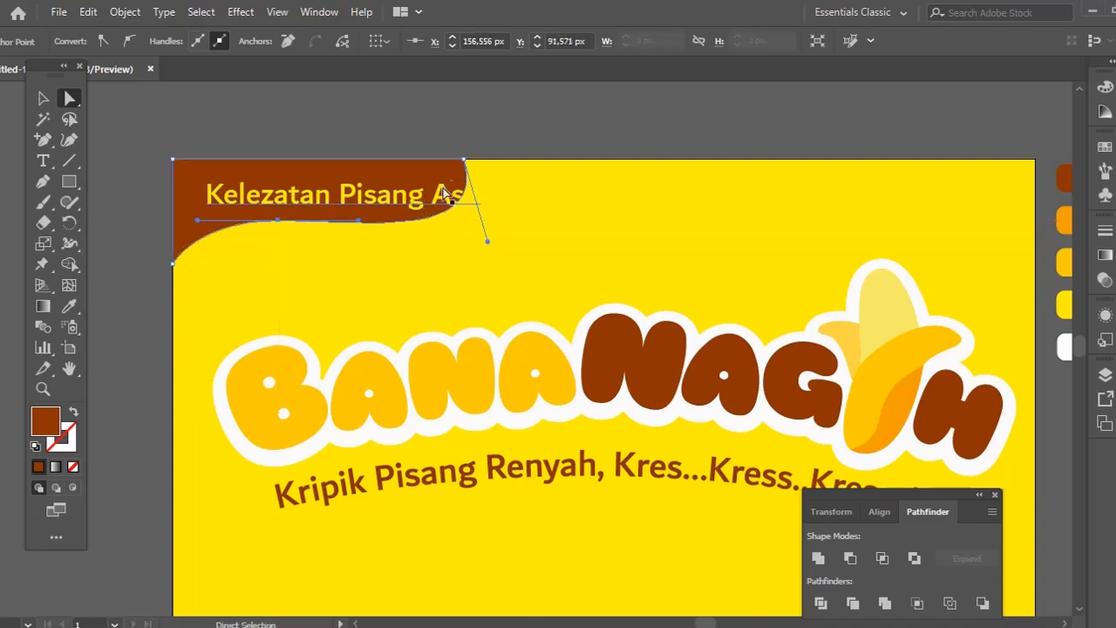
left_click_drag(465, 162, 495, 162)
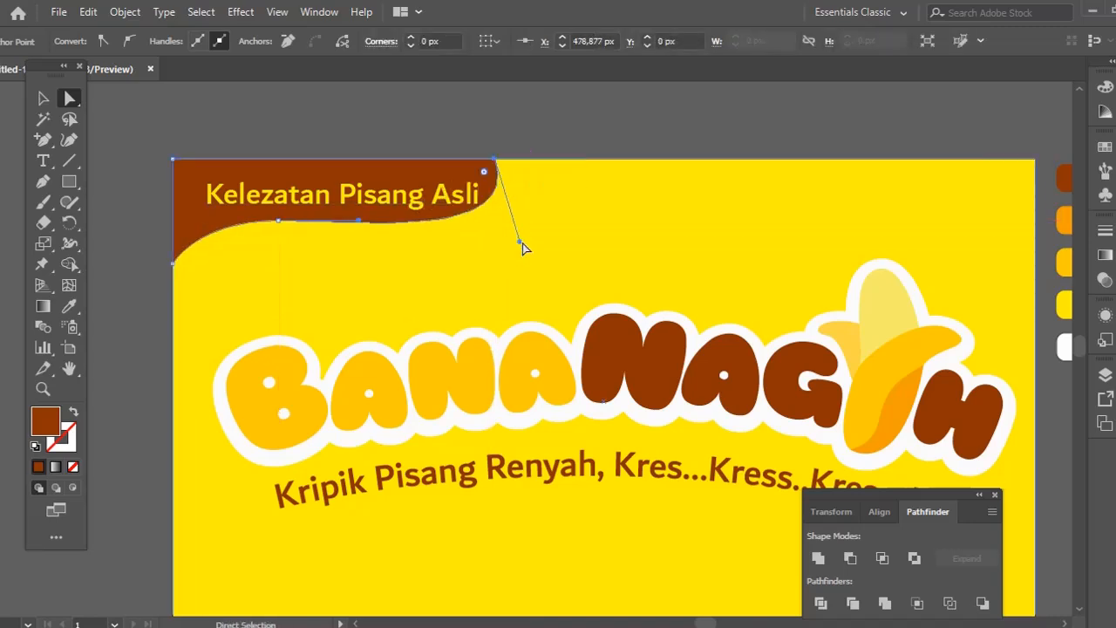
left_click_drag(519, 244, 535, 254)
left_click(309, 258)
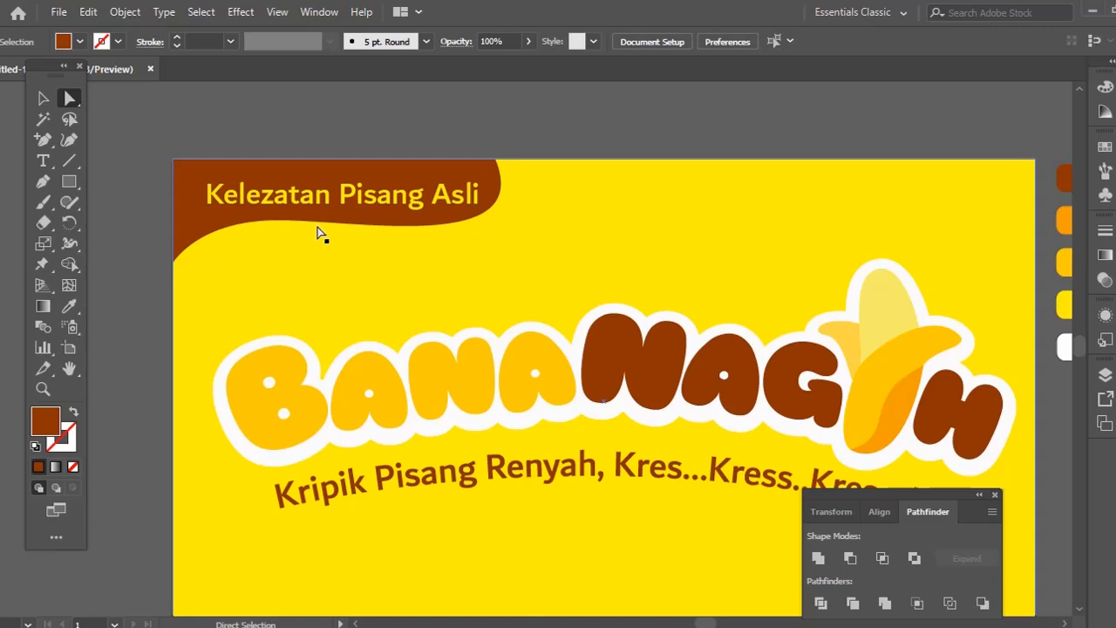
Refine the curve handles of the brown shape to round its right end and smooth its wavy lower edge
left_click(496, 161)
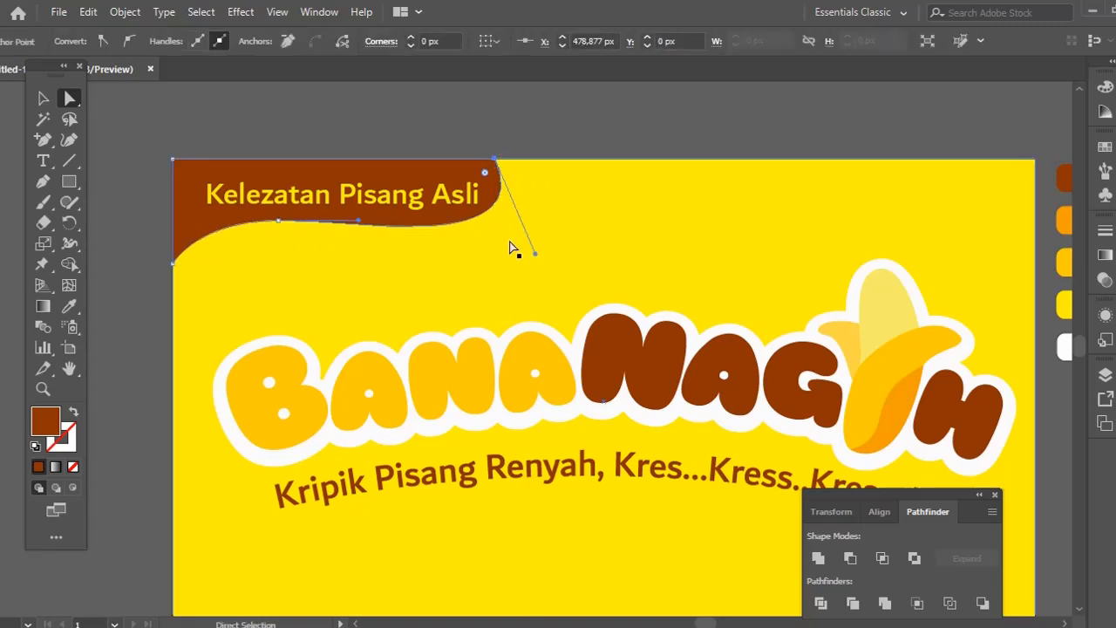
left_click_drag(537, 254, 555, 248)
left_click_drag(280, 228, 199, 212)
key("ctrl+shift+a")
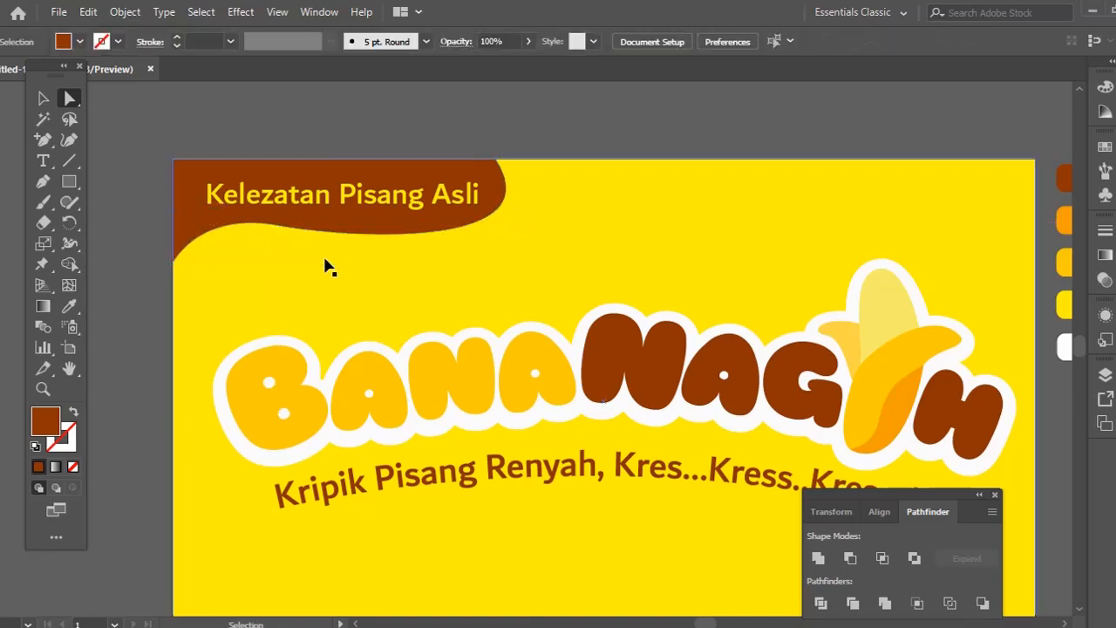
key("ctrl+z")
key("ctrl+z")
left_click_drag(278, 226, 278, 219)
left_click_drag(359, 220, 370, 225)
key("ctrl+shift+a")
Replace the text on the brown corner shape with "Rasa Original"
key("z")
left_click(497, 268, "alt")
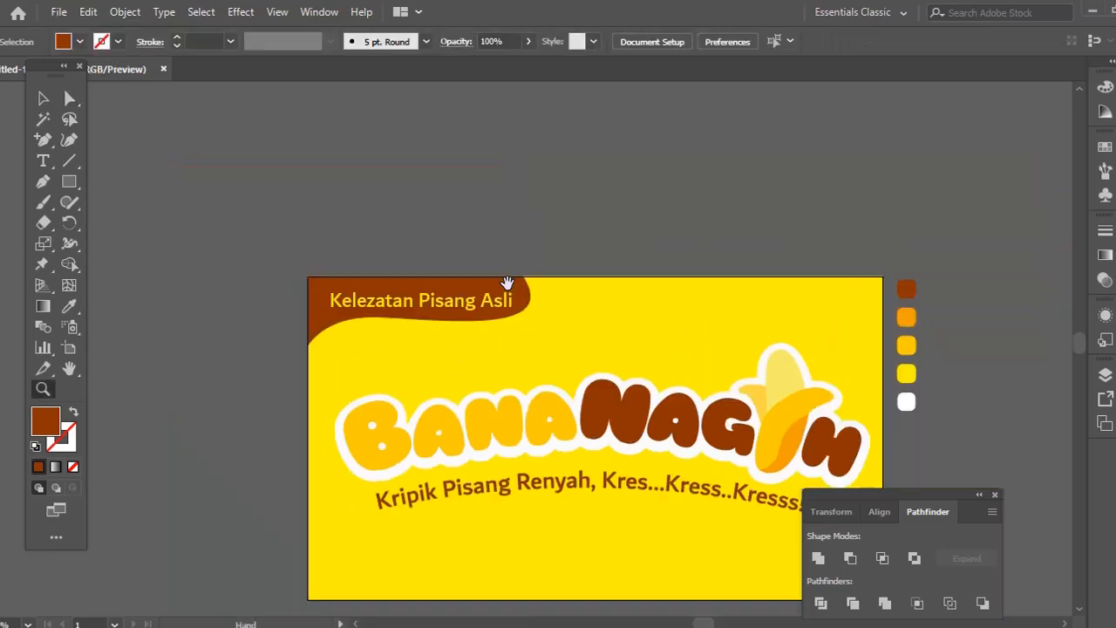
left_click(515, 325, "alt")
left_click(523, 362)
left_click(530, 347)
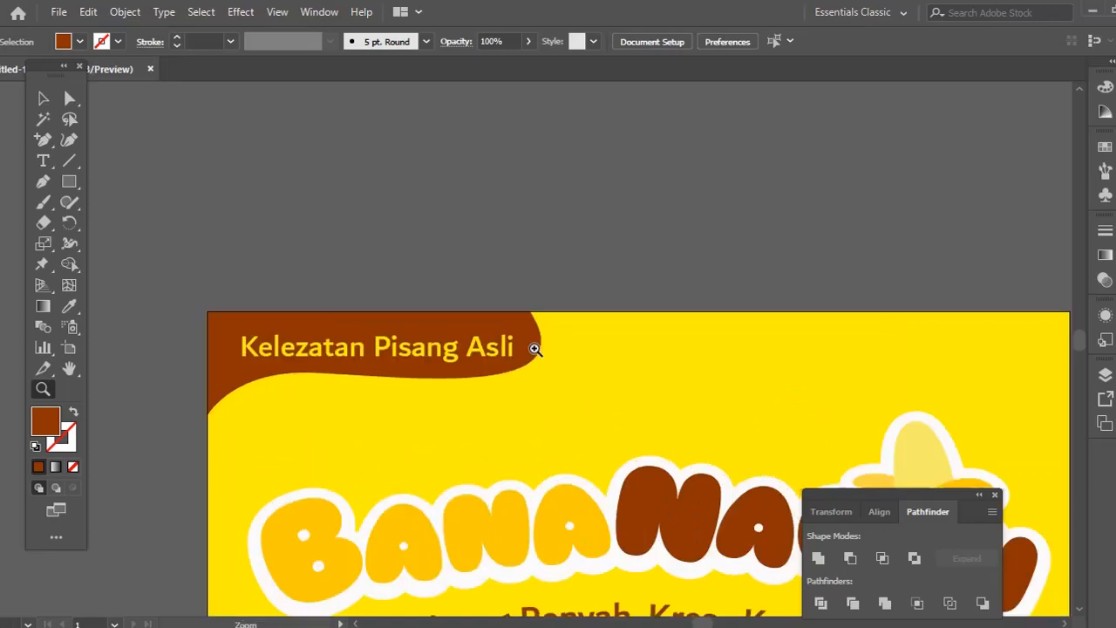
left_click_drag(530, 347, 532, 222)
key("a")
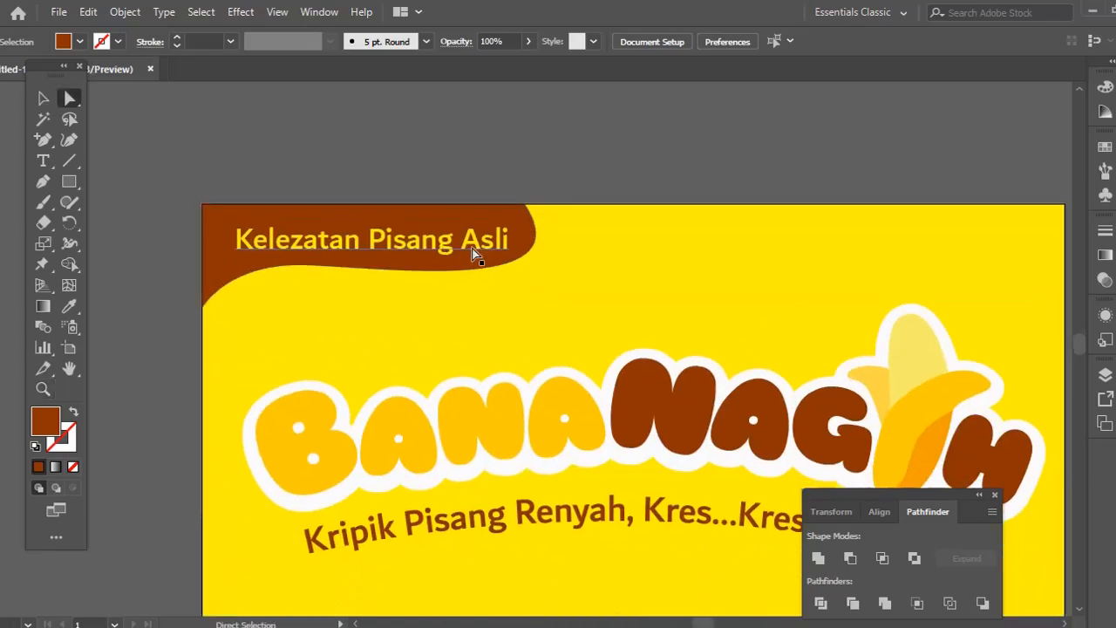
left_click_drag(236, 241, 539, 238)
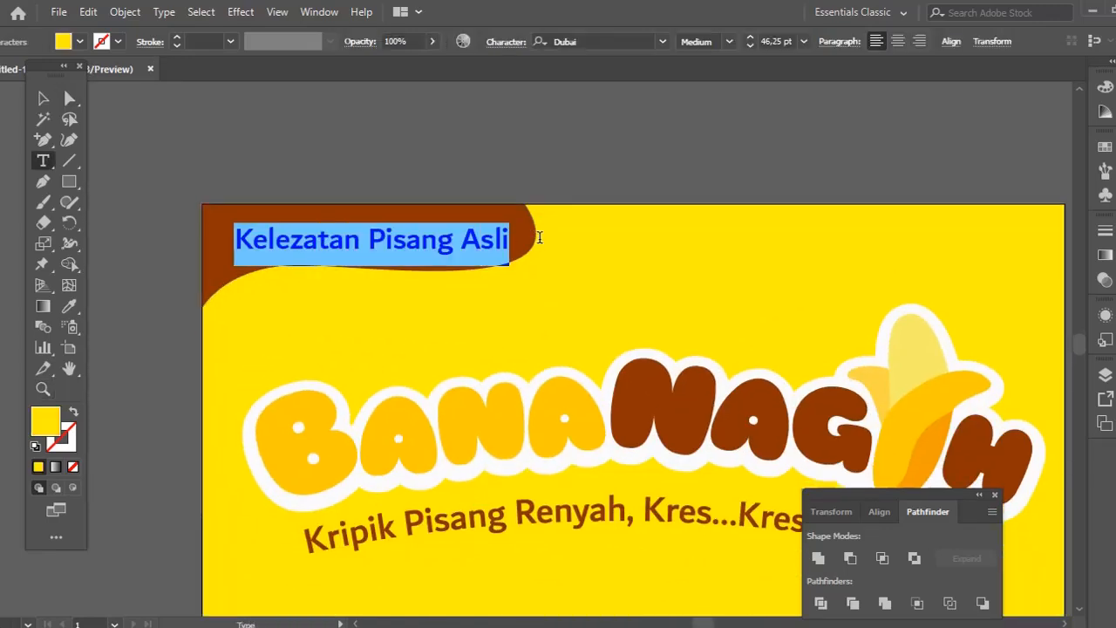
type("Rasa Original")
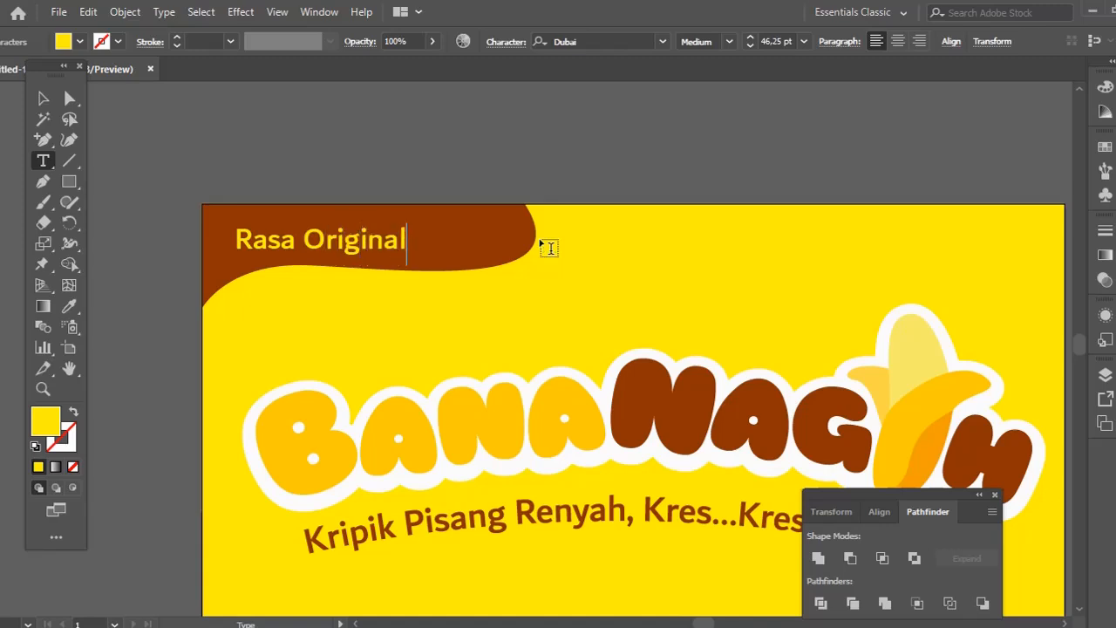
left_click(42, 98)
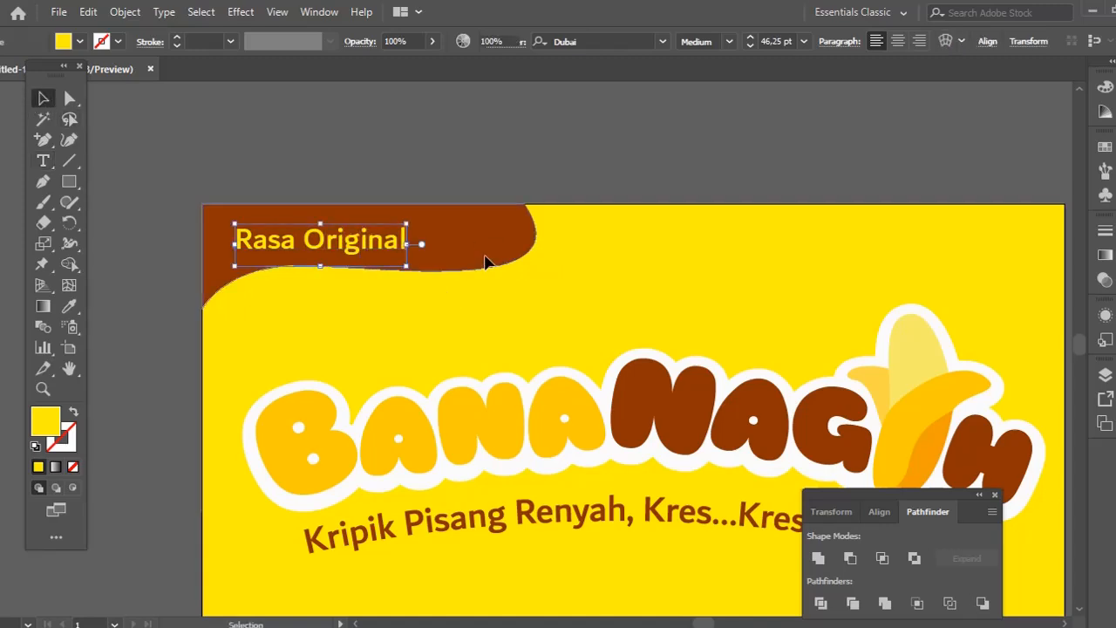
Set the font style of the "Rasa Original" text to Bold
left_click(510, 249)
left_click(346, 250)
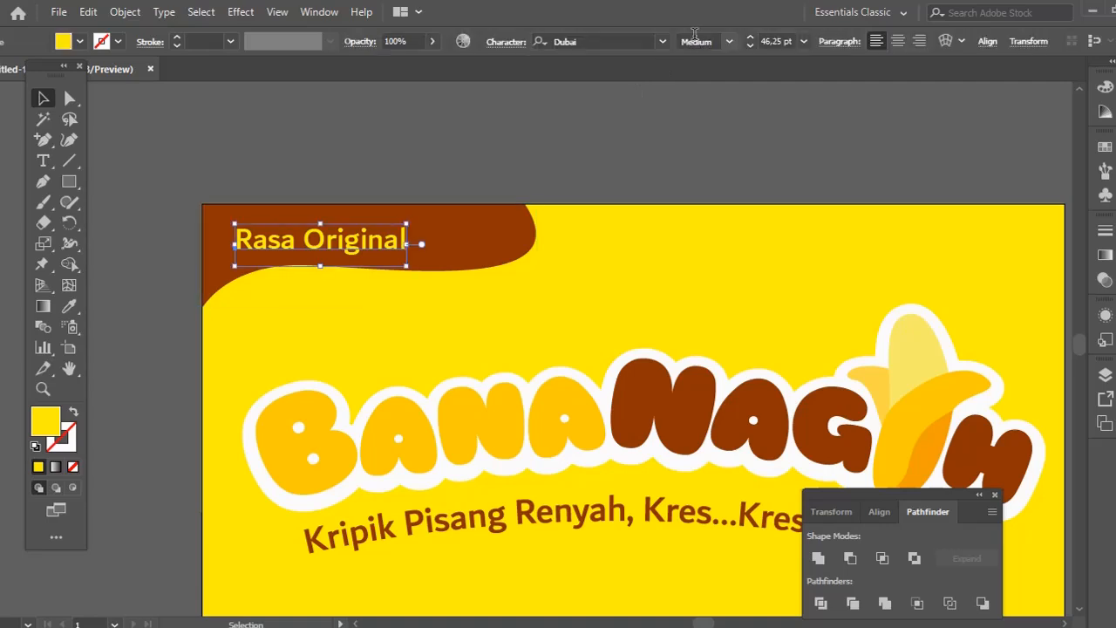
left_click(730, 44)
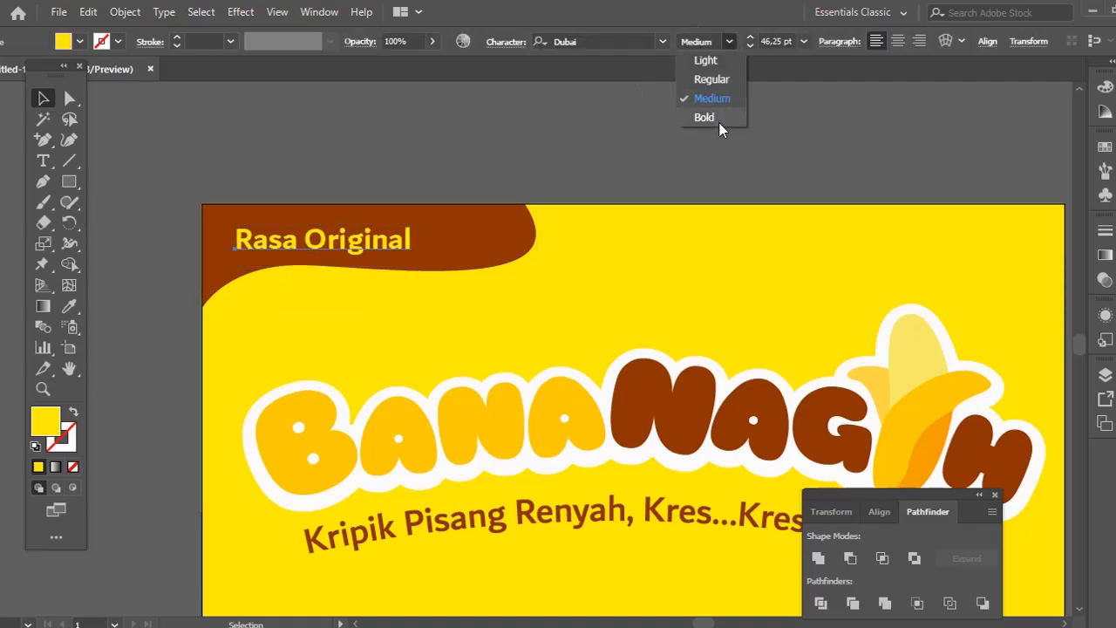
left_click(717, 116)
Narrow the brown corner shape to fit the "Rasa Original" text and raise its lower-left point along the artboard edge
left_click(534, 248)
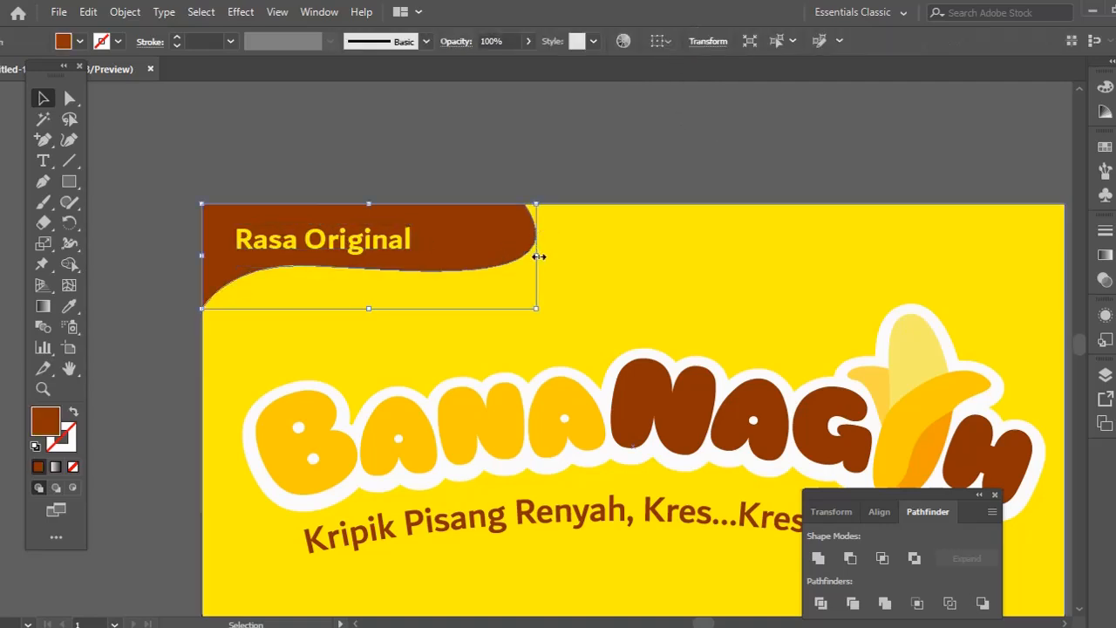
left_click_drag(536, 256, 434, 262)
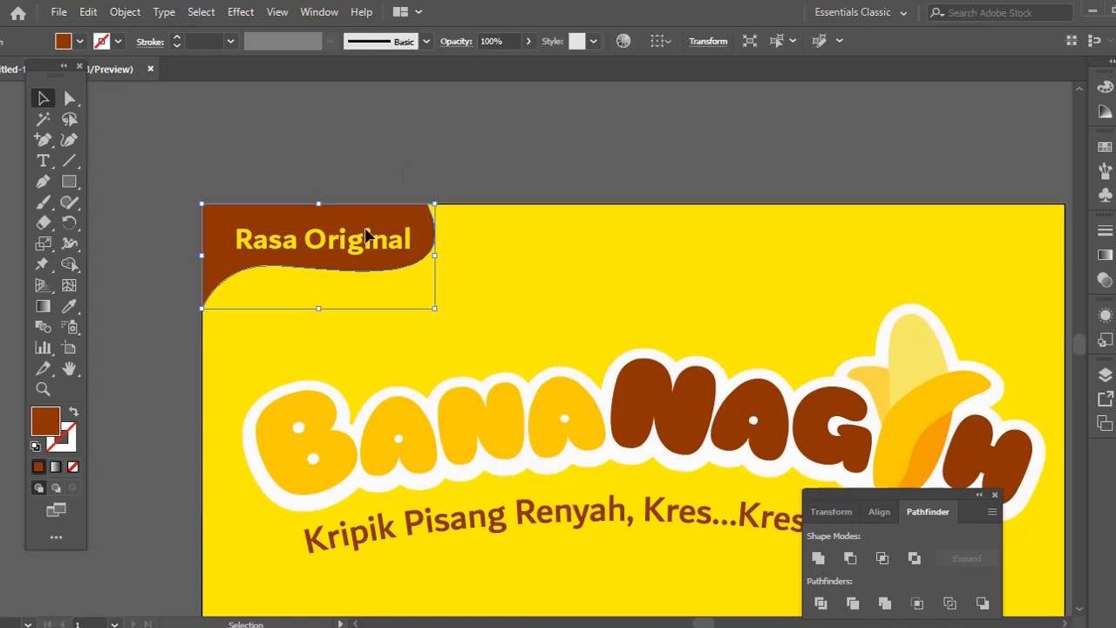
left_click(223, 307)
left_click(208, 292)
left_click_drag(205, 294, 239, 286)
left_click(368, 177)
Draw a slender, upright curved banana shape with a brown fill in the empty area above the artboard using the Pen tool
key("z")
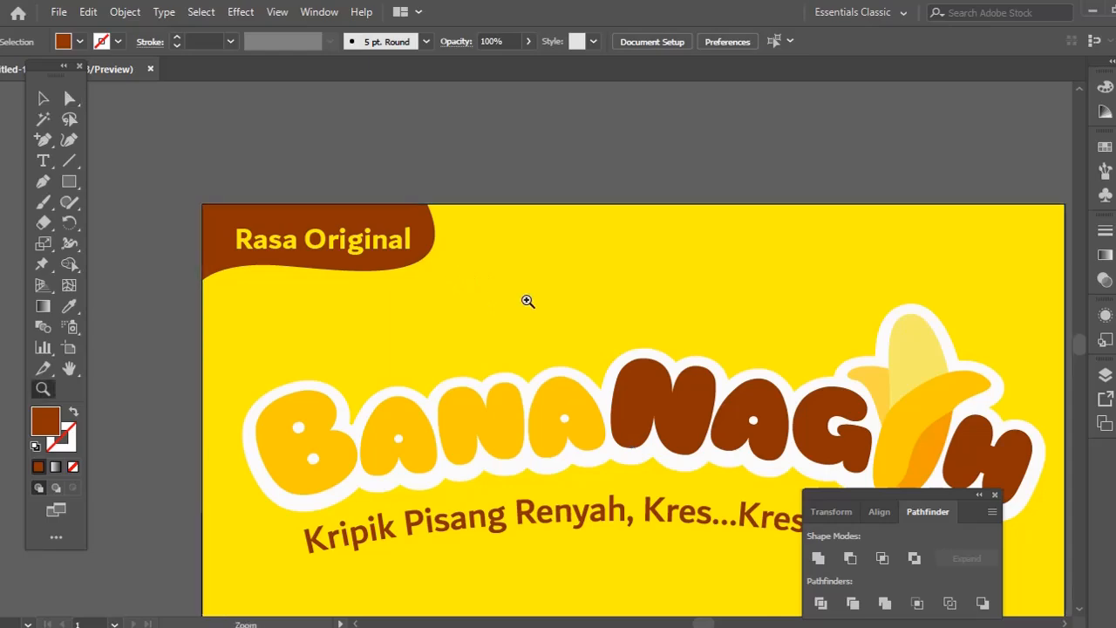
left_click(530, 301, "alt")
left_click_drag(594, 332, 473, 216)
left_click(546, 255)
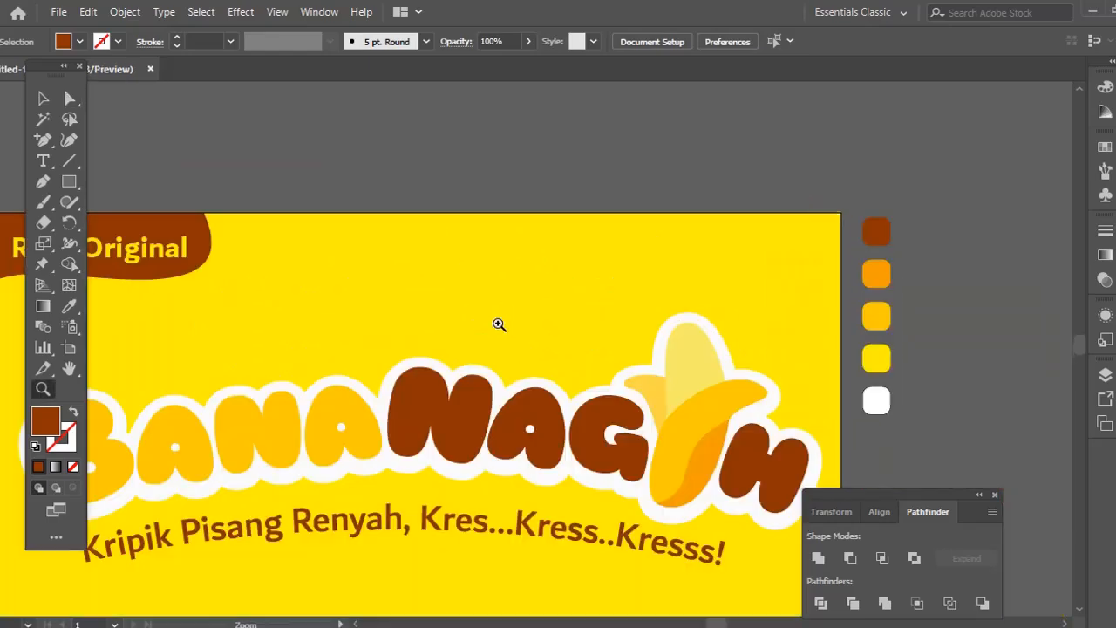
left_click(456, 346)
left_click_drag(493, 327, 611, 264)
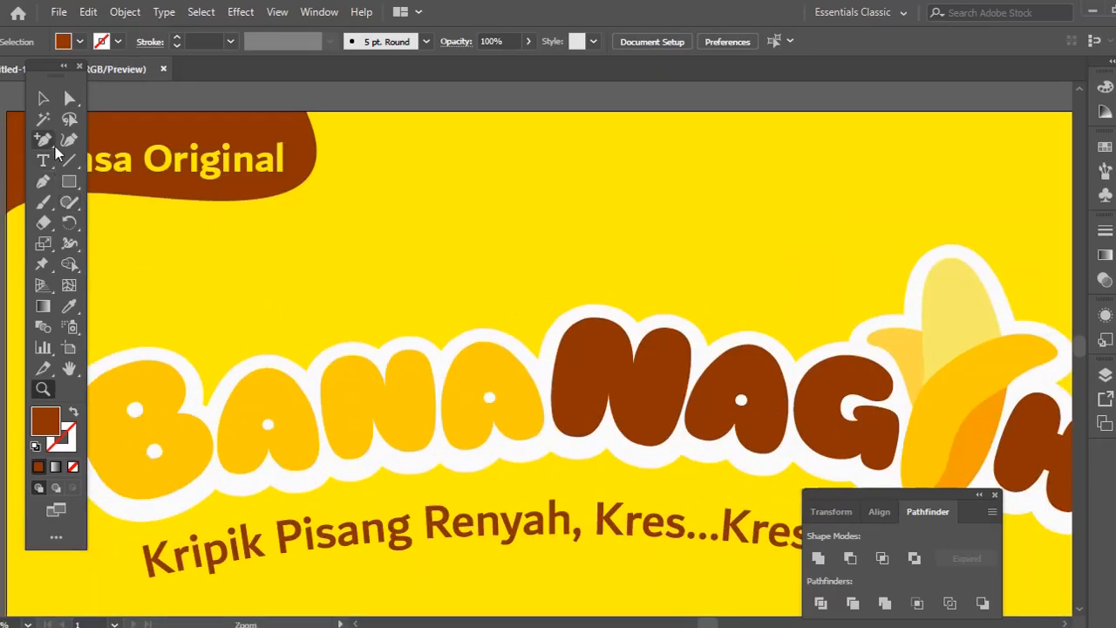
left_click(46, 180)
left_click_drag(429, 293, 337, 486)
left_click_drag(511, 189, 482, 281)
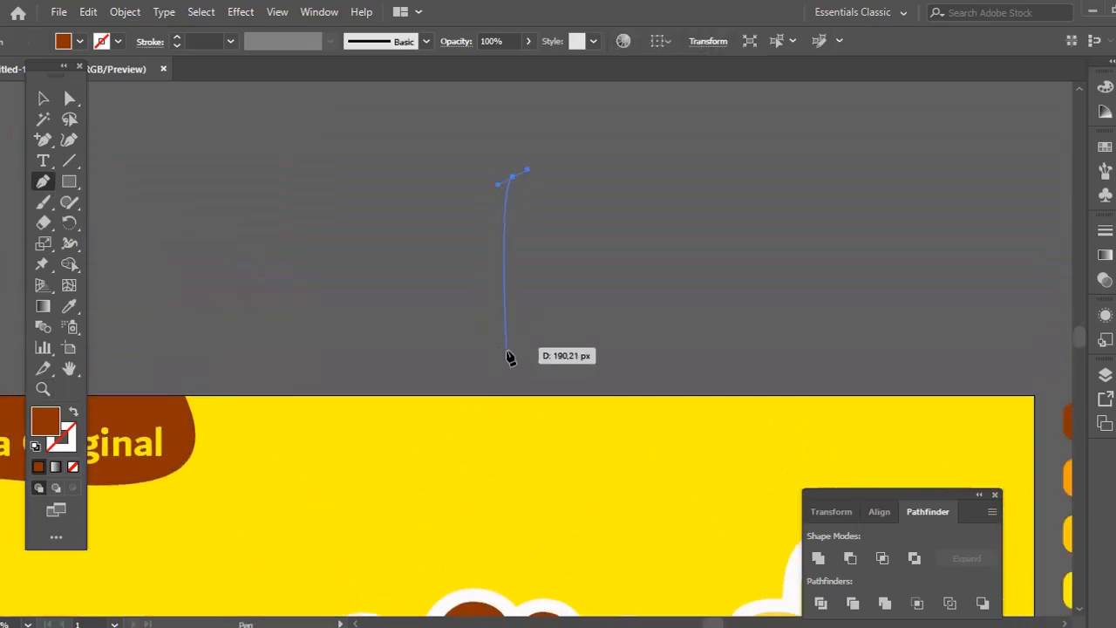
left_click_drag(518, 365, 580, 420)
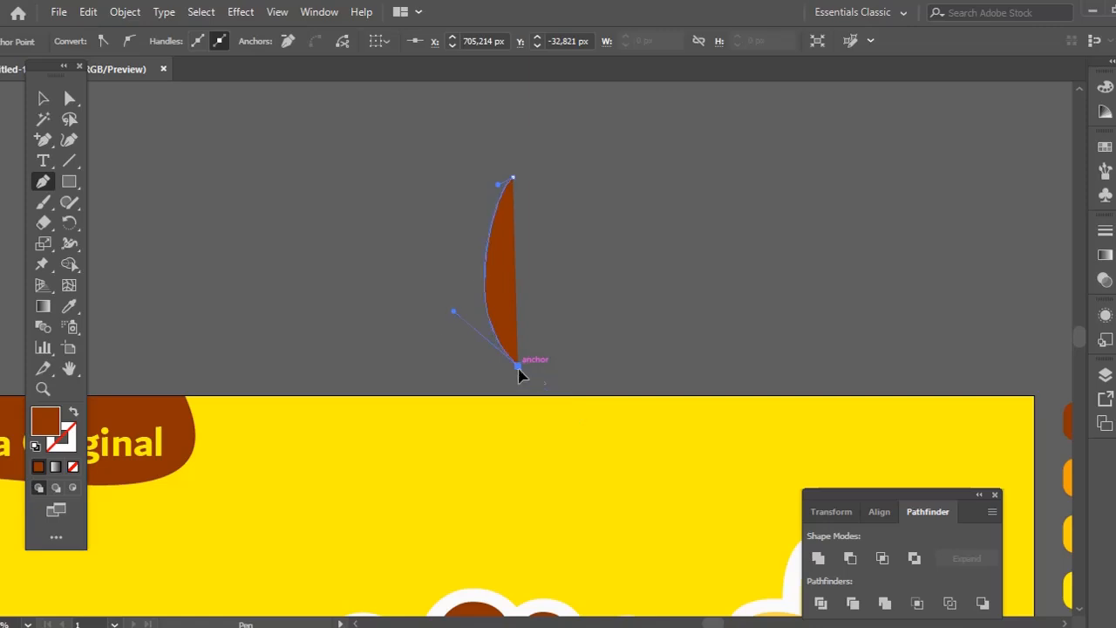
left_click_drag(518, 368, 542, 378)
left_click_drag(530, 259, 471, 222)
left_click(542, 324, "ctrl")
key("z")
left_click(530, 300)
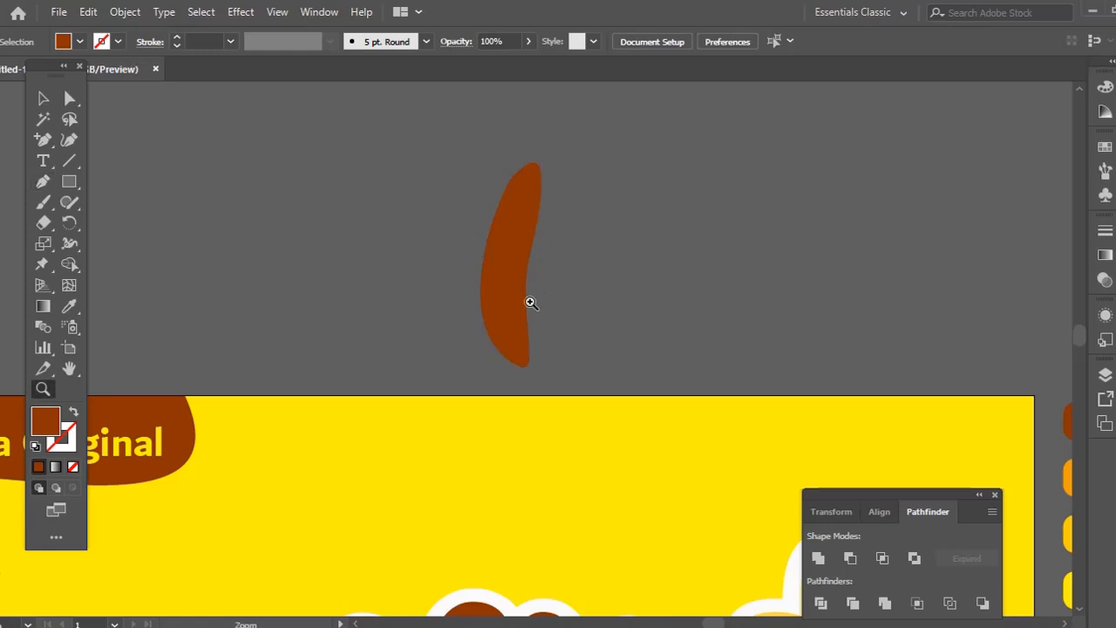
Reshape the inner curve of the brown banana shape with the Direct Selection tool so it bends more deeply at mid-height
key("a")
left_click_drag(503, 305, 512, 279)
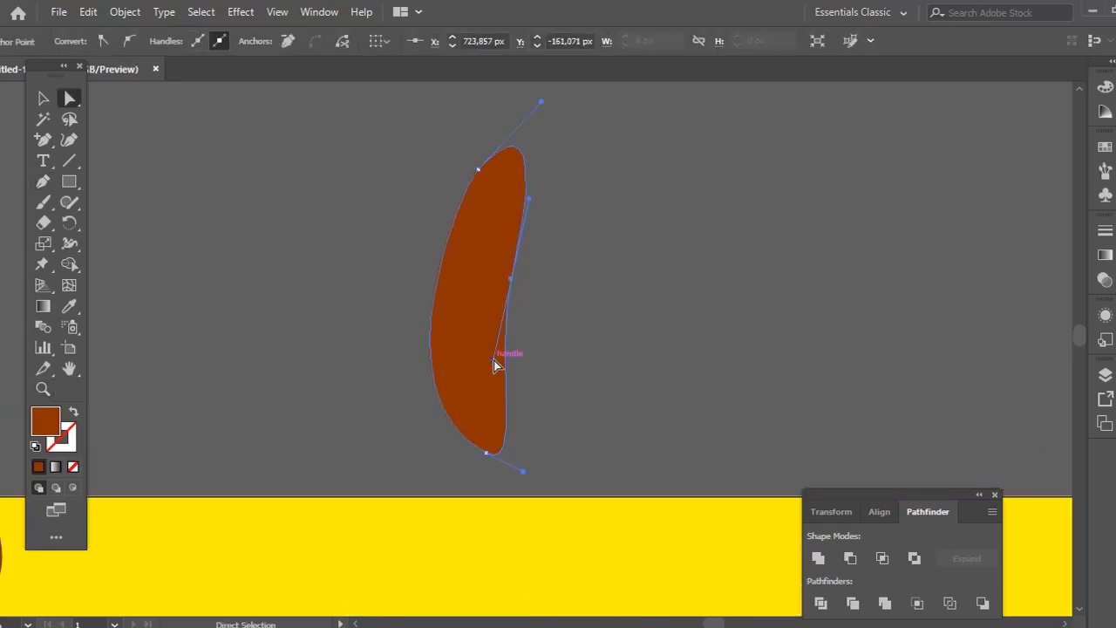
left_click_drag(486, 363, 487, 363)
left_click(296, 305, "ctrl")
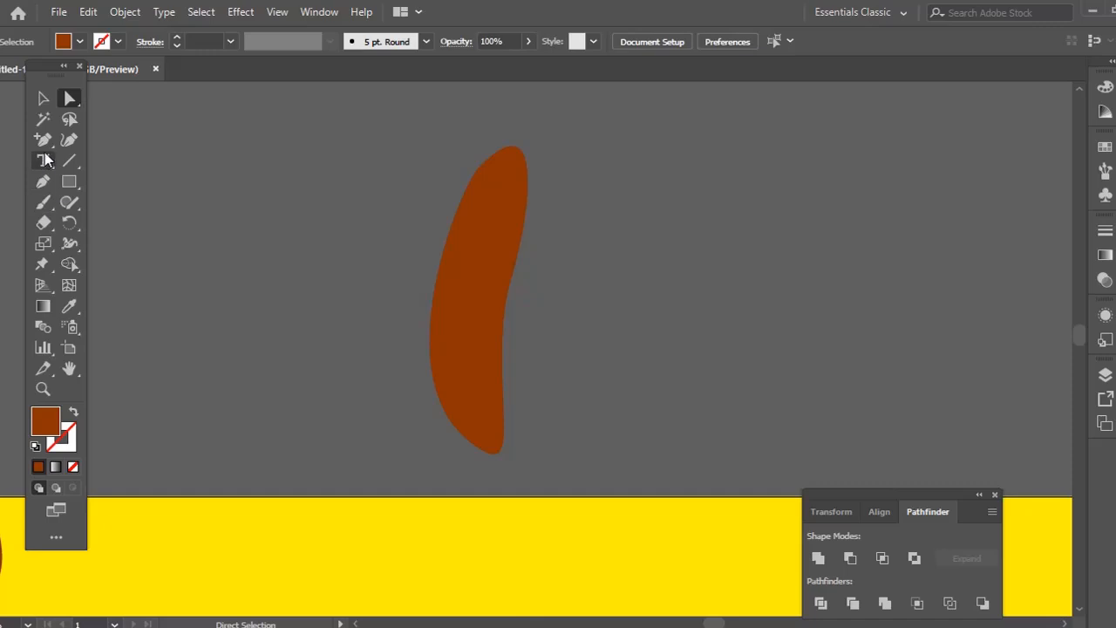
Draw a thin, curved sliver inside the brown banana shape with the Pen tool, following the banana's bend
left_click(496, 187)
left_click_drag(472, 390, 485, 426)
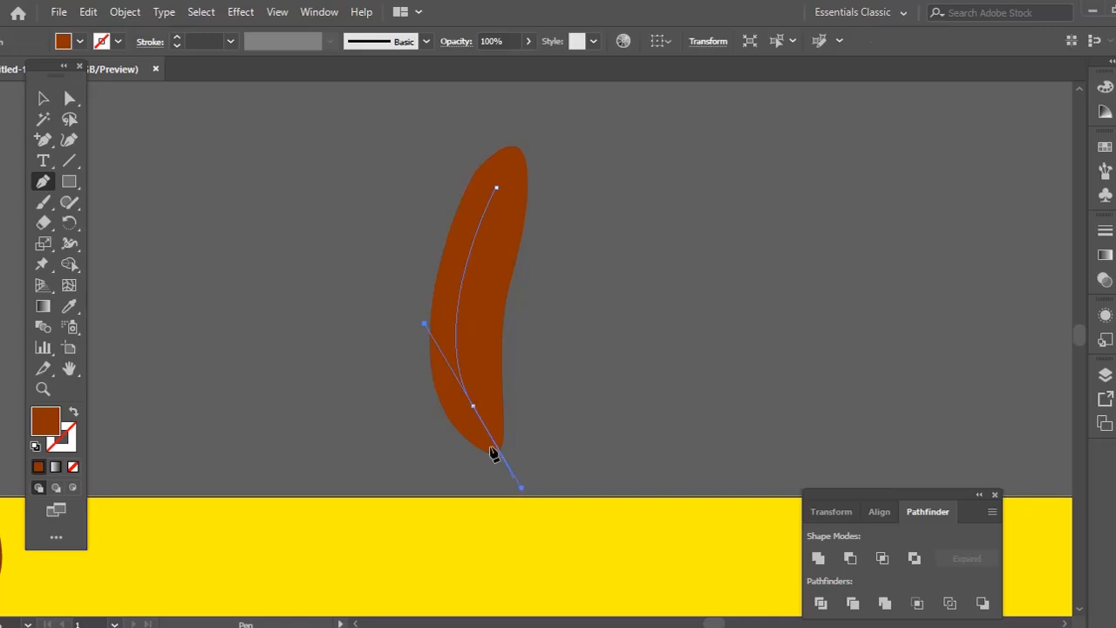
left_click(473, 406)
left_click_drag(476, 288, 492, 227)
left_click_drag(497, 187, 497, 174)
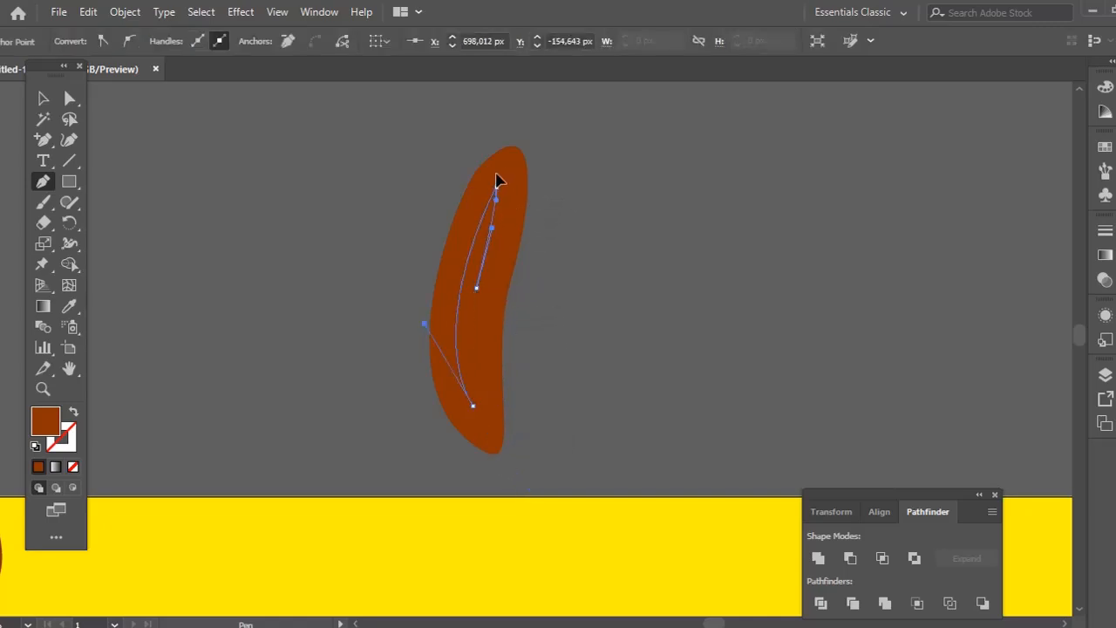
Cut the thin sliver out of the banana shape by excluding the overlap of the two paths
left_click(519, 253, "ctrl")
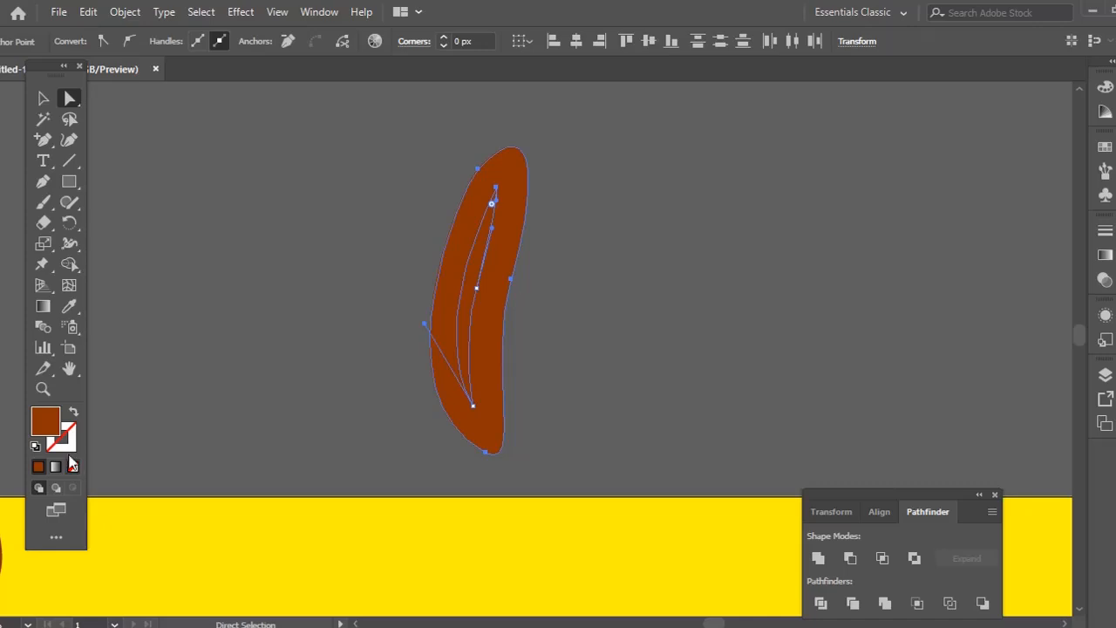
left_click(915, 558)
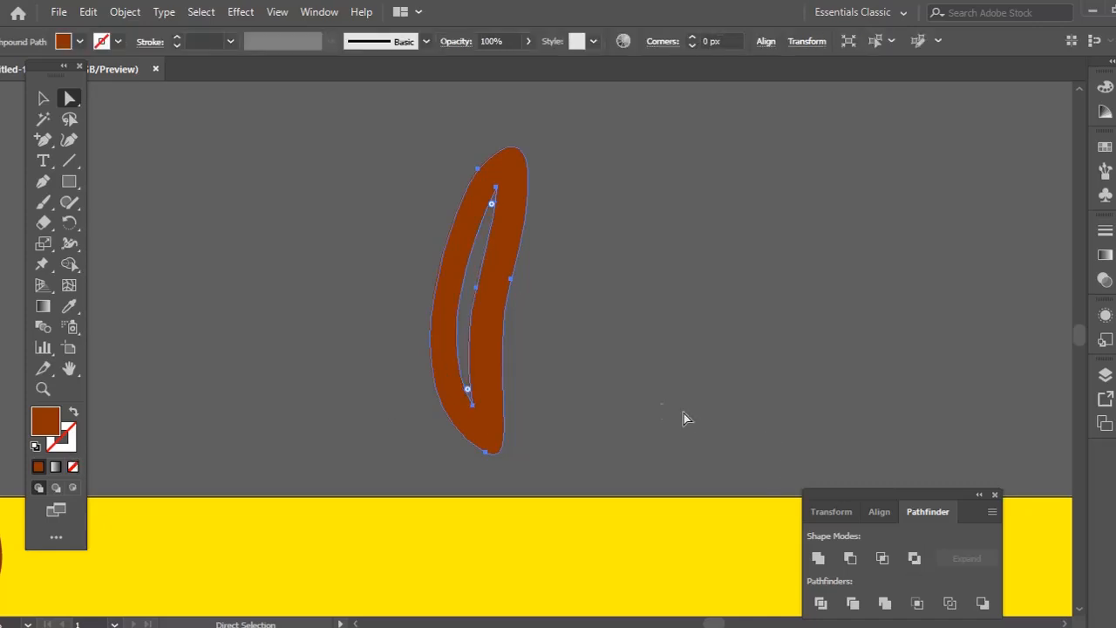
left_click(591, 376)
Shrink the hollow banana shape and place it on the artboard between the "Rasa Original" label and the BANANAGIH logo
left_click(580, 354, "alt")
left_click_drag(550, 346, 473, 364)
left_click(474, 367, "ctrl")
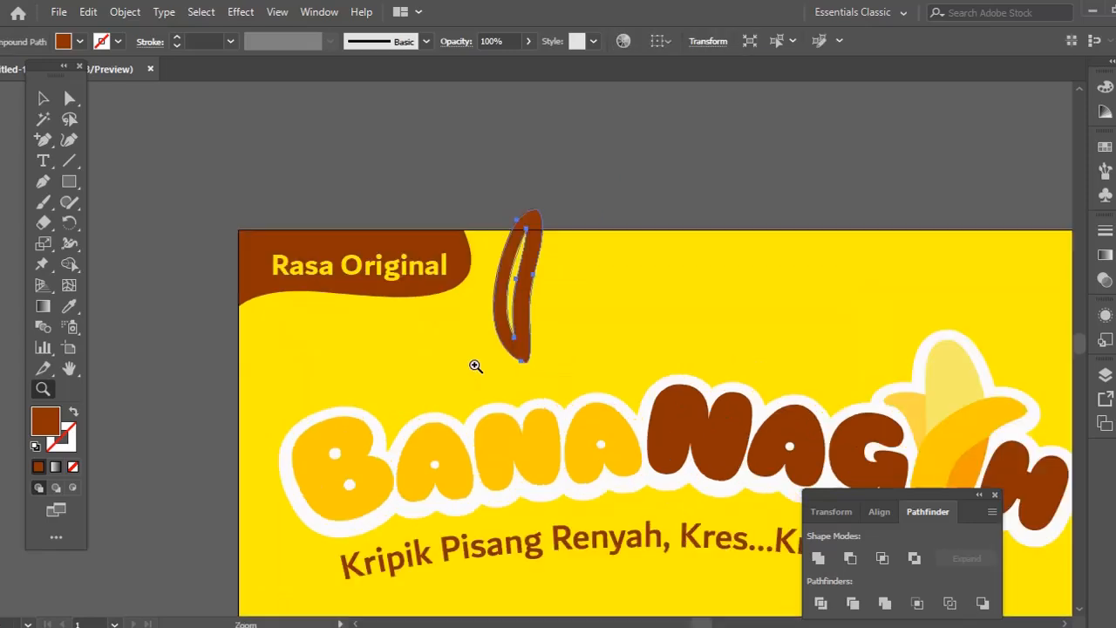
left_click(477, 367, "ctrl")
left_click_drag(612, 143, 533, 268)
key("ctrl+z")
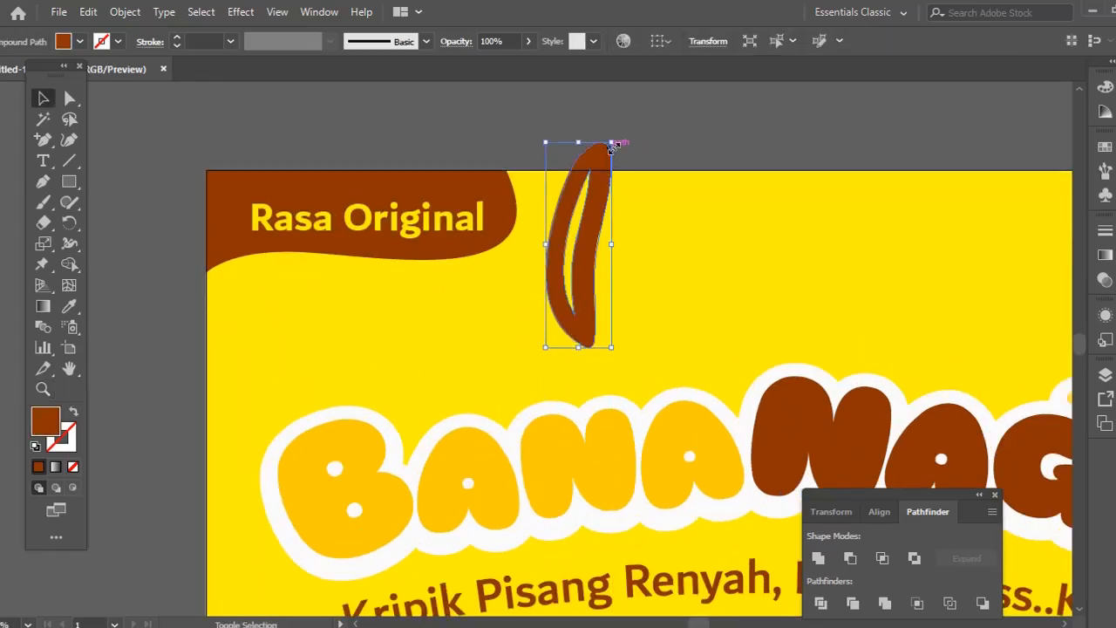
left_click_drag(612, 145, 573, 263)
left_click_drag(556, 321, 428, 348)
left_click(483, 349, "ctrl+alt")
left_click_drag(514, 341, 458, 313)
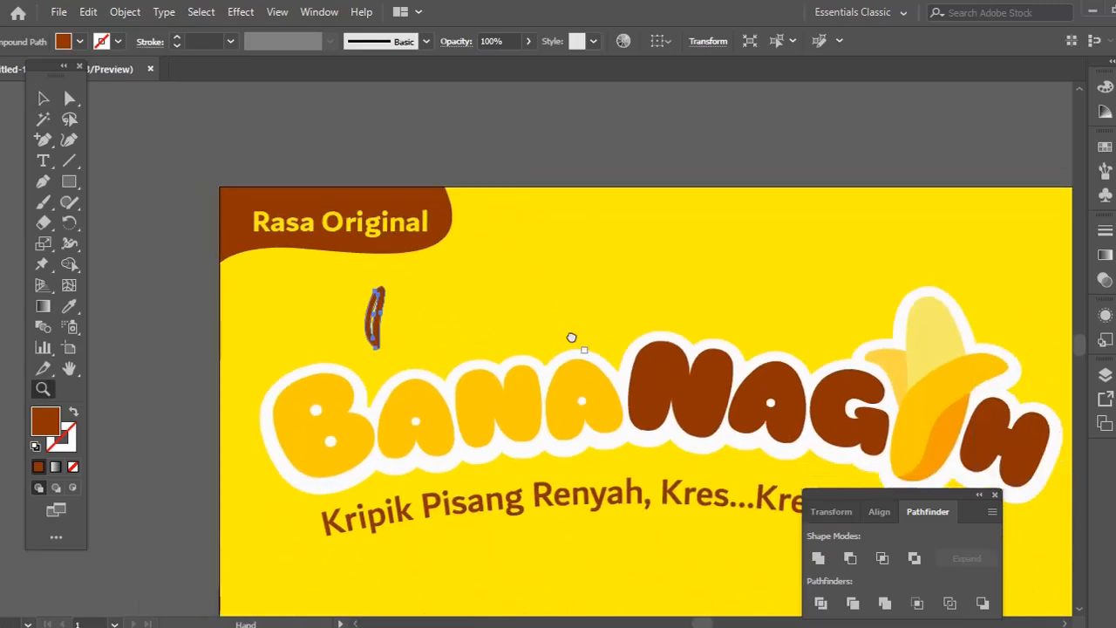
Recolor the small hollow banana shape with the amber-yellow swatch beside the artboard
left_click_drag(571, 337, 506, 341)
key("i")
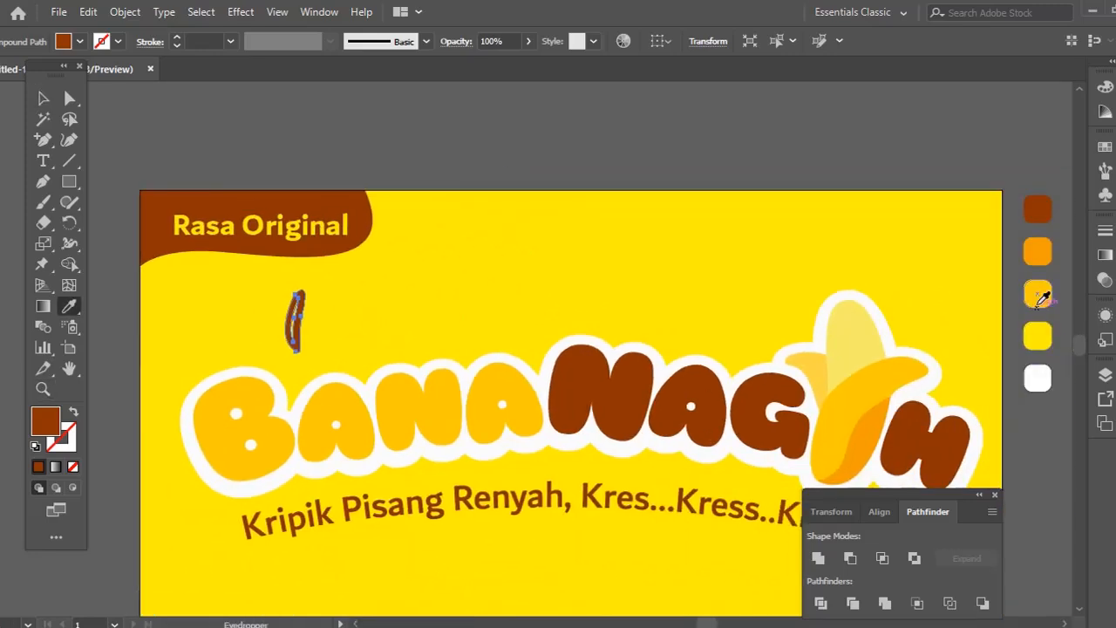
key("ctrl+shift+a")
Arrange three rotated copies of the hollow banana in different sizes above the logo and group them
key("z")
left_click(419, 377)
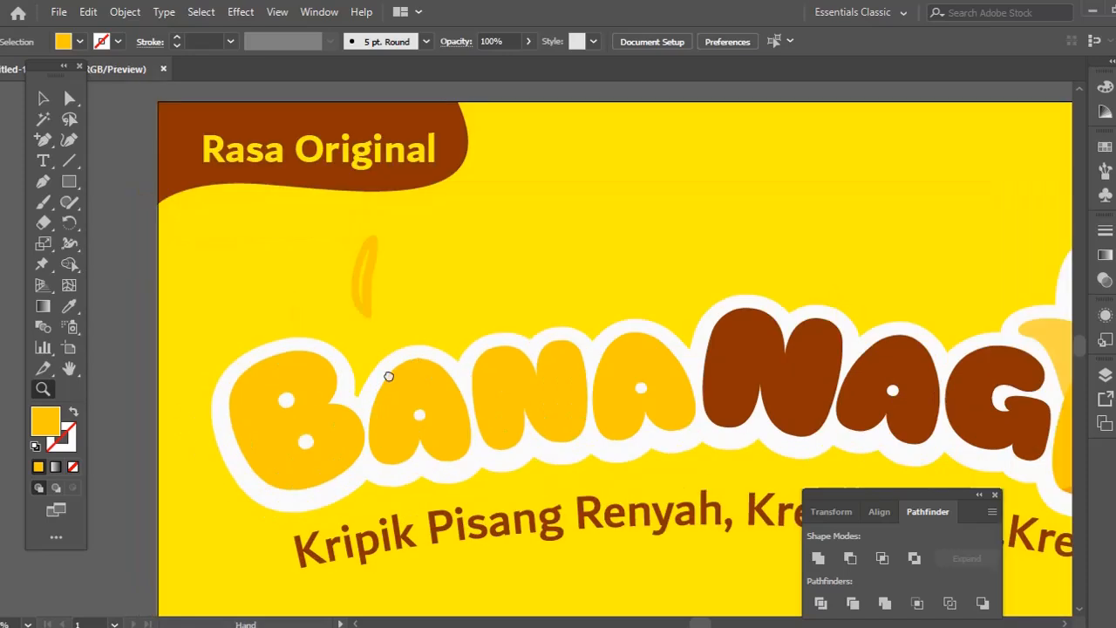
left_click_drag(388, 376, 326, 397)
key("v")
left_click_drag(306, 302, 364, 274)
left_click_drag(423, 327, 389, 352)
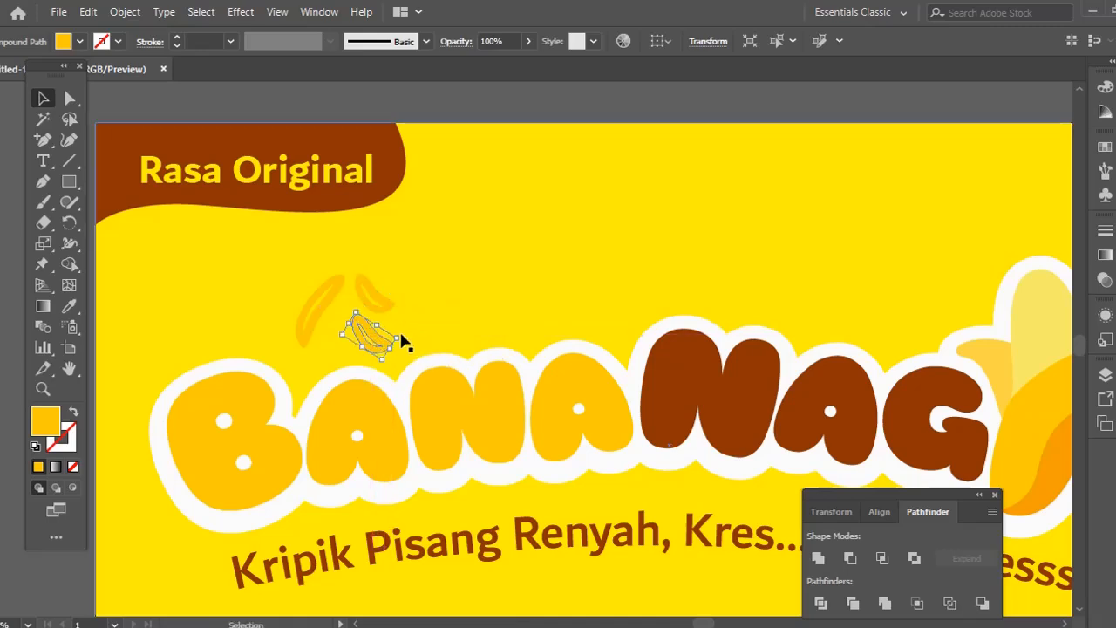
left_click(316, 306, "shift")
left_click(379, 307, "shift")
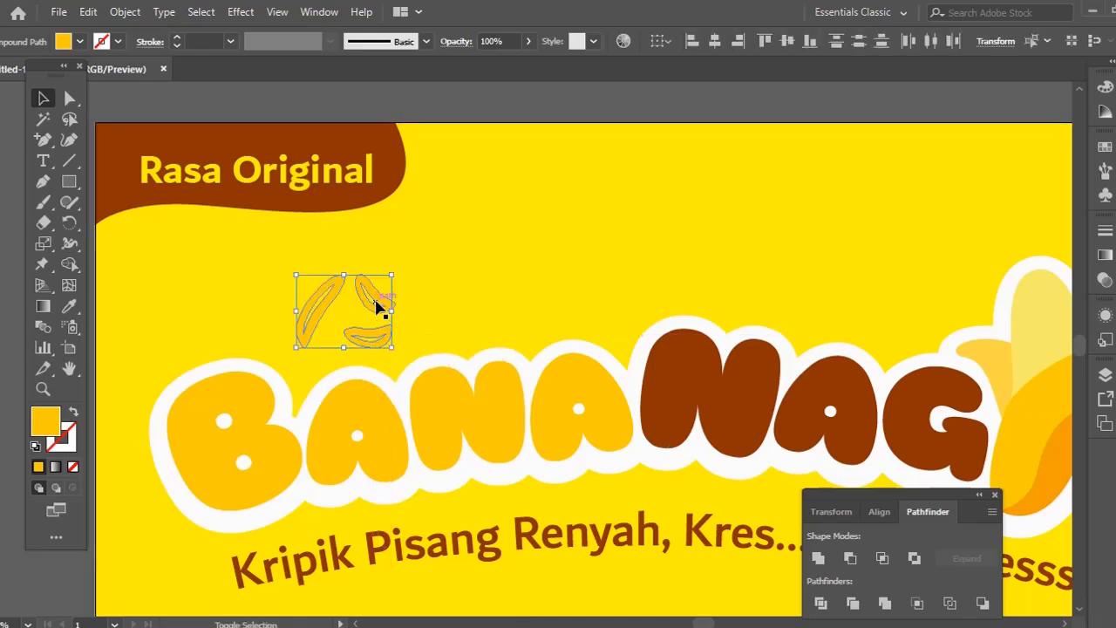
key("ctrl+g")
Duplicate the banana cluster twice beside the original, rotate the copies, and enlarge the original cluster
left_click_drag(377, 306, 512, 212)
left_click_drag(491, 257, 610, 283)
left_click(318, 305)
left_click_drag(295, 274, 253, 242)
key("ctrl+shift+a")
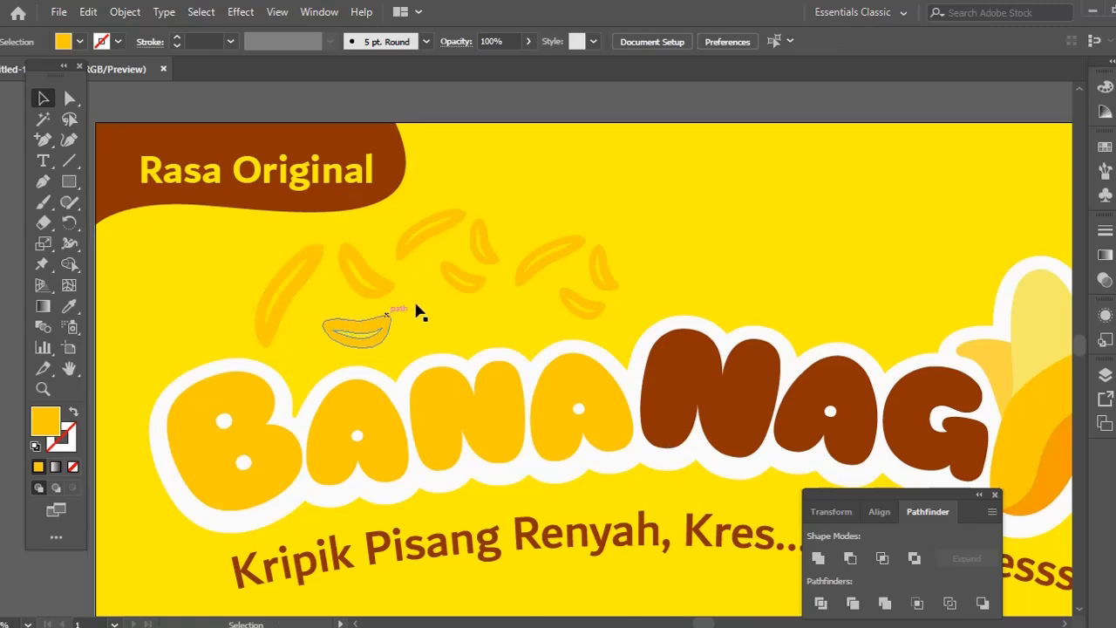
Move the long banana of the middle cluster slightly upward and enlarge it
left_click(436, 231)
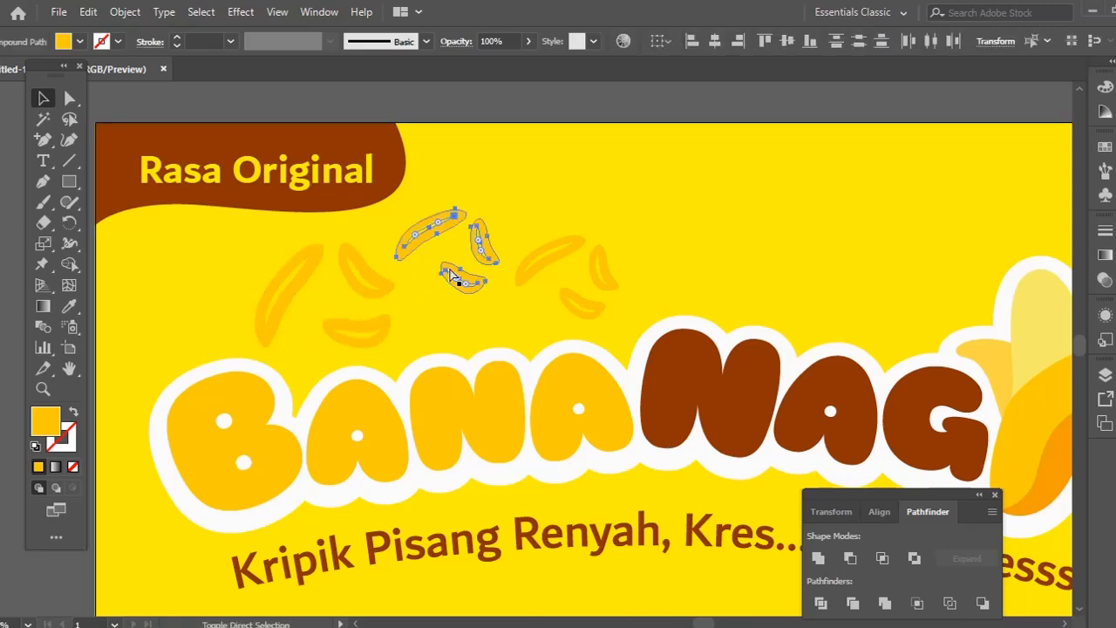
key("ctrl+shift+a")
left_click_drag(451, 241, 491, 189)
key("ctrl+shift+a")
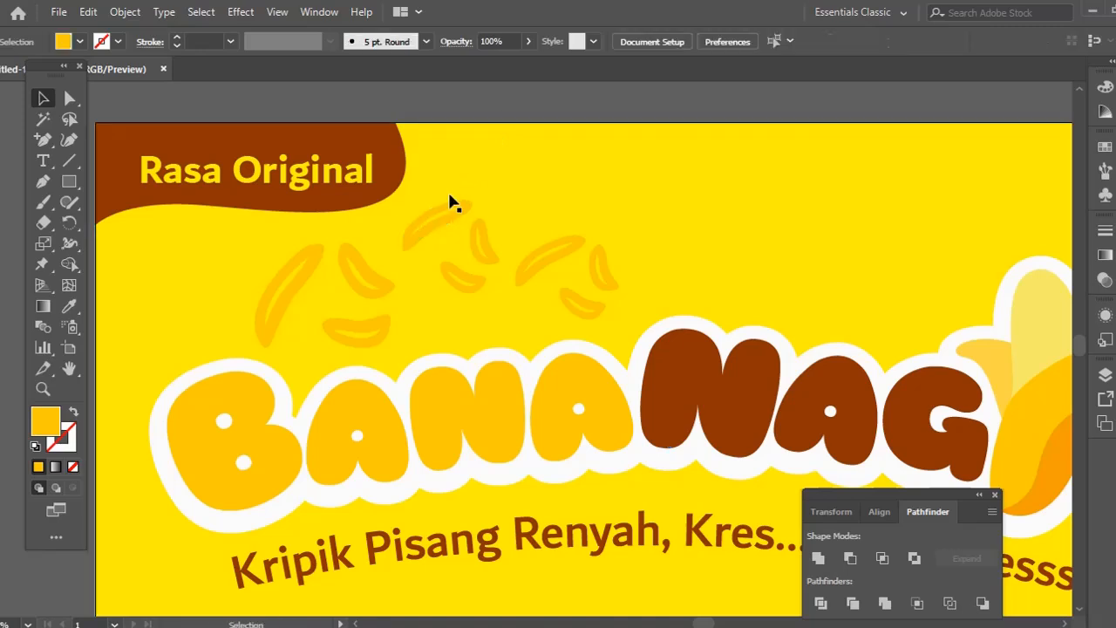
left_click(471, 205)
left_click_drag(472, 203, 500, 192)
Spread rotated and resized copies of the banana cluster over the yellow background above and below the logo and tagline
left_click(562, 275)
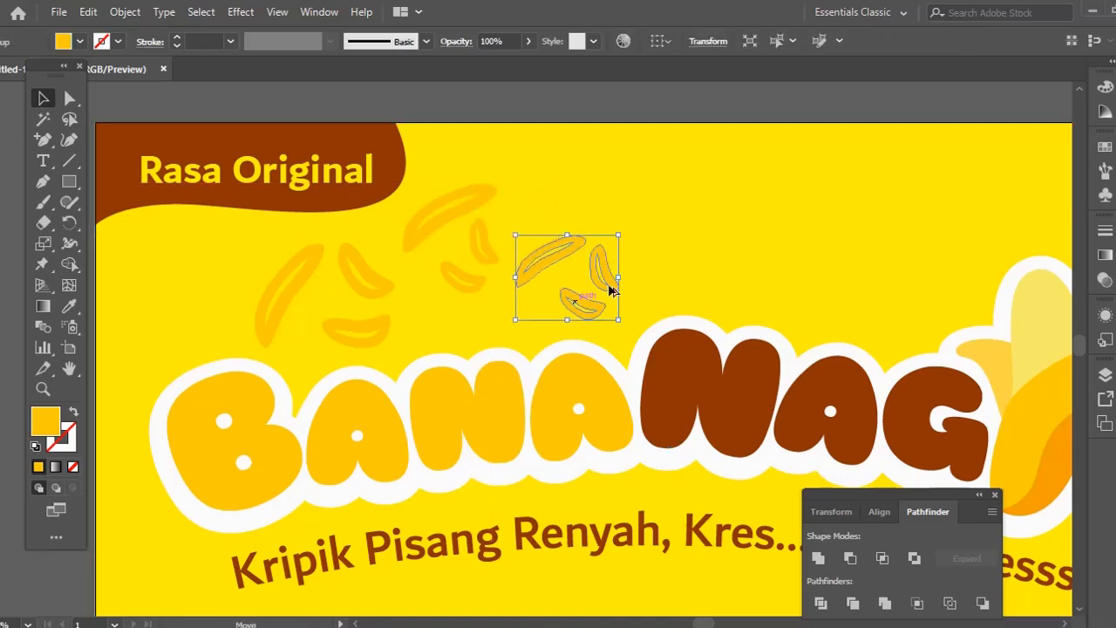
left_click_drag(610, 290, 722, 215)
left_click_drag(680, 246, 192, 322)
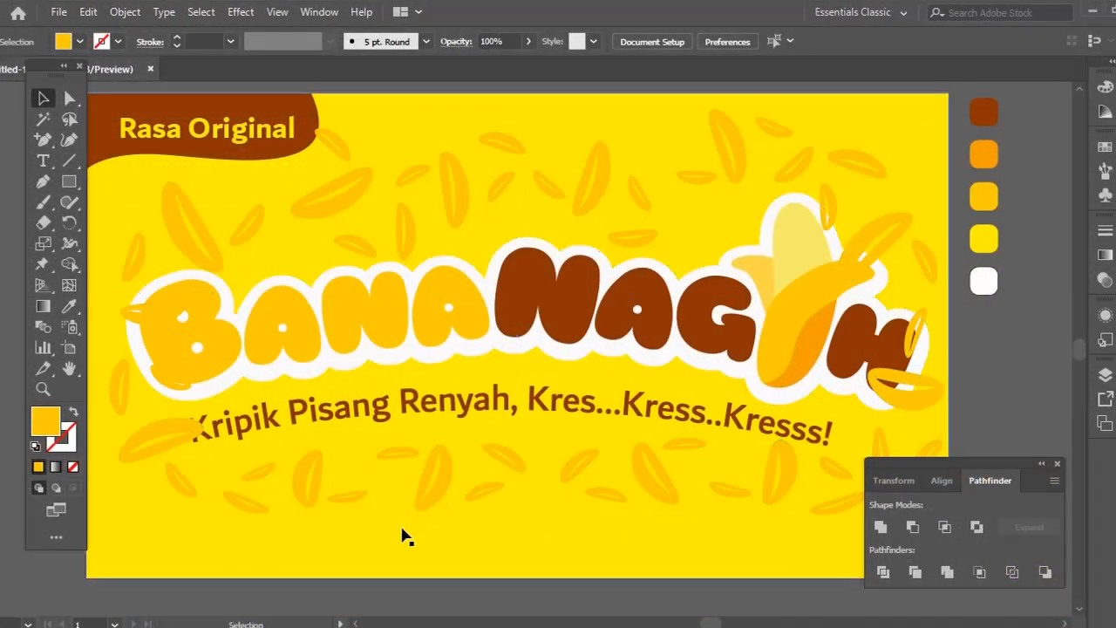
Rotate the banana cluster overlapping the "Rasa Original" label away from it, and rotate the neighboring cluster above the logo
scroll(335, 387, "up", 2)
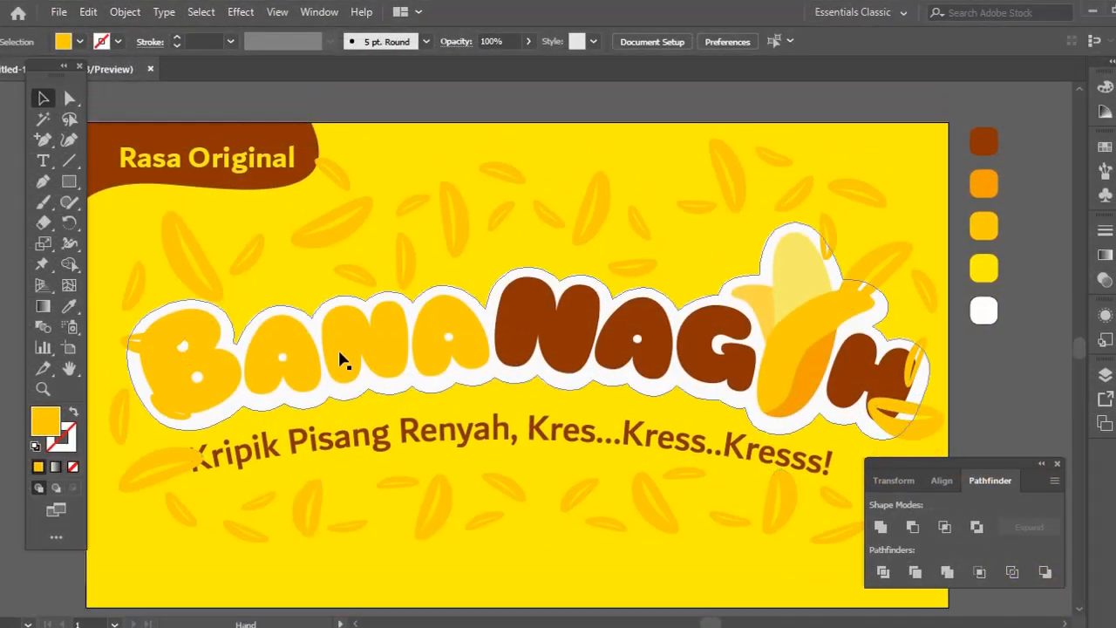
left_click(404, 262)
left_click_drag(414, 251, 418, 250)
left_click_drag(428, 160, 457, 236)
key("ctrl+z")
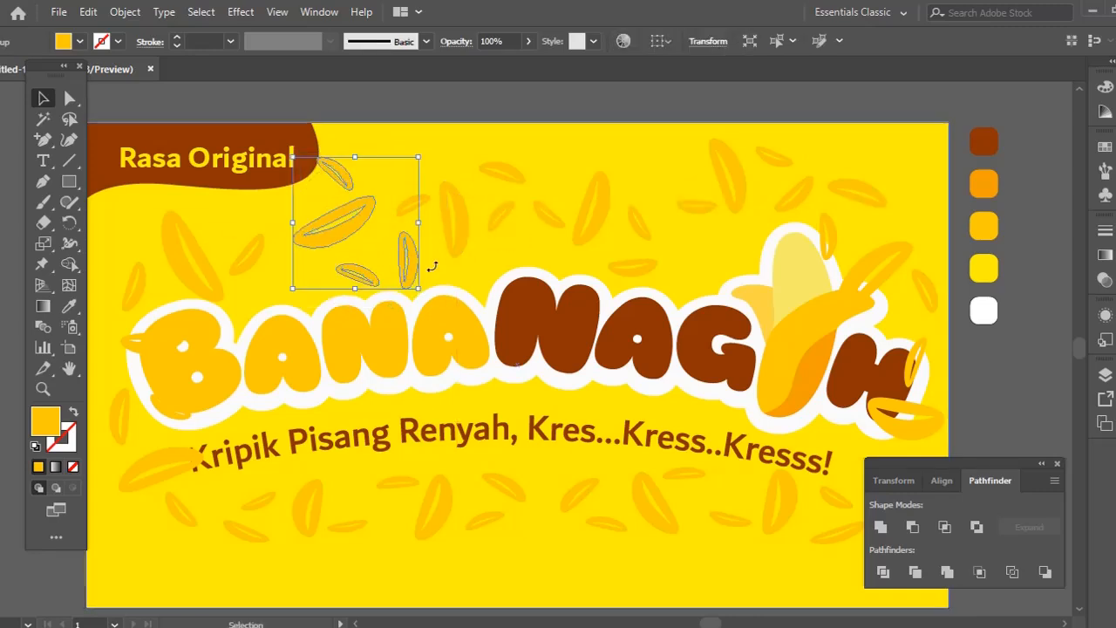
left_click_drag(428, 153, 362, 137)
left_click(486, 205)
left_click_drag(537, 165, 519, 222)
Rotate and shift the banana cluster above the brown "NA" letters so it clears the adjacent cluster
left_click(586, 225)
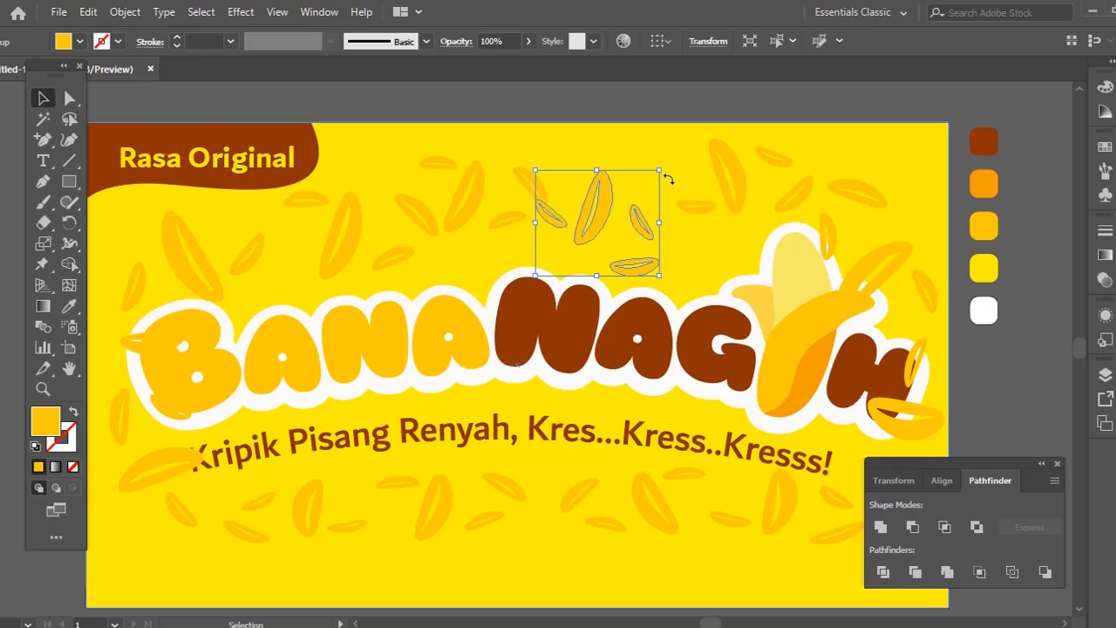
left_click_drag(669, 180, 675, 192)
left_click_drag(599, 219, 607, 226)
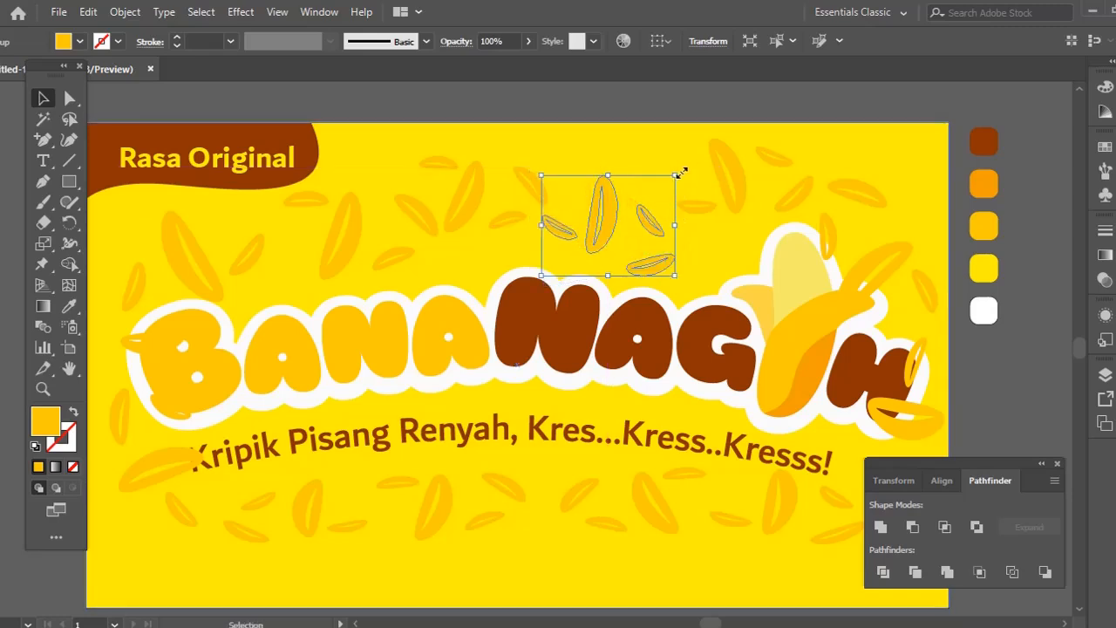
left_click_drag(681, 173, 669, 162)
Rotate and reposition the banana cluster beside the peeled-banana letter so it no longer overlaps the logo
key("space")
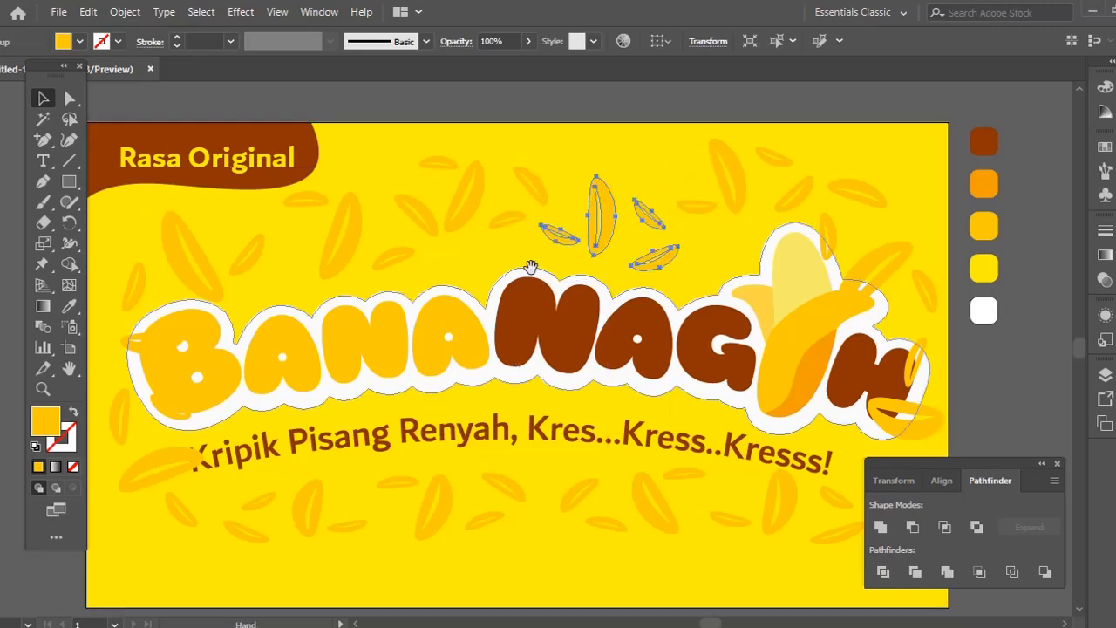
left_click_drag(486, 346, 567, 261)
left_click(497, 338)
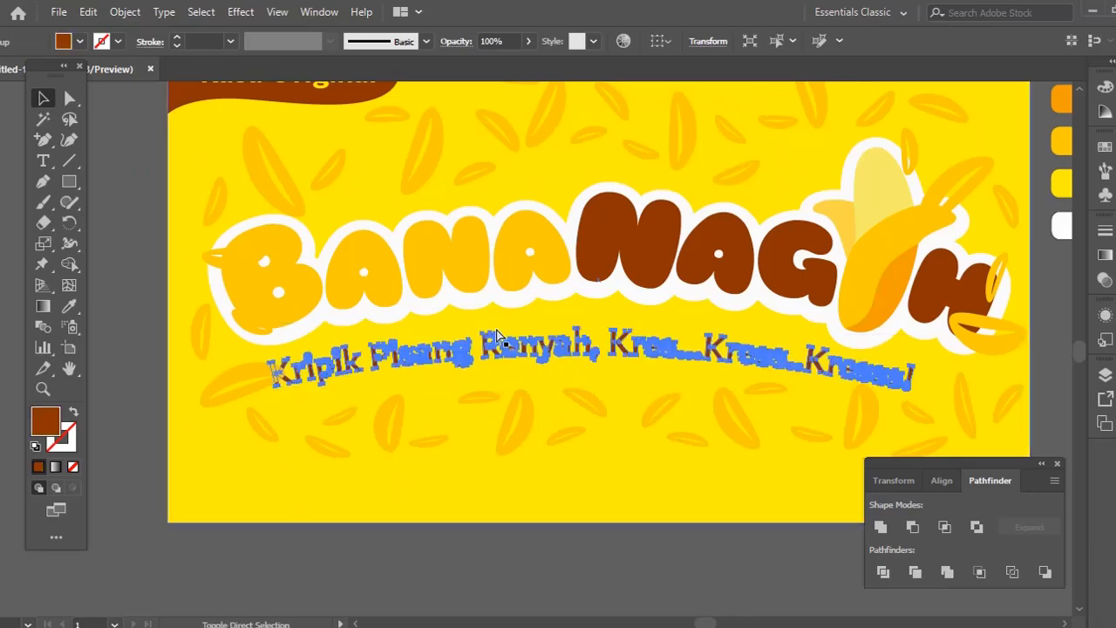
key("space")
left_click_drag(494, 334, 413, 334)
key("space")
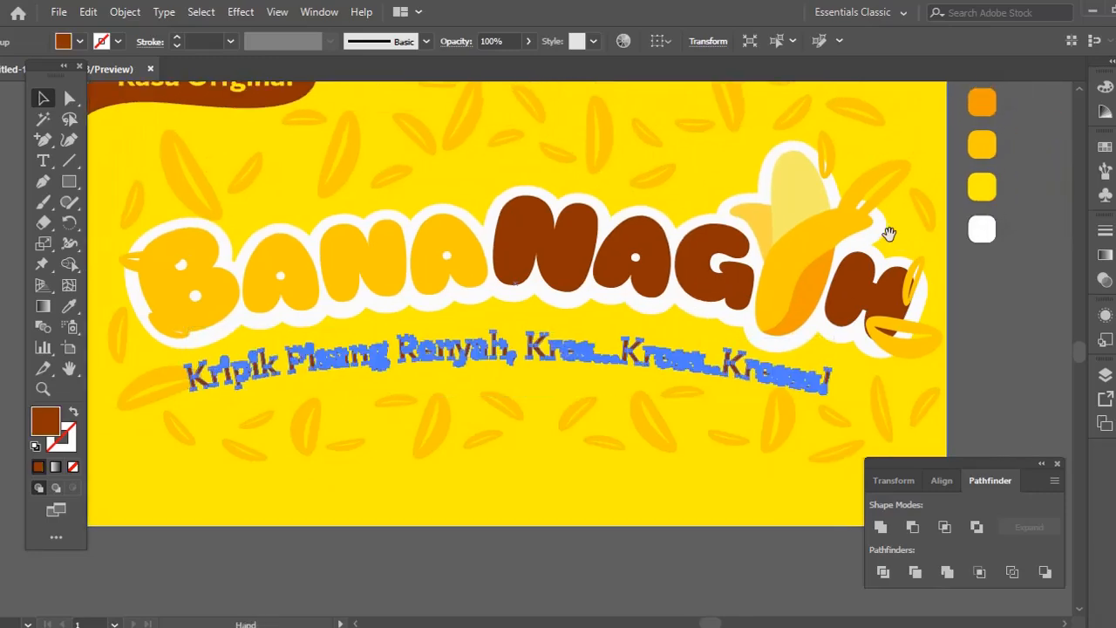
left_click_drag(890, 233, 814, 341)
mouse_move(819, 300)
left_mouse_down()
mouse_move(820, 264)
mouse_move(836, 262)
mouse_move(828, 295)
left_mouse_up()
mouse_move(755, 336)
left_mouse_down()
mouse_move(765, 299)
mouse_move(772, 331)
left_mouse_up()
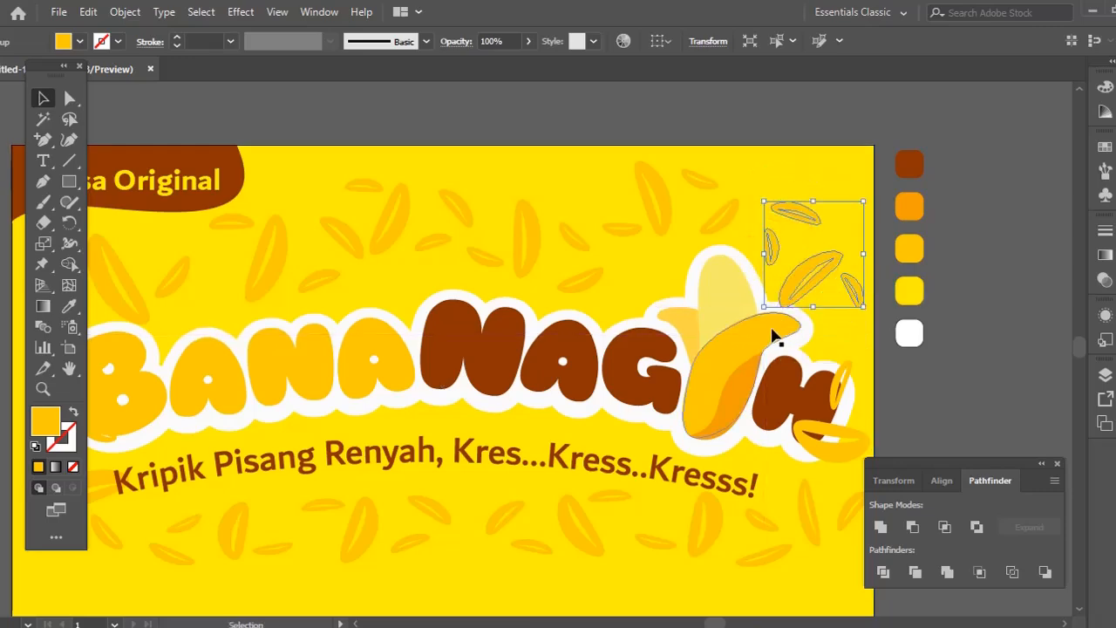
Rotate and move the banana cluster at the artboard's lower left so it clears the letter B and the tagline
key("space")
left_click_drag(746, 369, 784, 242)
key("ctrl+space")
left_click(715, 346, "ctrl+alt")
left_click_drag(651, 351, 792, 314)
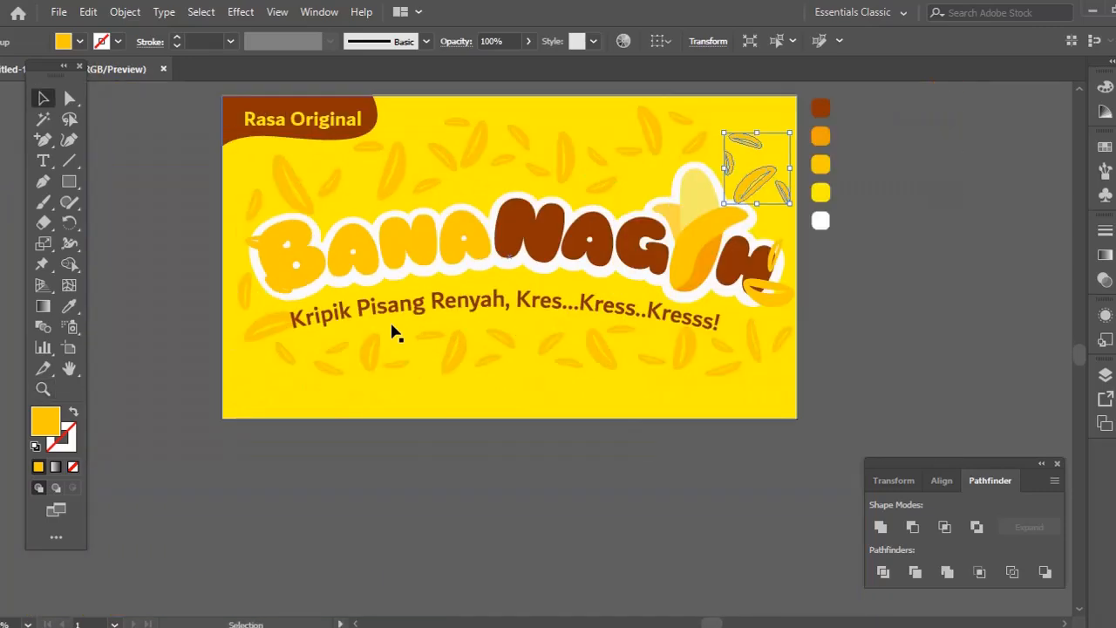
left_click_drag(283, 298, 282, 296)
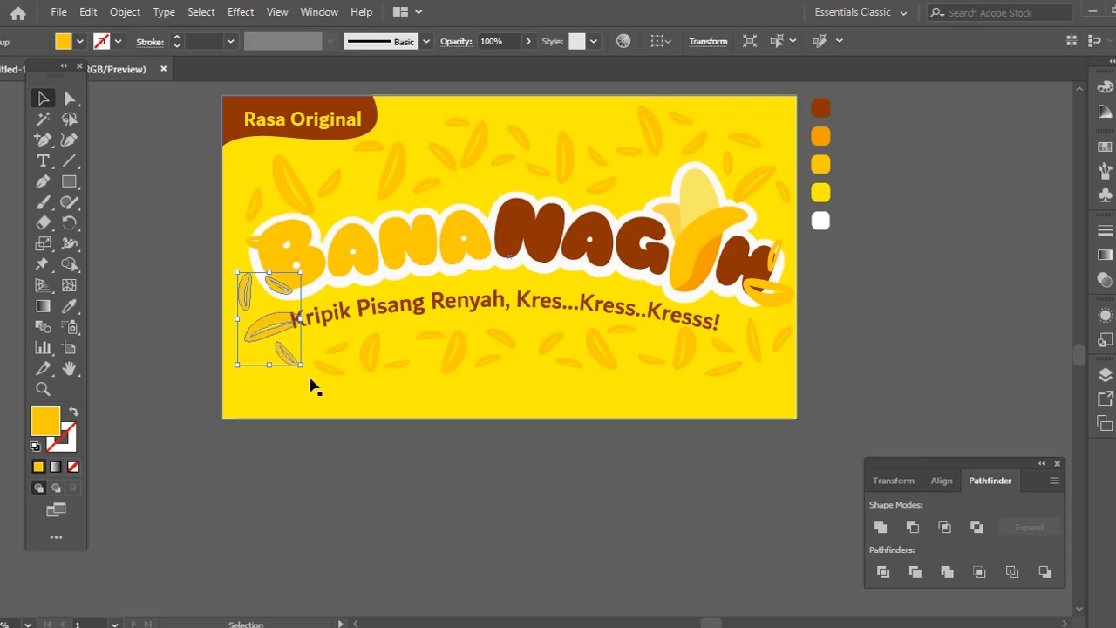
left_click_drag(310, 373, 269, 345)
left_click_drag(309, 292, 318, 298)
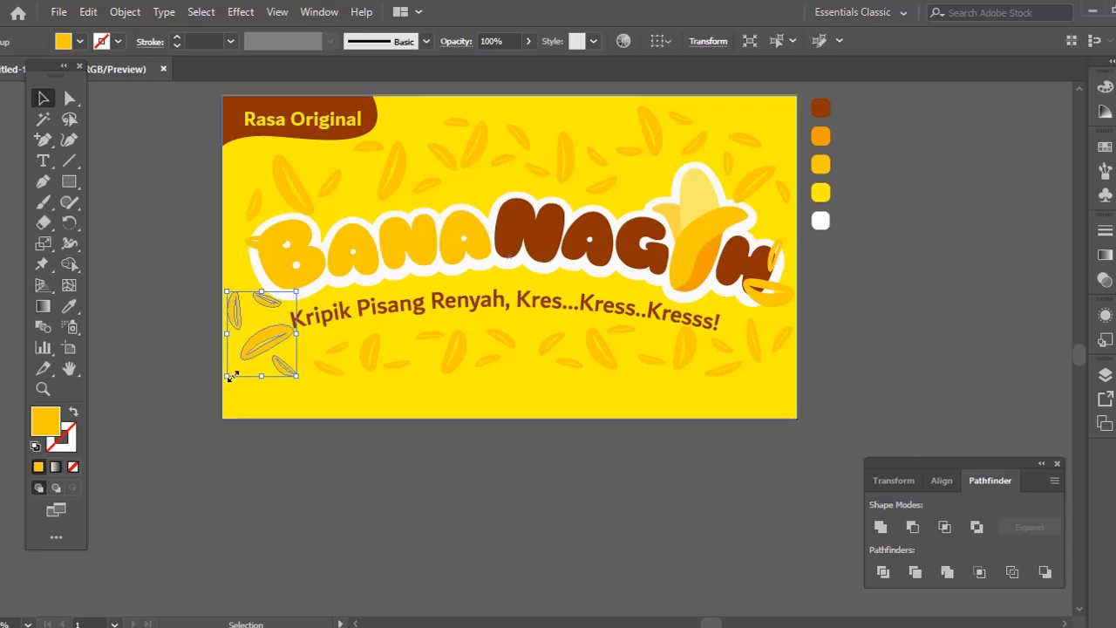
left_click(266, 340)
Rotate the banana cluster below the "Rasa Original" label and position it clear of the letter B
left_click_drag(266, 342, 271, 173)
left_click_drag(337, 149, 388, 171)
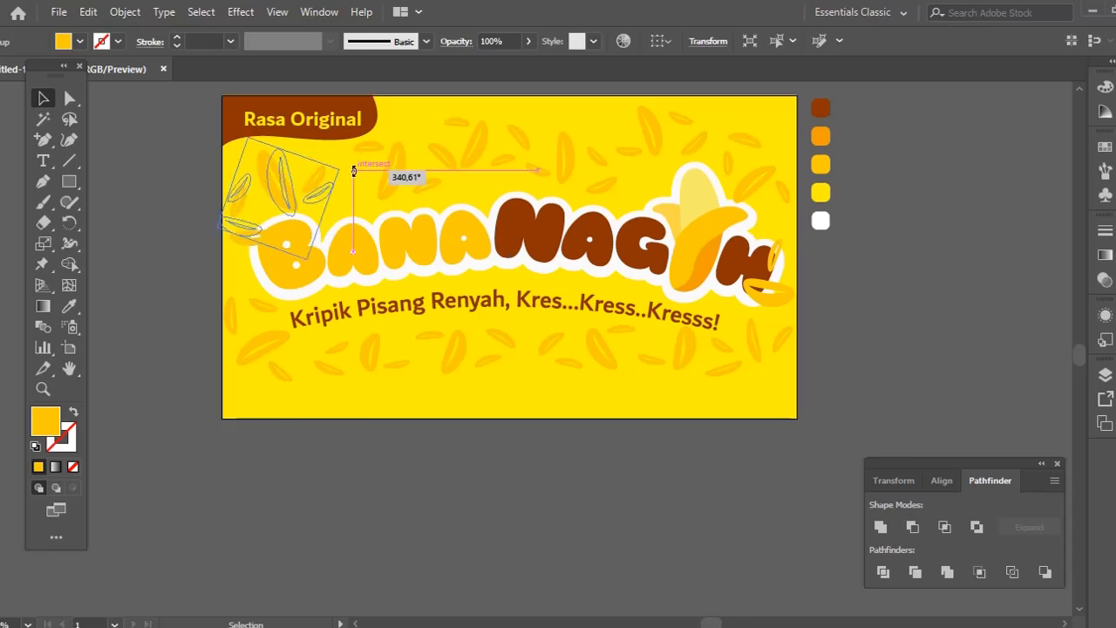
left_click_drag(292, 187, 301, 176)
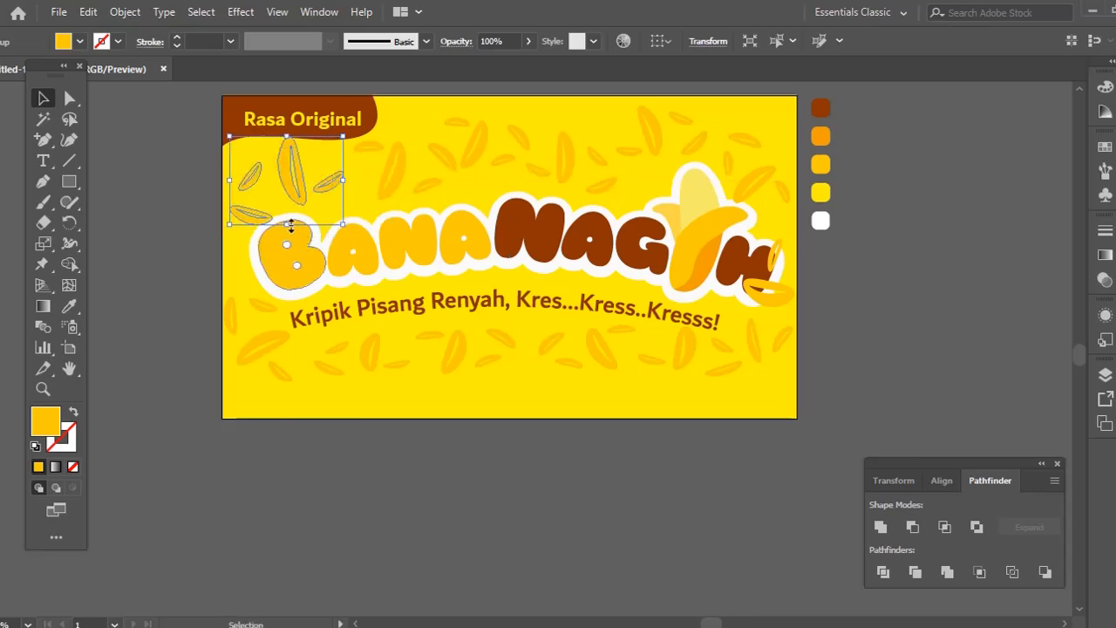
left_click_drag(290, 225, 287, 341)
left_click_drag(301, 295, 275, 334)
key("ctrl+shift+a")
Scale down the BANANAGIH logo and center it above the tagline, clear of the banana clusters beside the H
left_click_drag(710, 405, 701, 411)
left_click(764, 302)
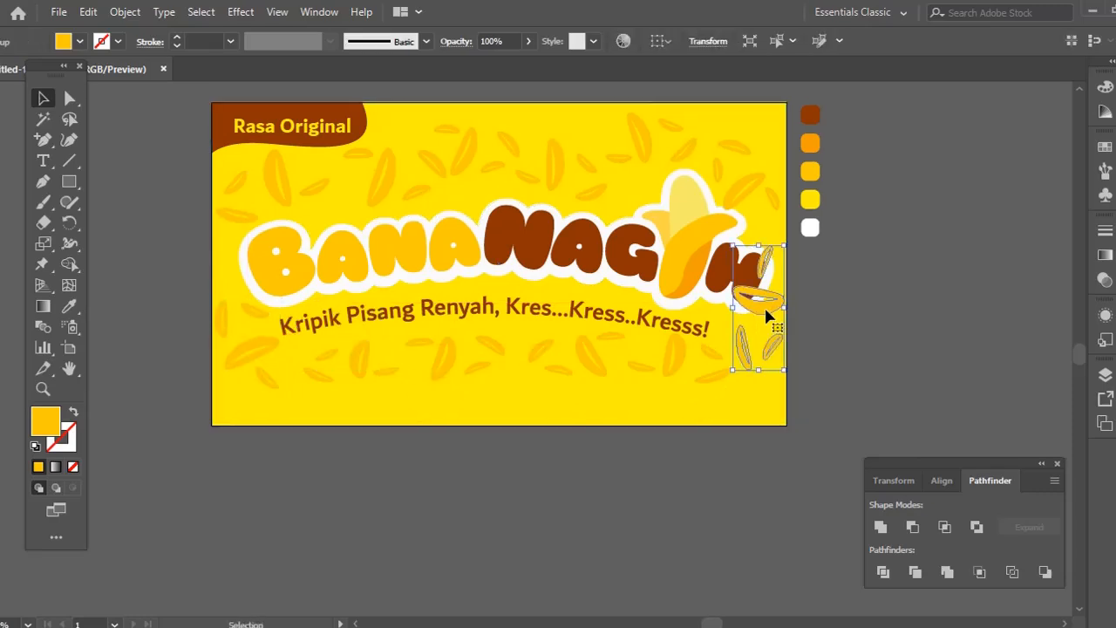
left_click(660, 285)
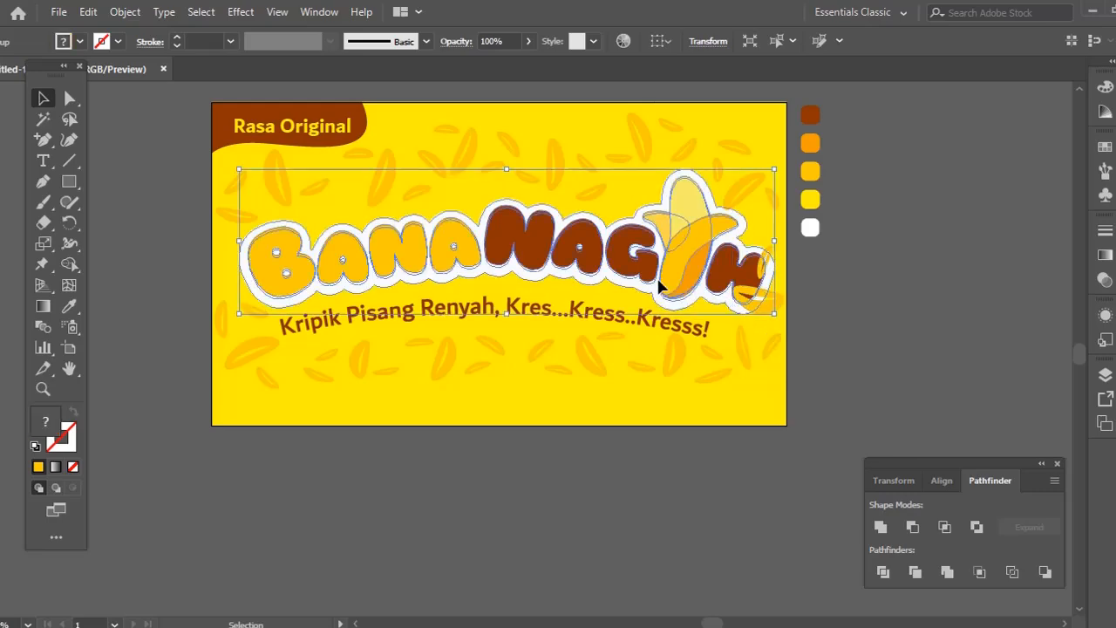
left_click_drag(775, 169, 738, 178)
left_click_drag(659, 243, 648, 241)
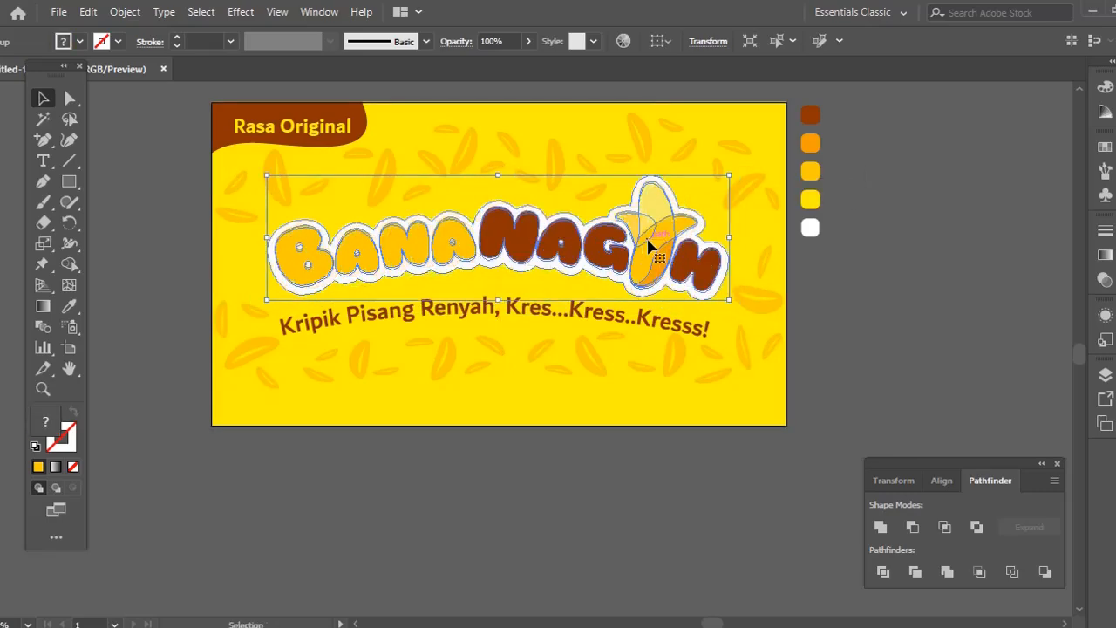
Paste a duplicate of the whole BANANAGIH logo into the document
key("a")
key("ctrl+c")
key("ctrl+v")
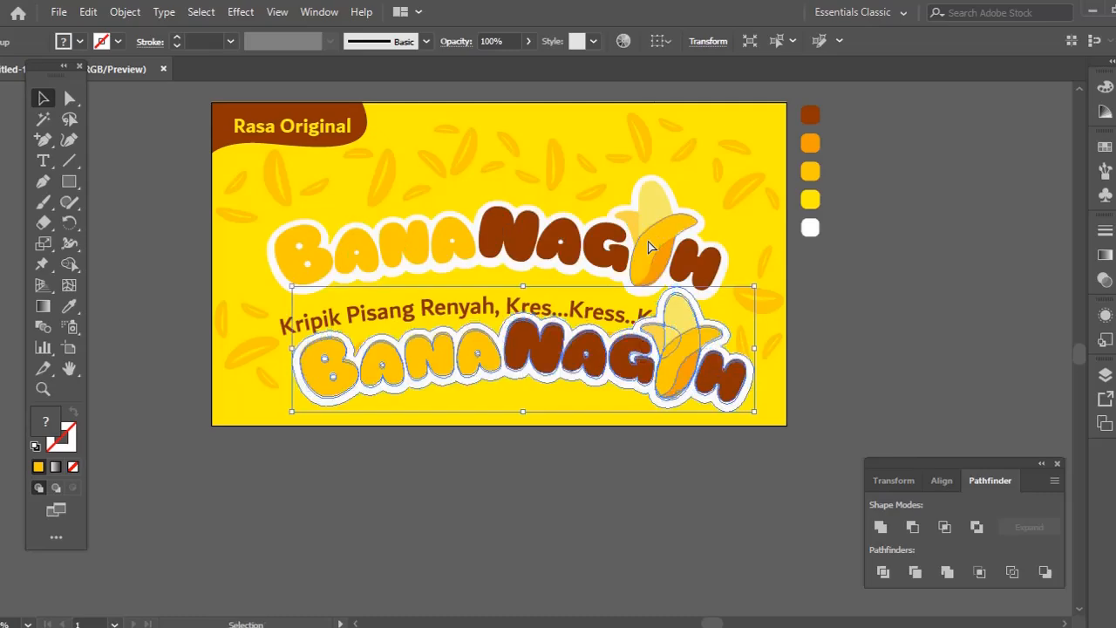
Merge the duplicate logo into one silhouette with Unite and place it over the original BANANAGIH logo, offset slightly down and right
left_click(125, 11)
left_click(954, 468)
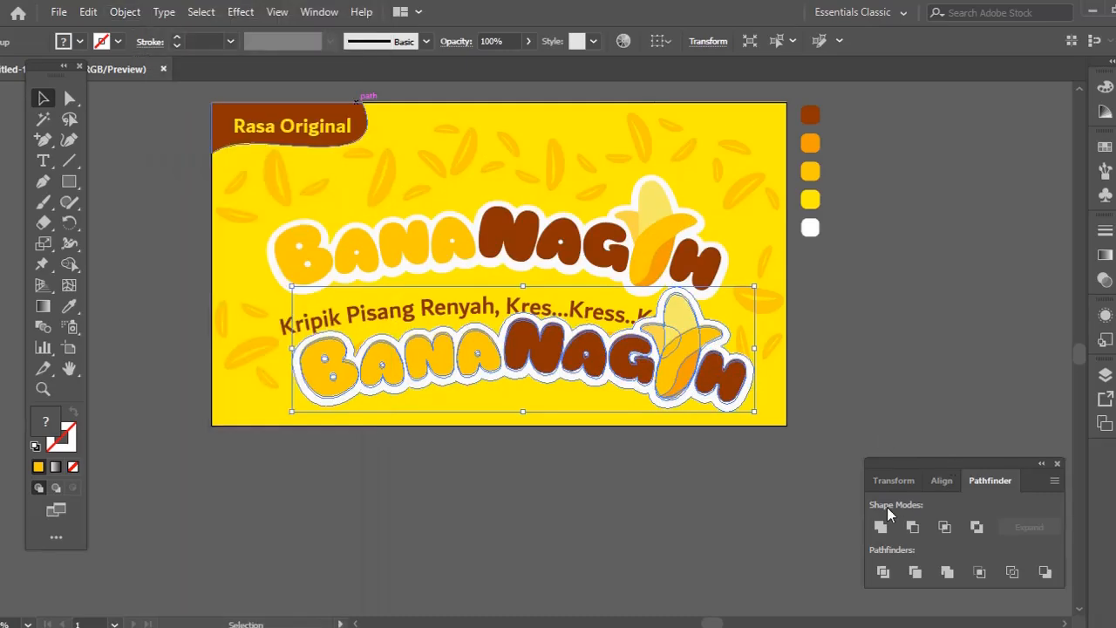
left_click(881, 526)
left_click_drag(641, 349, 627, 248)
Cut the orange silhouette and paste it behind the BANANAGIH logo as a drop shadow
key("a")
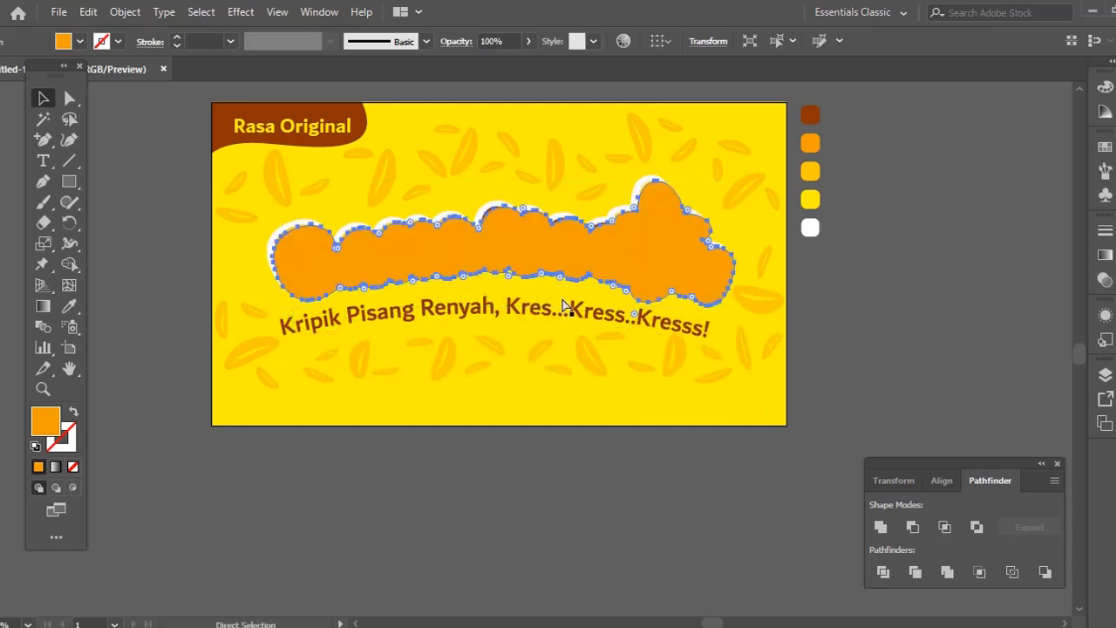
key("ctrl+x")
key("ctrl+b")
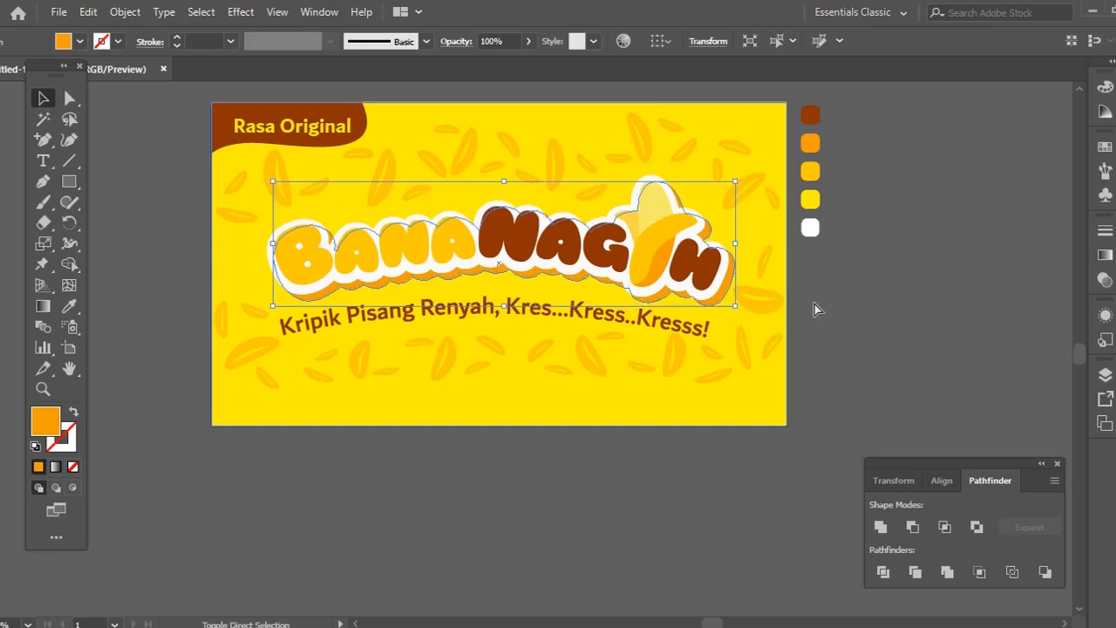
key("ctrl+shift+a")
Recolor the logo's shadow shape with the golden yellow sampled from a background banana
key("z")
left_click_drag(616, 317, 661, 346)
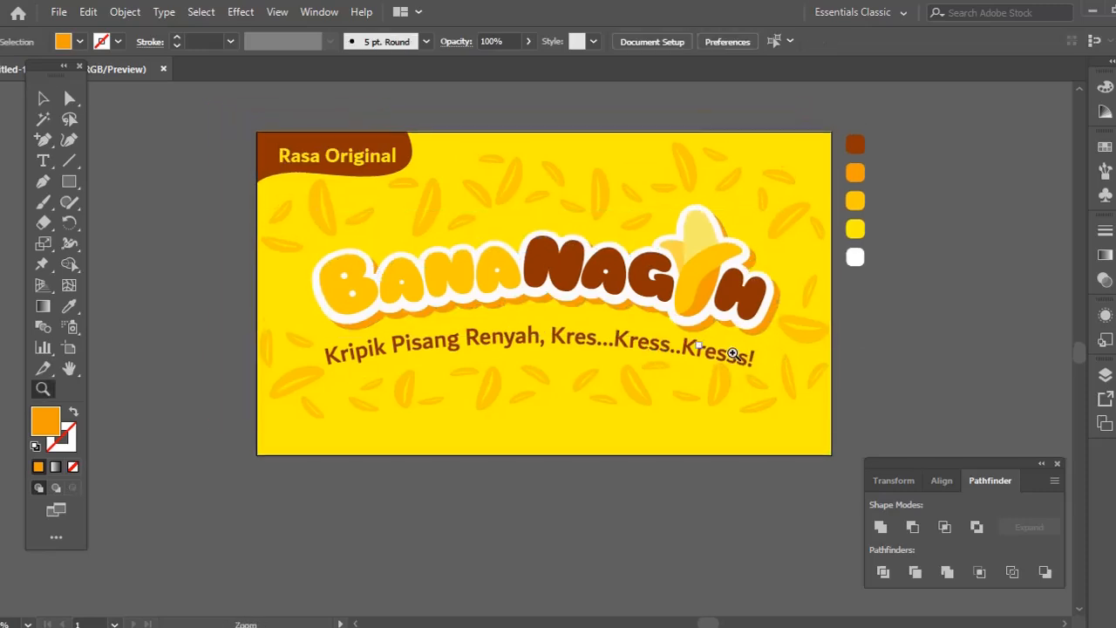
key("v")
left_click(763, 342)
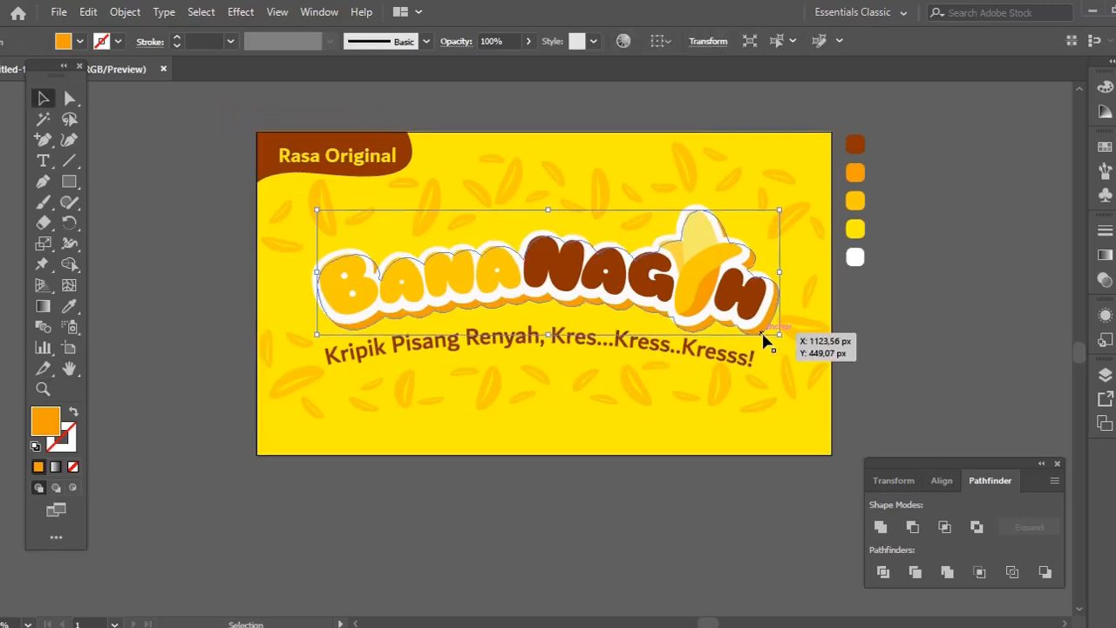
key("i")
left_click(792, 334)
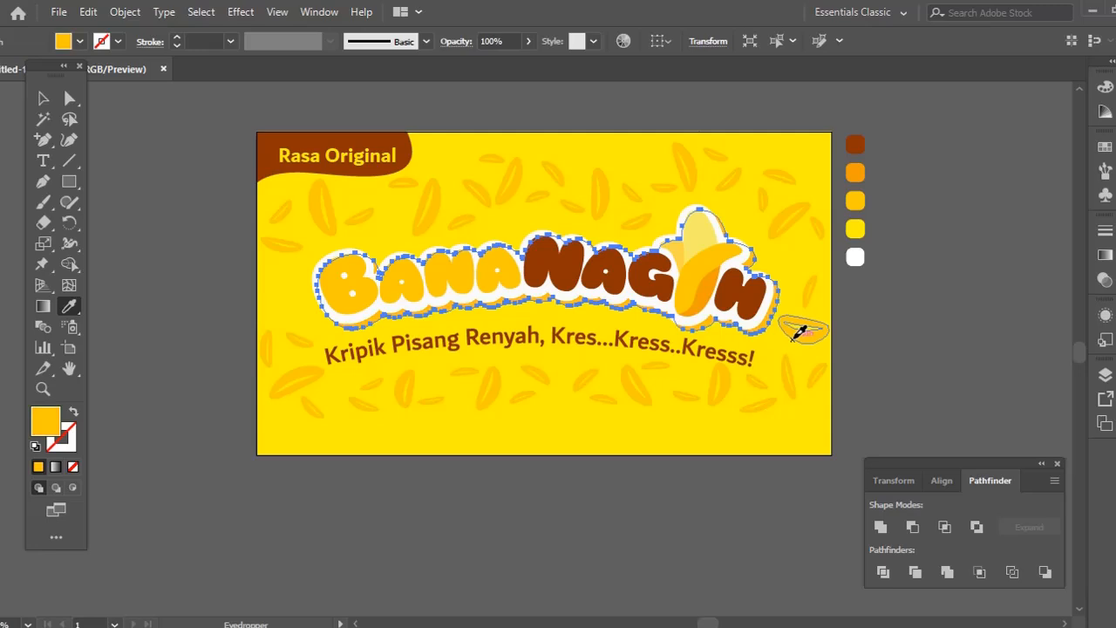
key("ctrl+shift+a")
Move the curved tagline slightly up, closer to the BANANAGIH logo
left_click_drag(747, 382, 740, 381)
key("v")
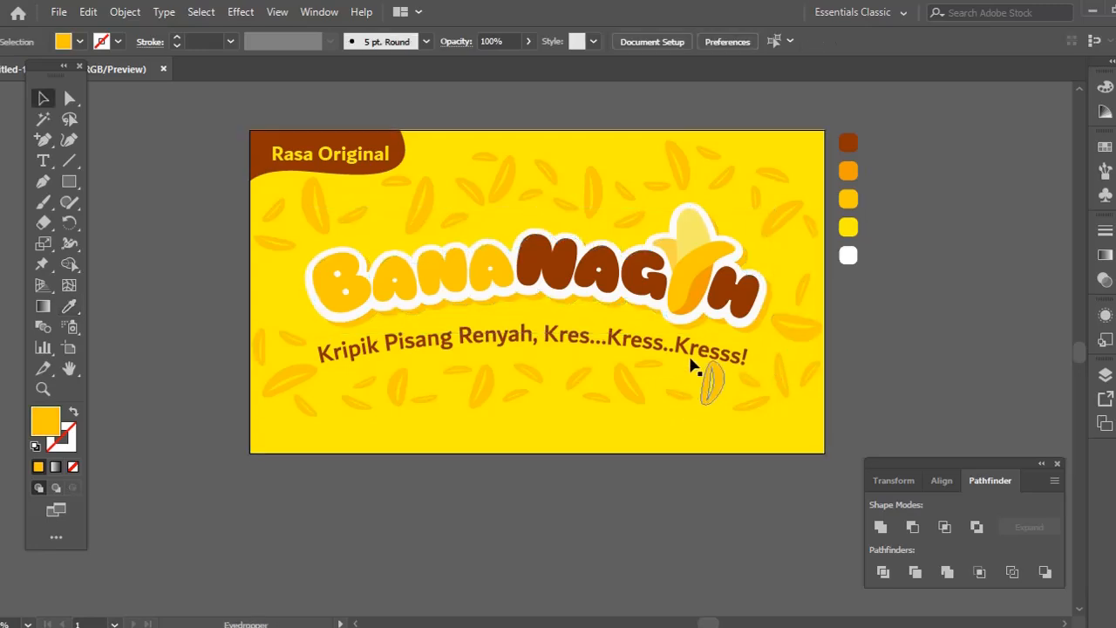
left_click_drag(688, 356, 698, 352)
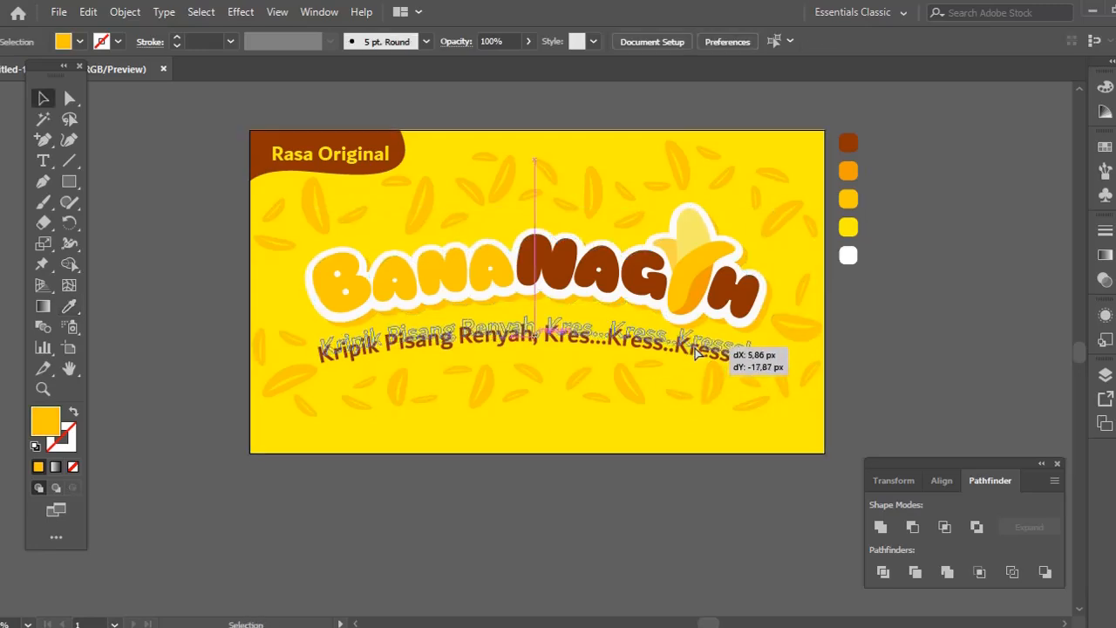
Rotate the banana cluster below the "Rasa Original" label by about 16 degrees
left_click(299, 371)
left_click(314, 222)
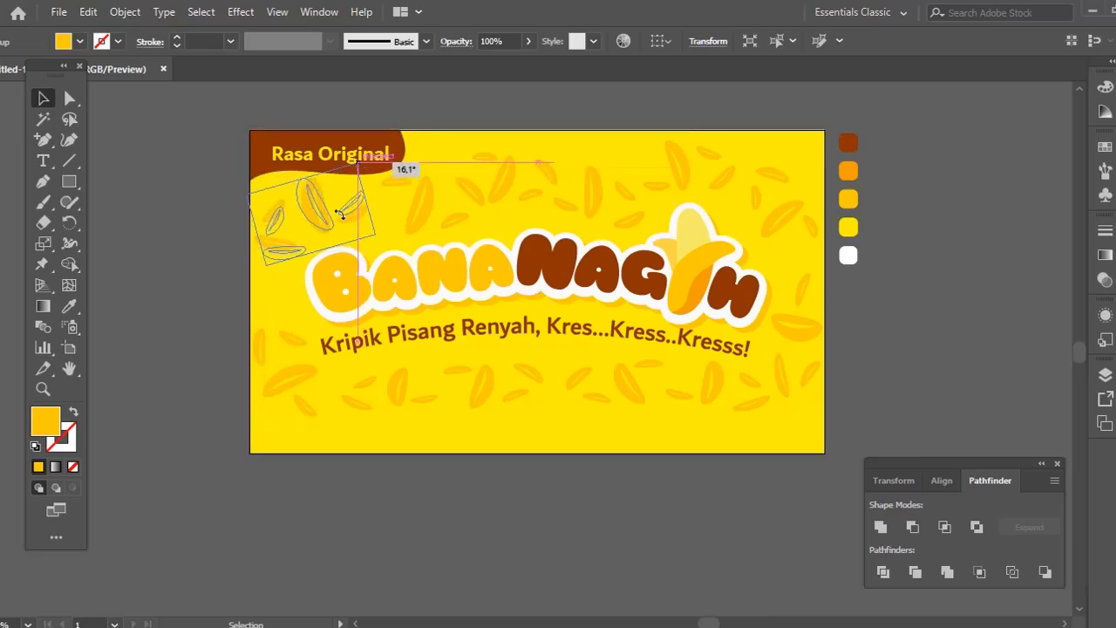
left_click(291, 348)
double_click(292, 340)
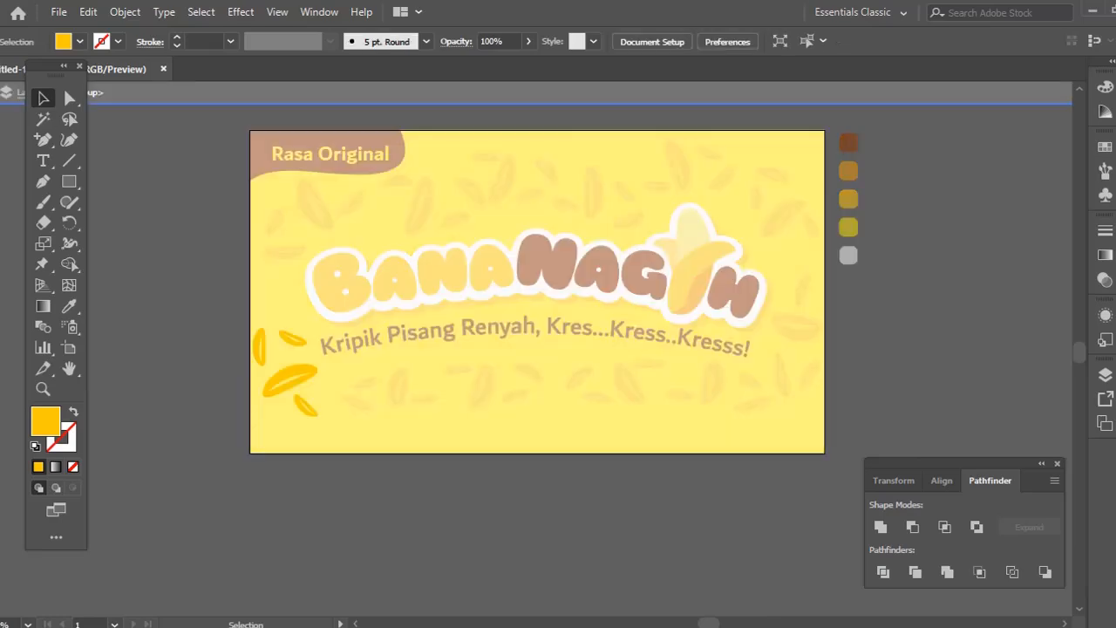
double_click(1, 92)
Rearrange the banana clusters at the artboard's lower left, beneath the tagline and along the right edge to even out the pattern
left_click_drag(298, 343, 409, 394)
left_click_drag(488, 403, 786, 379)
left_click_drag(791, 340, 801, 330)
left_click_drag(783, 218, 779, 221)
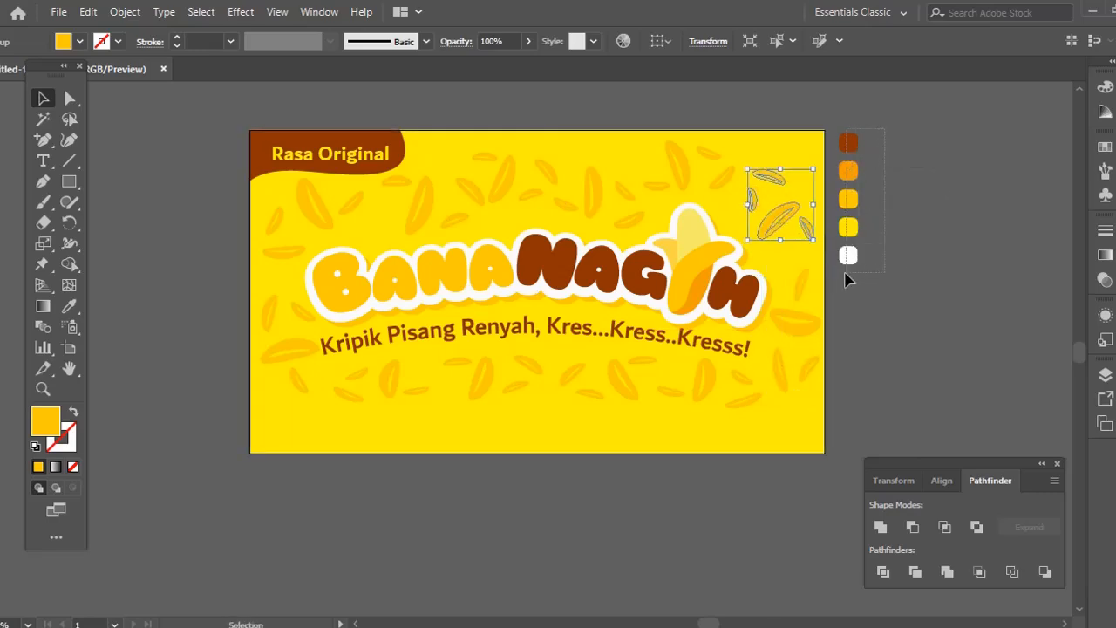
left_click_drag(850, 259, 852, 258)
left_click(755, 391)
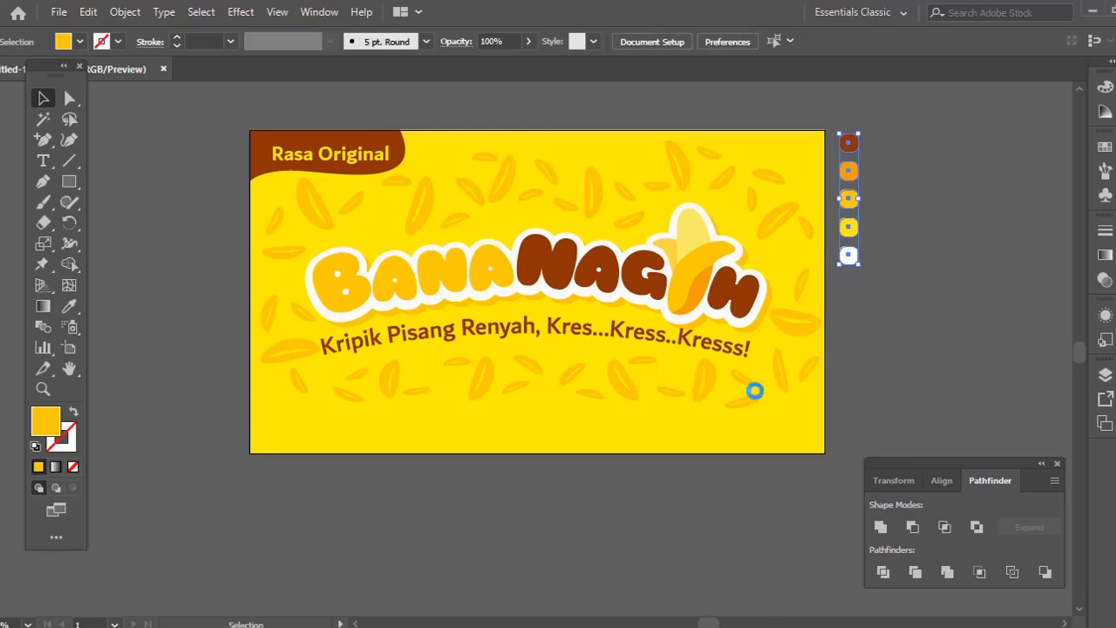
key("ctrl+s")
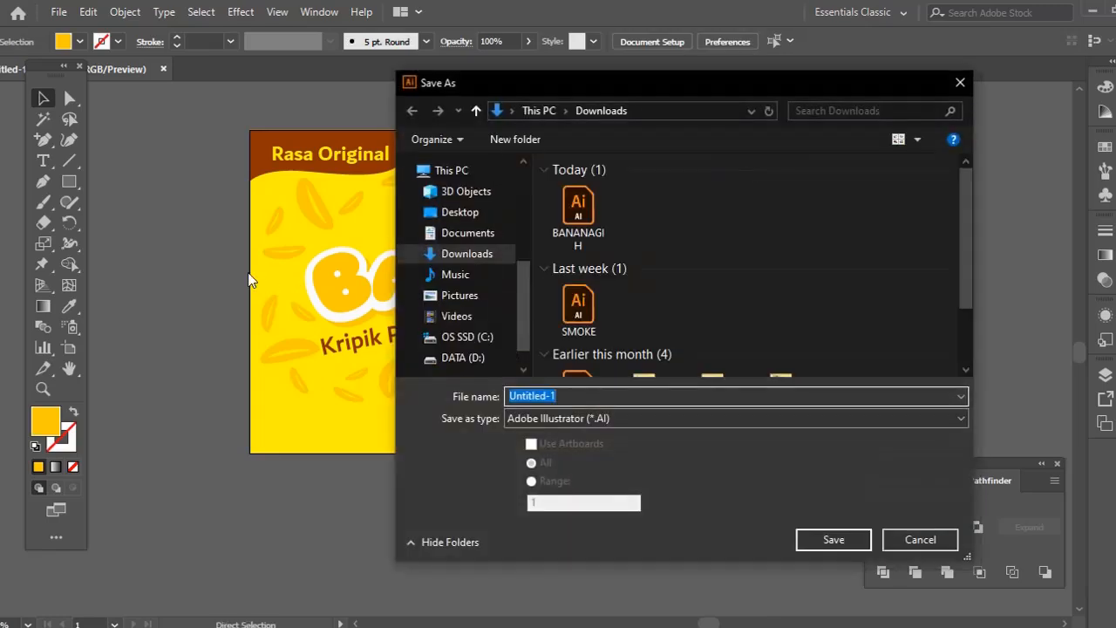
left_click(921, 540)
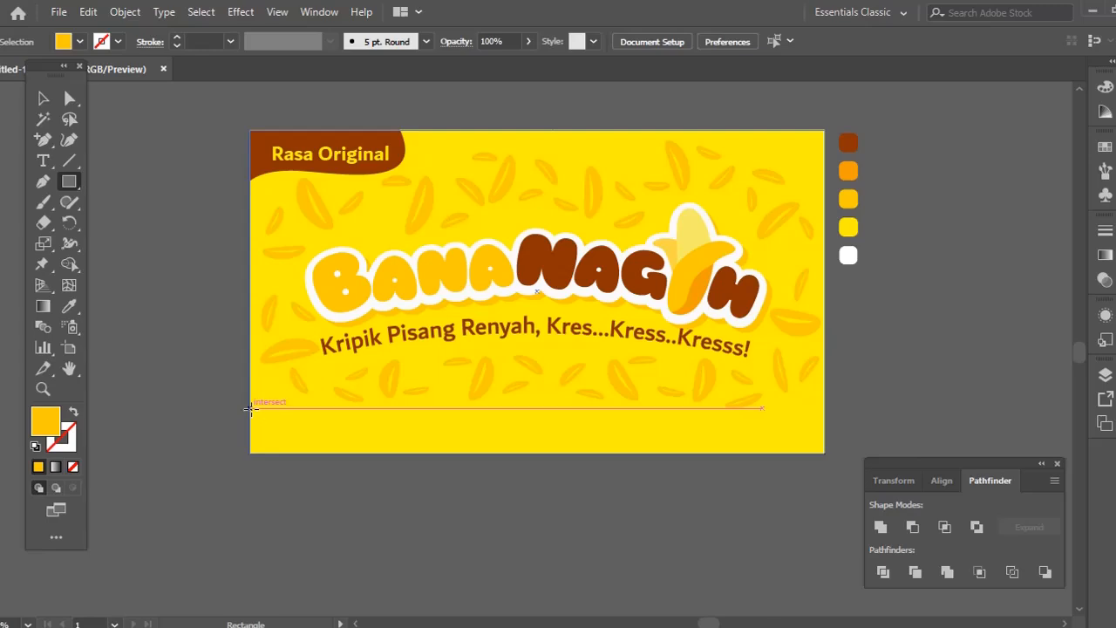
Draw a full-width rectangle strip along the artboard's bottom edge and fill it with the white sampled from the logo outline
left_click_drag(250, 408, 824, 452)
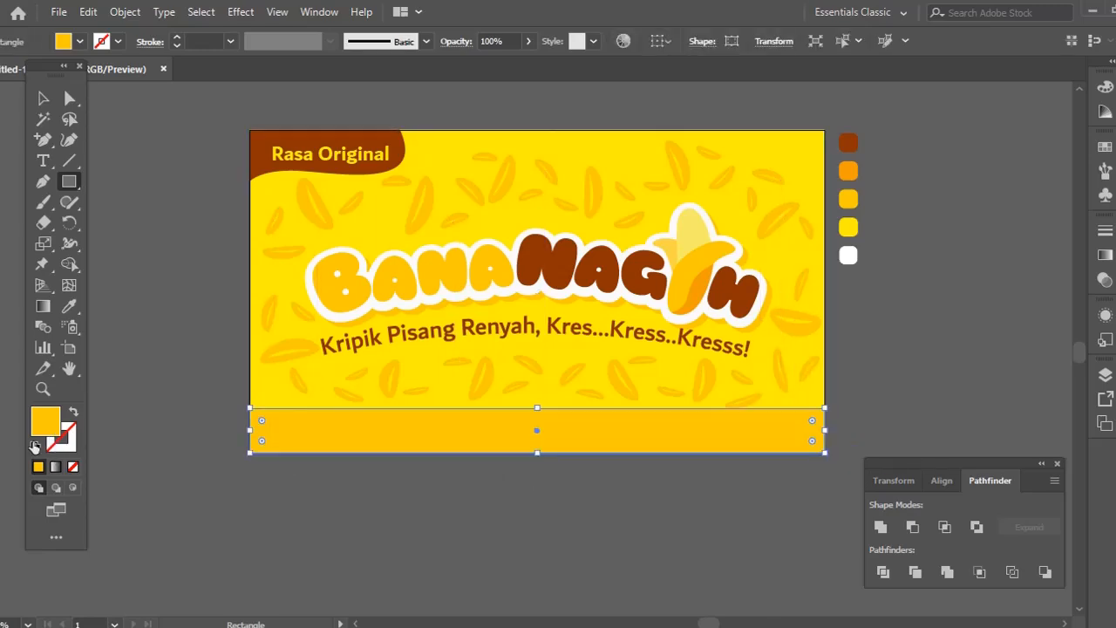
key("i")
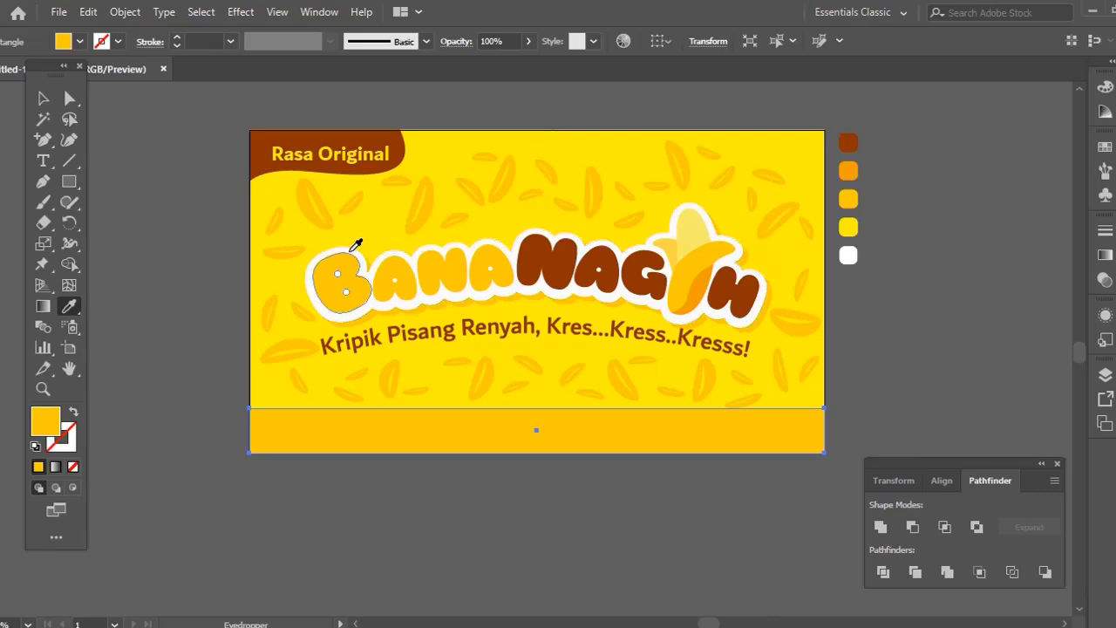
left_click(358, 244)
key("v")
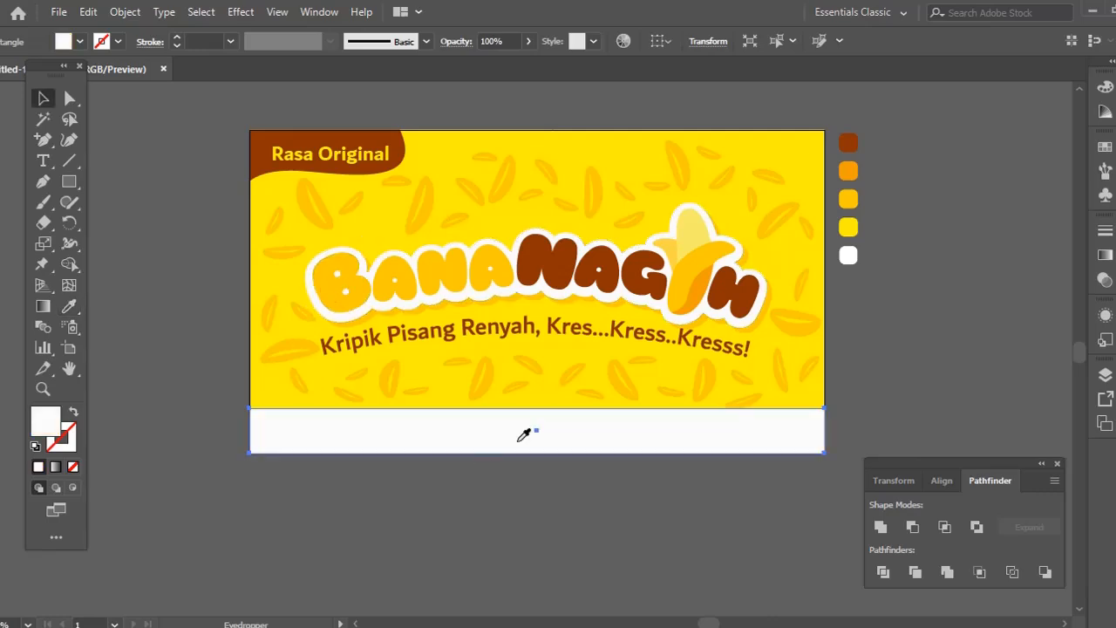
mouse_move(537, 408)
left_mouse_down()
mouse_move(535, 424)
mouse_move(538, 407)
left_mouse_up()
left_click(654, 457)
left_click_drag(652, 455, 639, 461)
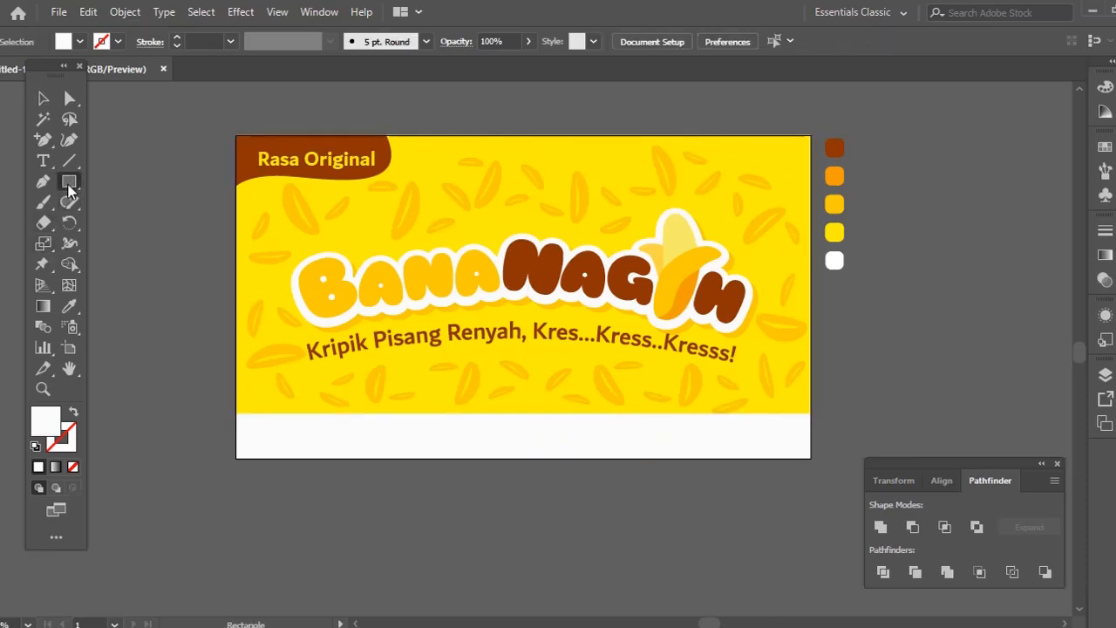
Draw a small white circle with the Ellipse tool in the artboard's upper-right corner
left_click_drag(69, 190, 117, 219)
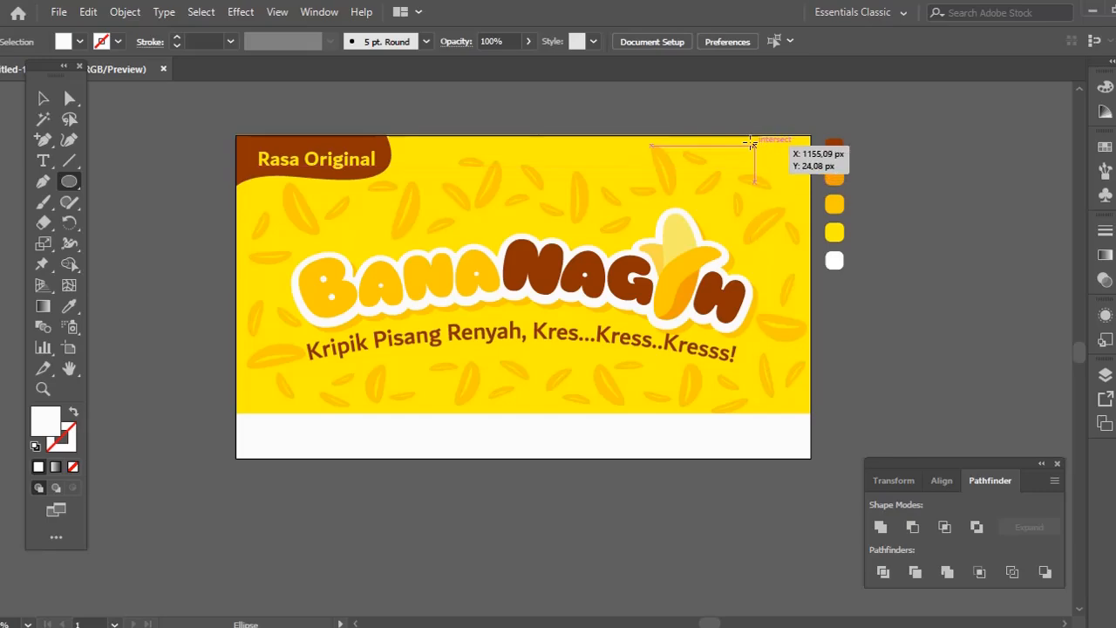
mouse_move(751, 144)
left_mouse_down()
mouse_move(801, 191)
mouse_move(777, 166)
left_mouse_up()
key("v")
key("ctrl+shift+a")
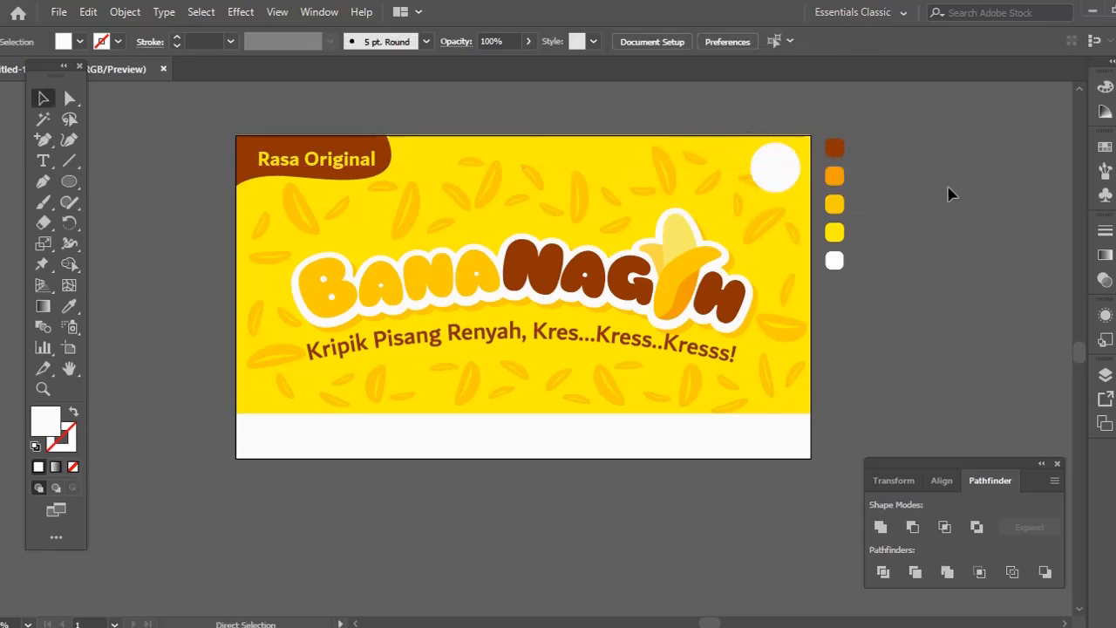